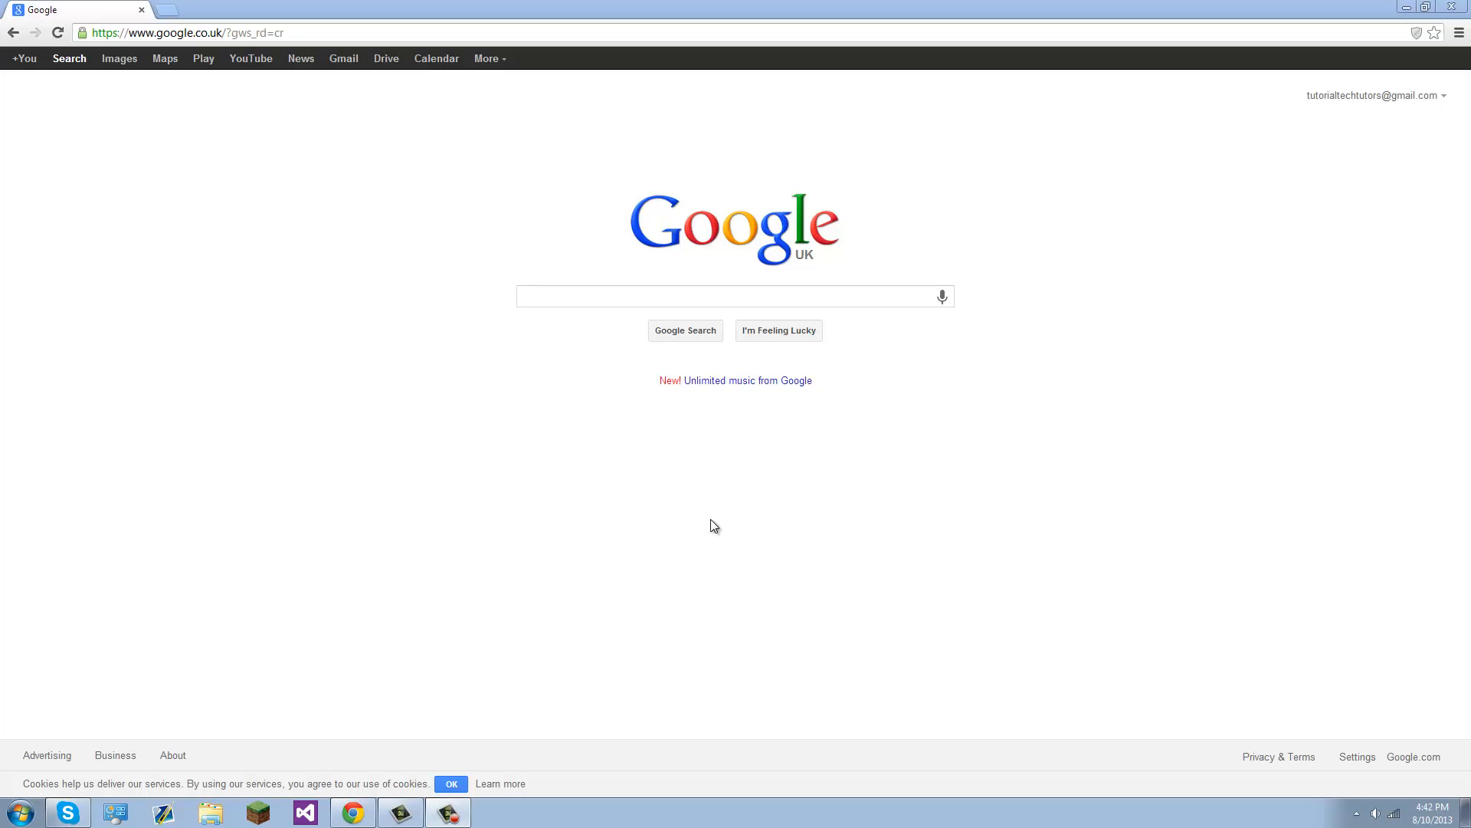
- Minimize the browser and create a desktop folder named "Minecraft Server Tutorial"
click(1407, 8)
drag(292, 126, 1059, 564)
drag(1179, 496, 529, 181)
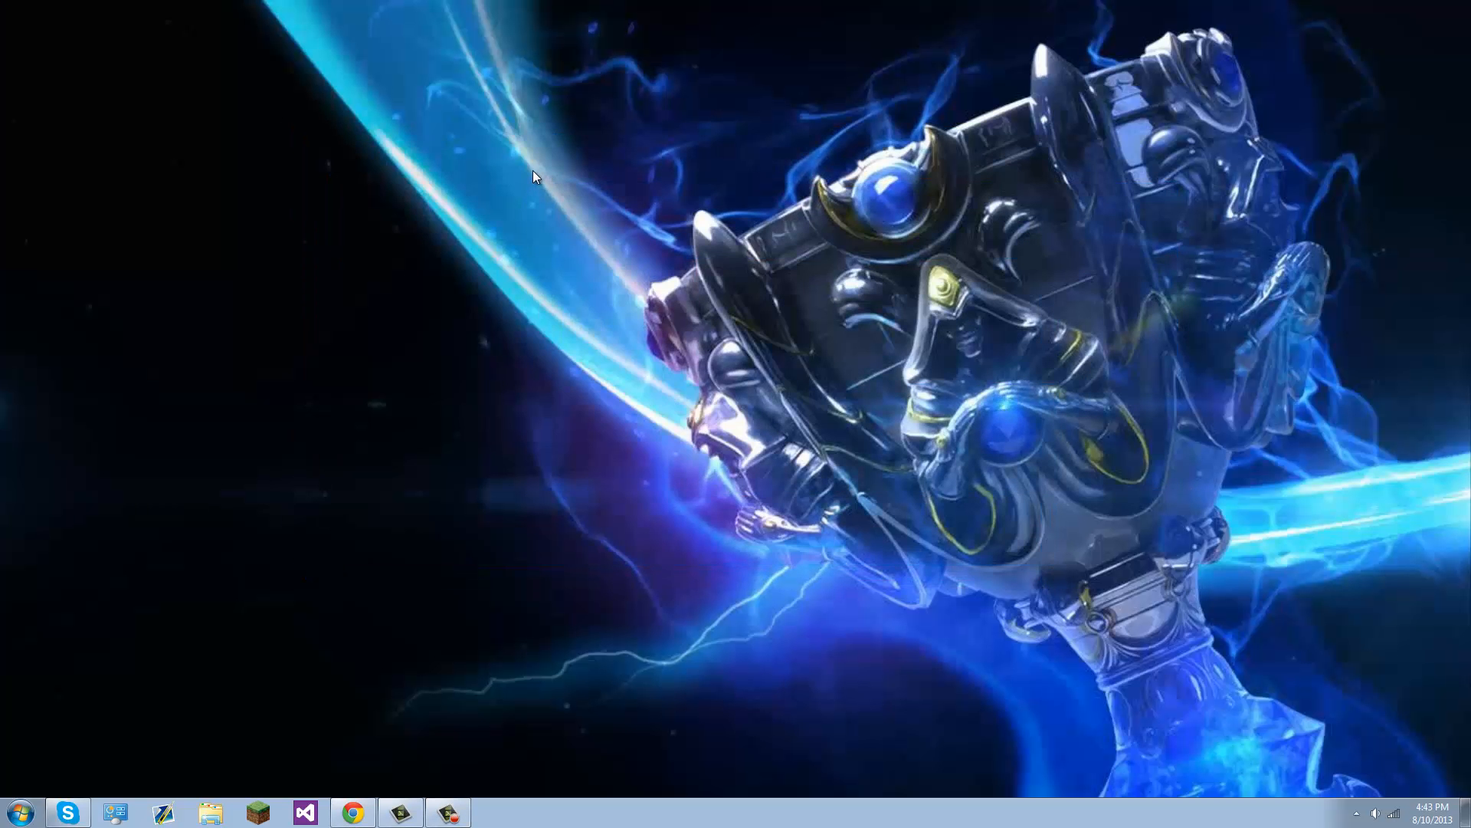
right_click(633, 265)
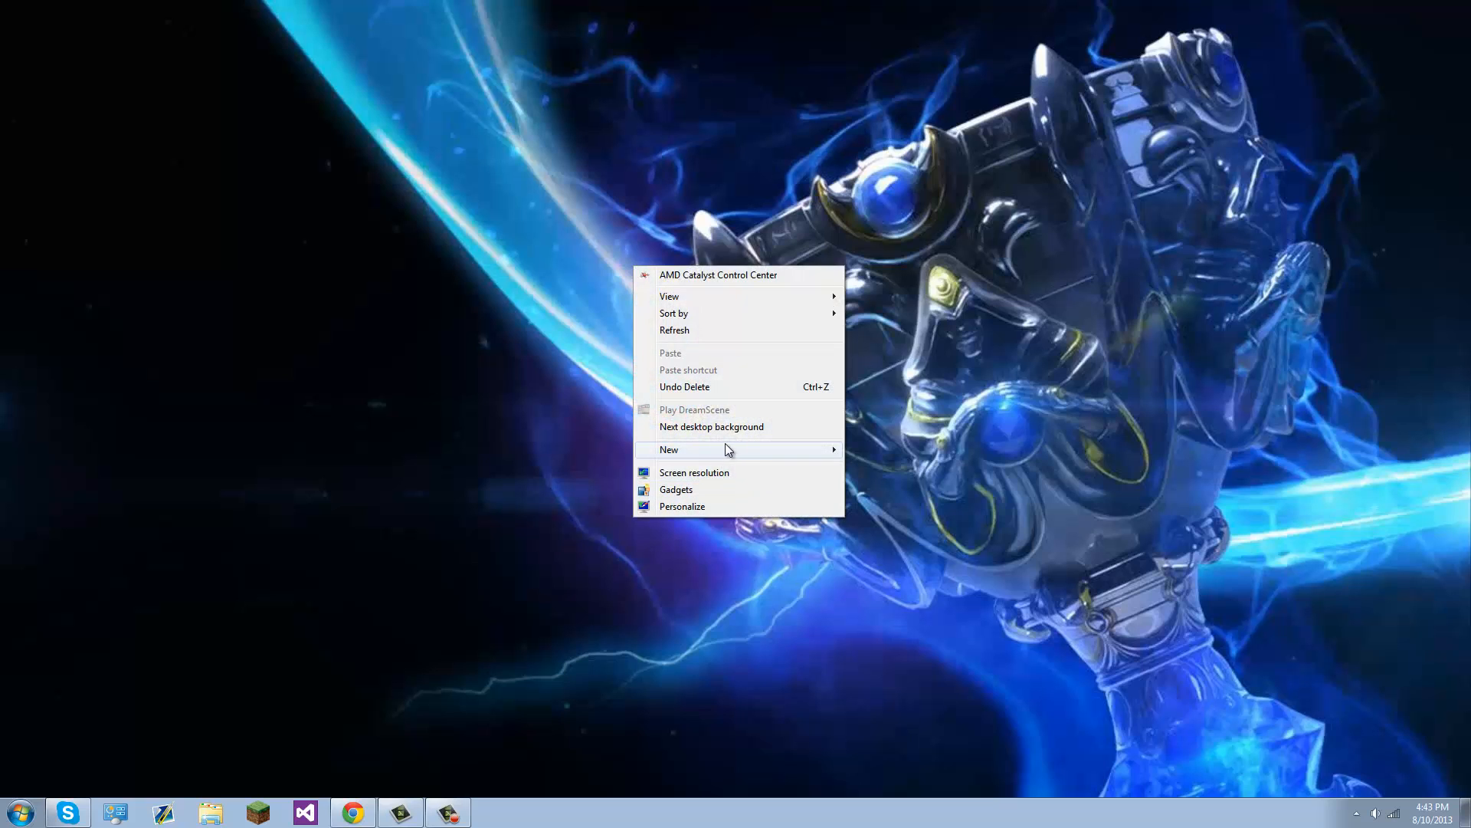
mouse_move(725, 446)
click(918, 451)
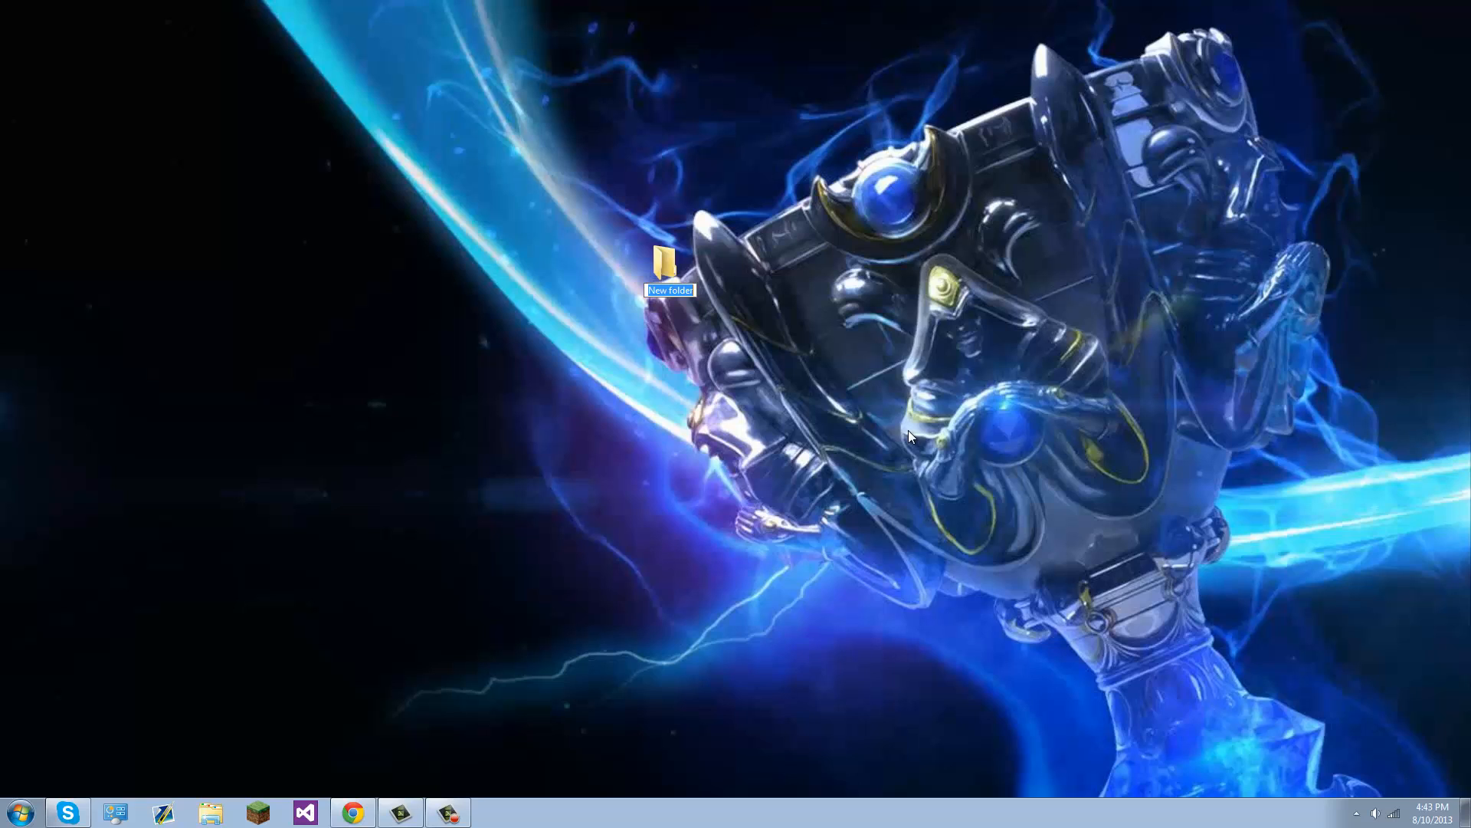
text(Minecraft Server Tutorial)
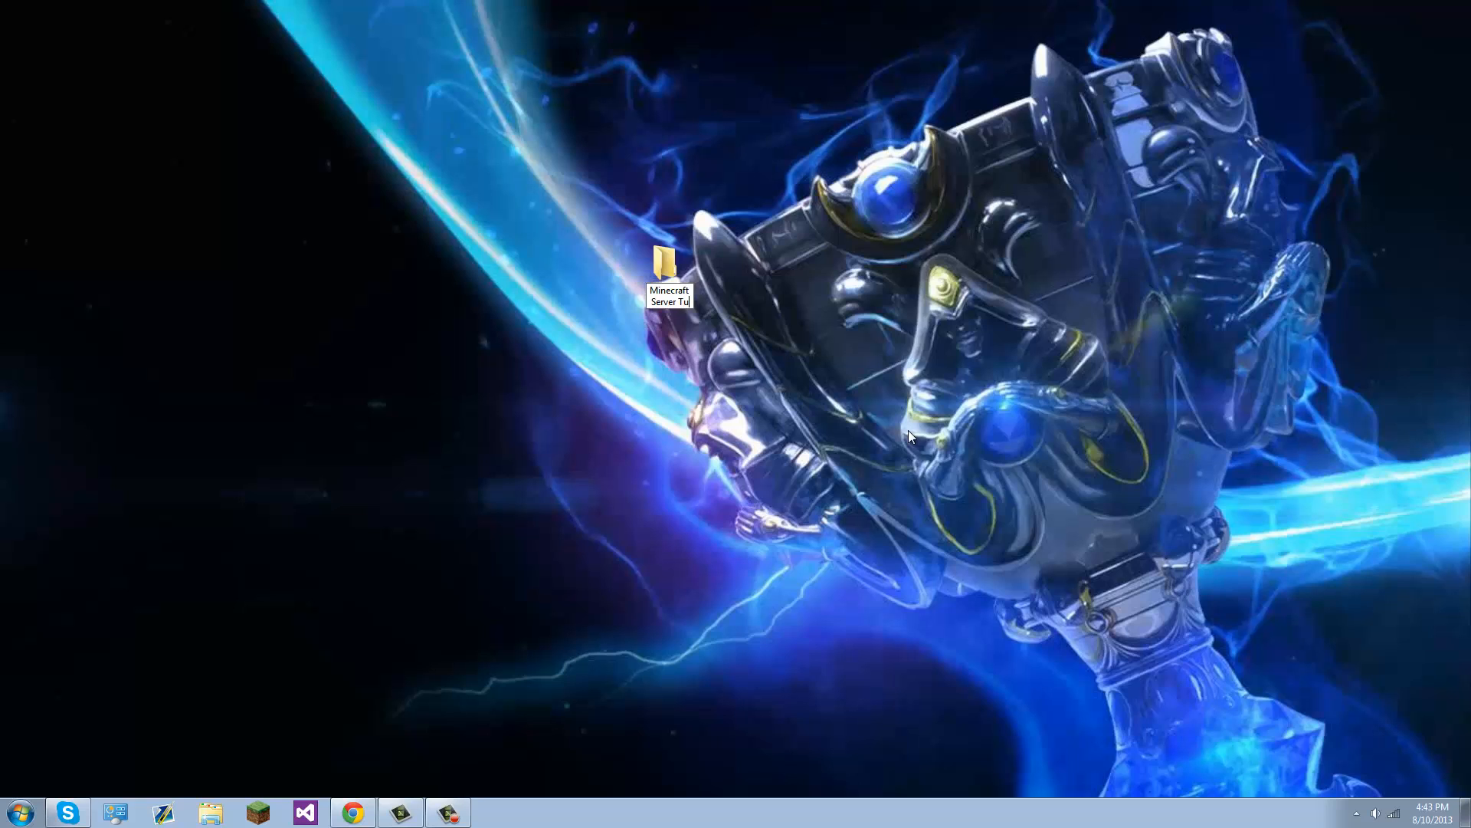
key(Return)
click(850, 388)
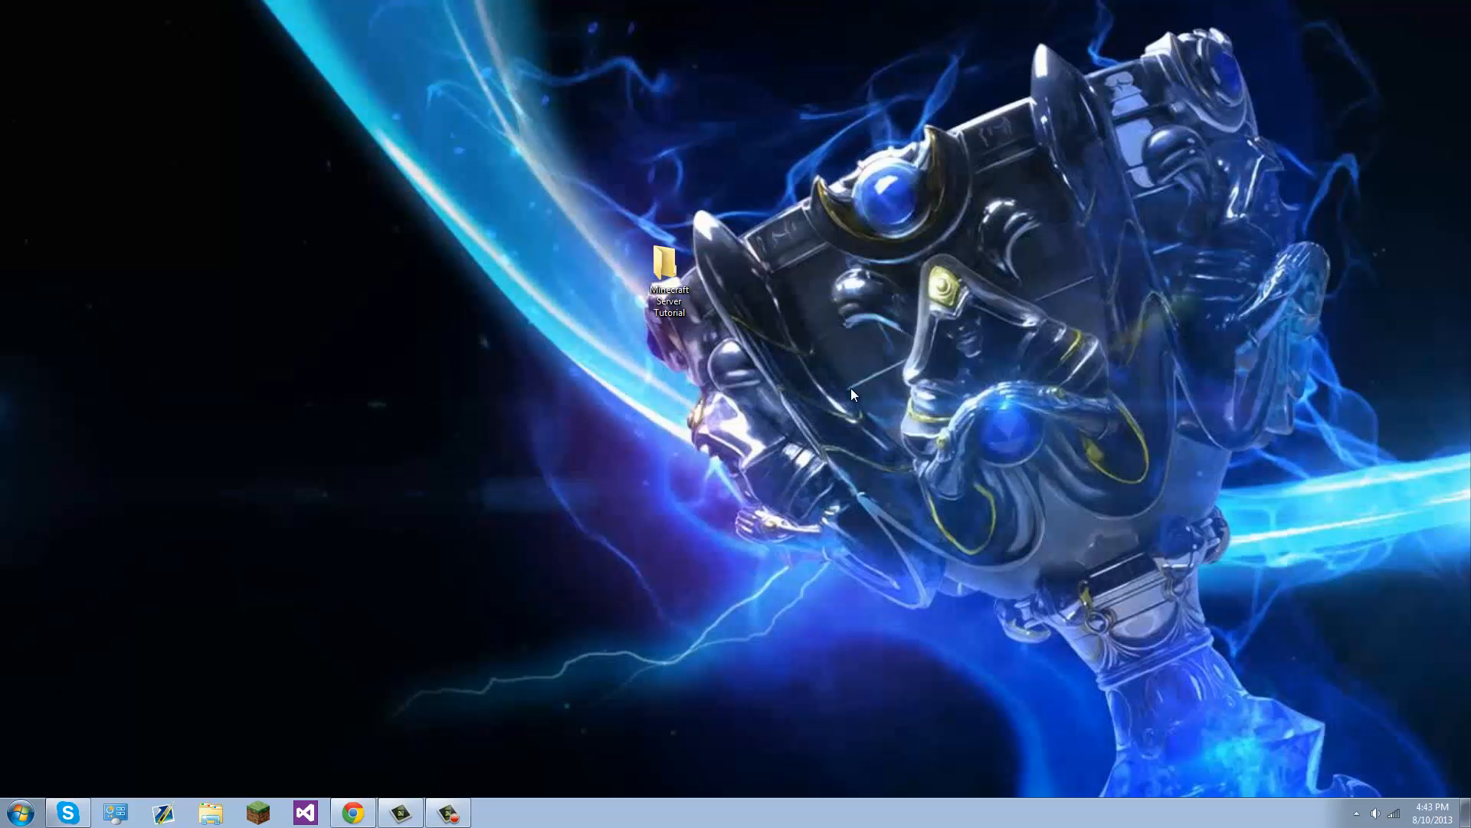
- Open the Minecraft Server Tutorial folder, reposition its window and minimize it
double_click(667, 269)
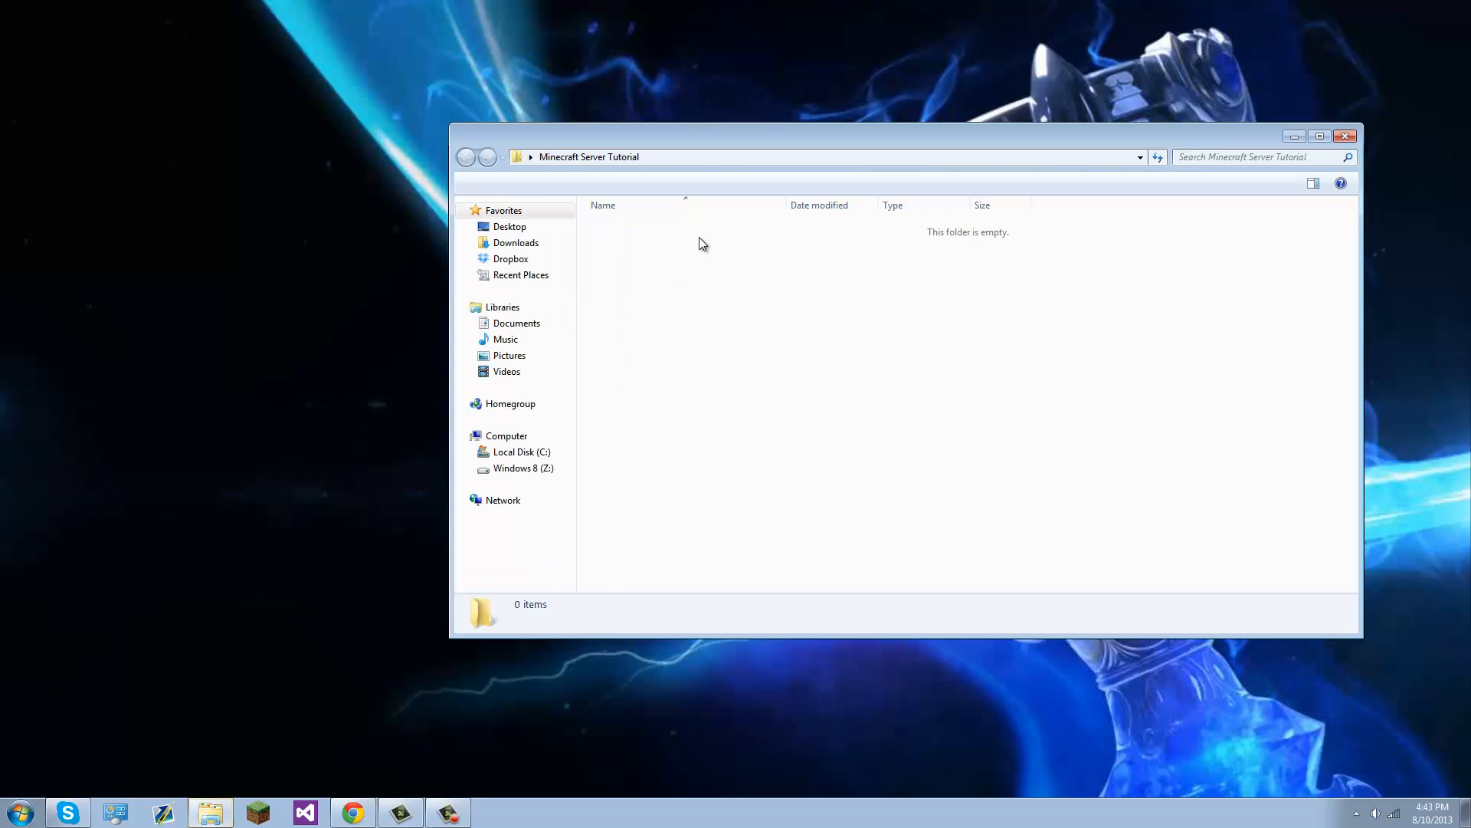
drag(730, 144, 504, 129)
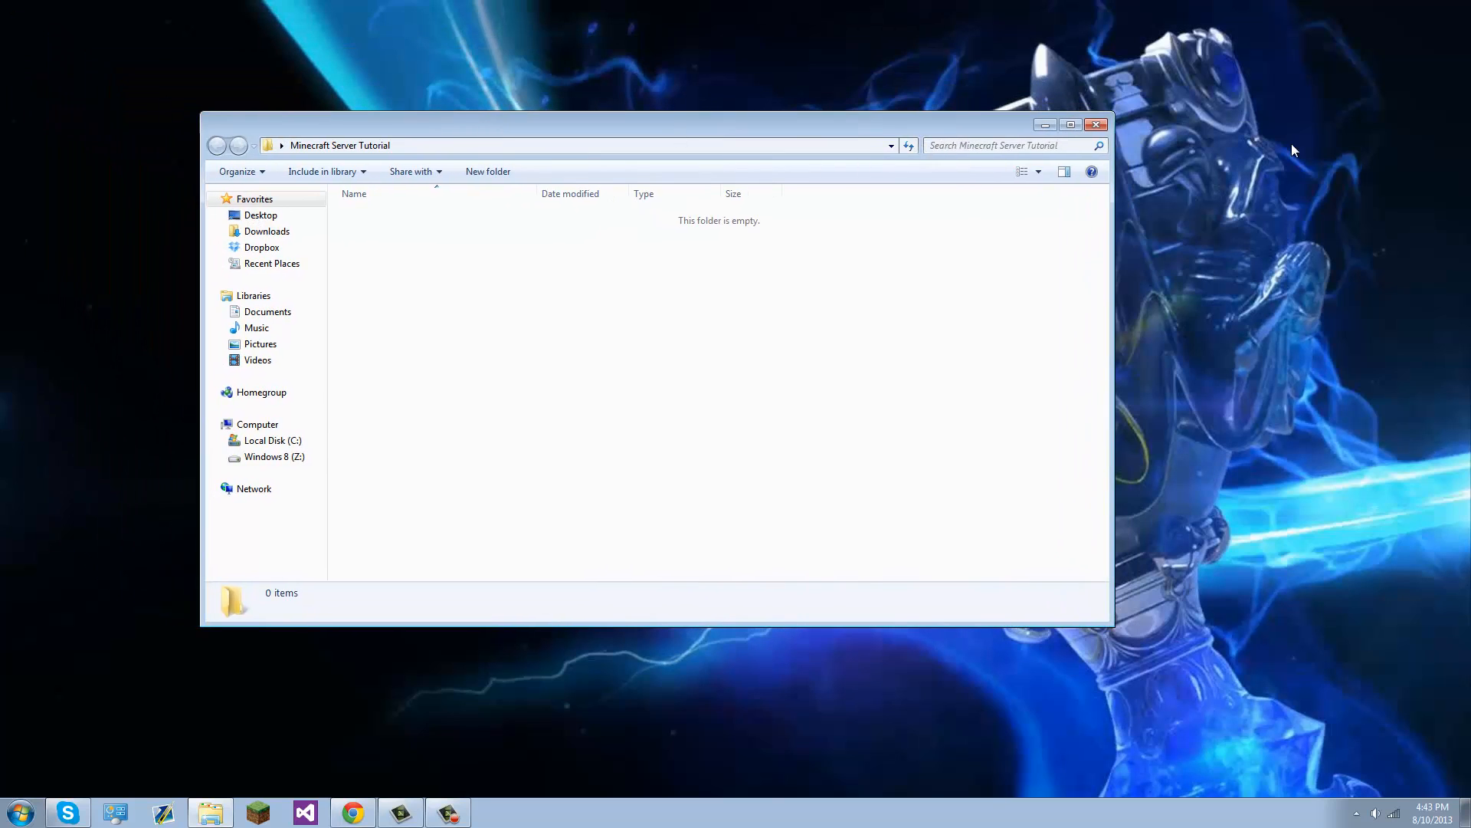
click(1047, 126)
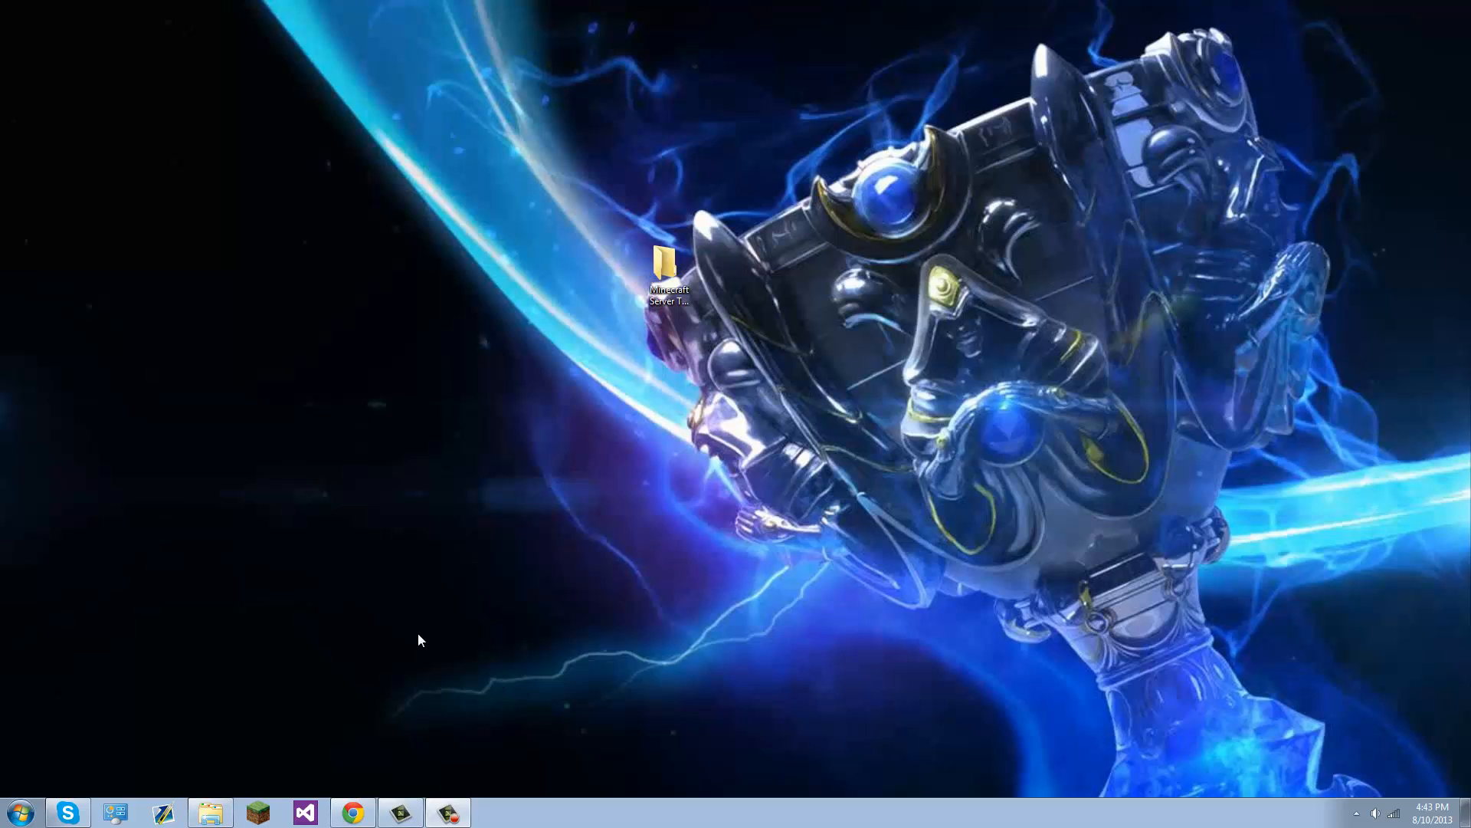
- Switch to Chrome, search Google for "bukkit" and open the Bukkit Forums site
click(353, 812)
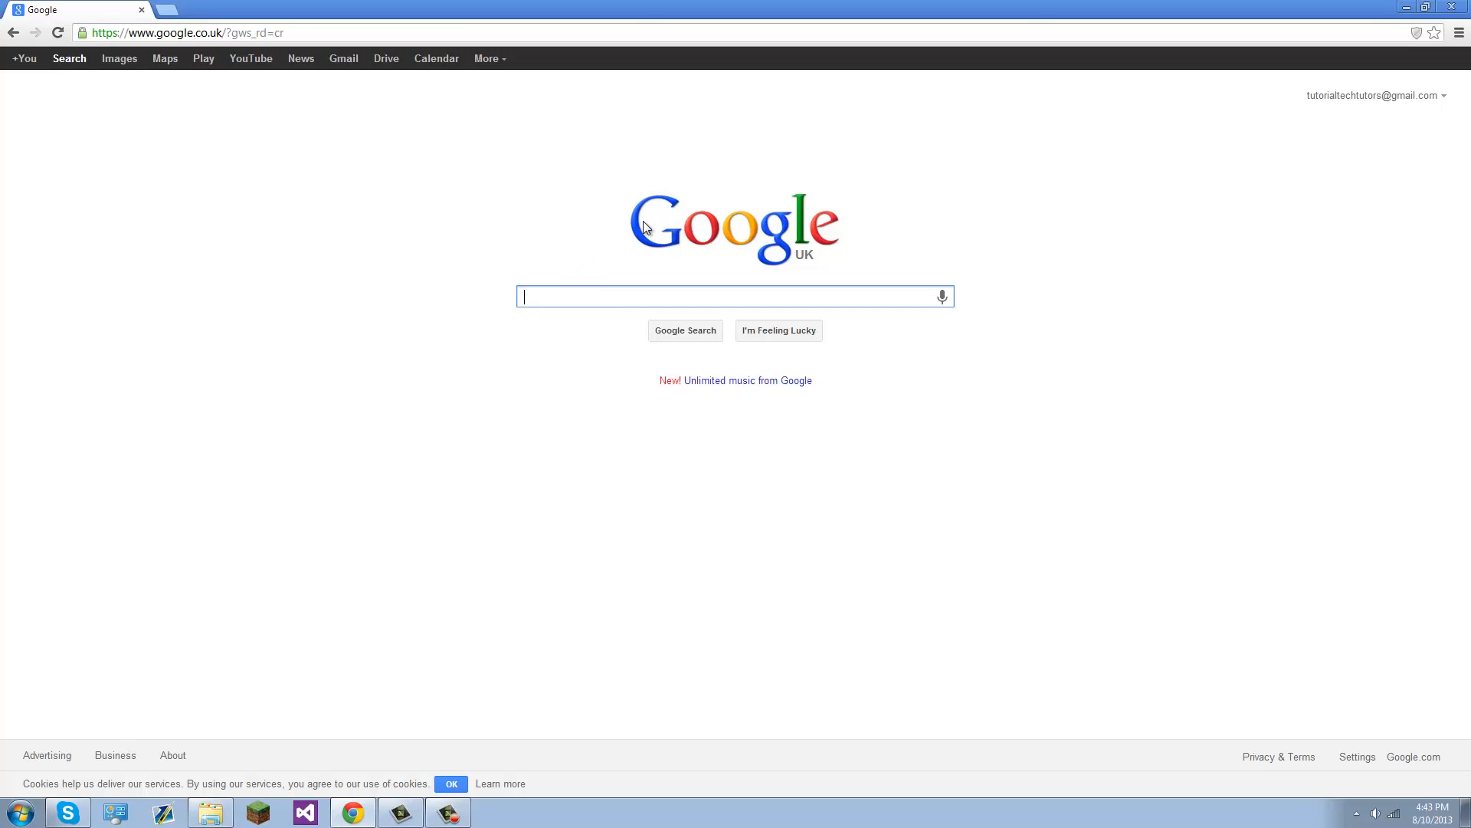
text(bukkit)
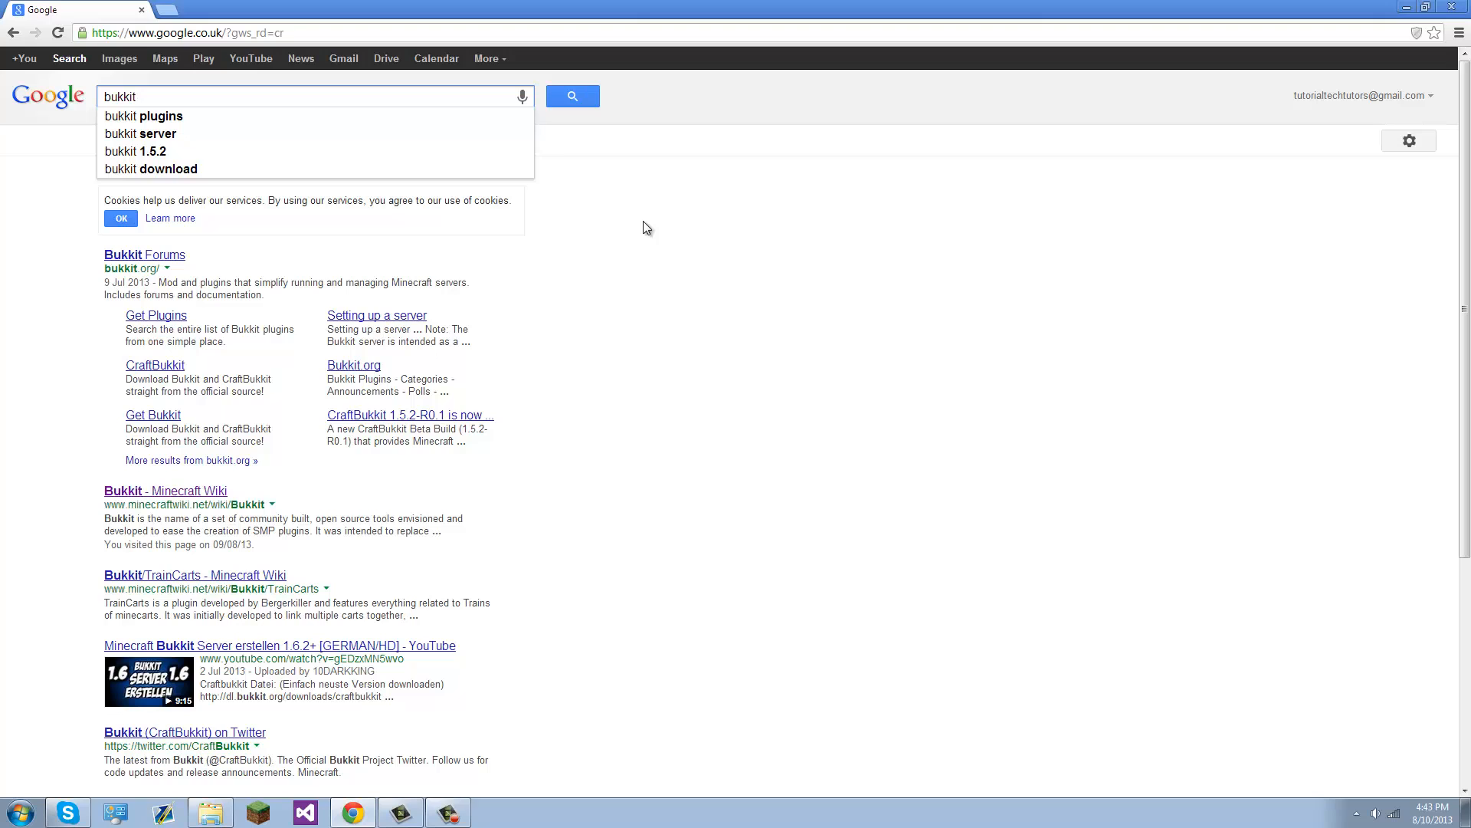
key(BackSpace)
key(BackSpace)
key(BackSpace)
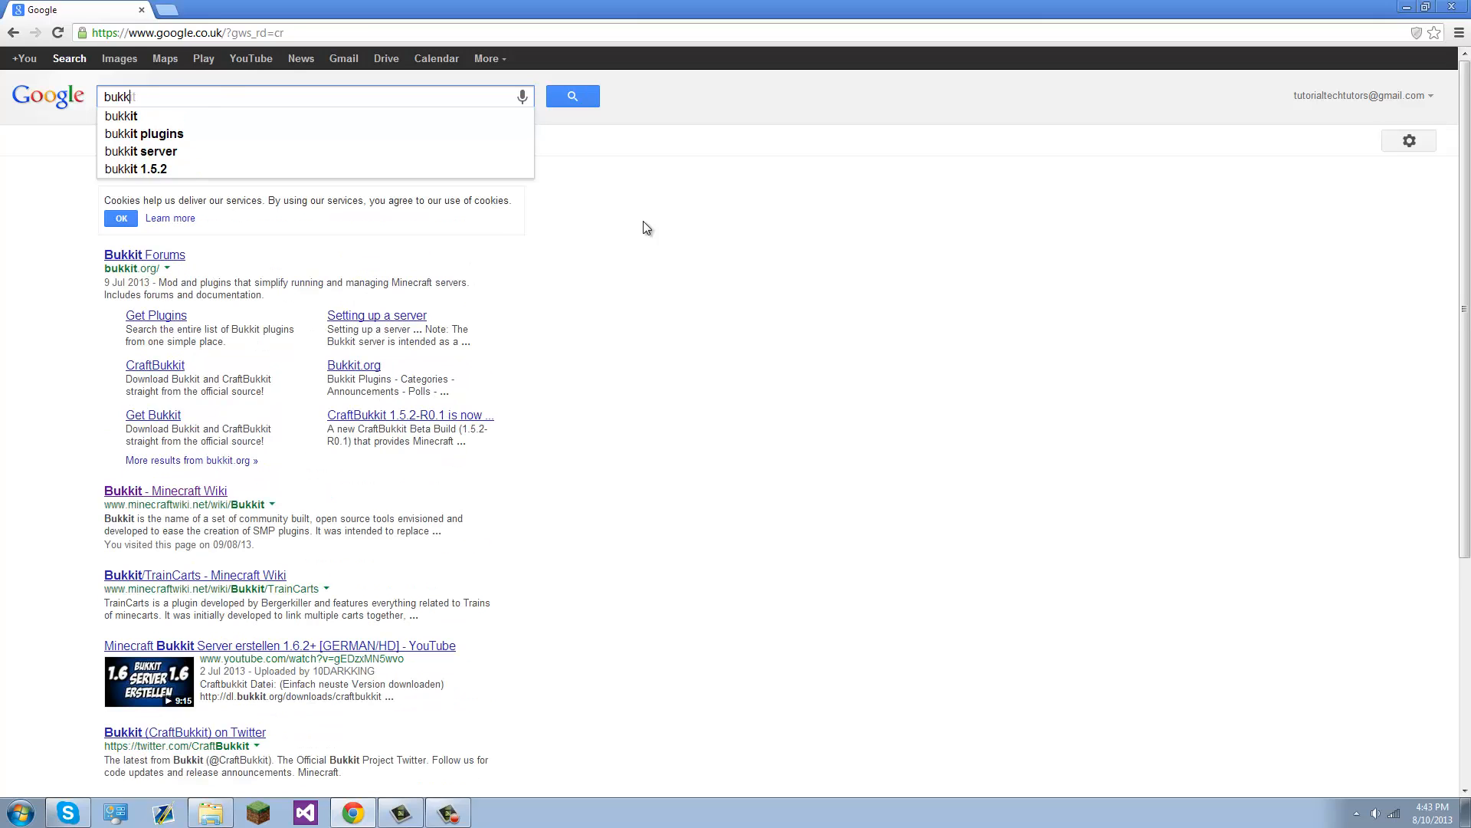
key(BackSpace)
key(BackSpace)
key(BackSpace)
text(ukkit)
key(Return)
click(170, 256)
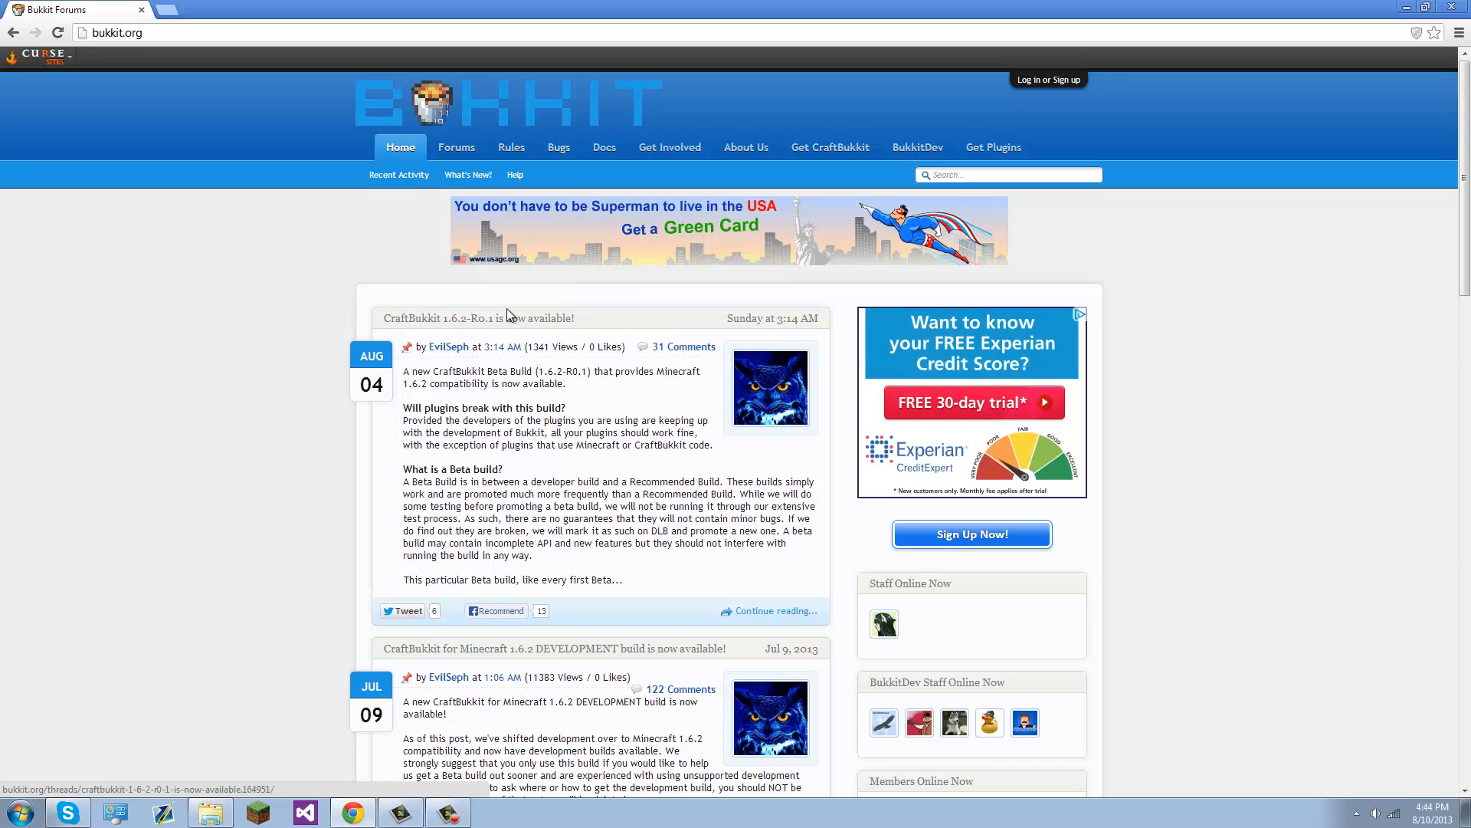
- Open the BukkitWiki page "Setting up a server" and review its Windows instructions for the recommended CraftBukkit build
click(830, 151)
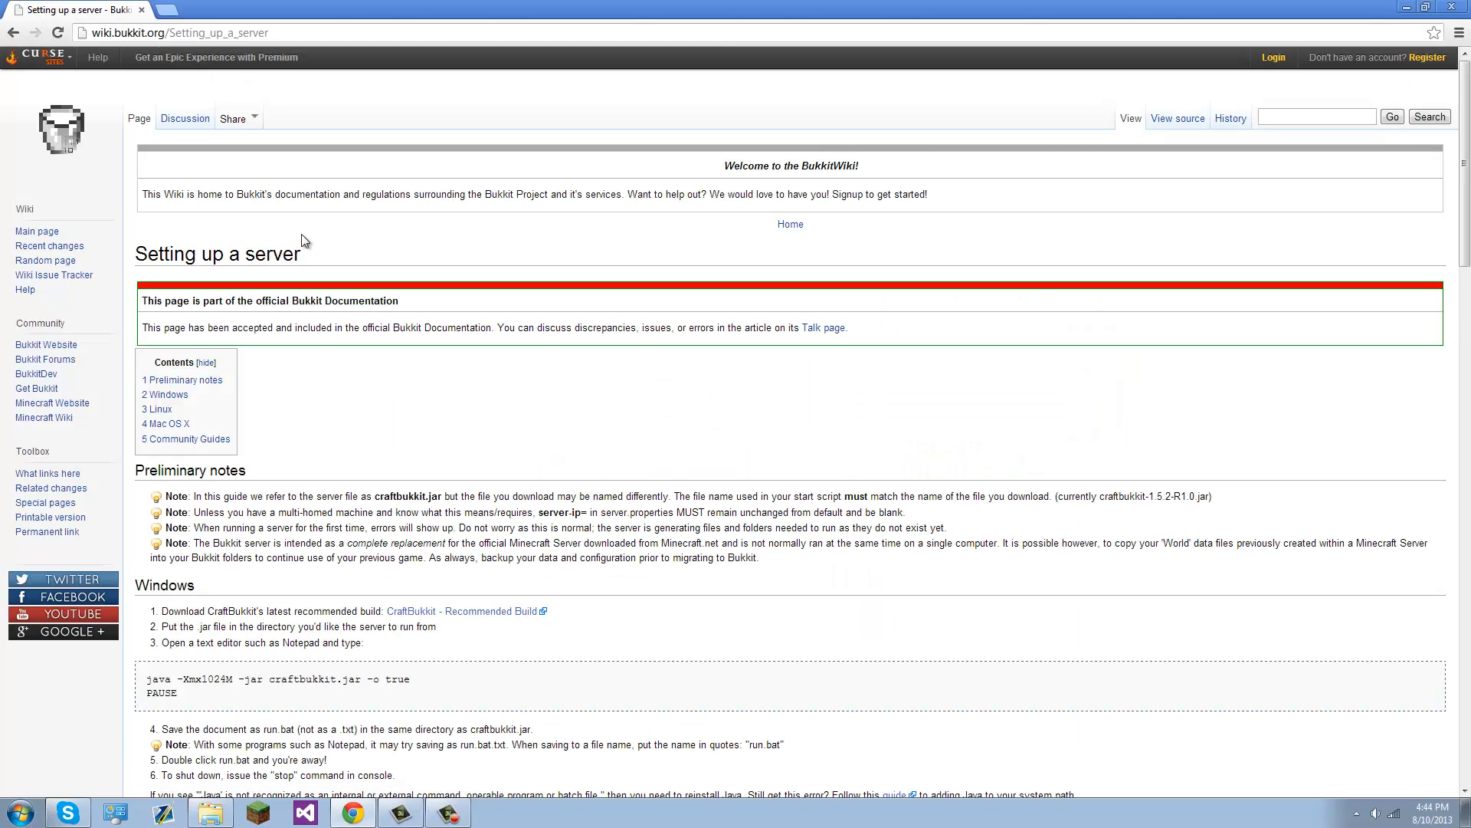
scroll(299, 222, down, 1)
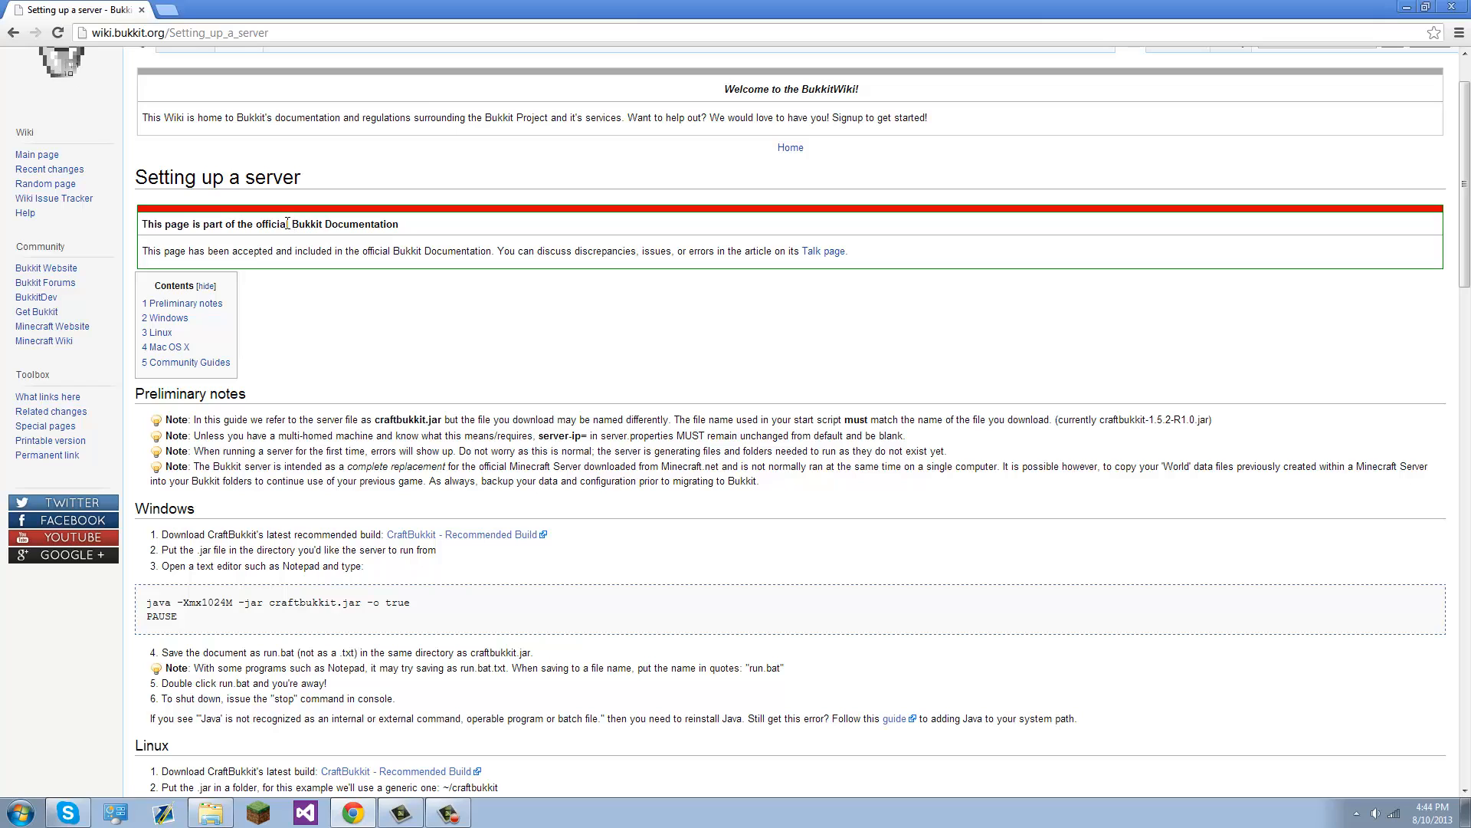
scroll(681, 443, down, 1)
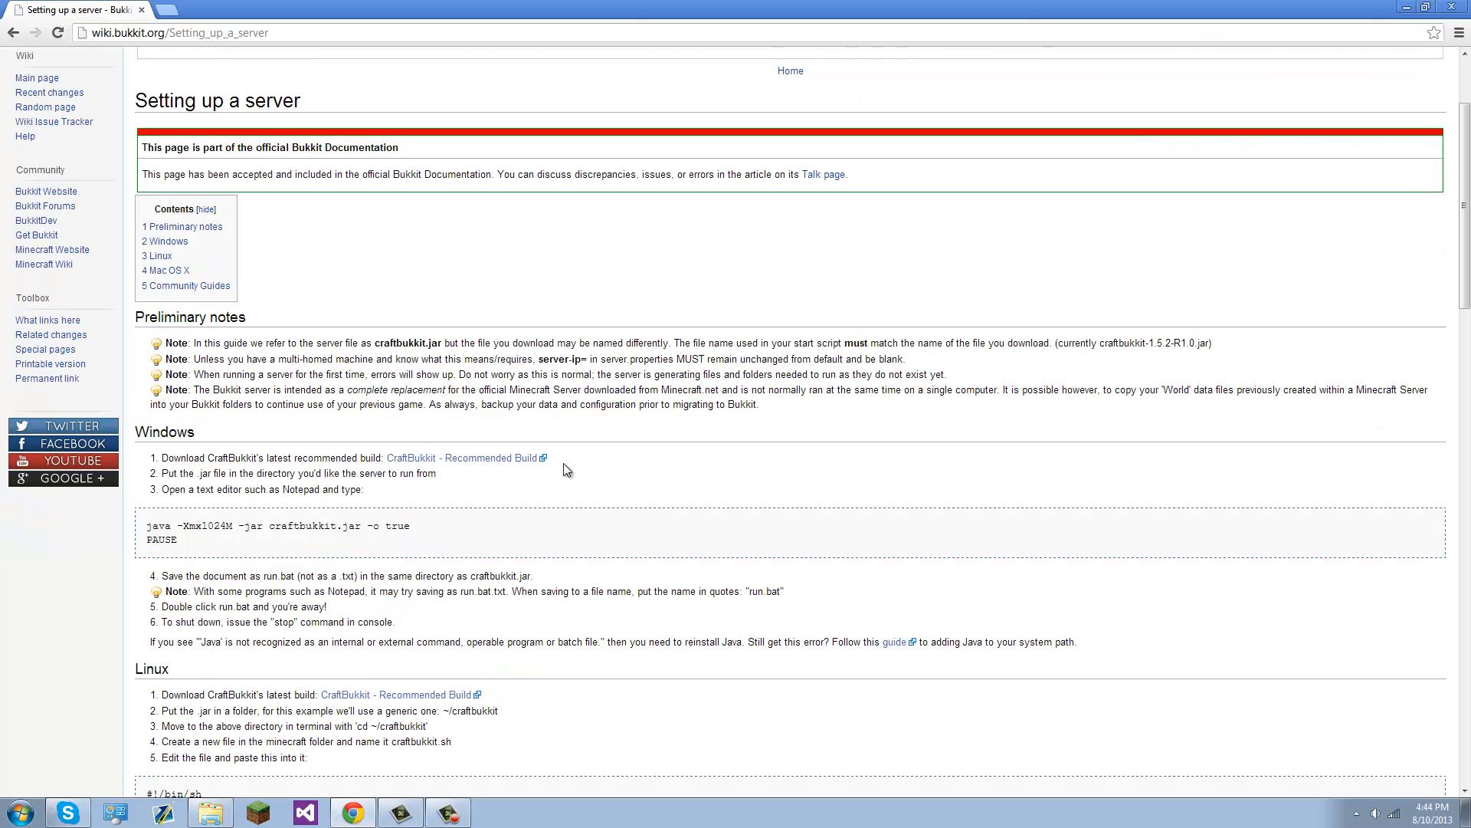
drag(563, 464, 433, 465)
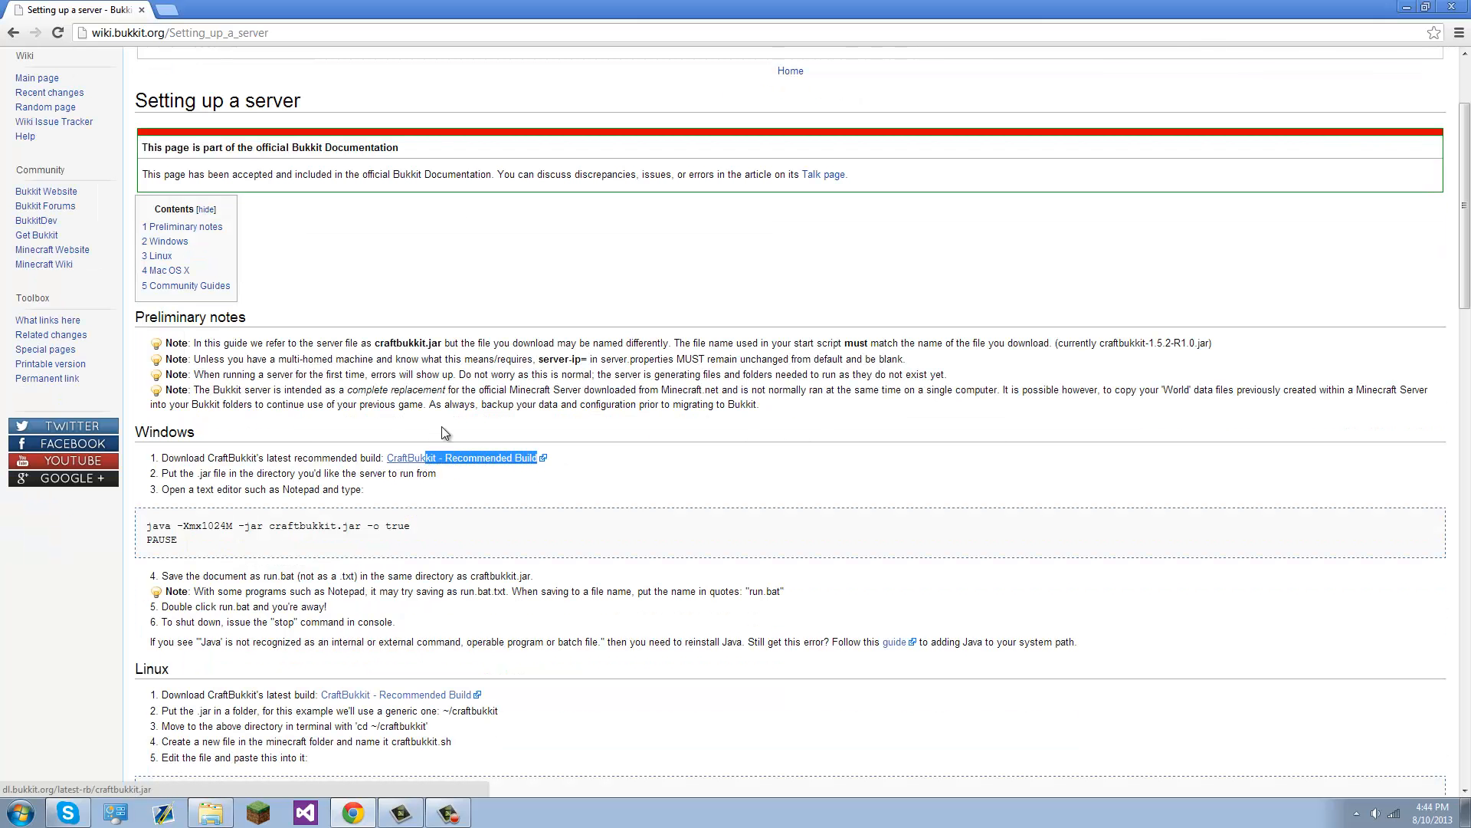
click(443, 427)
scroll(459, 400, up, 3)
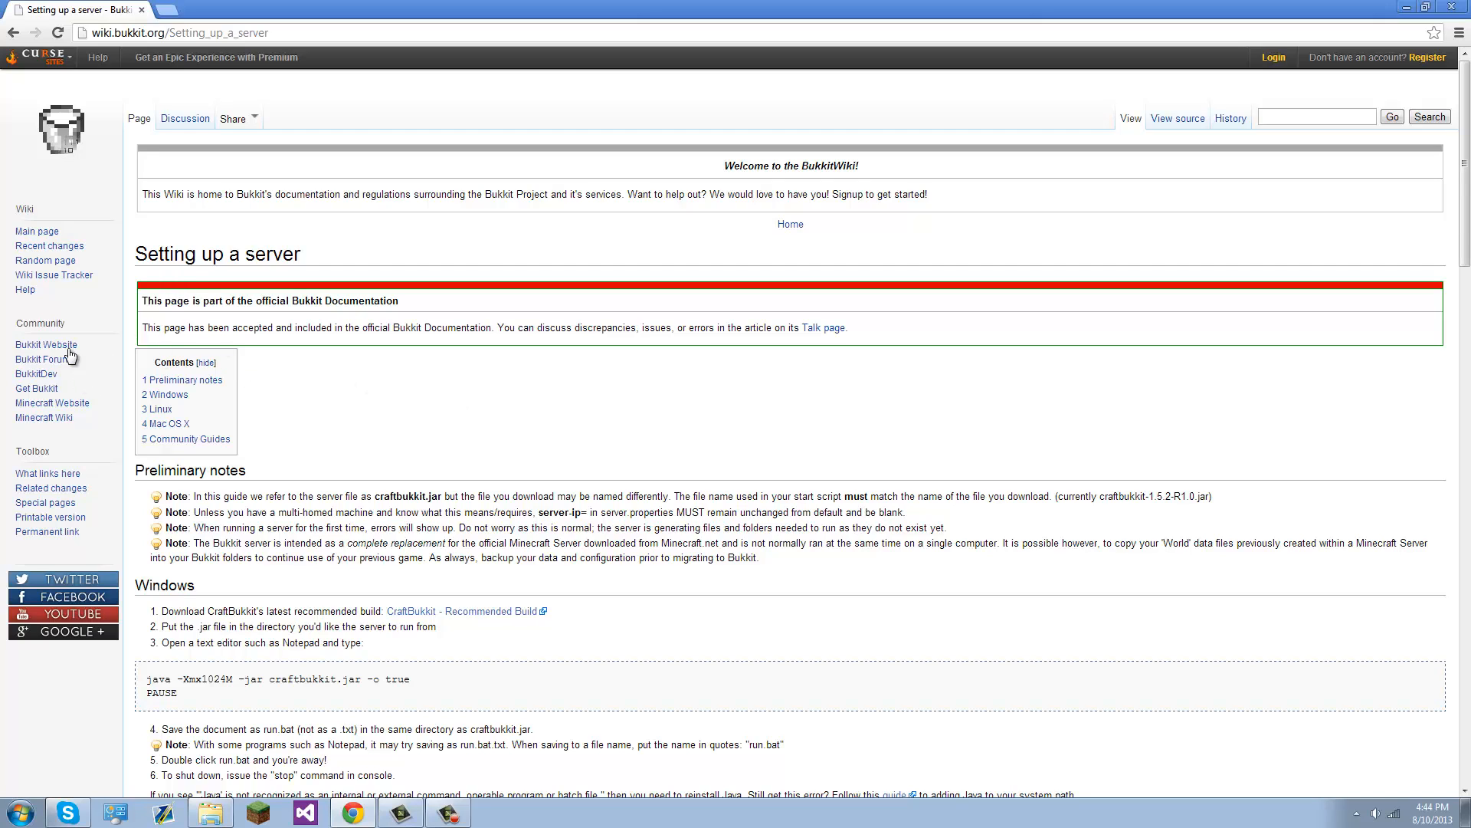
- Open the wiki's Get Bukkit page in a new tab and go to the list of alternate CraftBukkit versions
middle_click(48, 390)
click(158, 10)
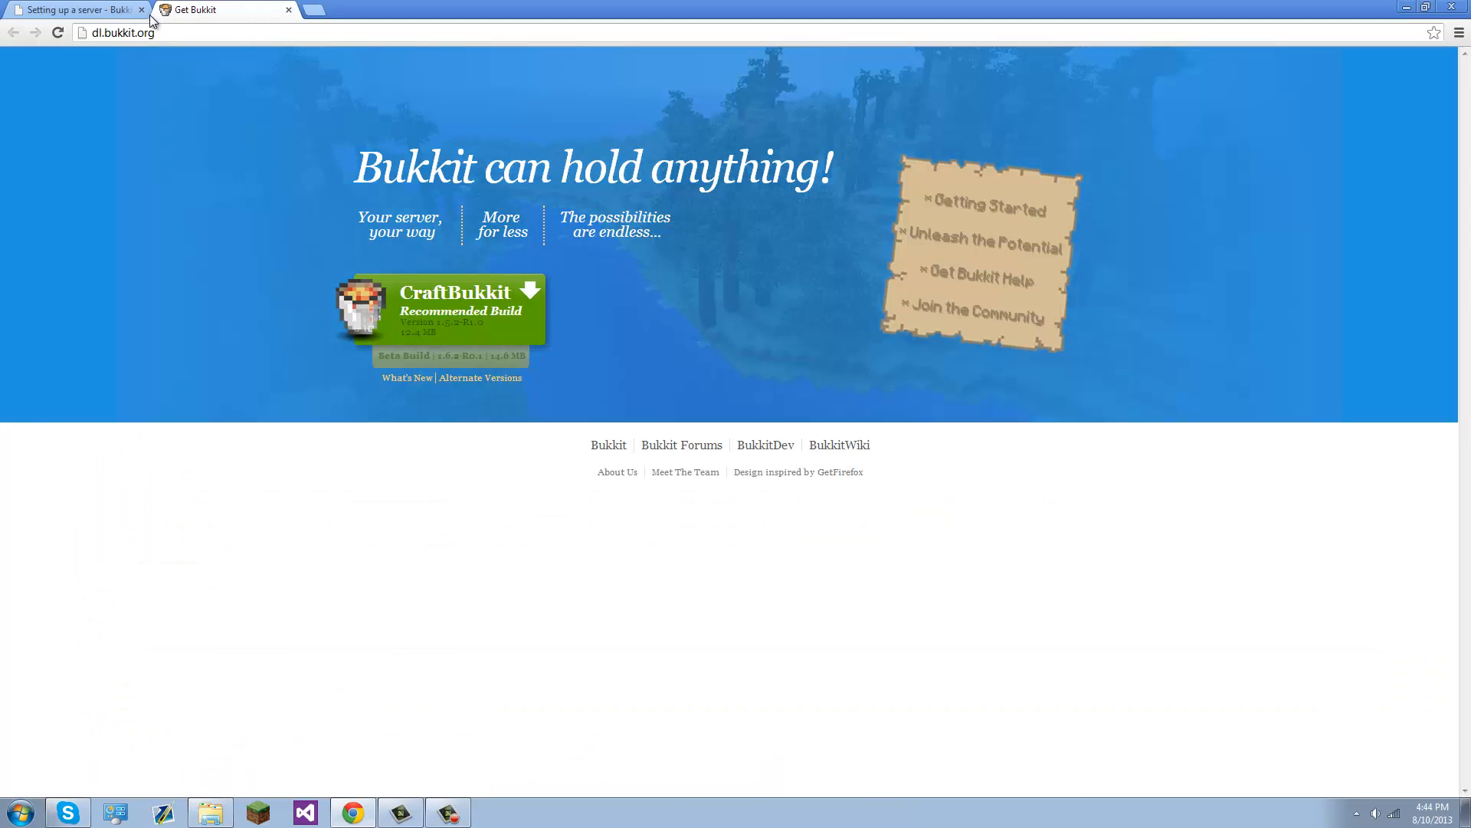
click(118, 10)
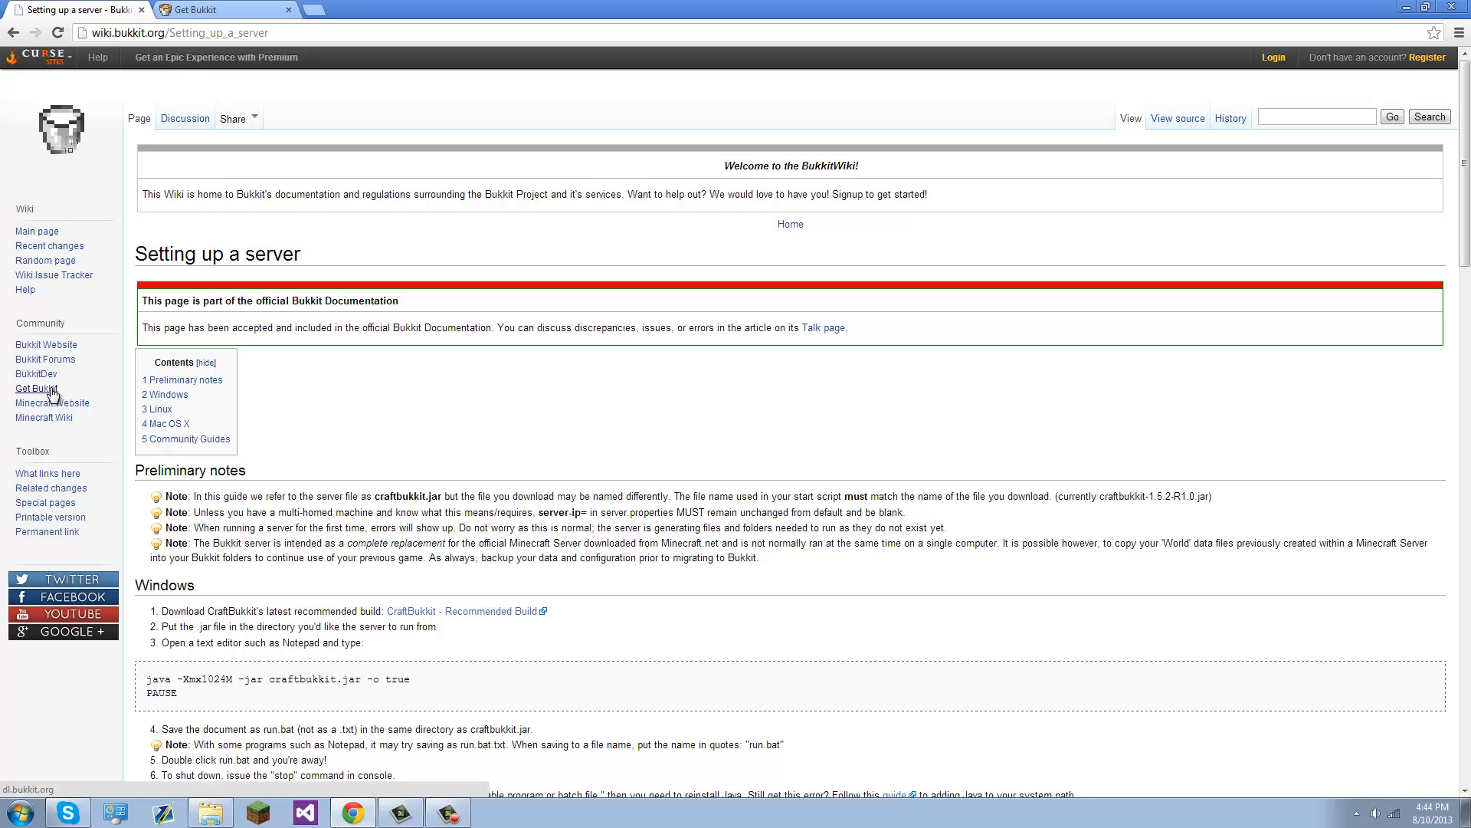
click(269, 14)
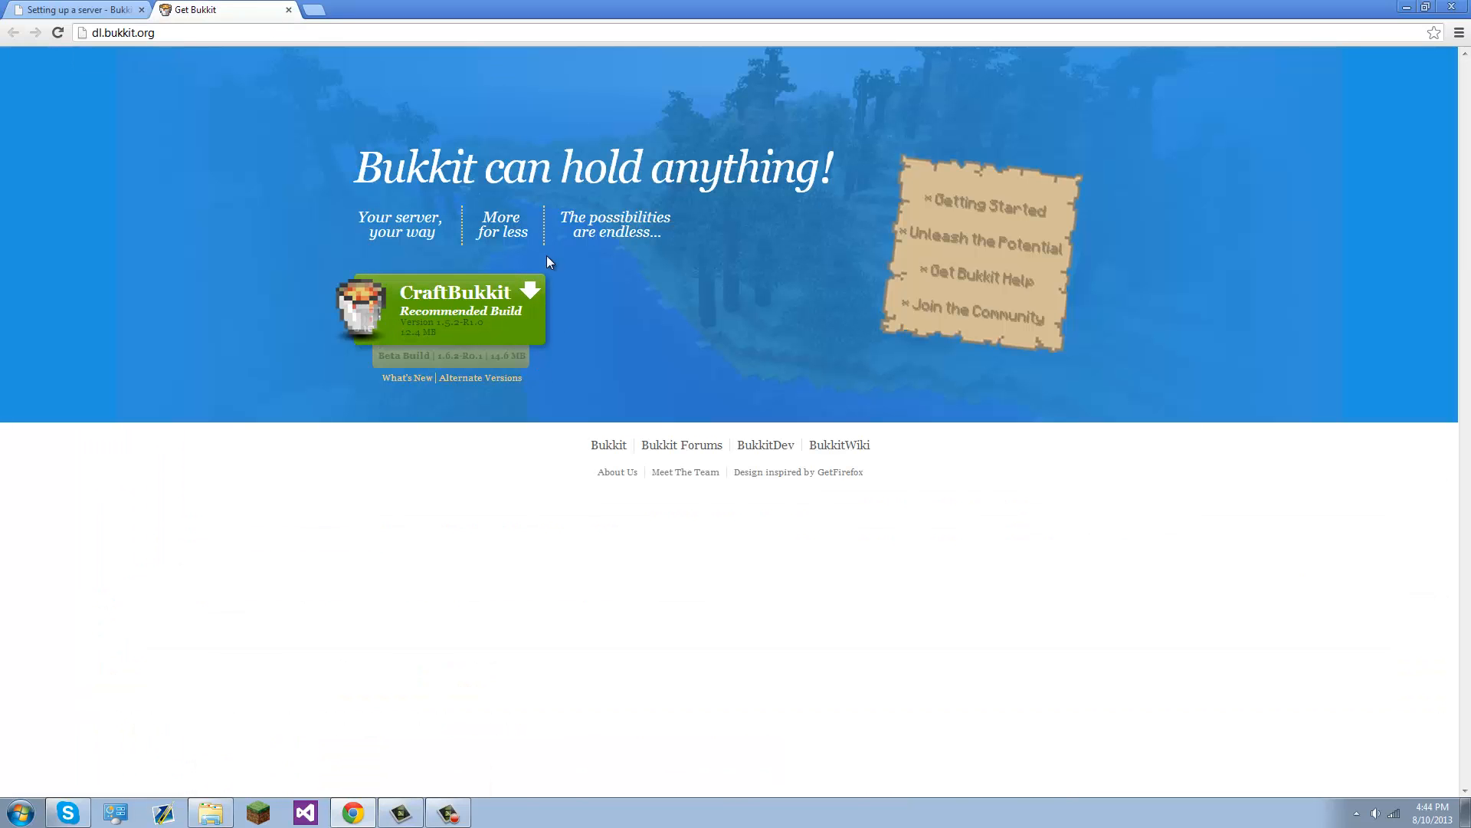
click(477, 379)
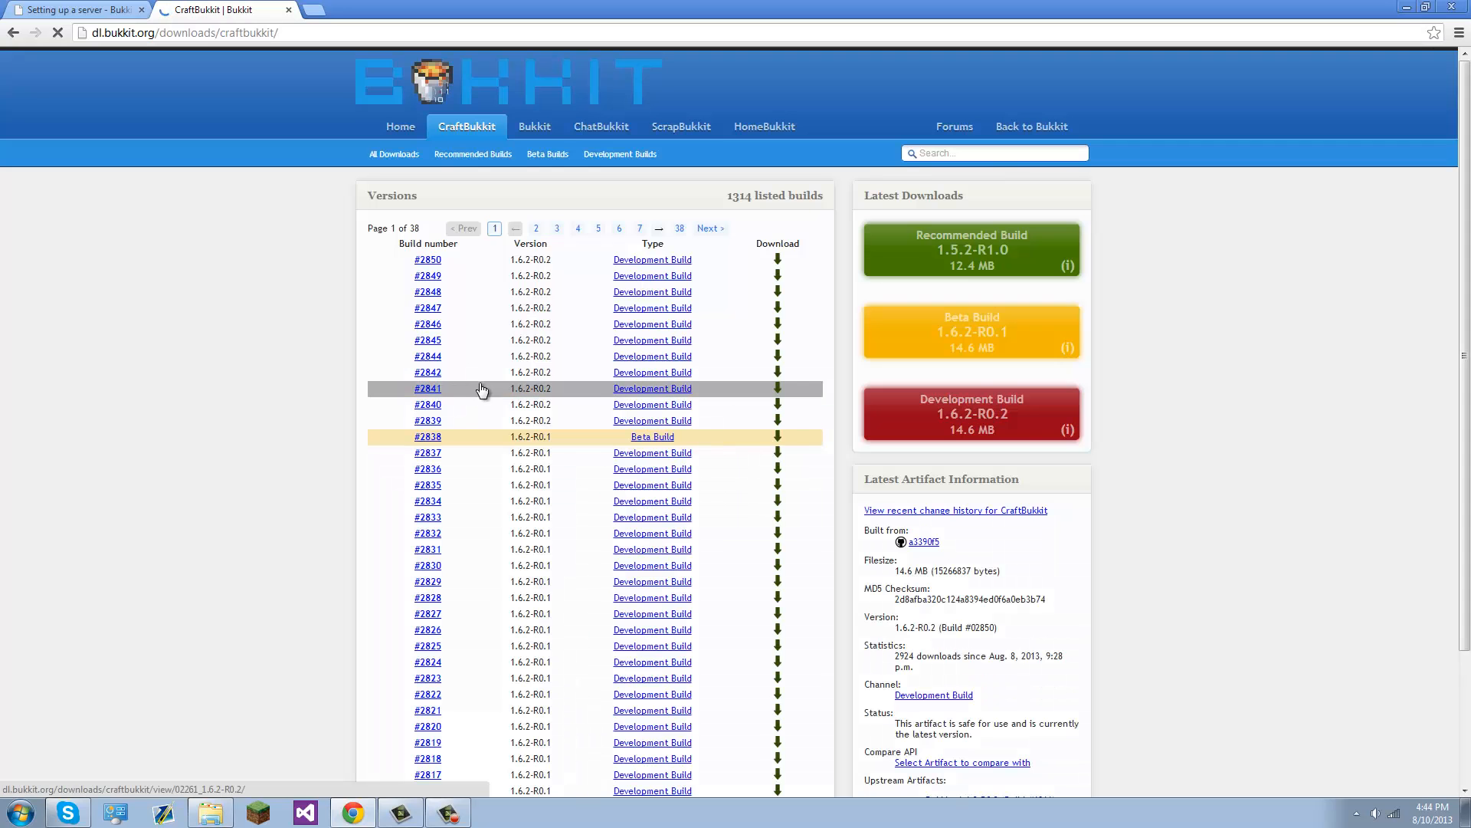
- Browse the older CraftBukkit builds on list pages 7, 38, 34 and 32, and return to page 1
scroll(490, 352, down, 3)
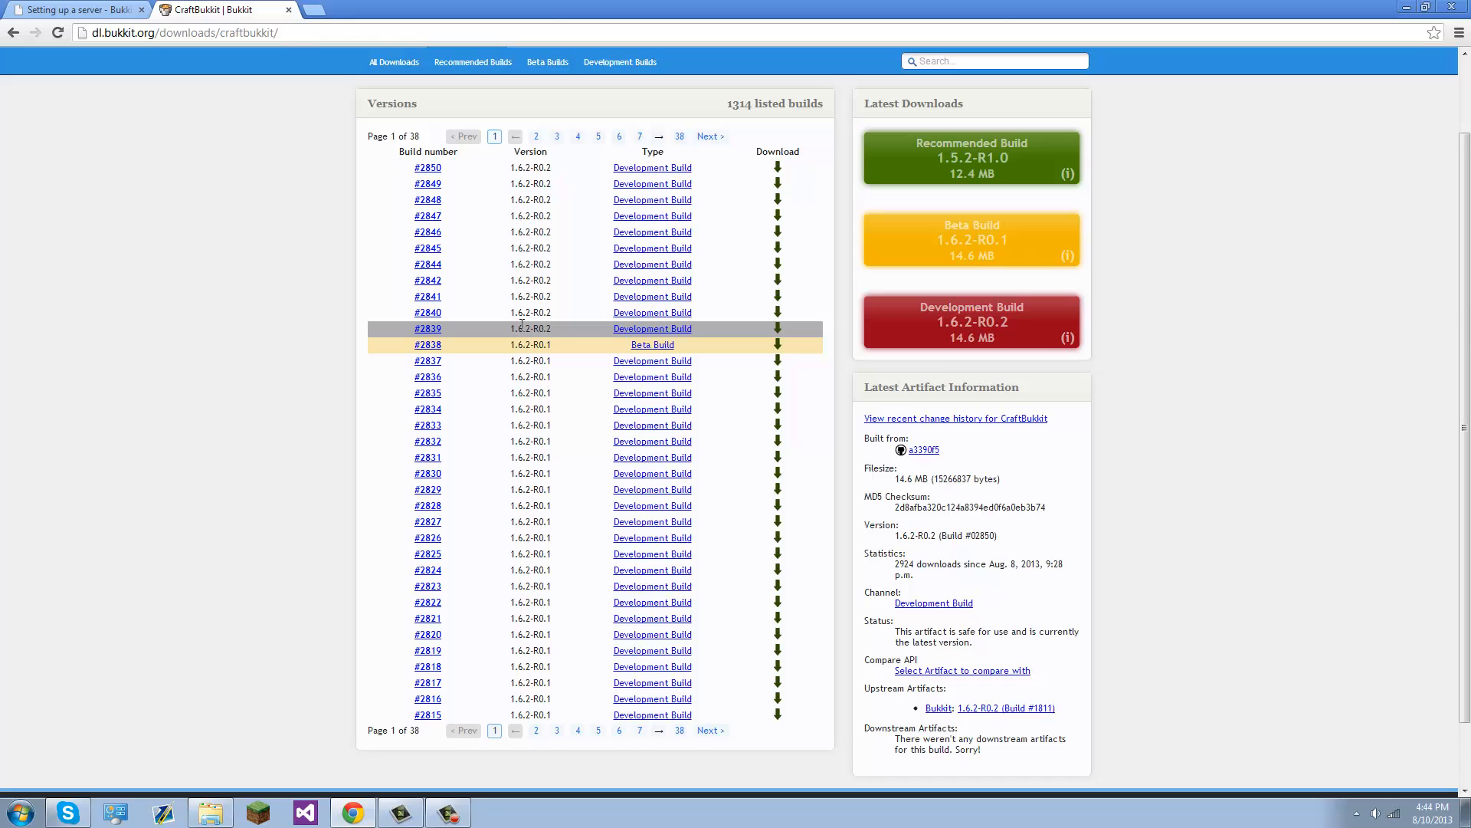
click(639, 730)
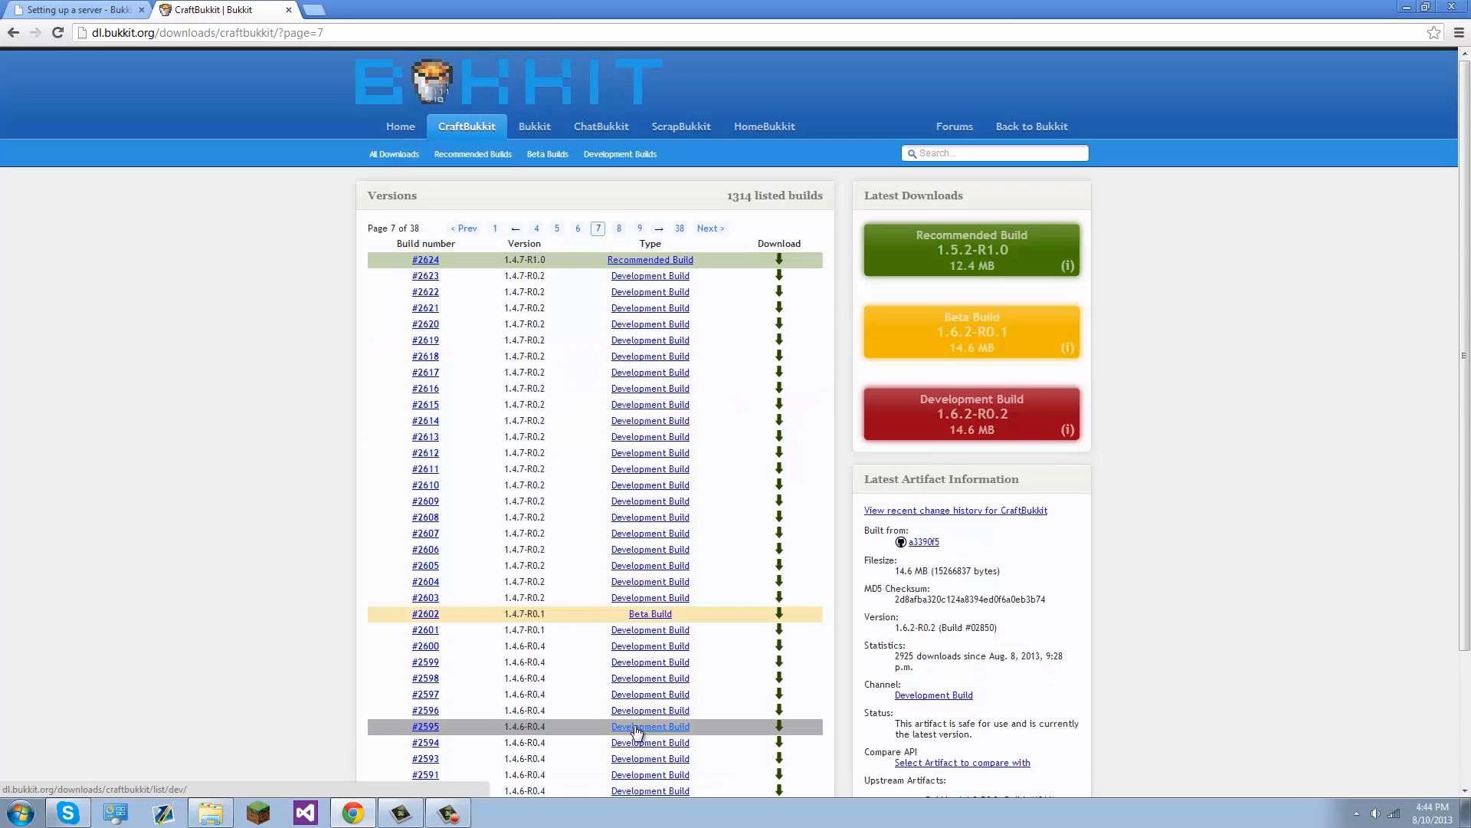
scroll(636, 732, down, 2)
click(677, 656)
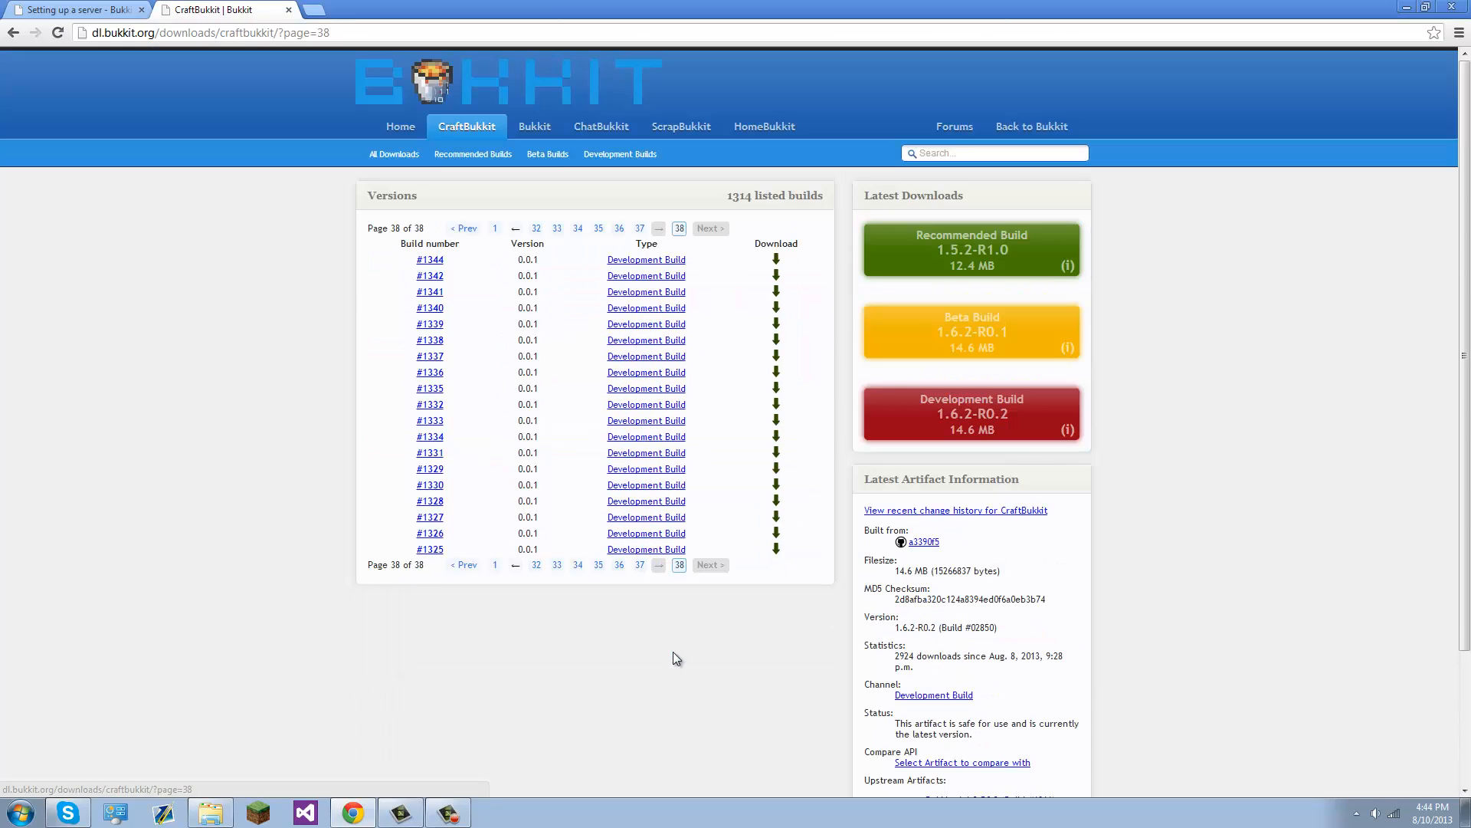
click(578, 567)
scroll(579, 565, down, 2)
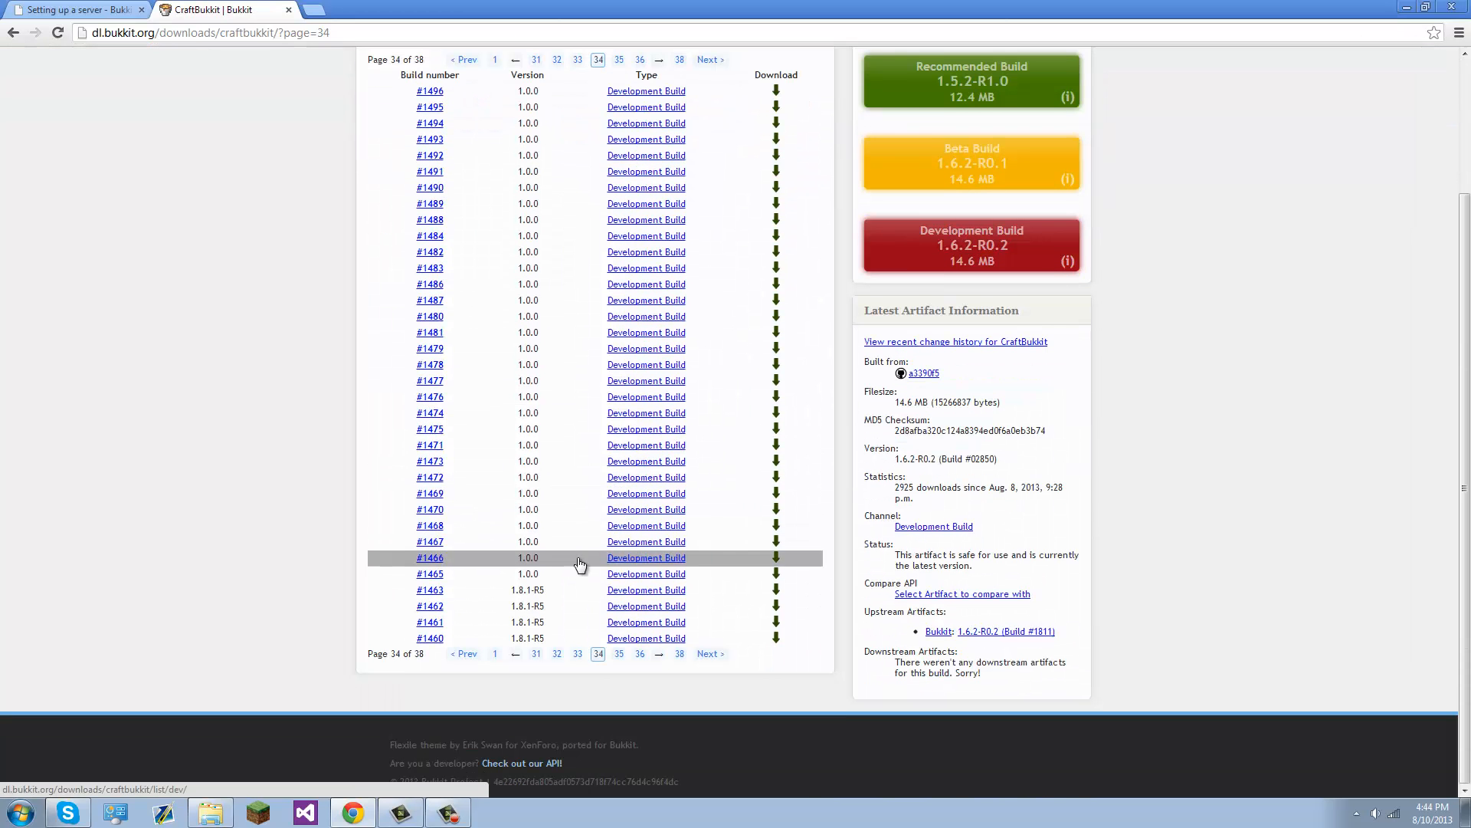
click(558, 653)
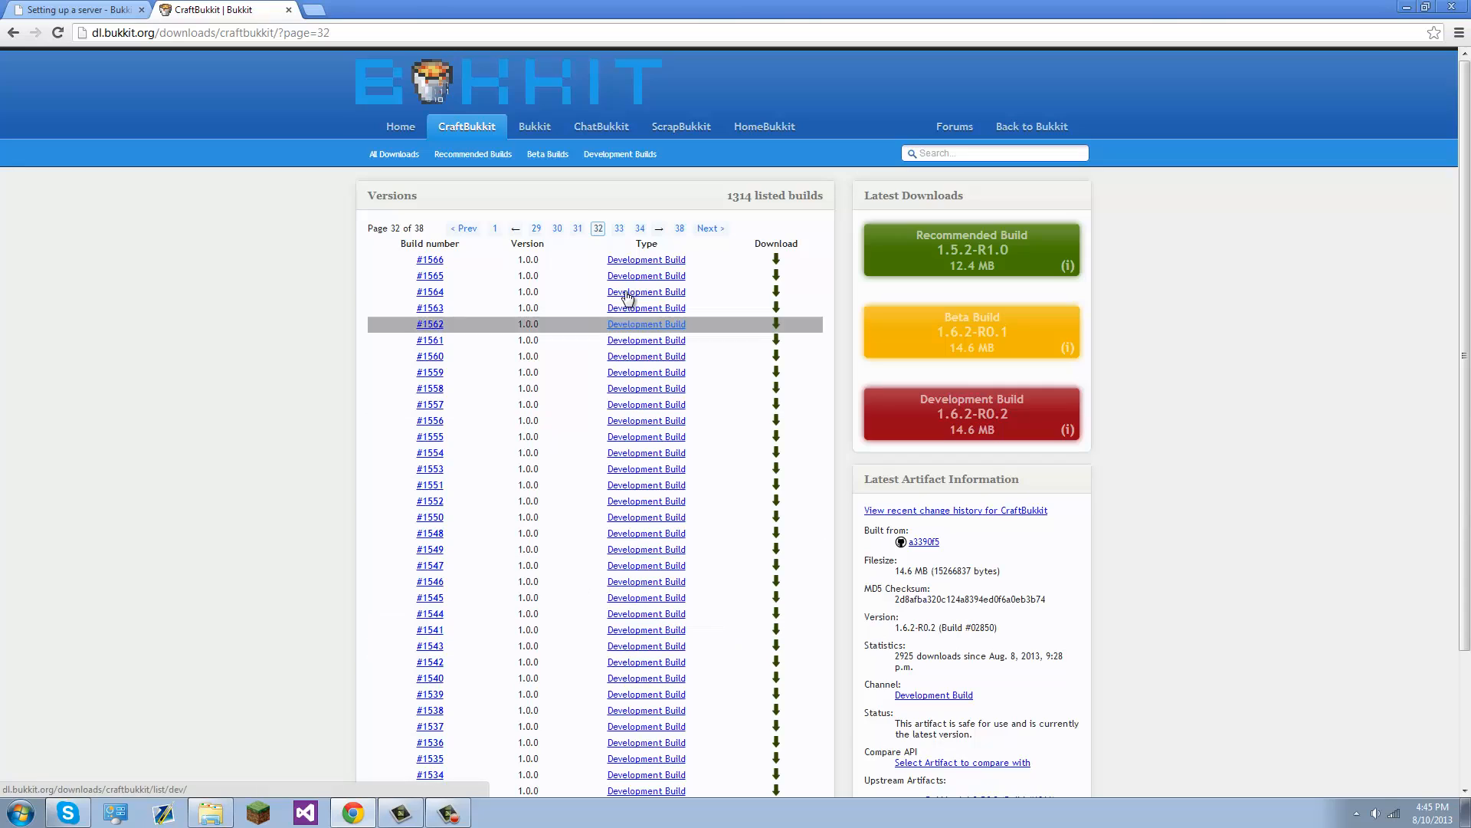
scroll(627, 297, down, 2)
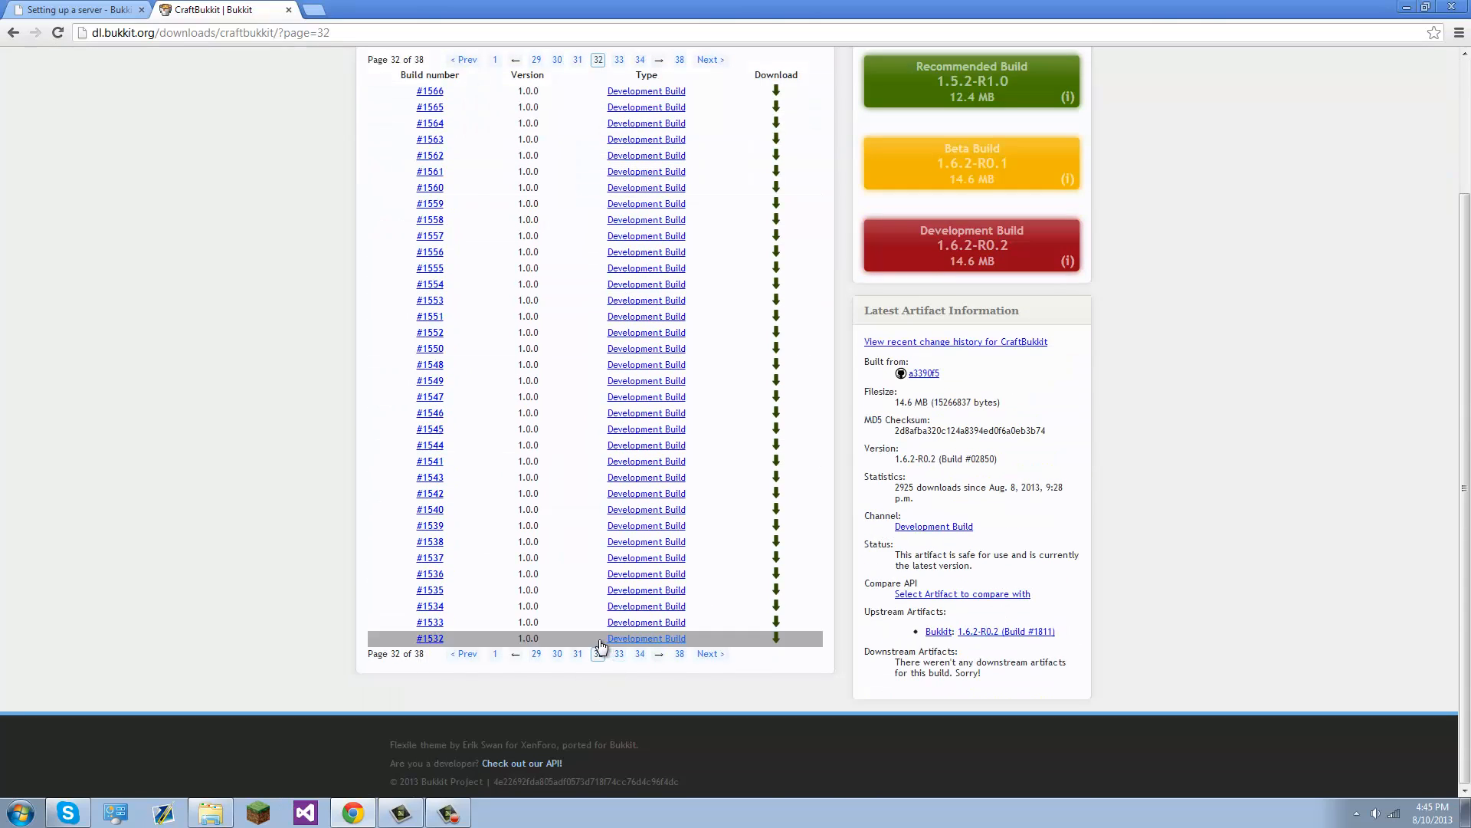
scroll(602, 648, up, 1)
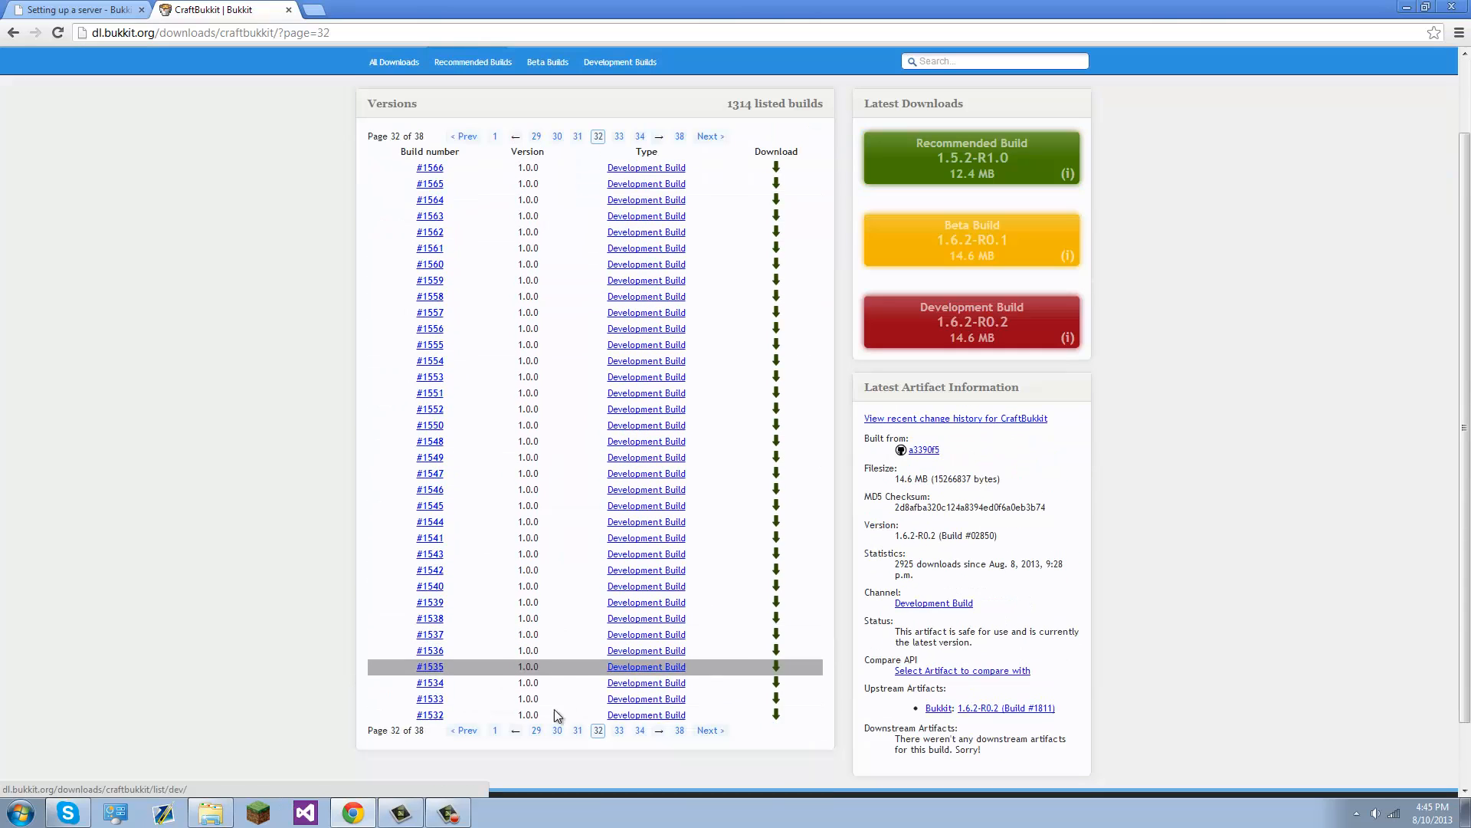
click(501, 731)
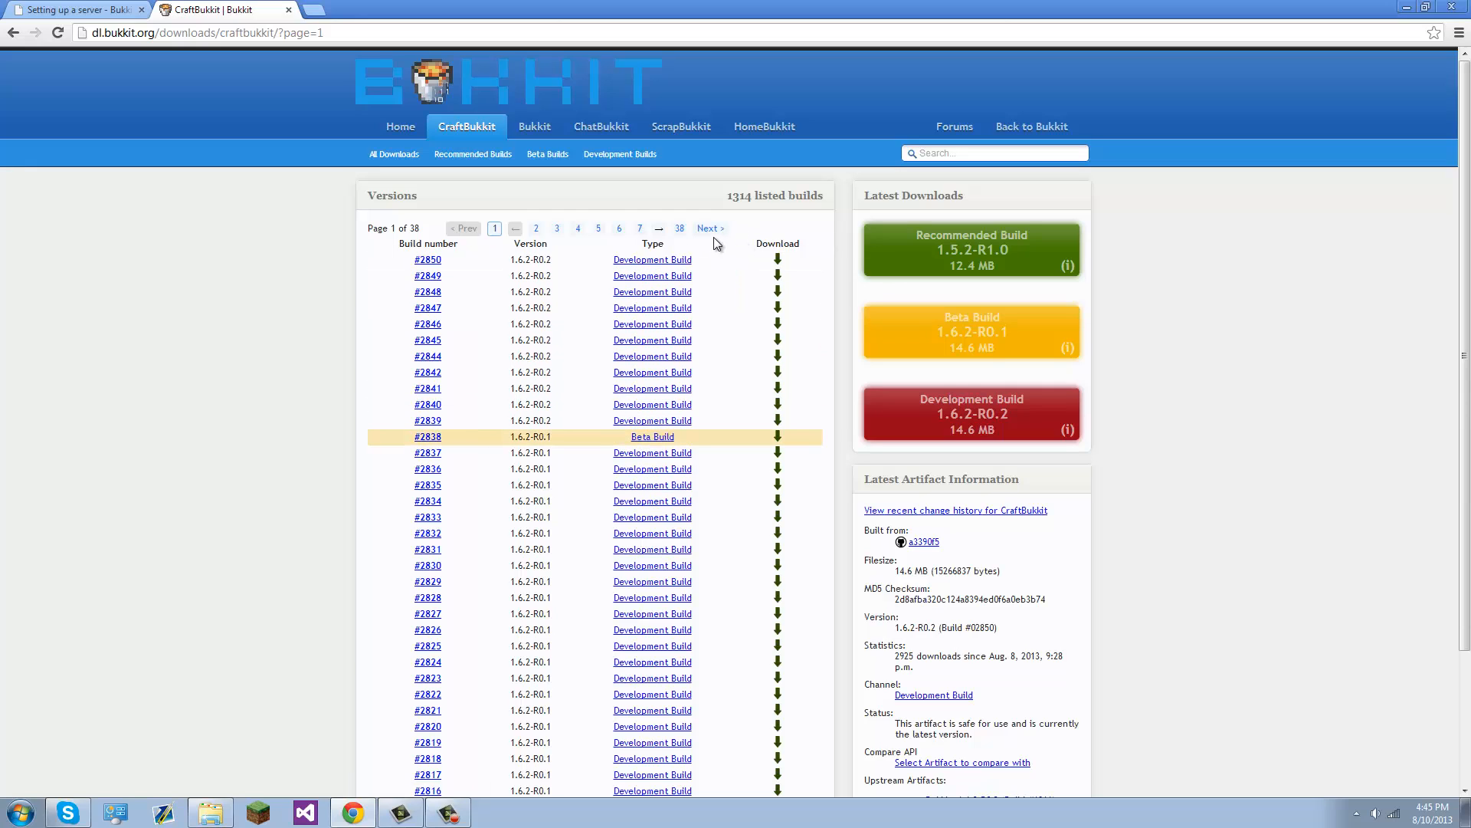
- Filter the list to development builds, download CraftBukkit 1.6.2-R0.2 and keep the jar file
click(641, 263)
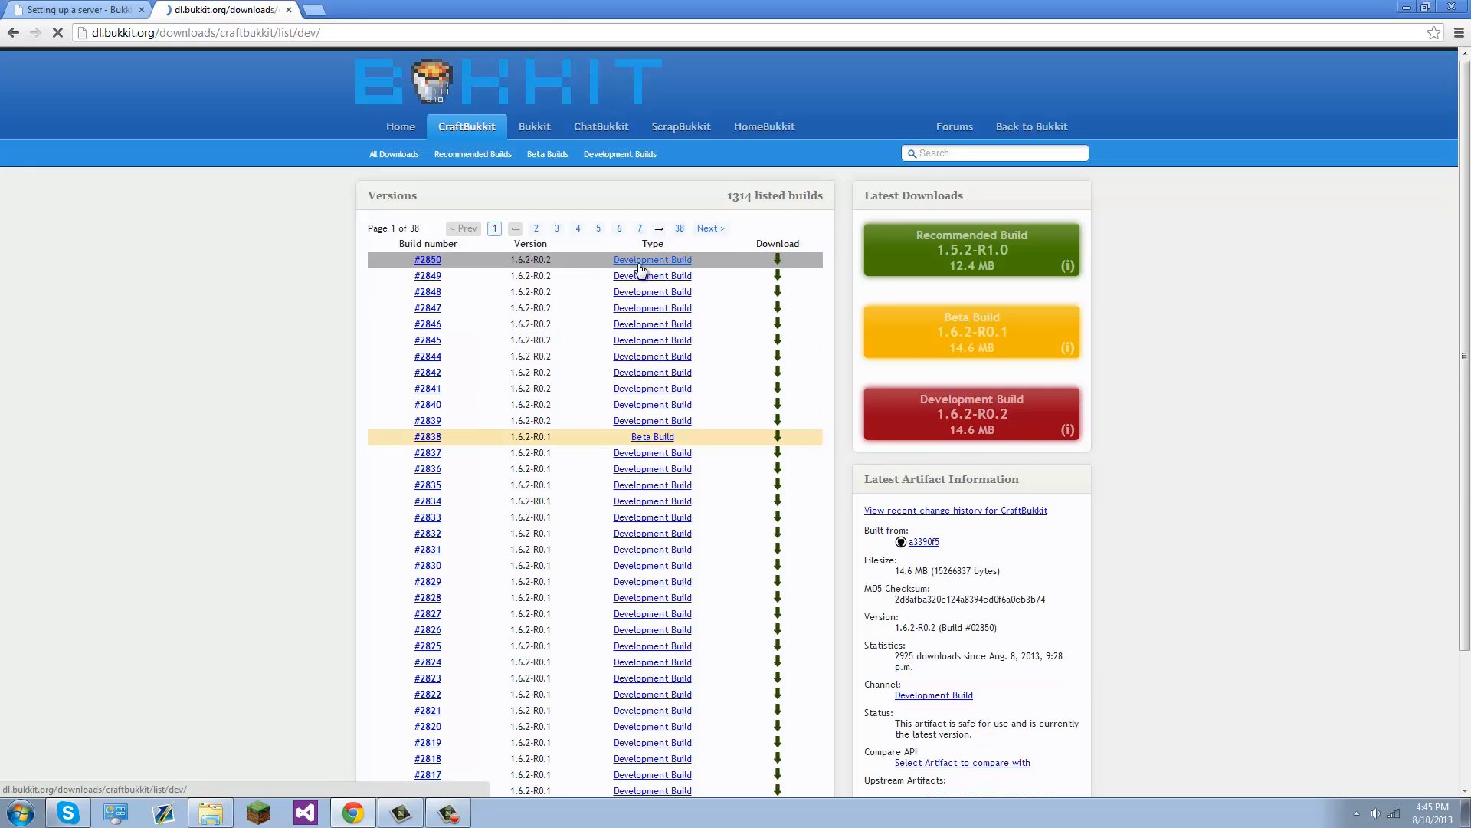
click(922, 241)
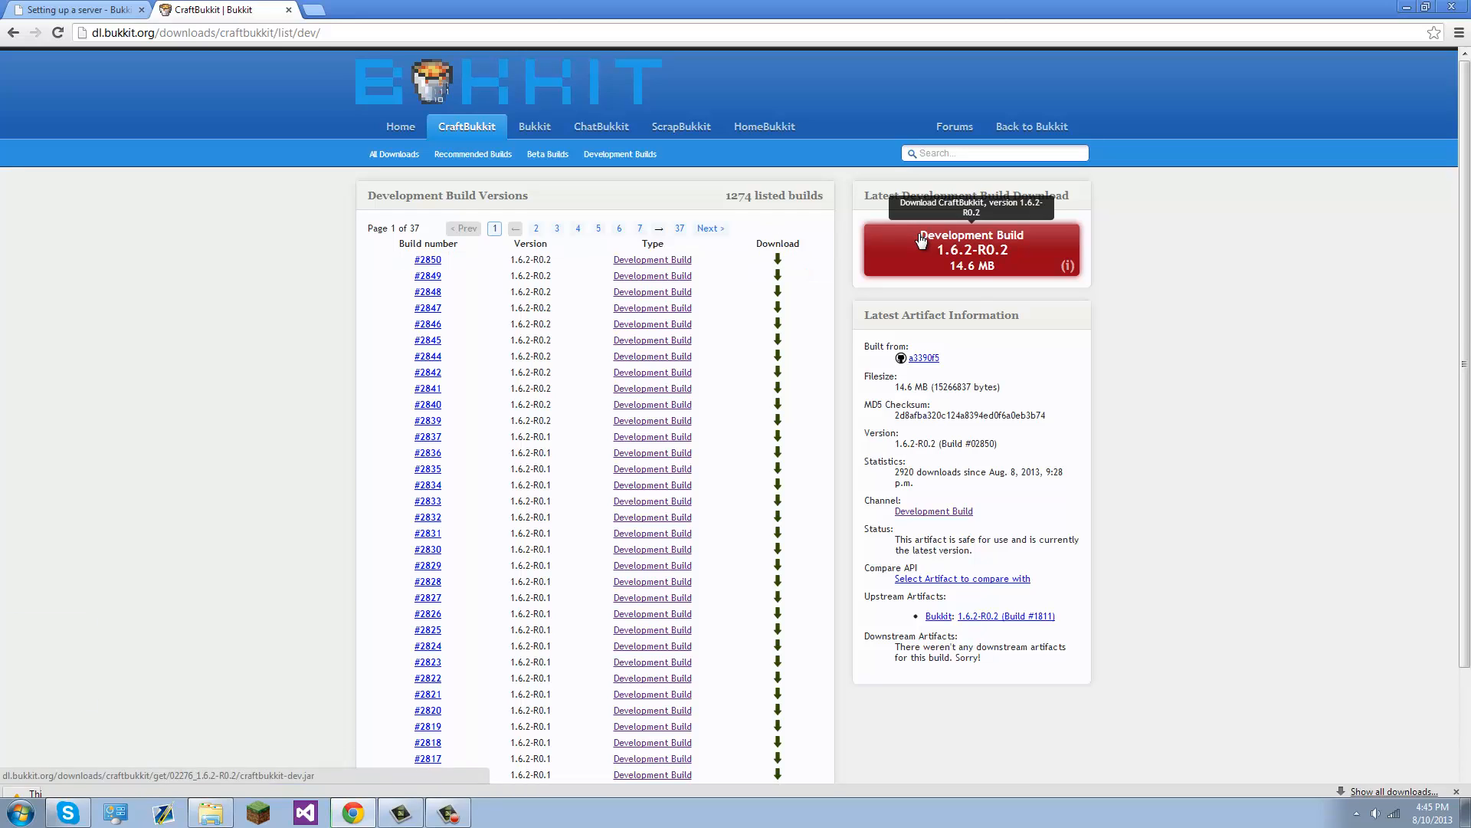
click(283, 785)
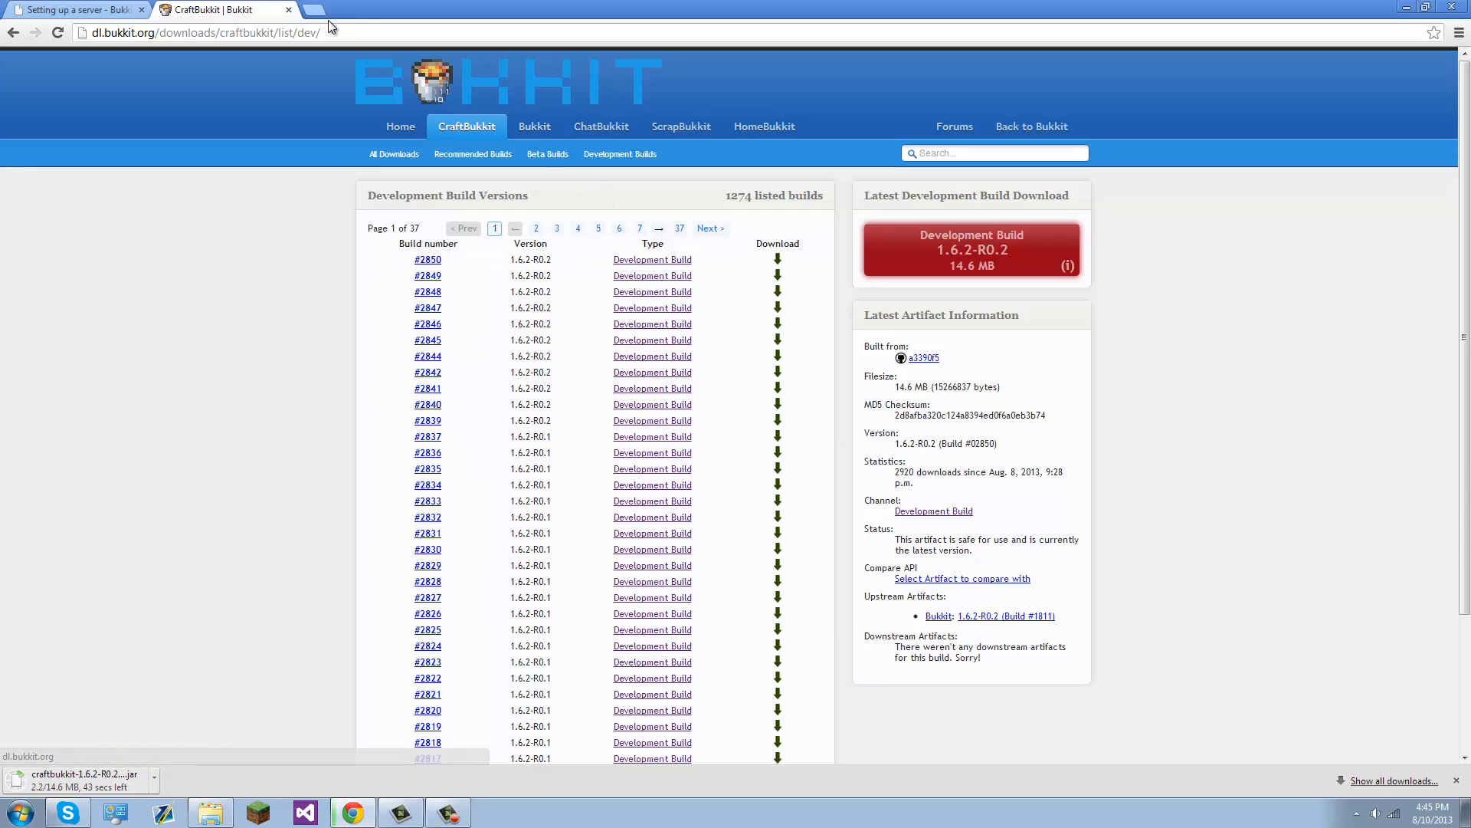
- Close the CraftBukkit downloads tab and review the recommended build link in the wiki's Windows instructions
click(289, 11)
scroll(455, 530, down, 1)
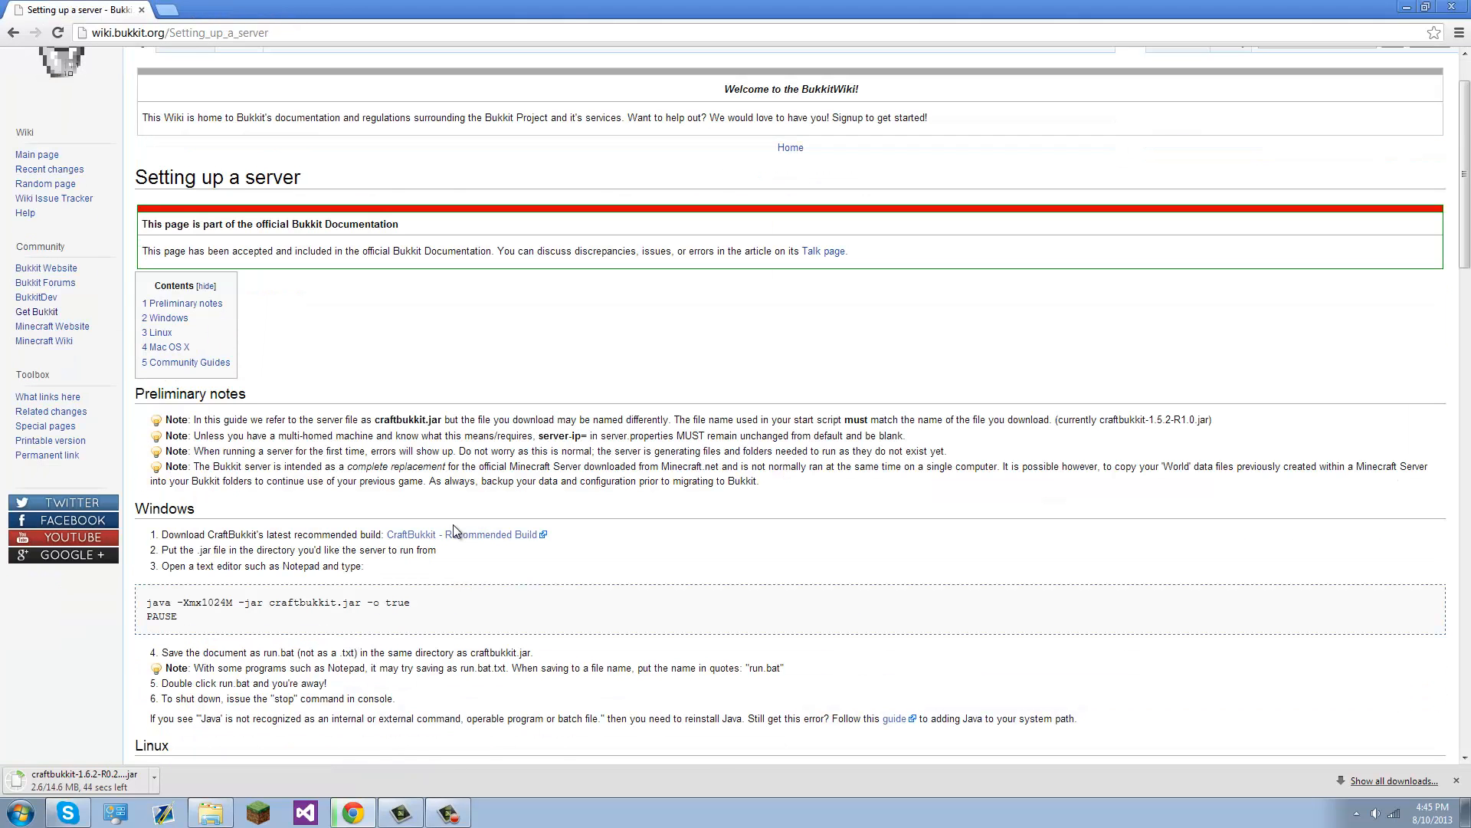
drag(386, 535, 553, 535)
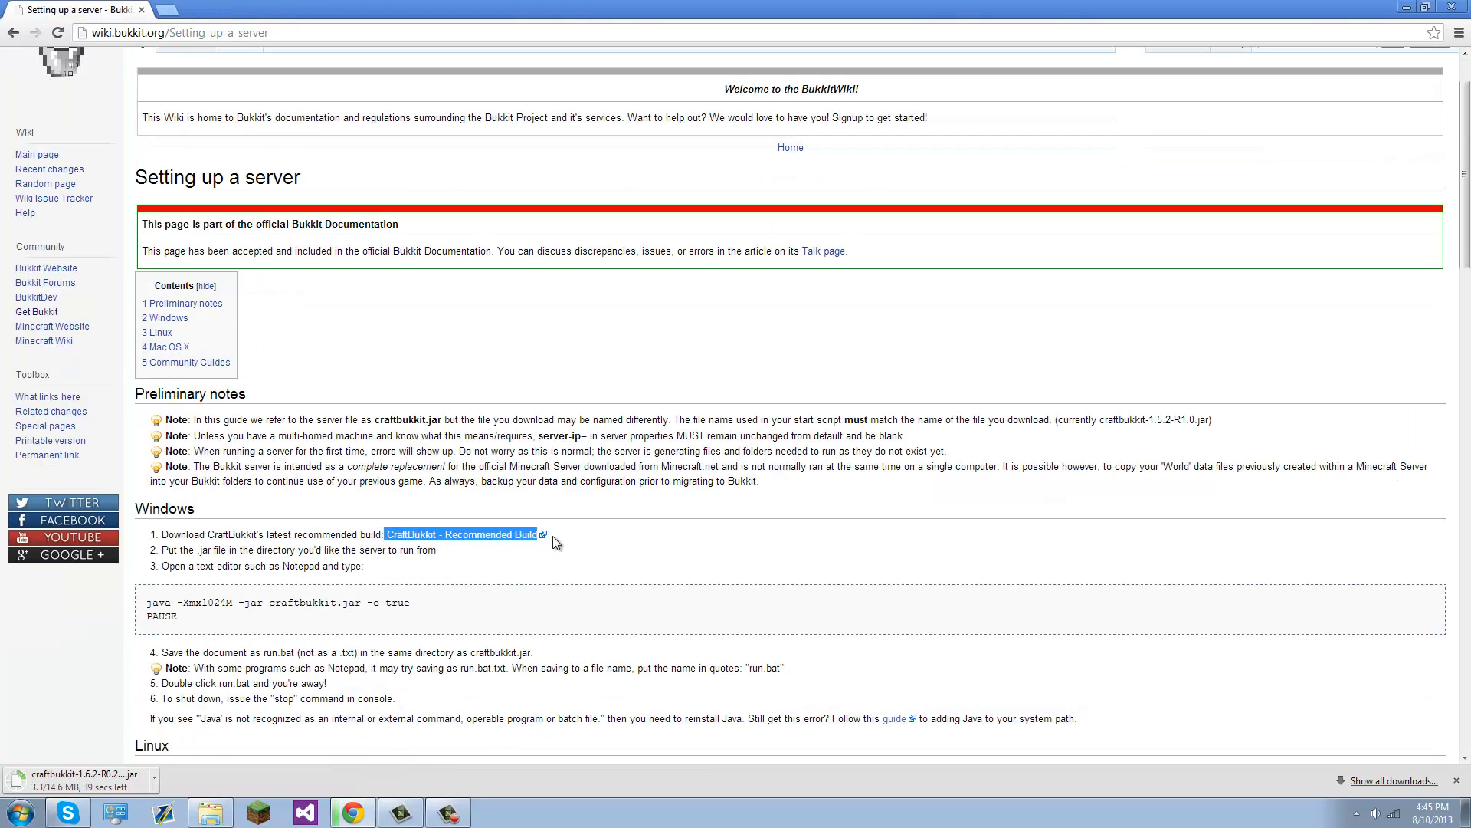
click(554, 537)
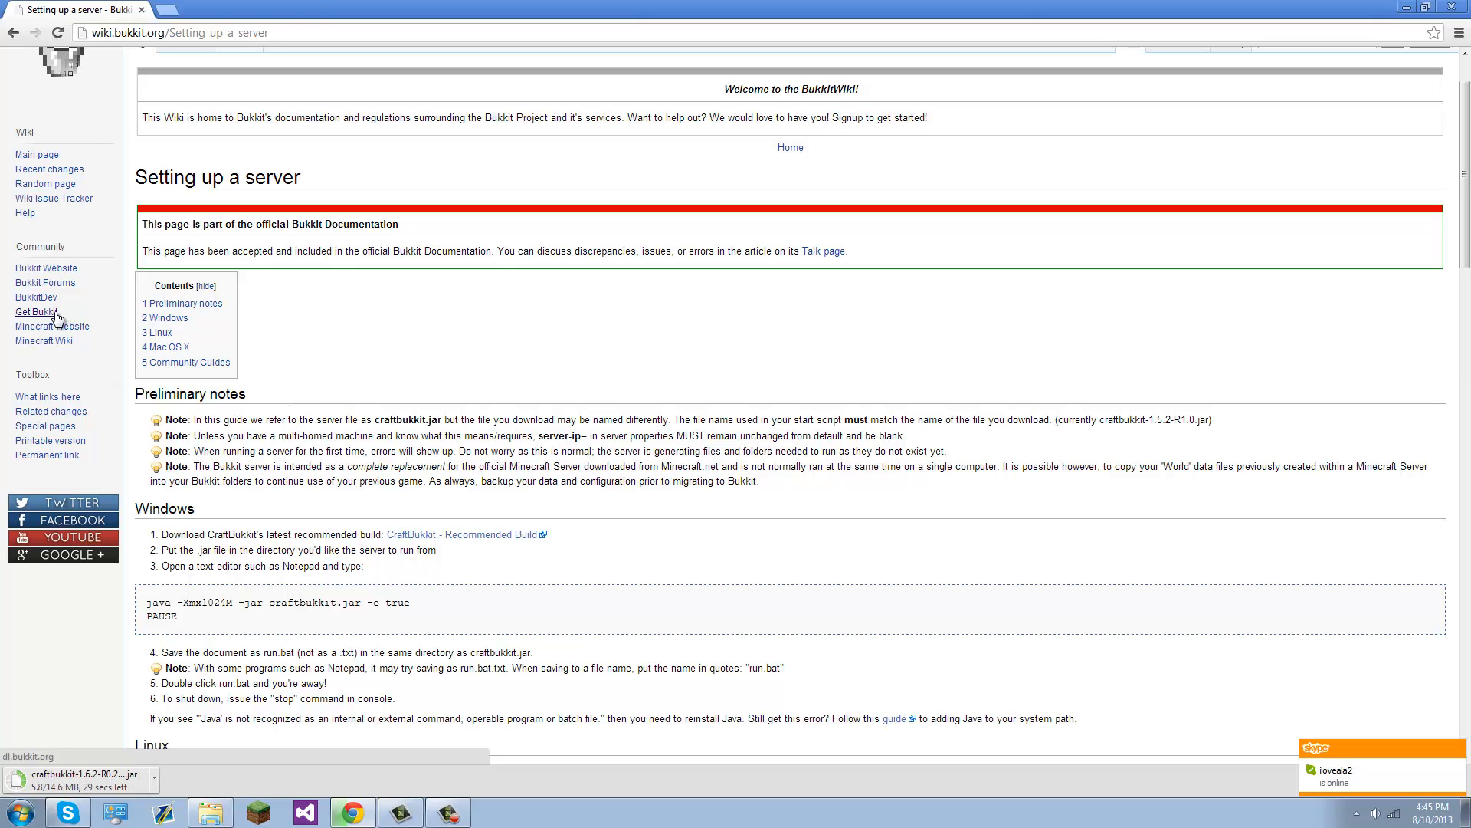
- Open the Get Bukkit page in a new tab, view the alternate CraftBukkit versions and close that tab
middle_click(69, 312)
click(190, 11)
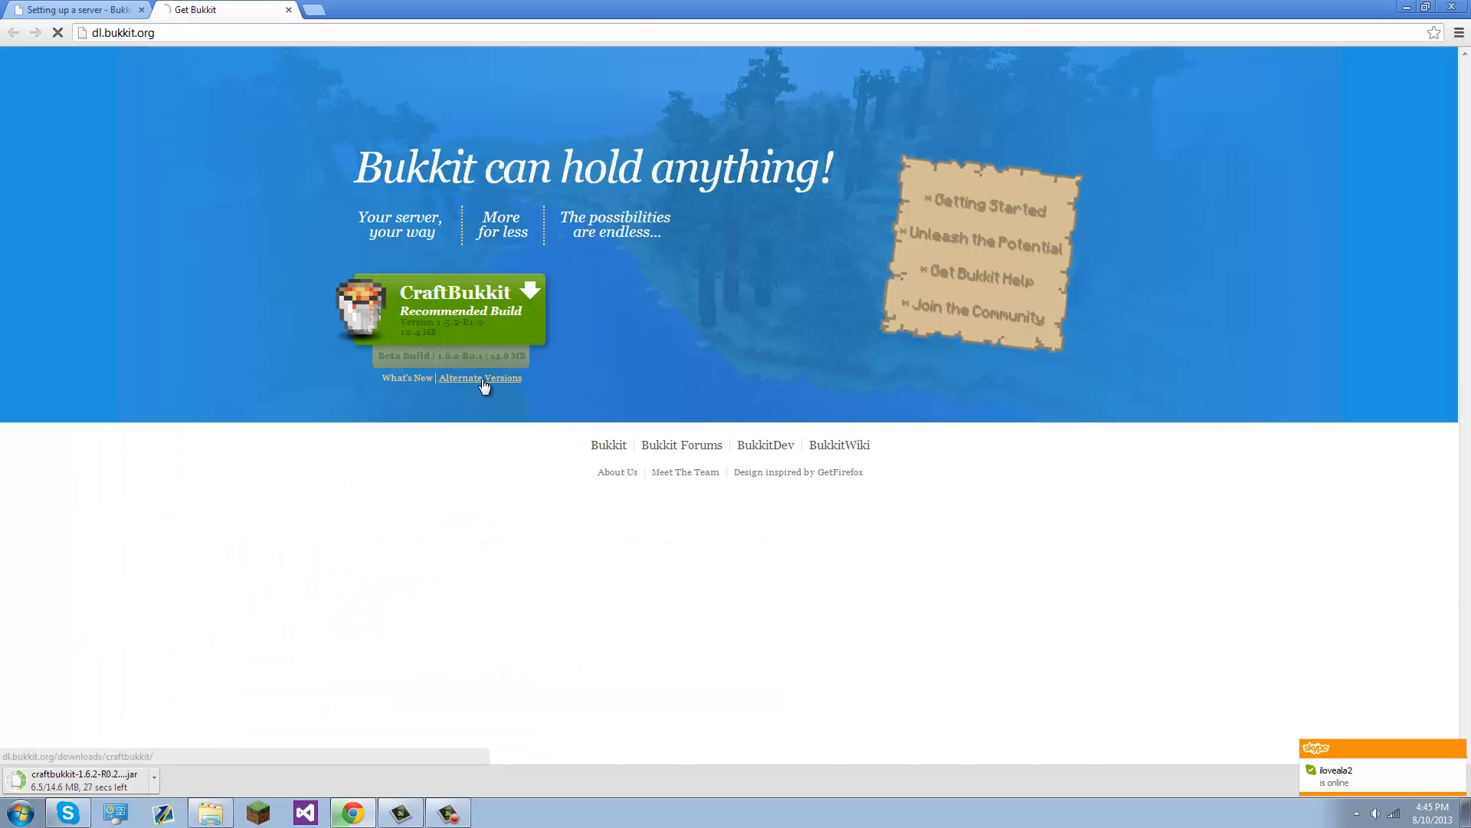
click(484, 383)
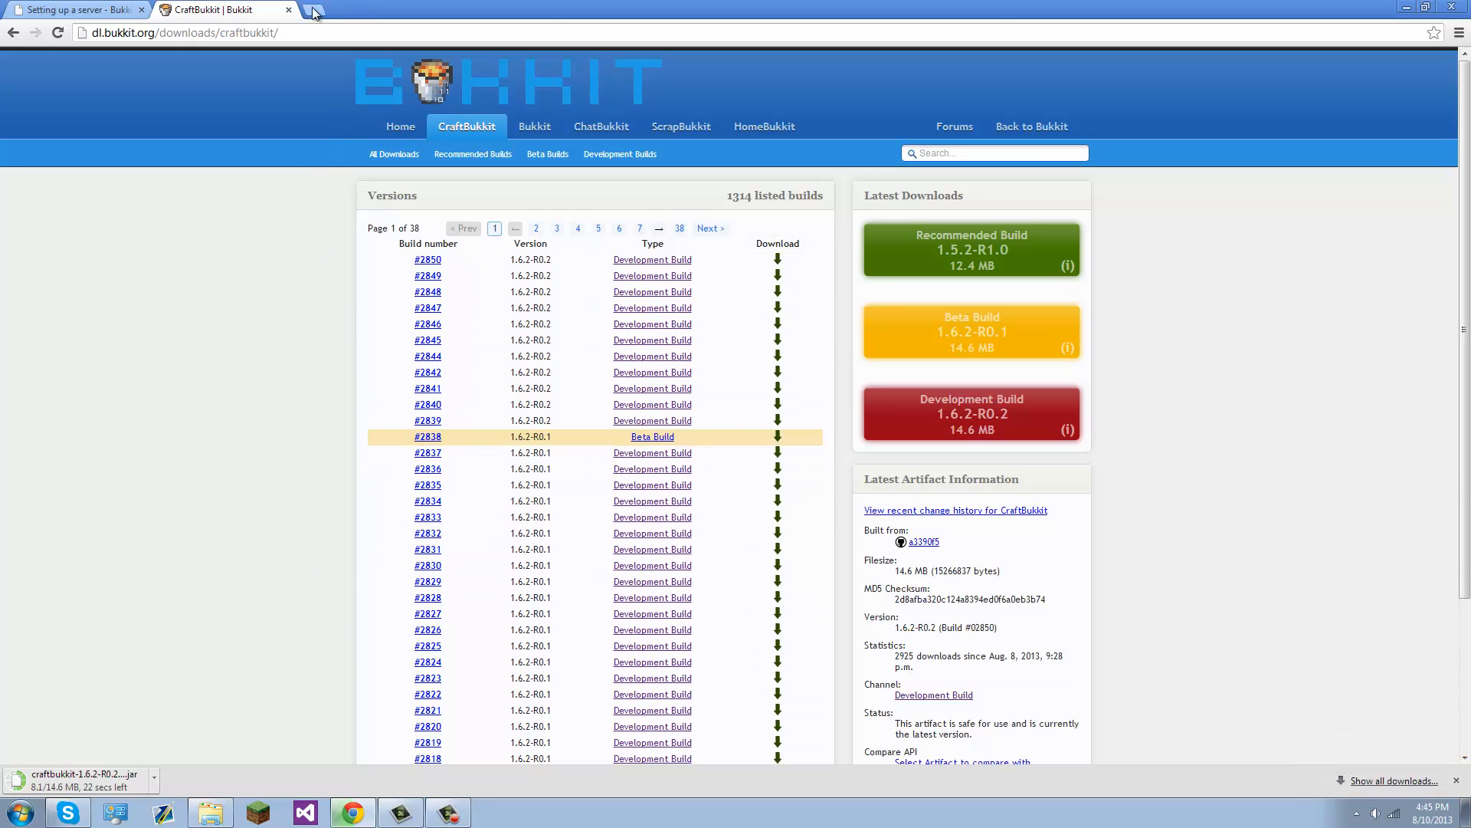
click(289, 10)
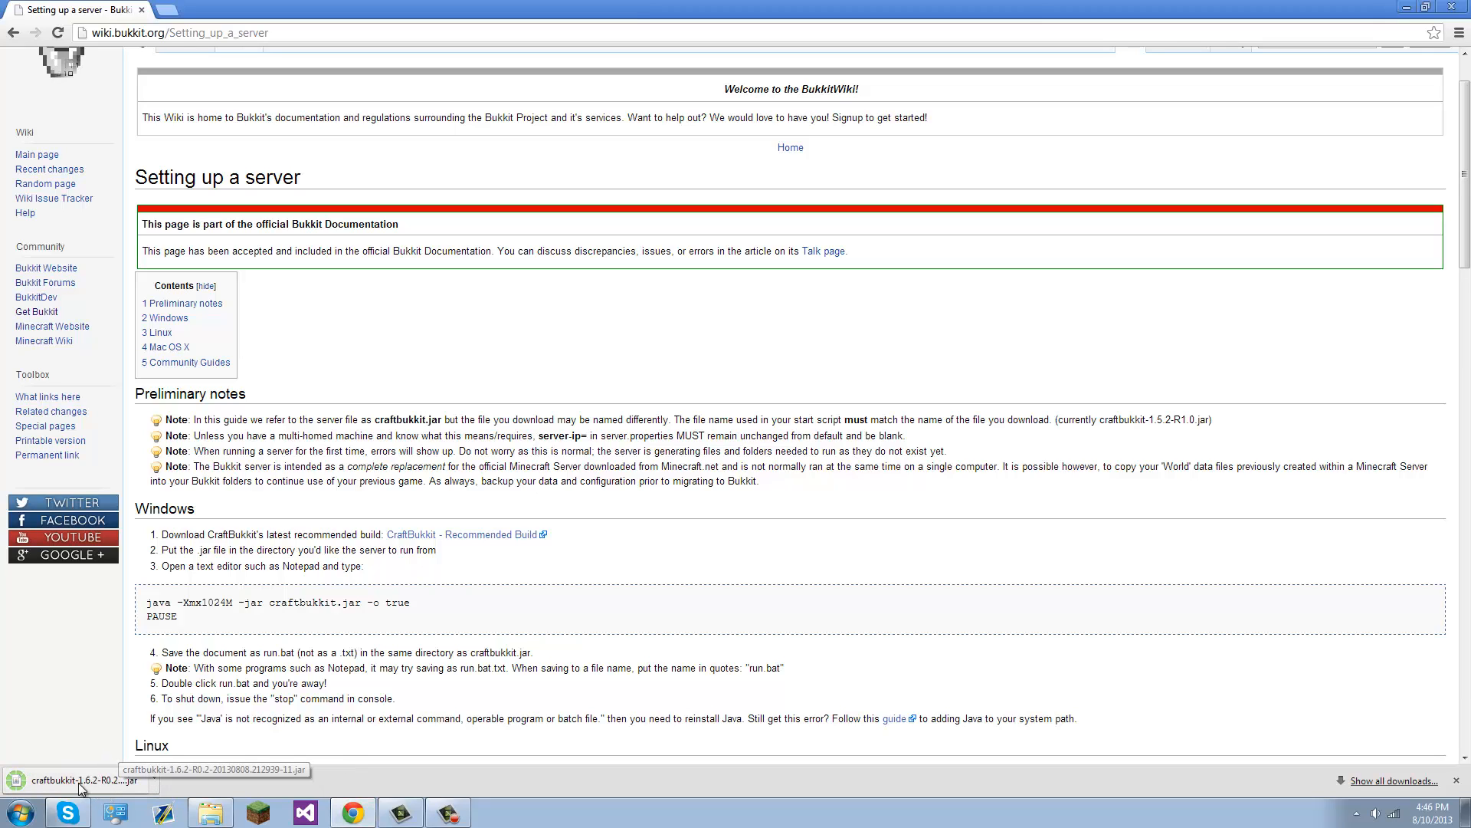
- Show the downloaded CraftBukkit jar in its folder and minimize the browser
click(155, 780)
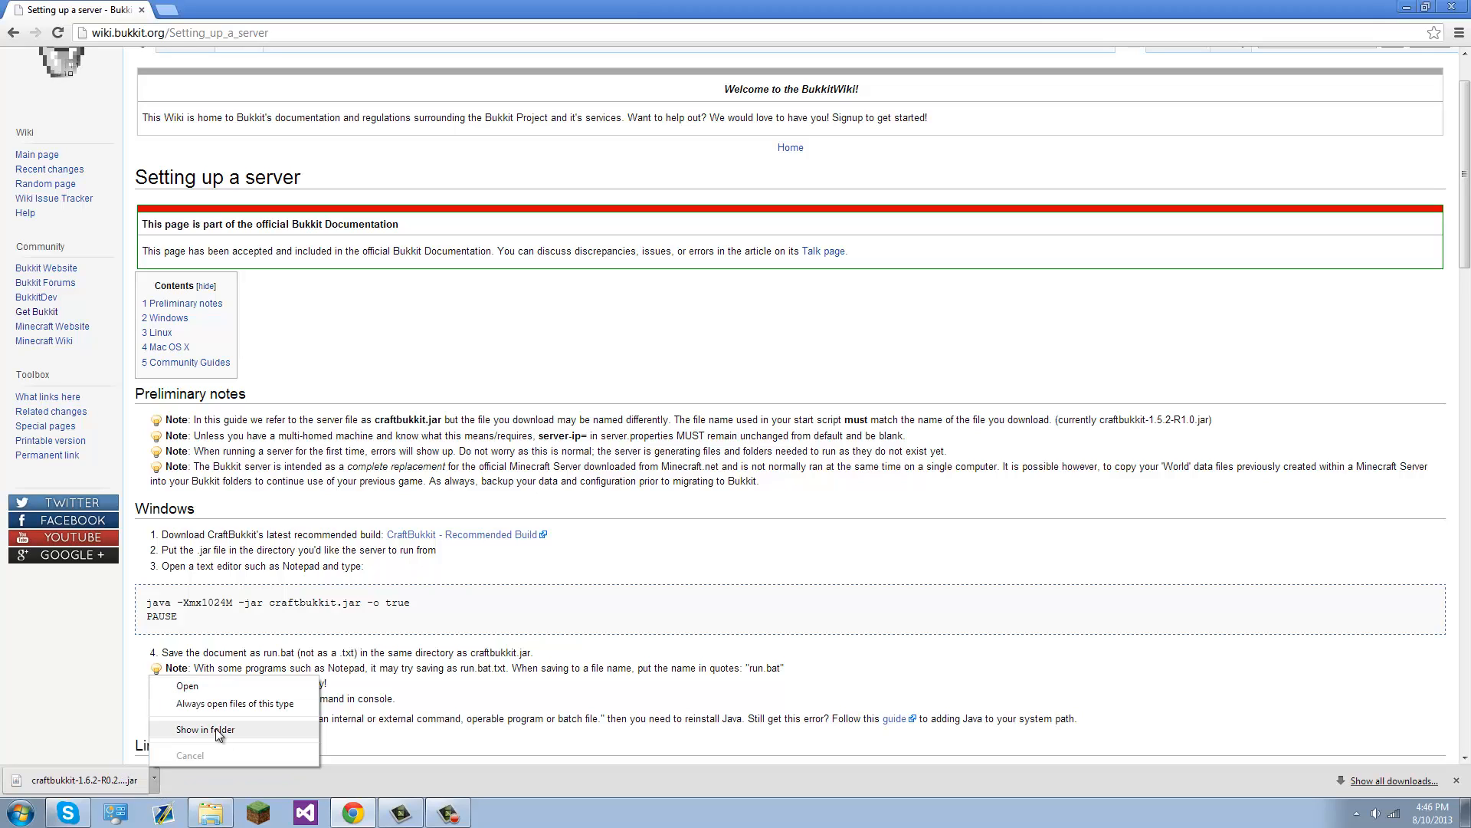
click(284, 726)
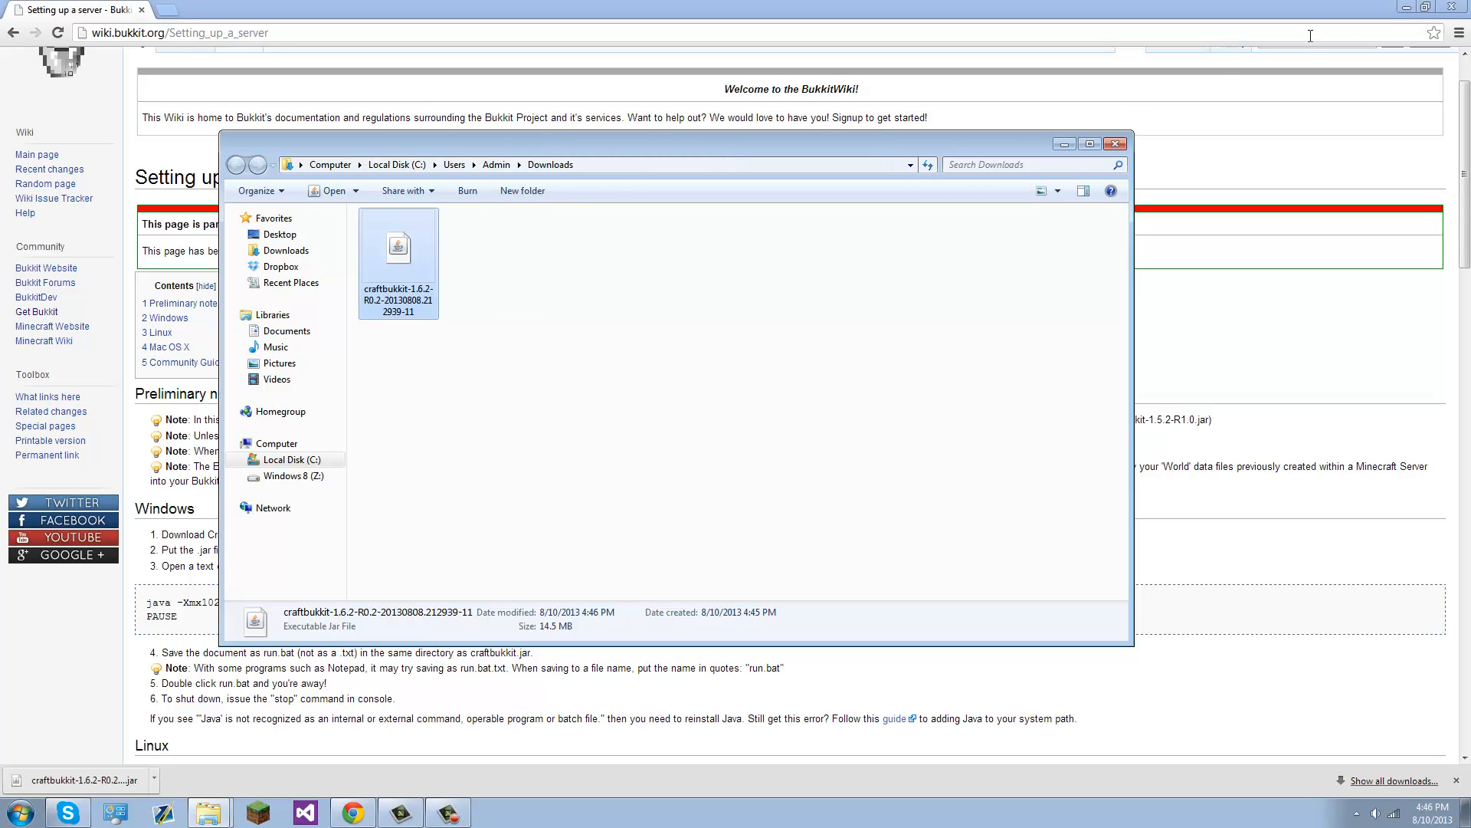
click(1406, 7)
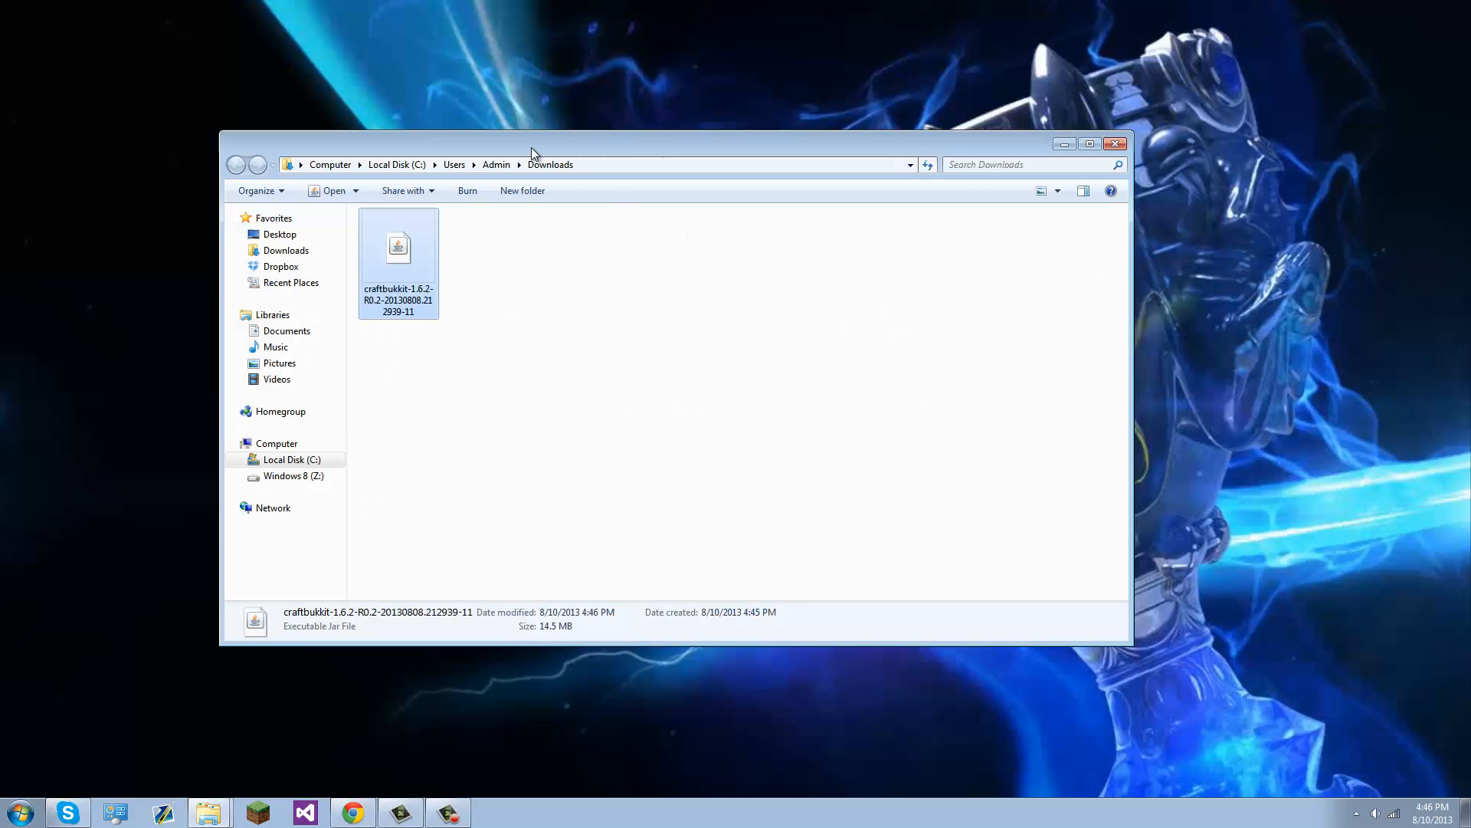
drag(444, 138, 397, 202)
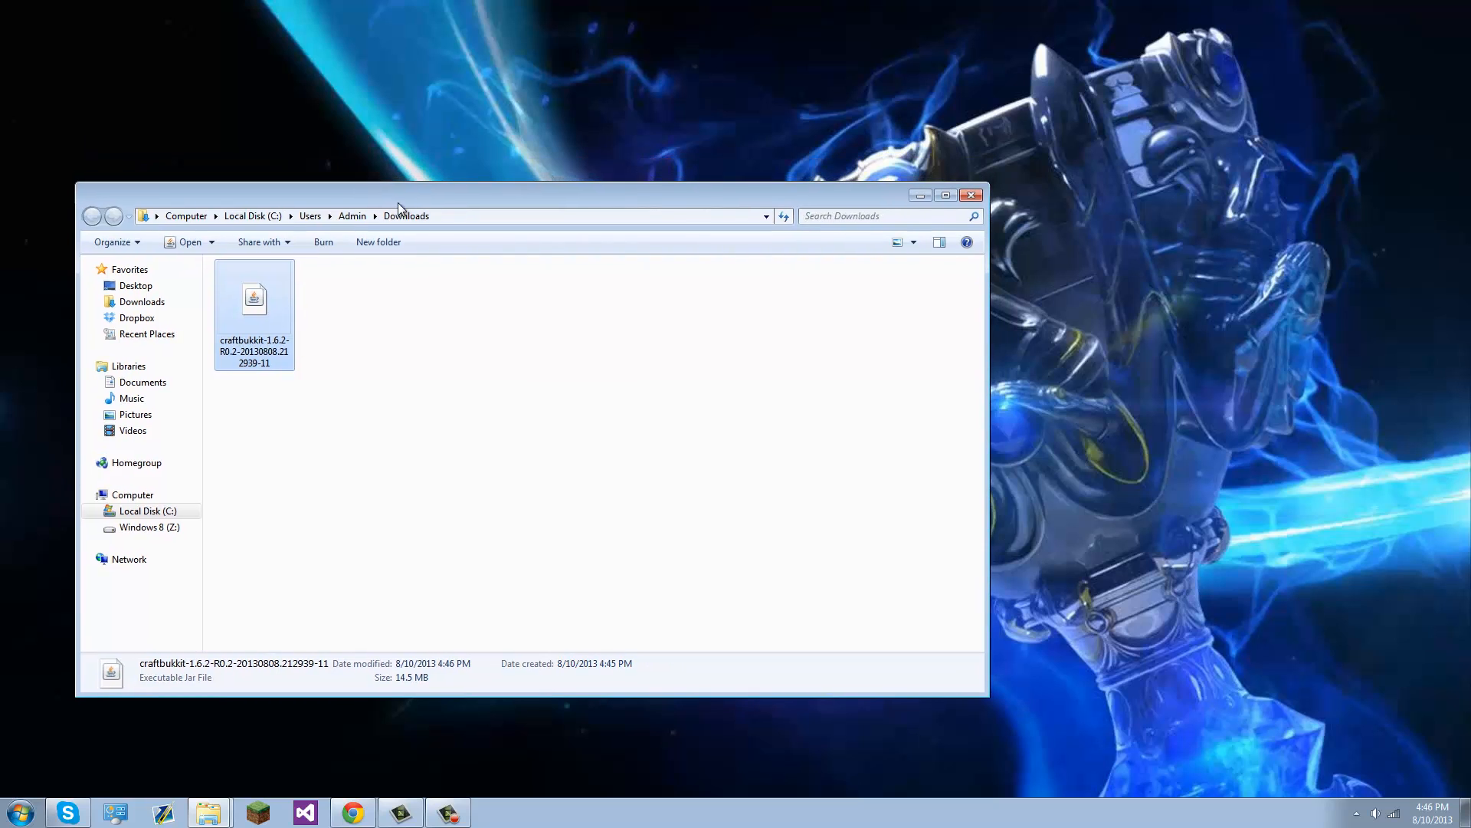
- Move the CraftBukkit jar from Downloads into the Minecraft Server Tutorial folder and close the Downloads window
right_click(208, 812)
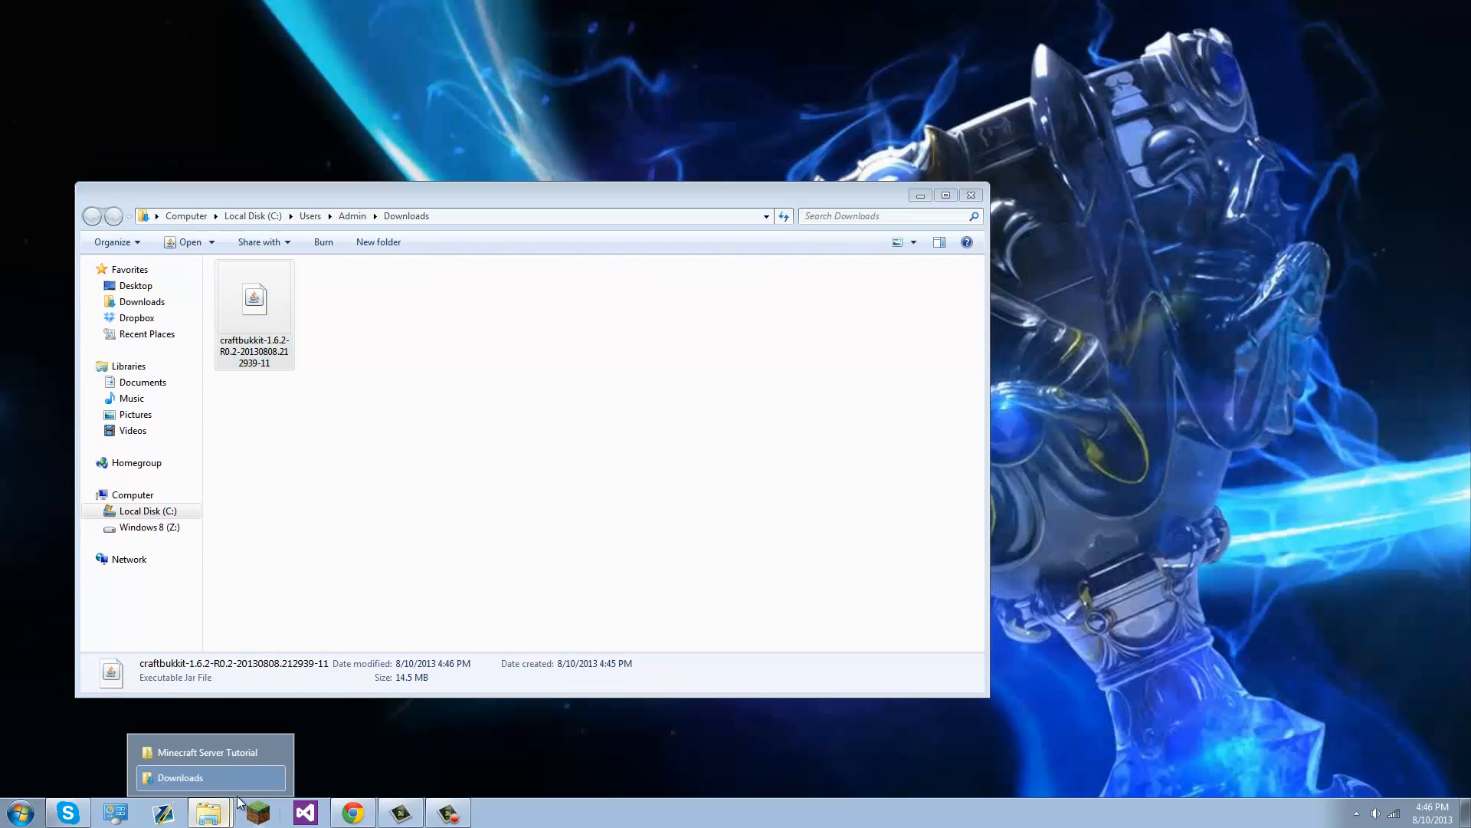
click(227, 757)
drag(473, 122, 829, 121)
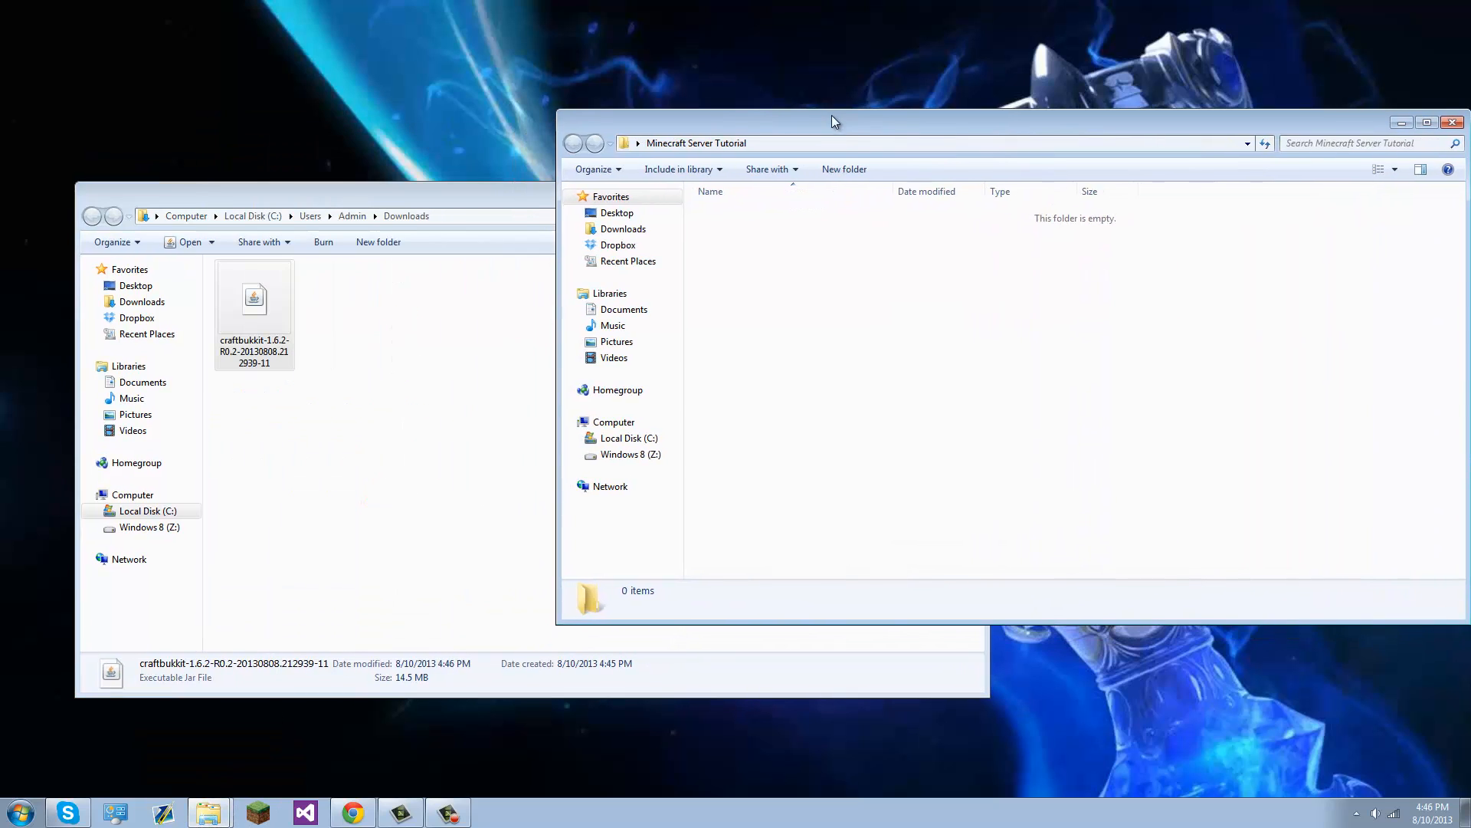
click(397, 425)
drag(251, 310, 1116, 313)
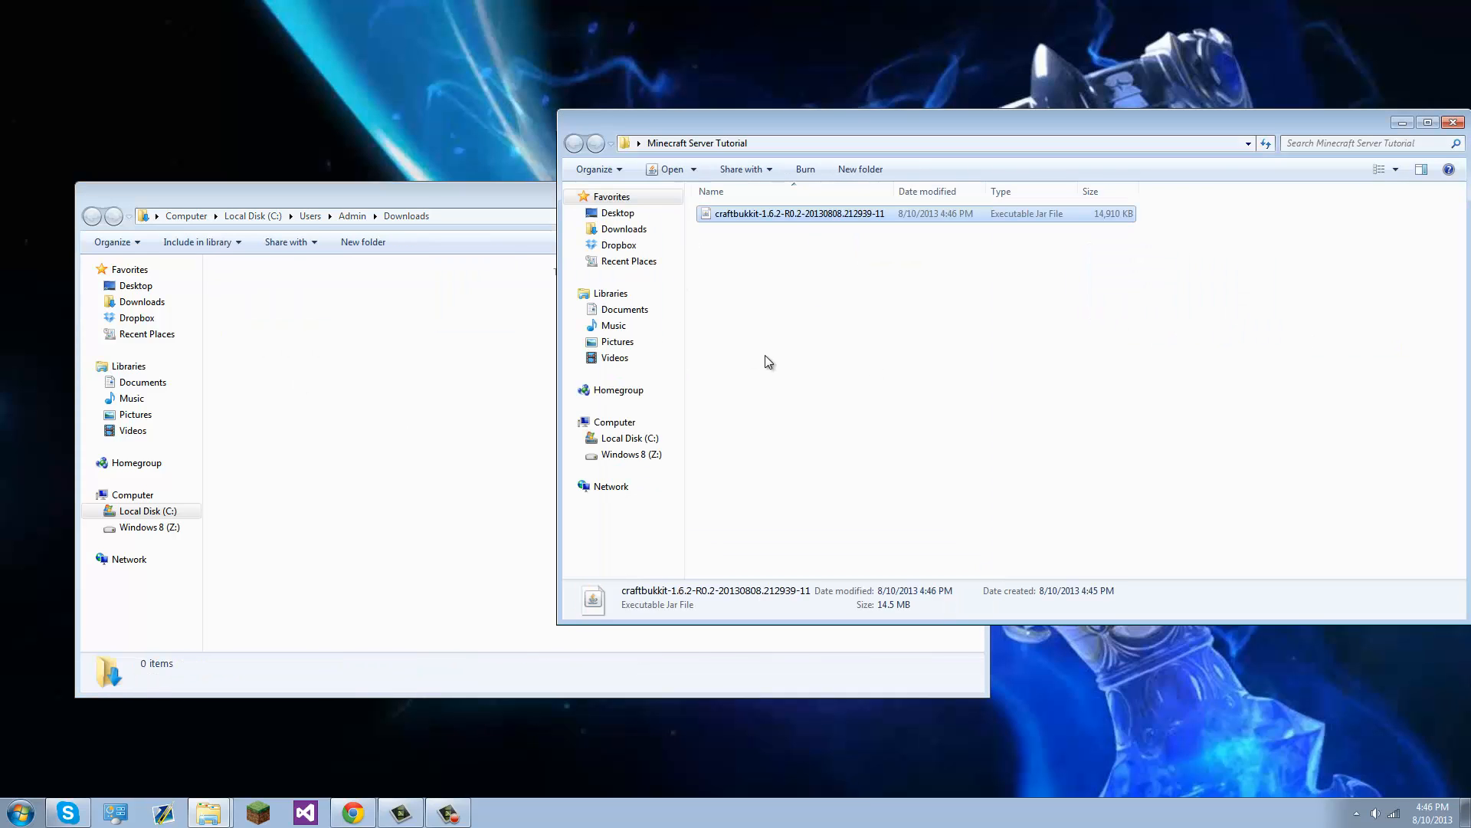
click(435, 346)
click(970, 196)
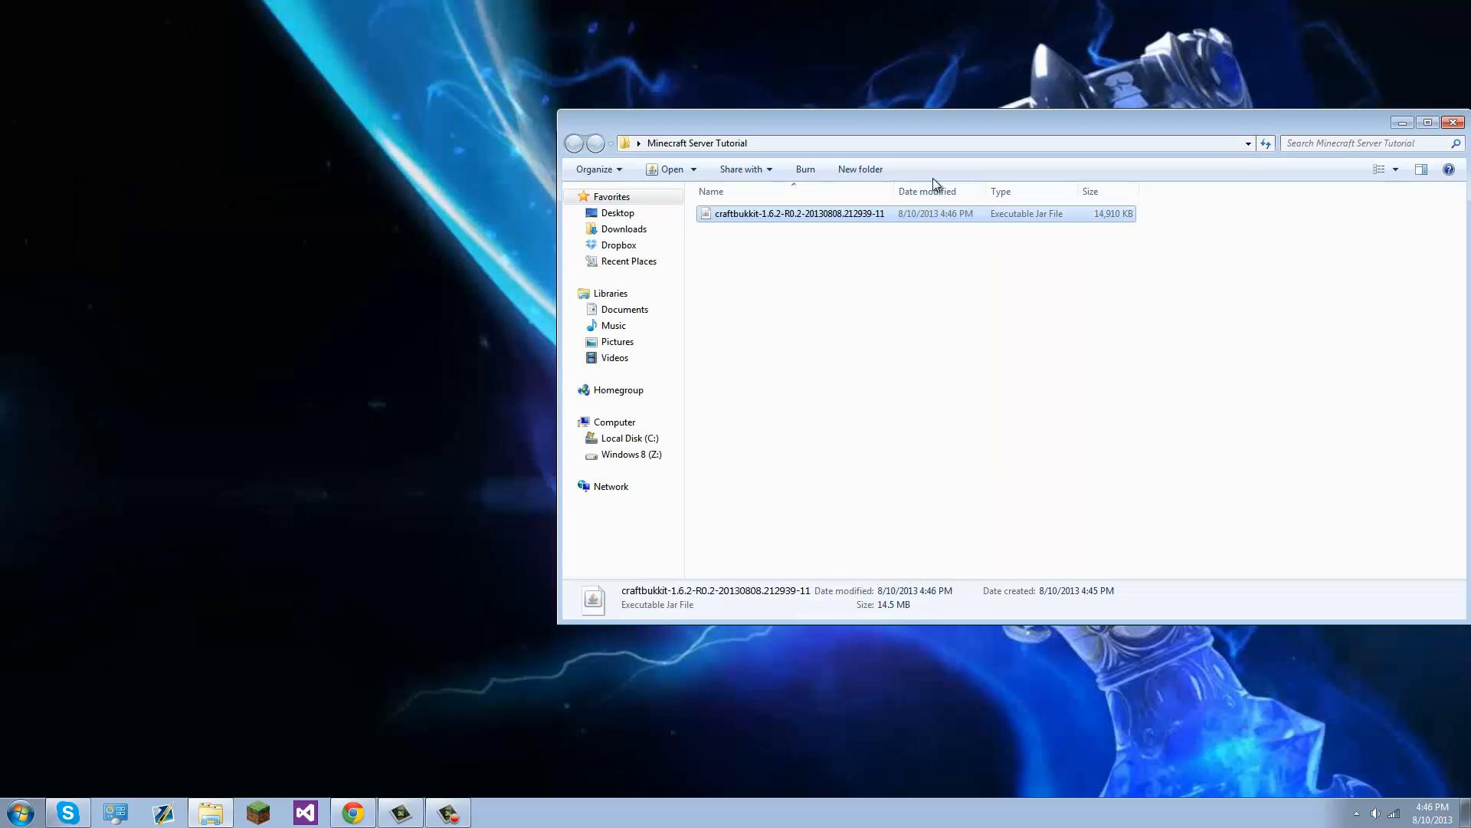
- Return to the wiki's Windows instructions in Chrome and open a blank Notepad document over the page
click(352, 812)
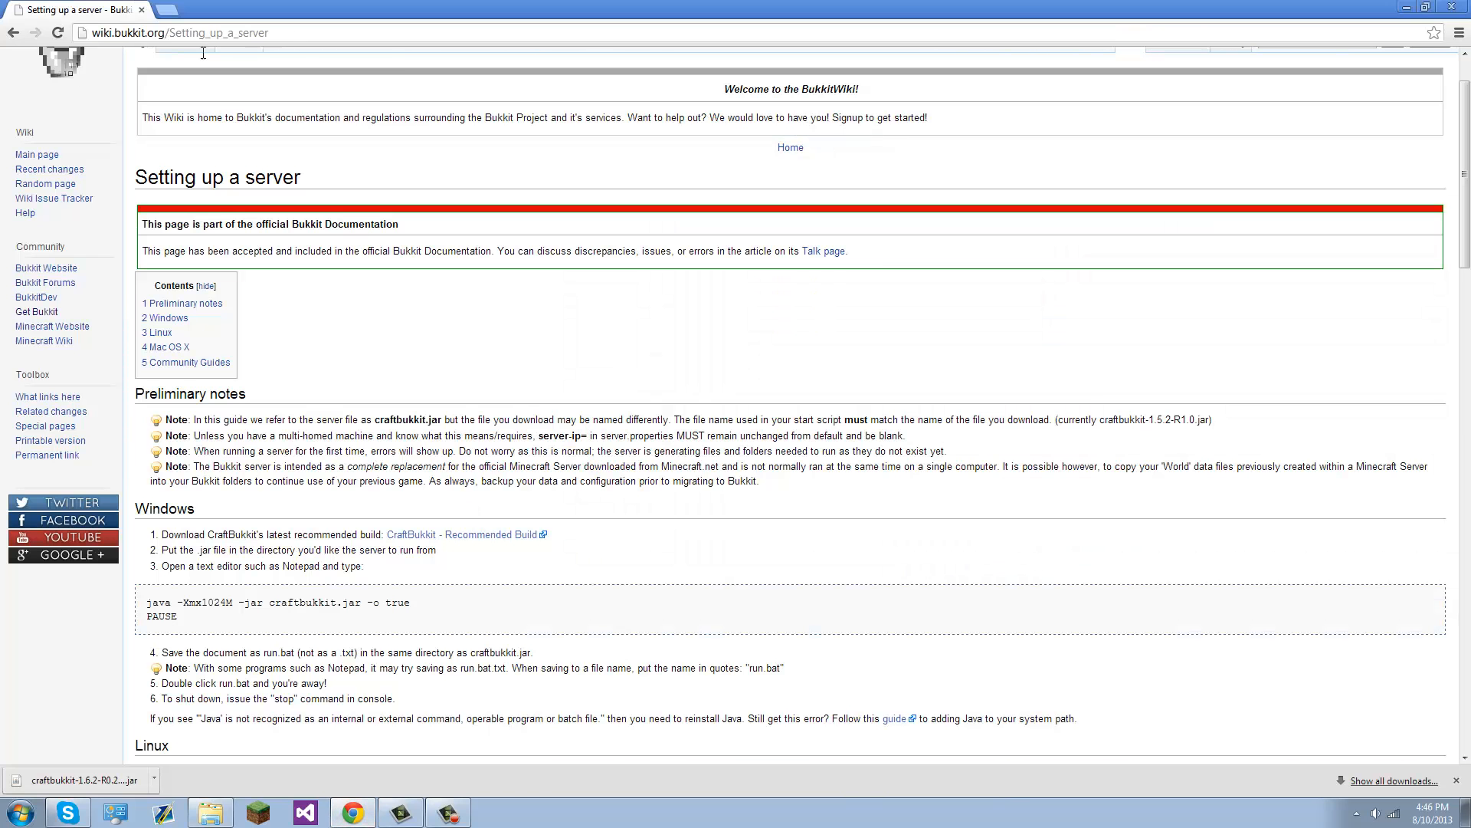
scroll(495, 291, down, 2)
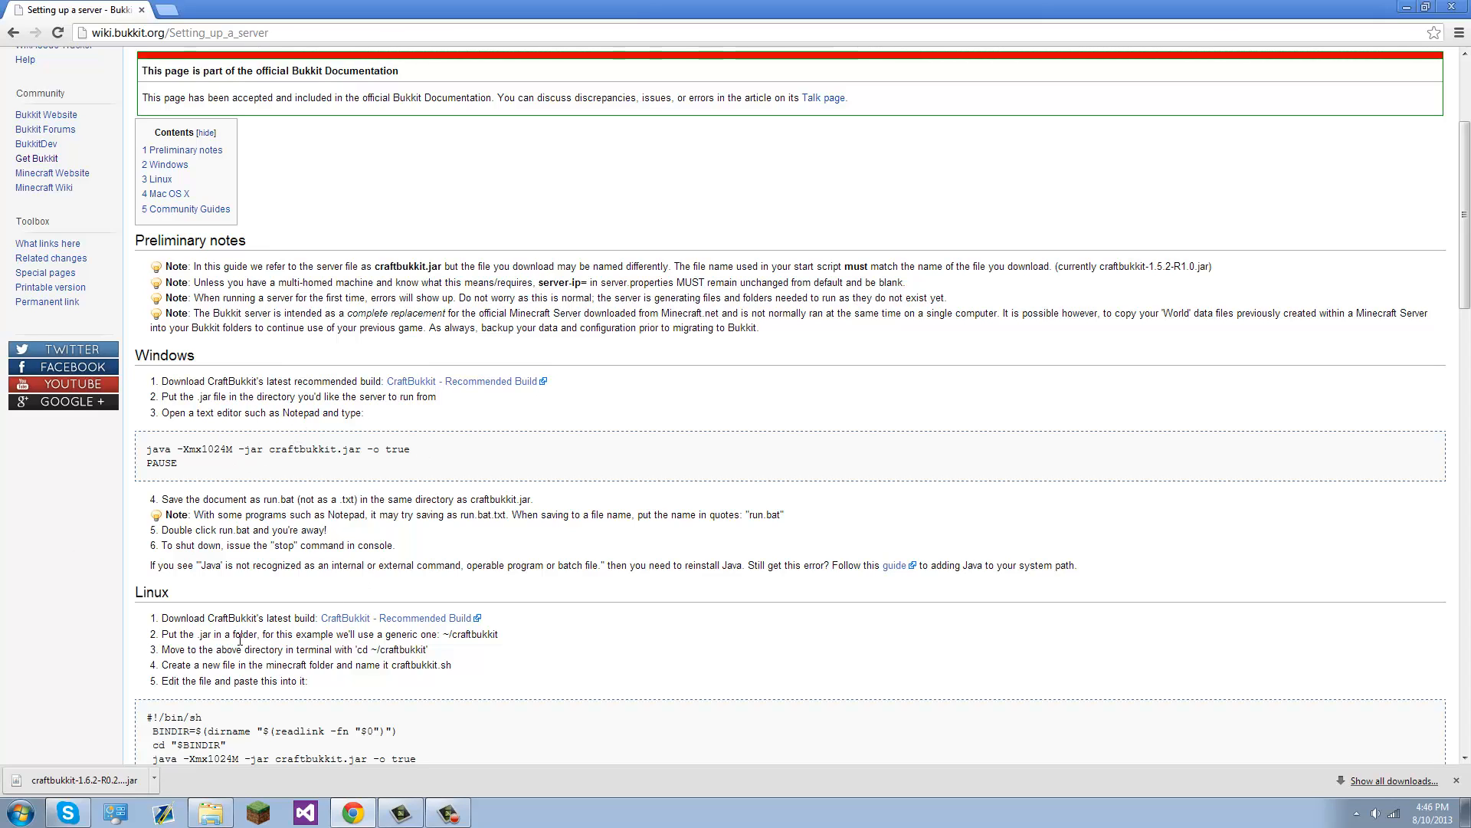
click(20, 812)
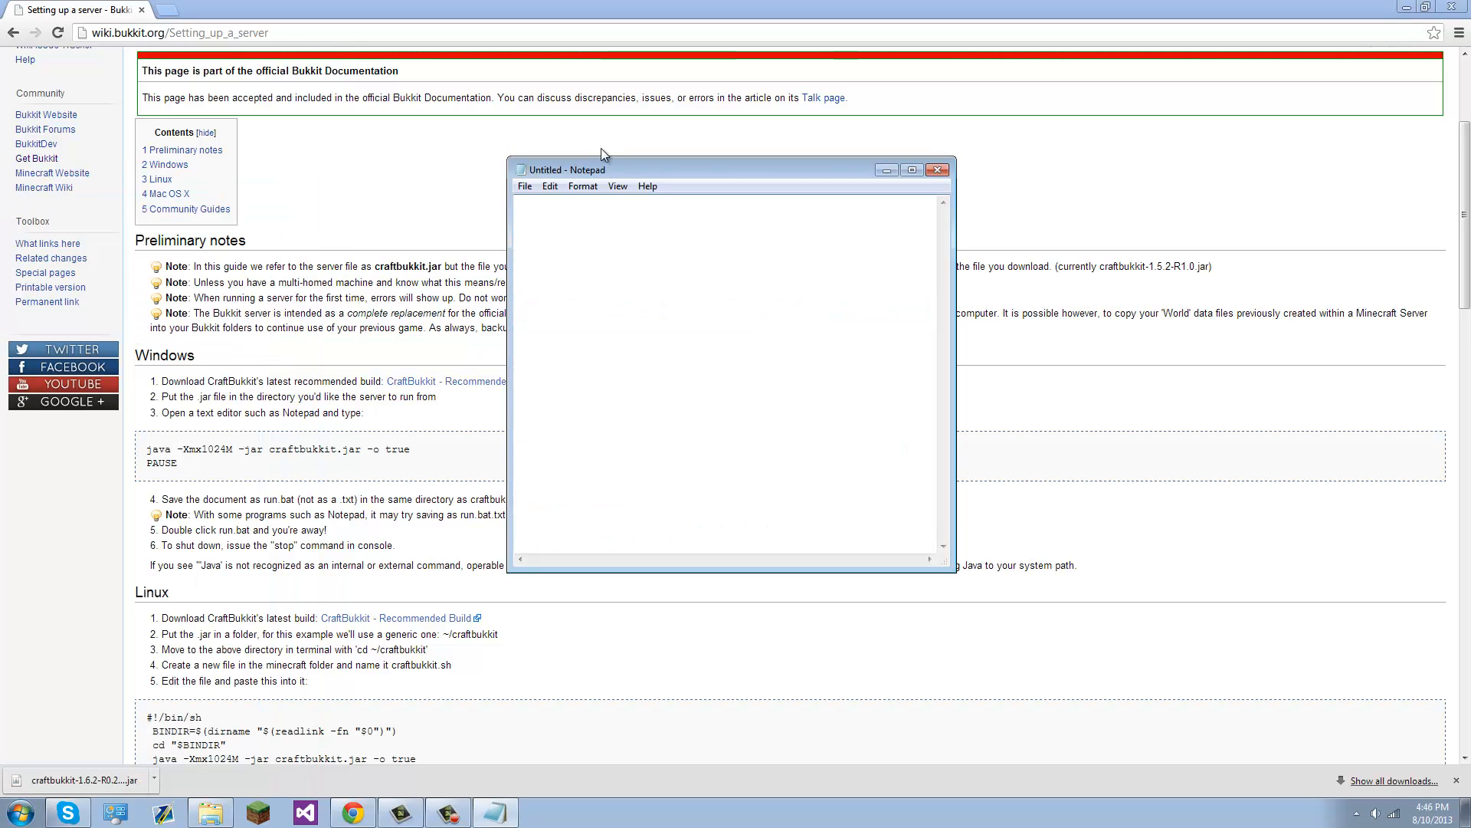
drag(593, 170, 790, 107)
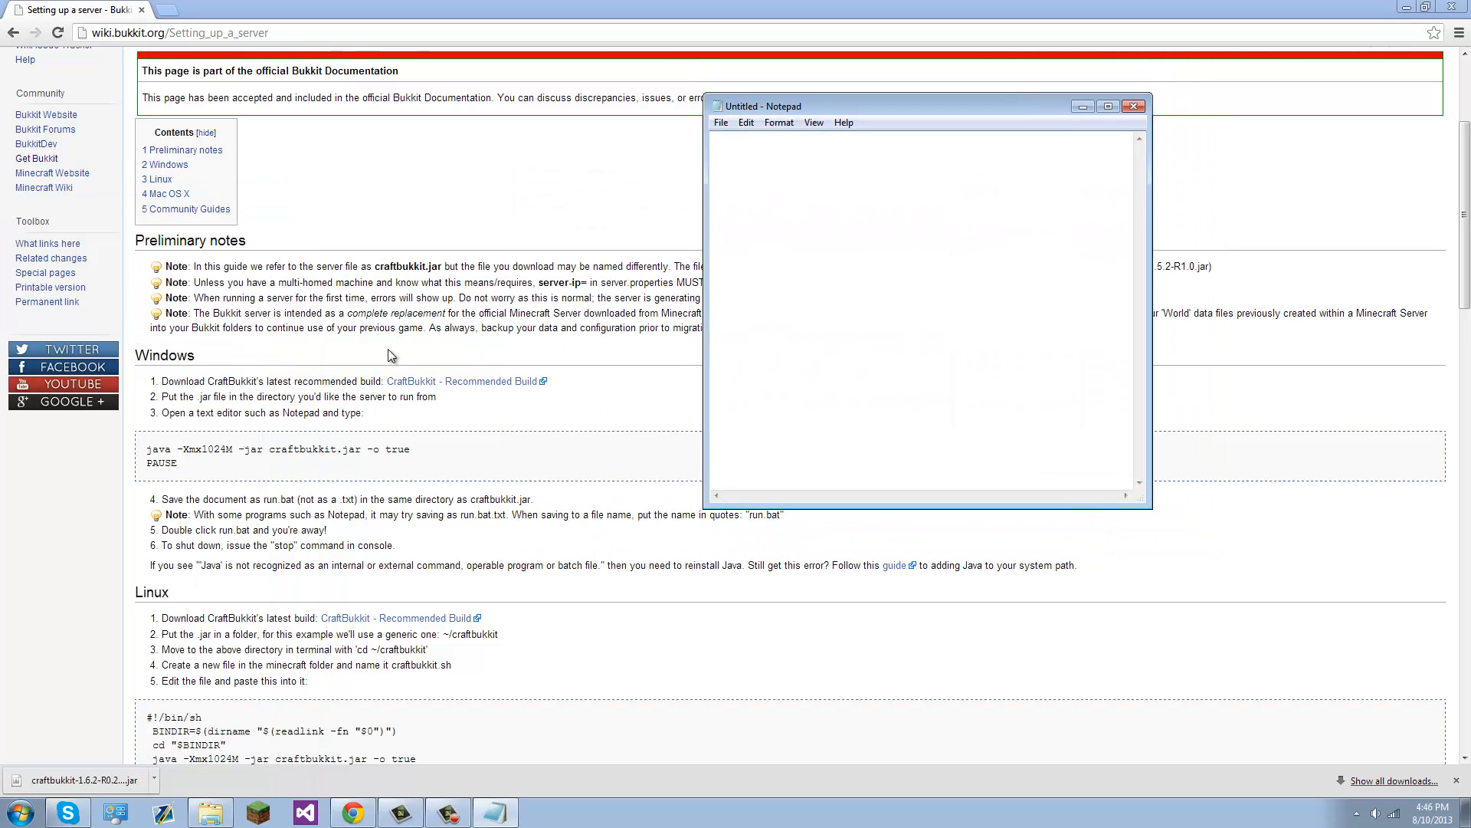
- Copy the two-line Windows startup script from the wiki into the empty Notepad document
drag(245, 465, 149, 444)
right_click(165, 442)
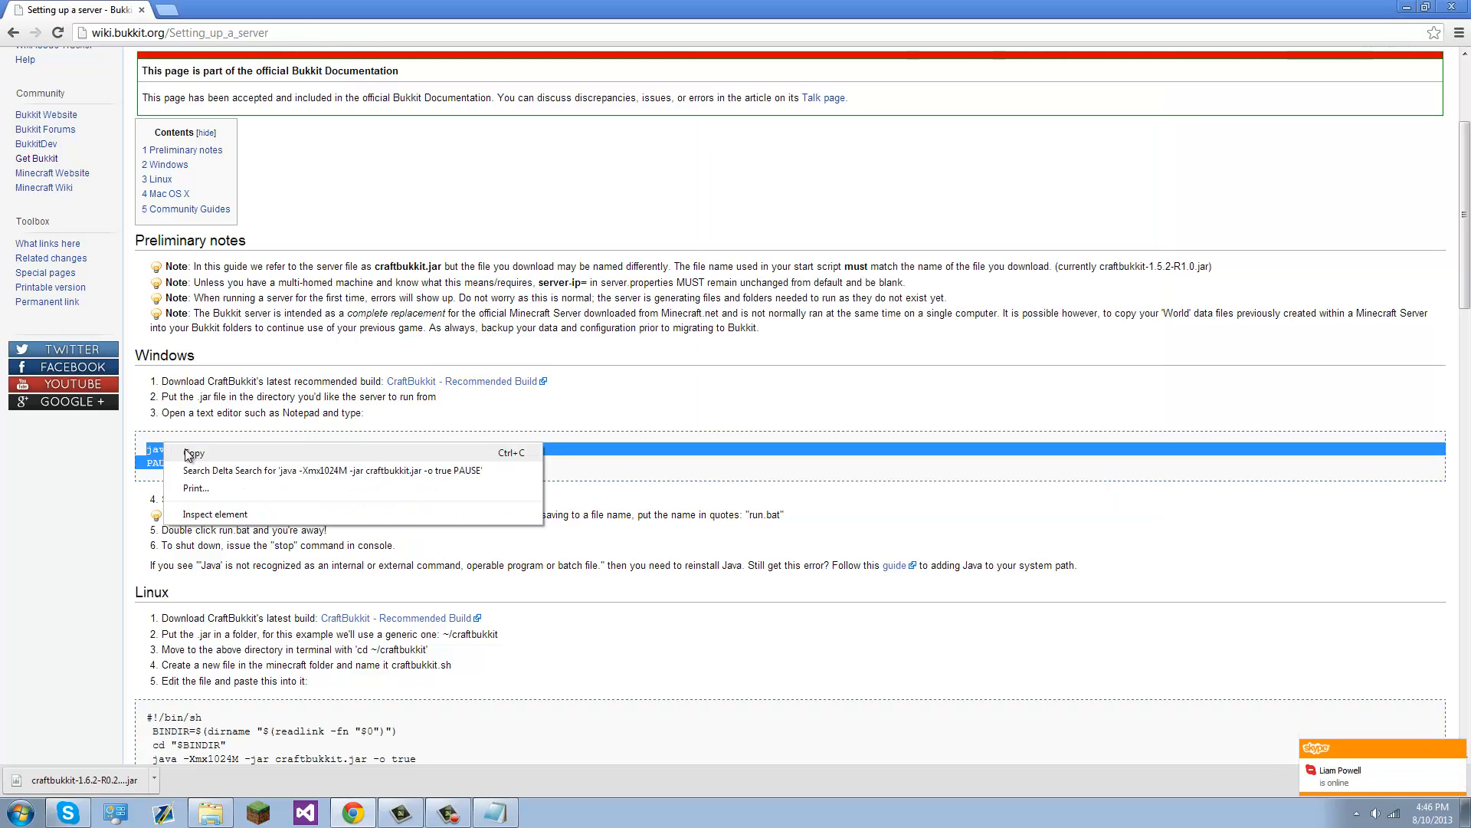
click(187, 453)
click(218, 434)
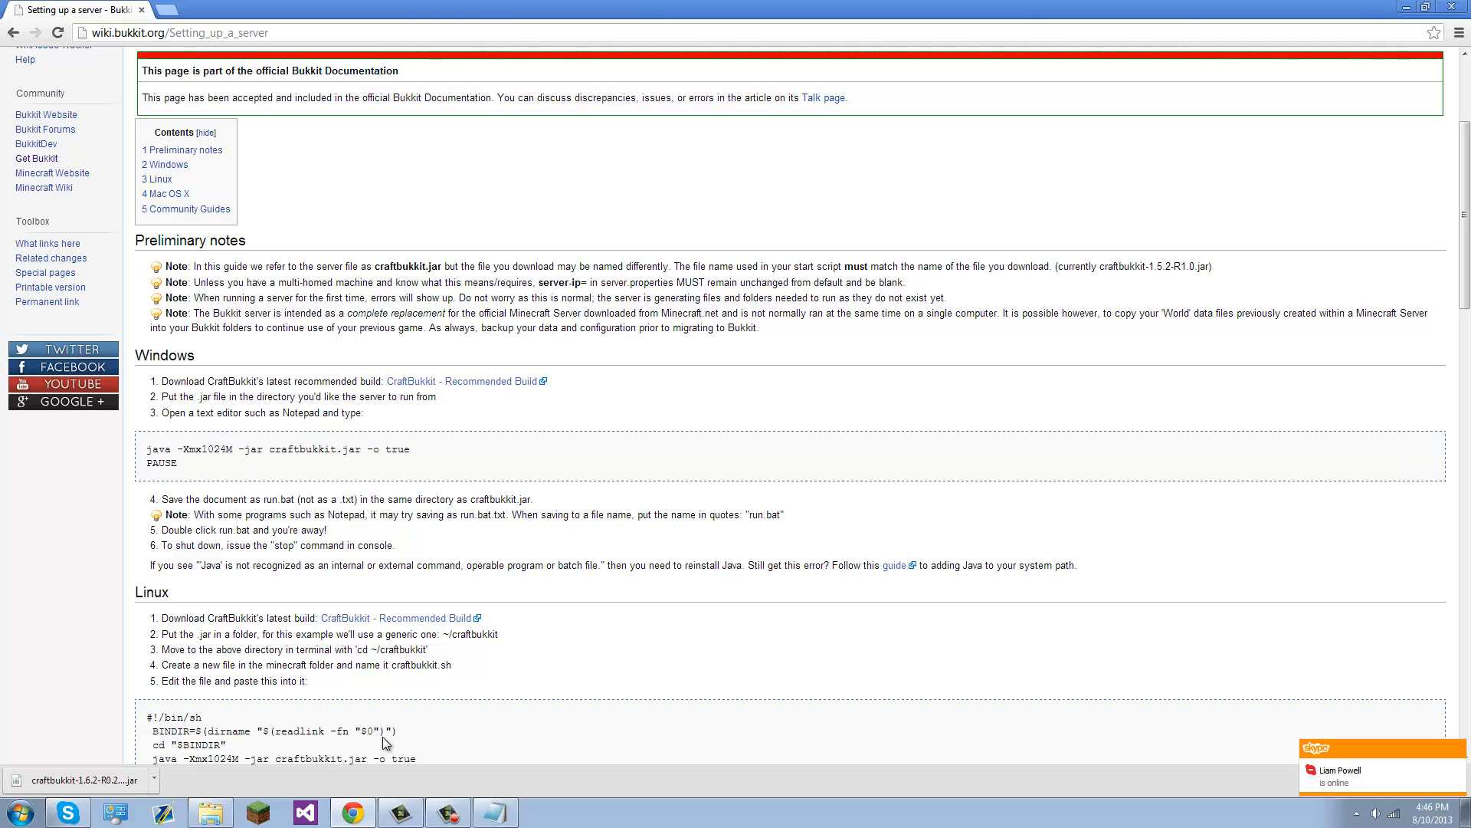
click(496, 811)
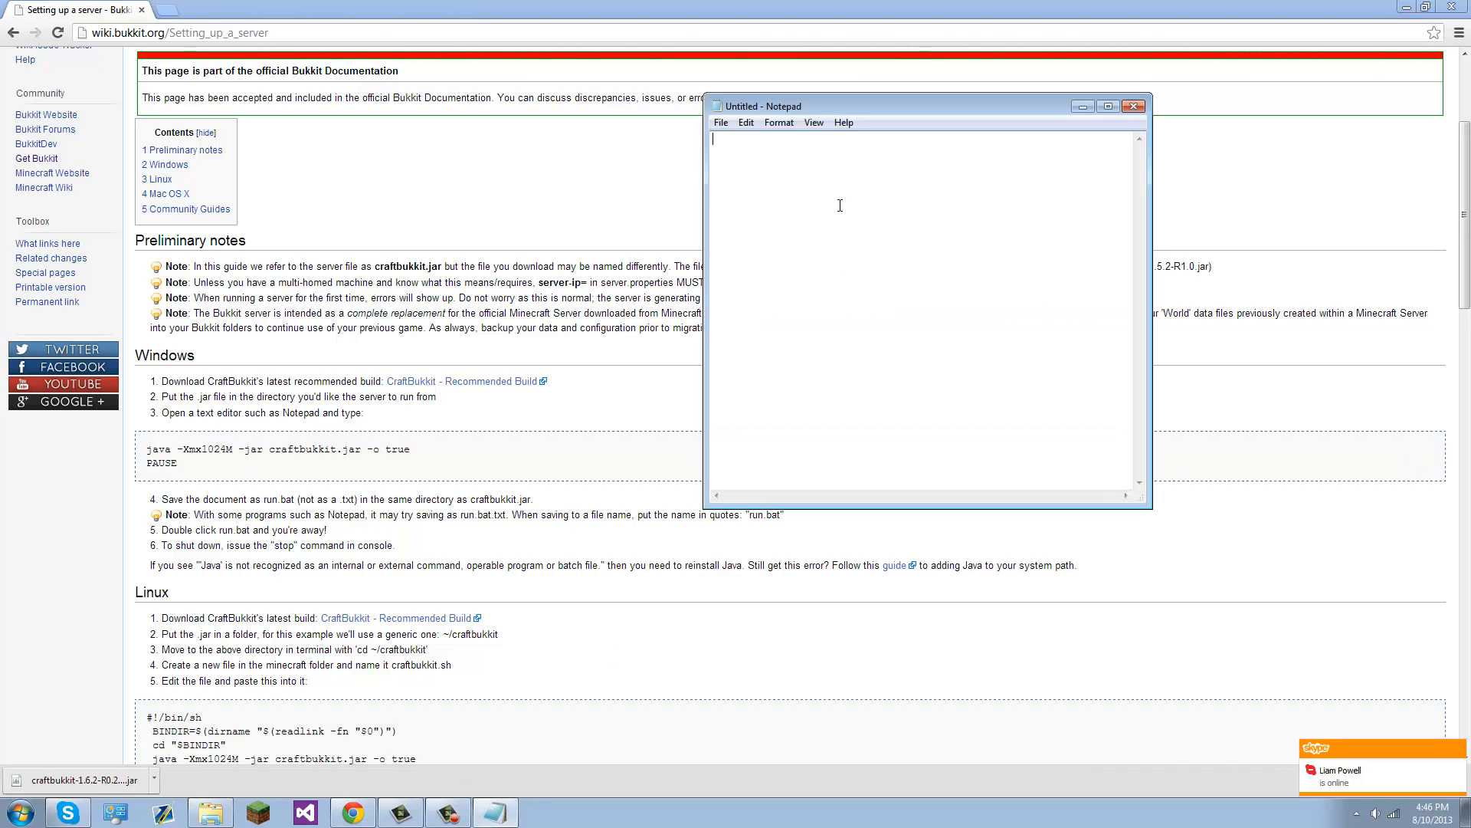
key(ctrl+v)
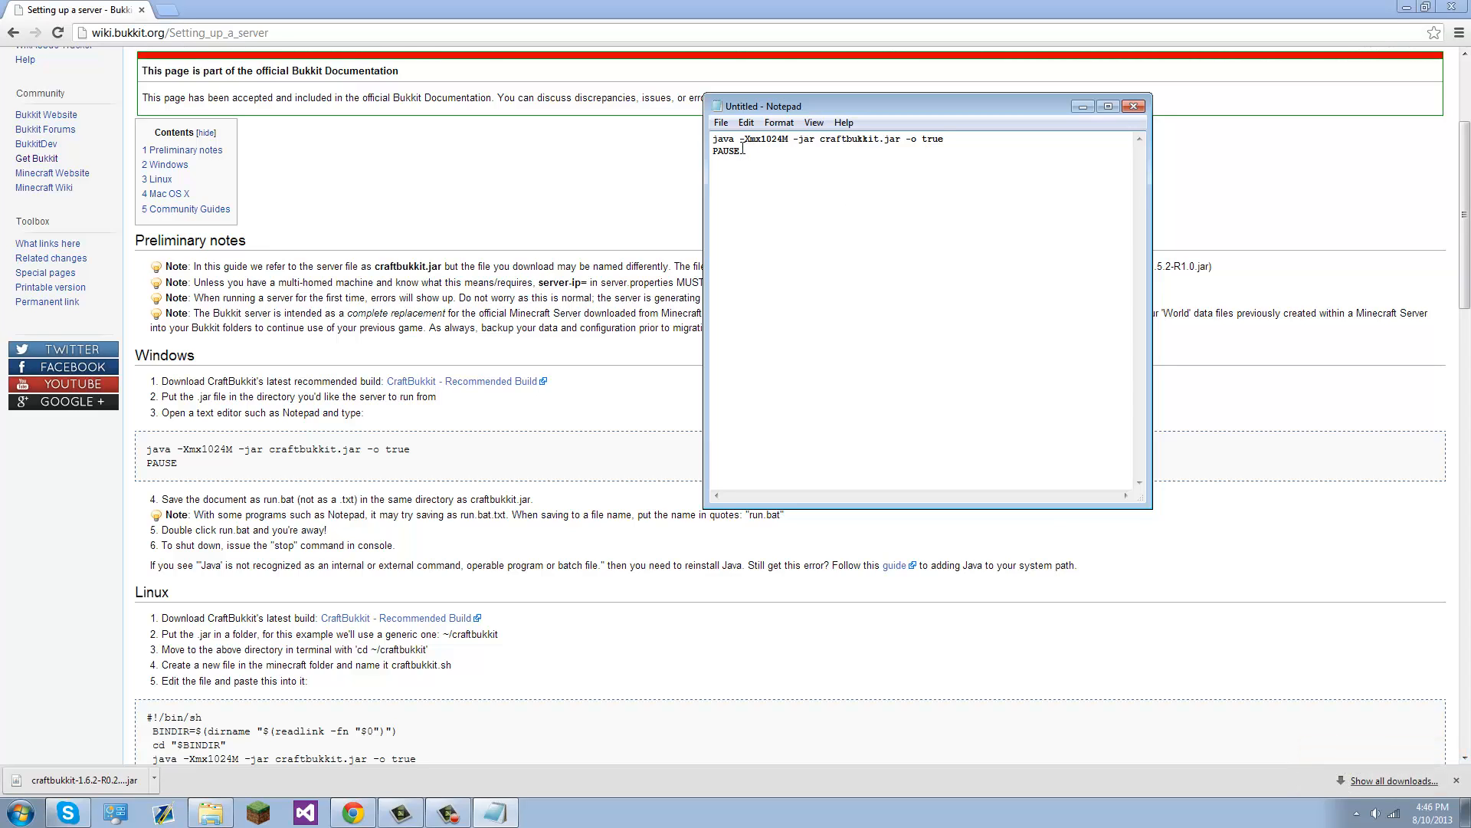
- Review the wiki's Windows, Linux and Mac OS X setup instructions and return to the Windows section
key(ctrl+a)
click(795, 181)
click(406, 502)
scroll(305, 348, down, 2)
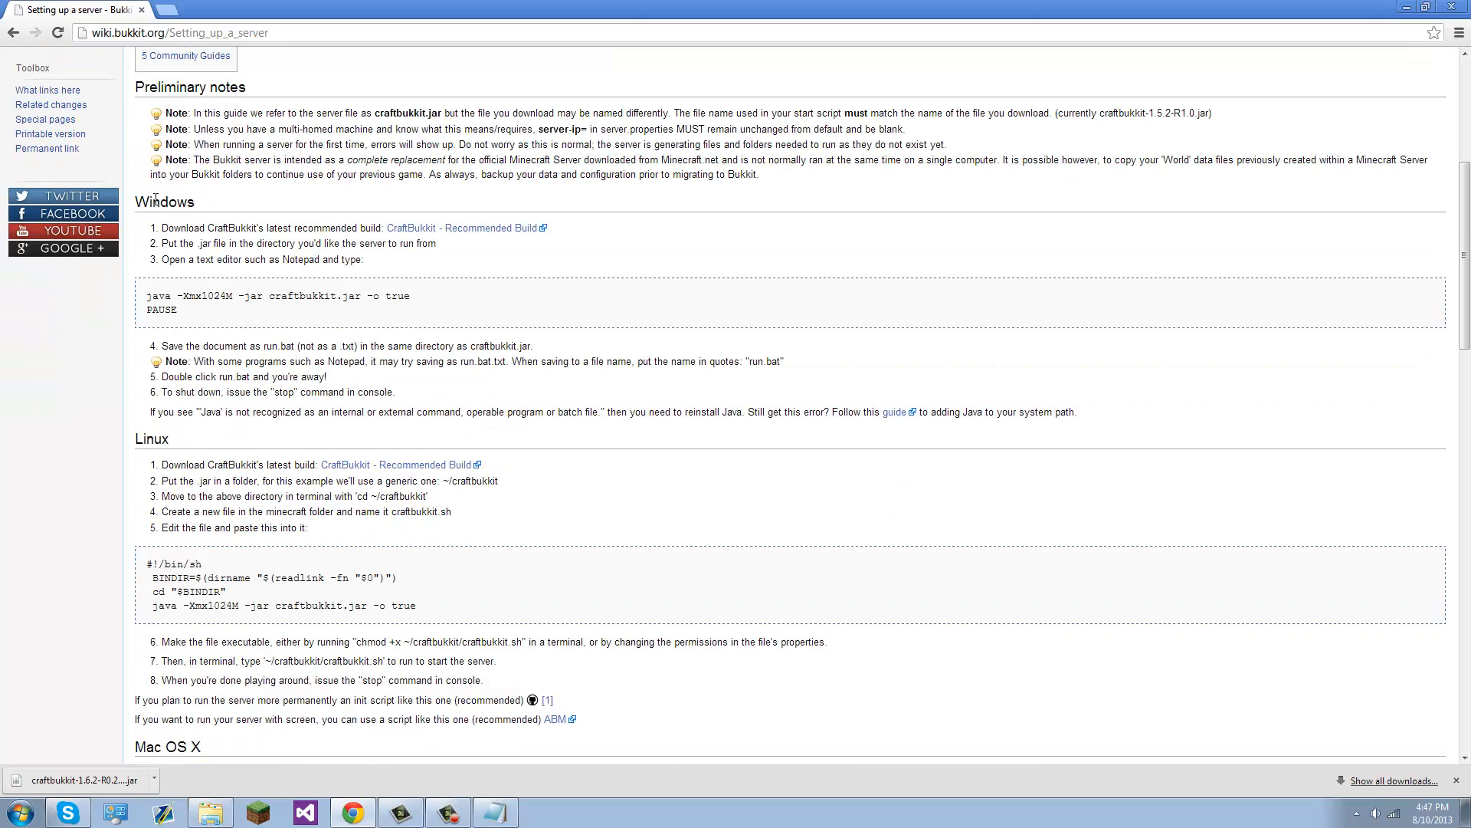
drag(133, 203, 213, 210)
click(217, 200)
scroll(255, 226, down, 13)
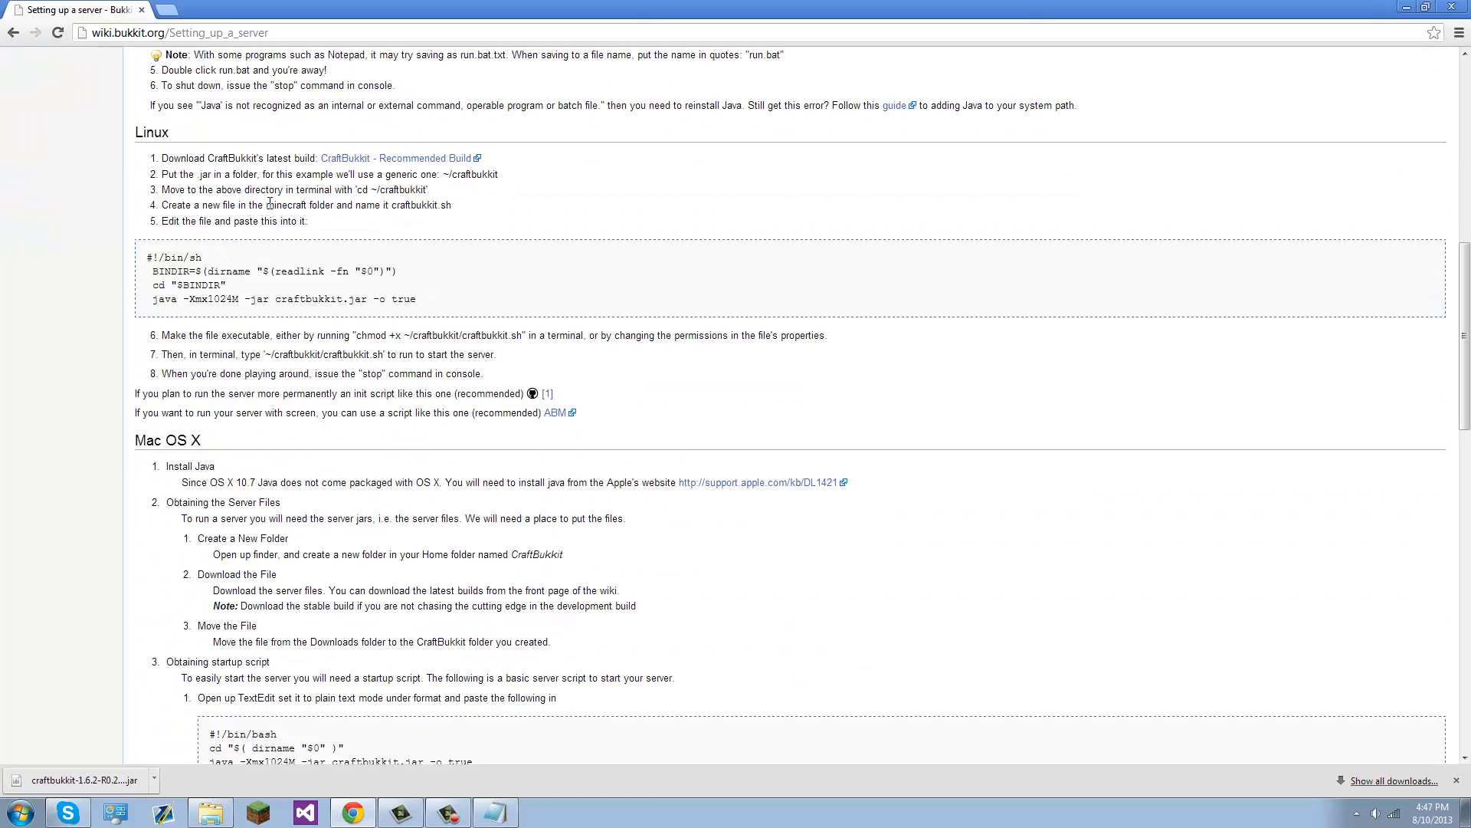
scroll(346, 262, down, 4)
scroll(346, 262, up, 20)
scroll(319, 253, down, 3)
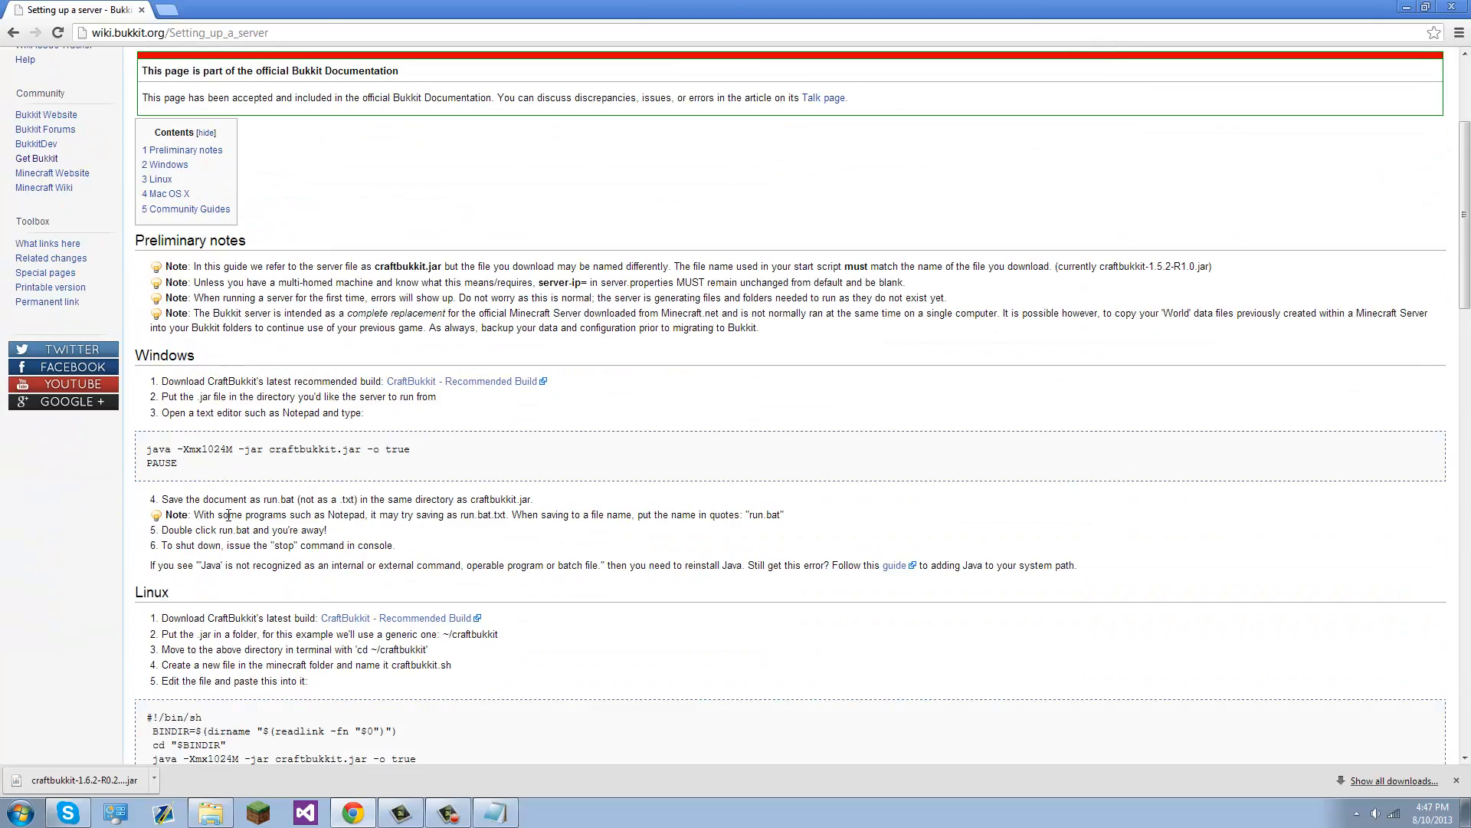
- Copy the Windows startup script, from the java command through PAUSE, from the wiki into Notepad again
drag(160, 456, 145, 447)
key(ctrl+c)
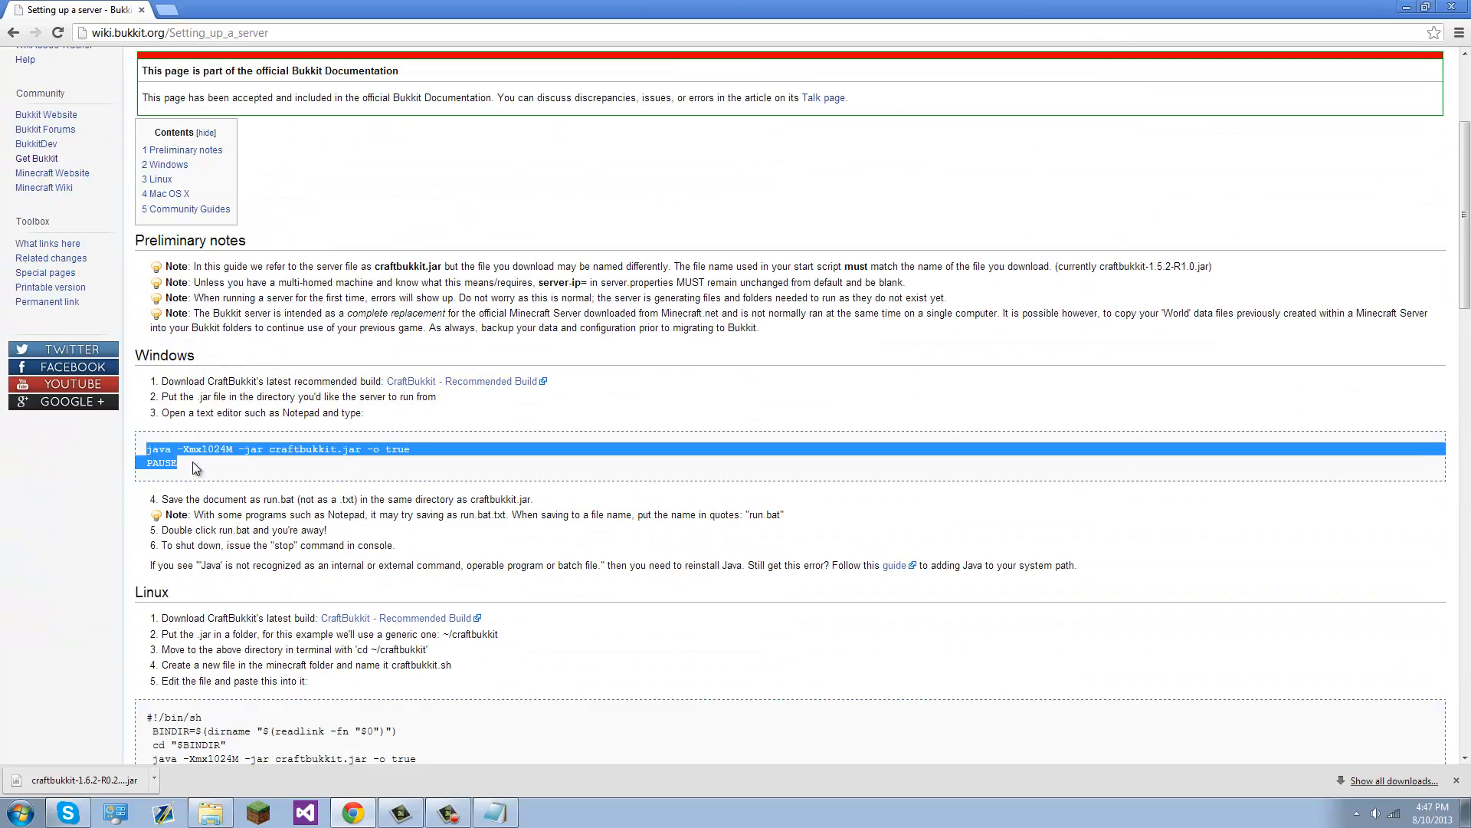
click(192, 461)
click(495, 812)
key(ctrl+v)
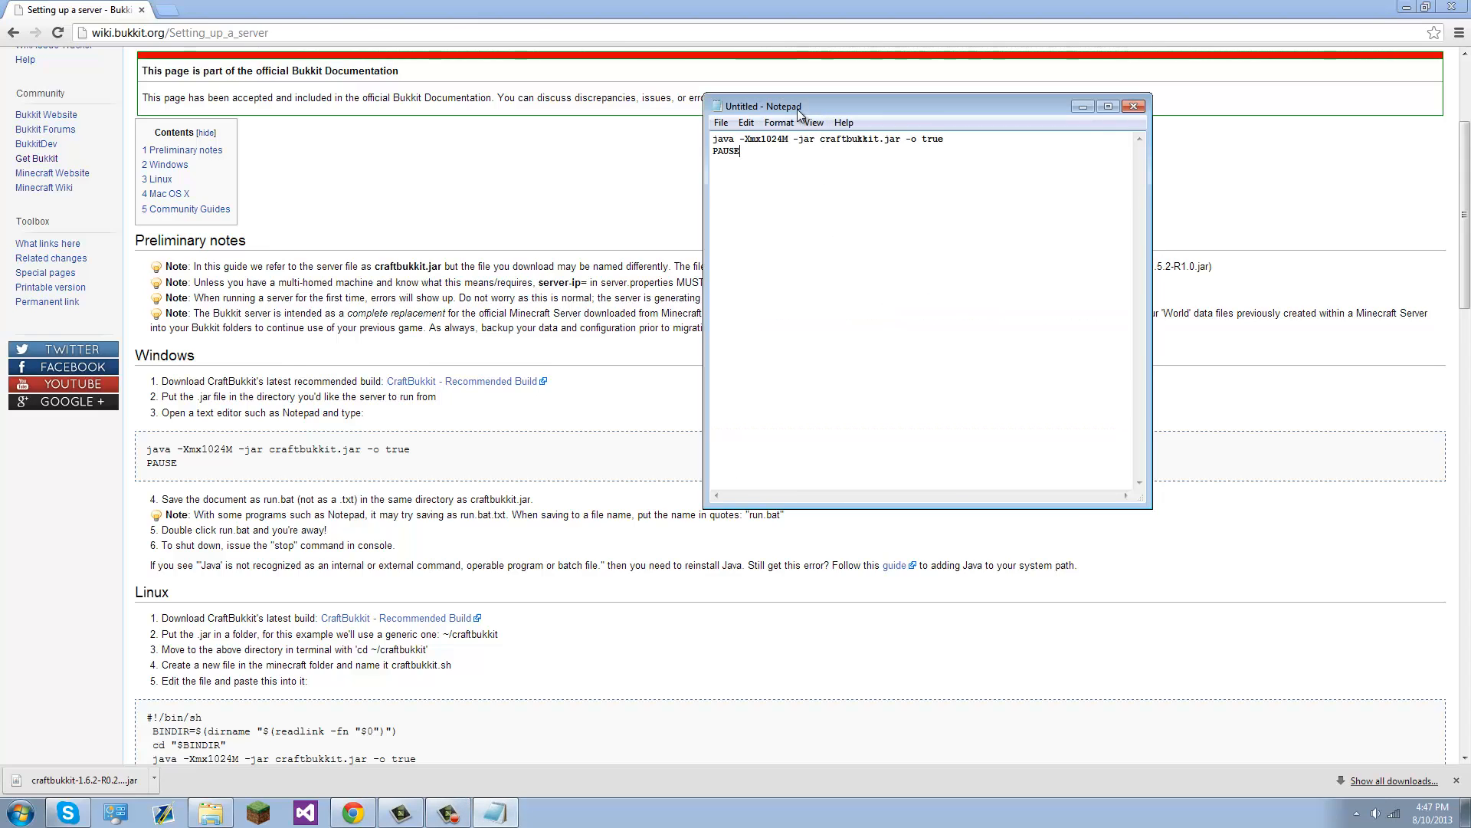
drag(797, 109, 882, 123)
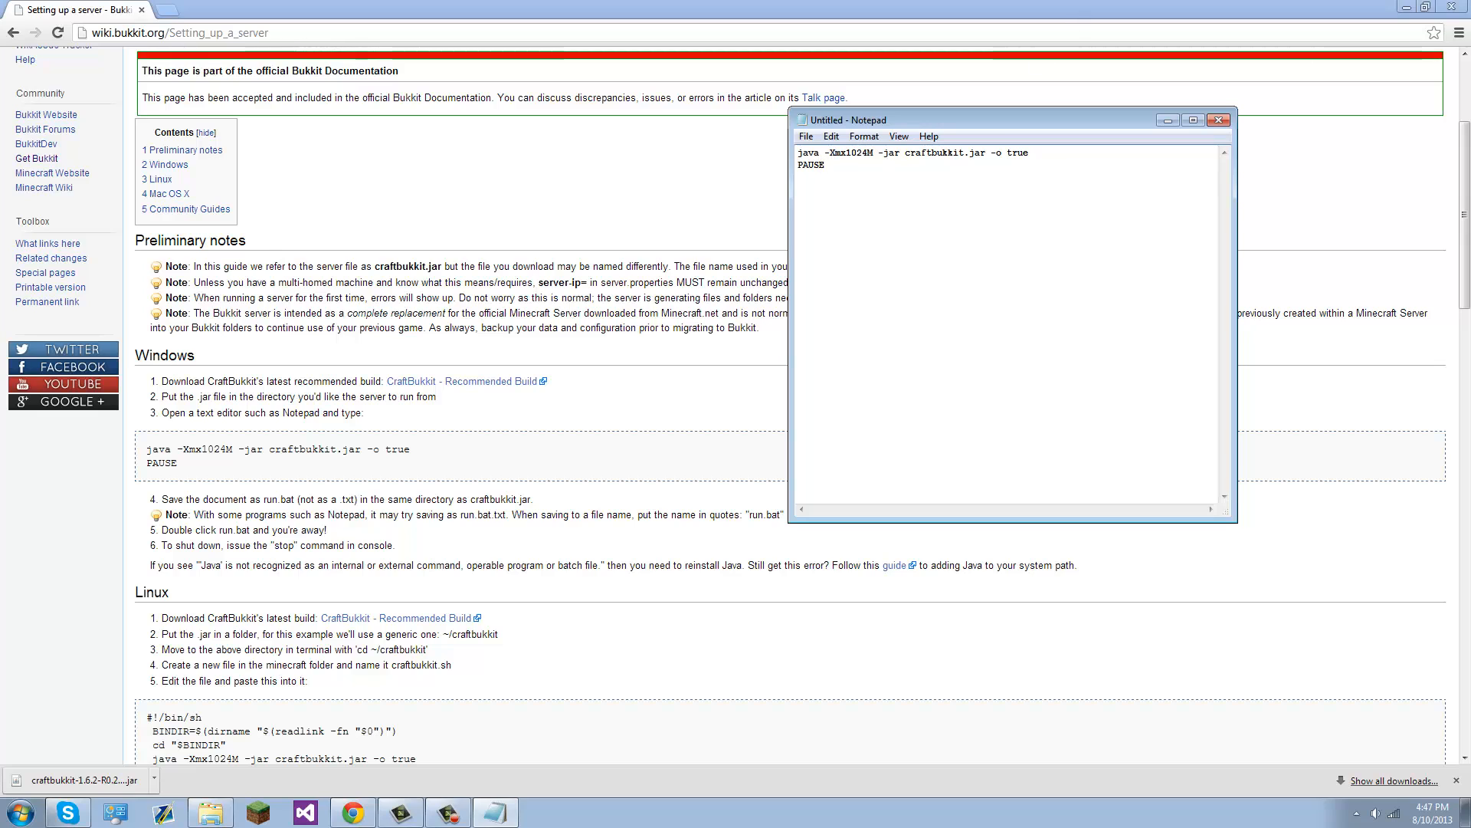
- Minimize the browser, place Notepad beside the server folder window and select the 1024 memory value in the script
click(1413, 7)
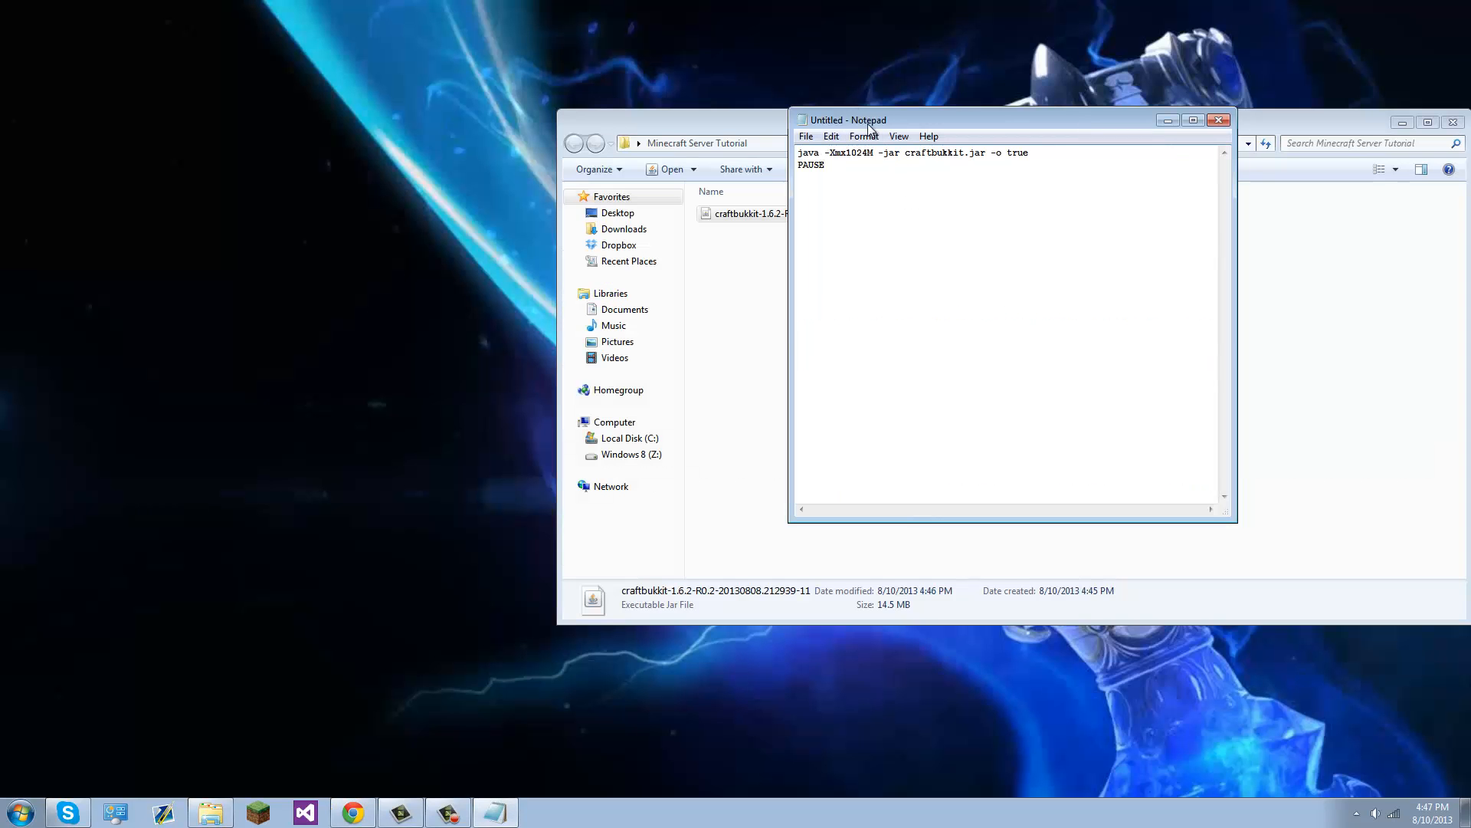
drag(869, 126, 168, 98)
click(129, 100)
click(171, 100)
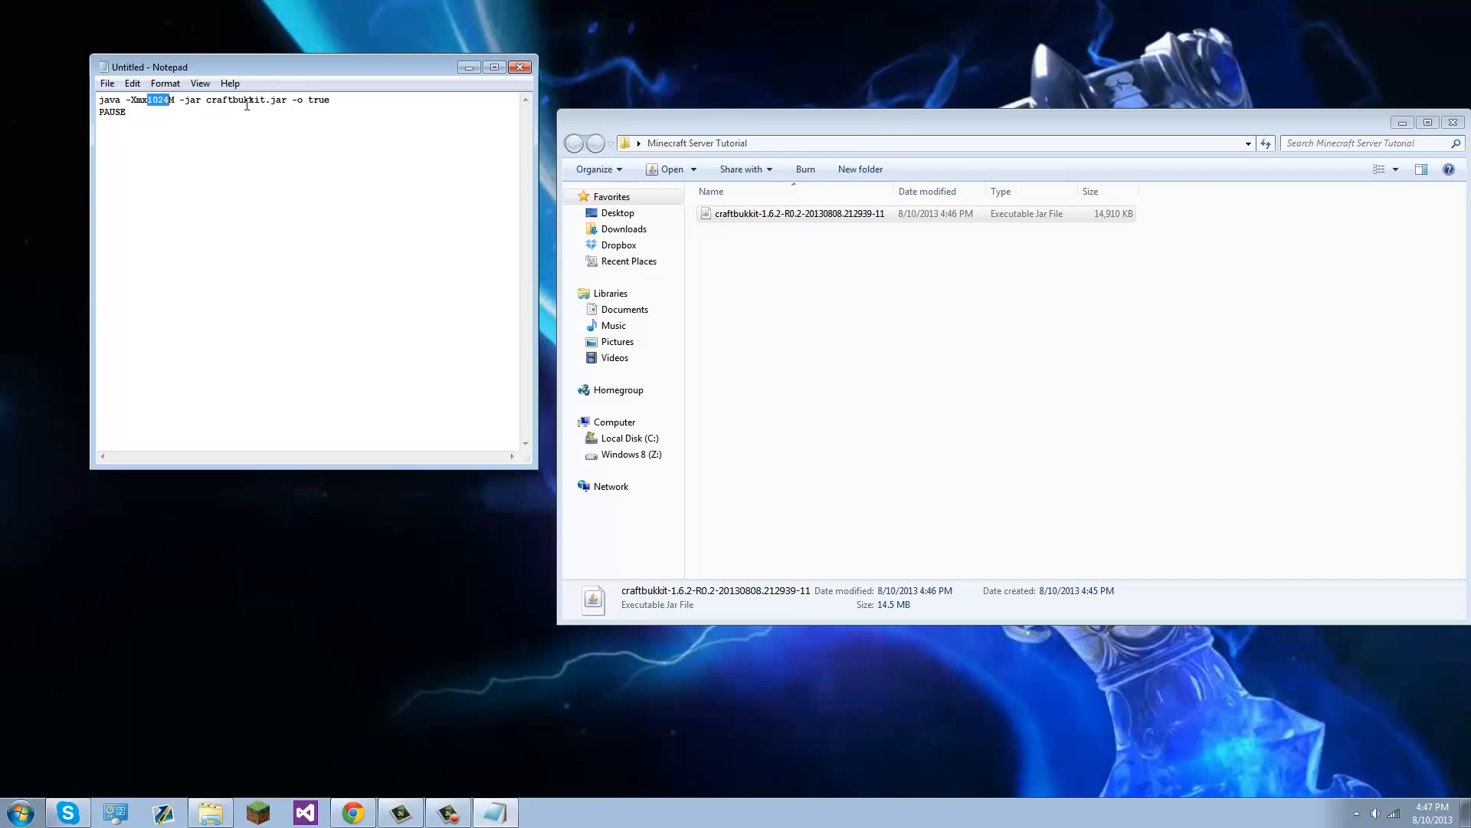
- Try a memory value of 2048 in the startup script and restore it to 1024
text(2048)
key(BackSpace)
key(BackSpace)
key(BackSpace)
key(BackSpace)
text(1024)
key(ctrl+s)
click(799, 105)
- Try a memory value of 512 in the startup script and change it back to 1024
drag(162, 73, 165, 114)
click(187, 115)
click(212, 156)
text(512)
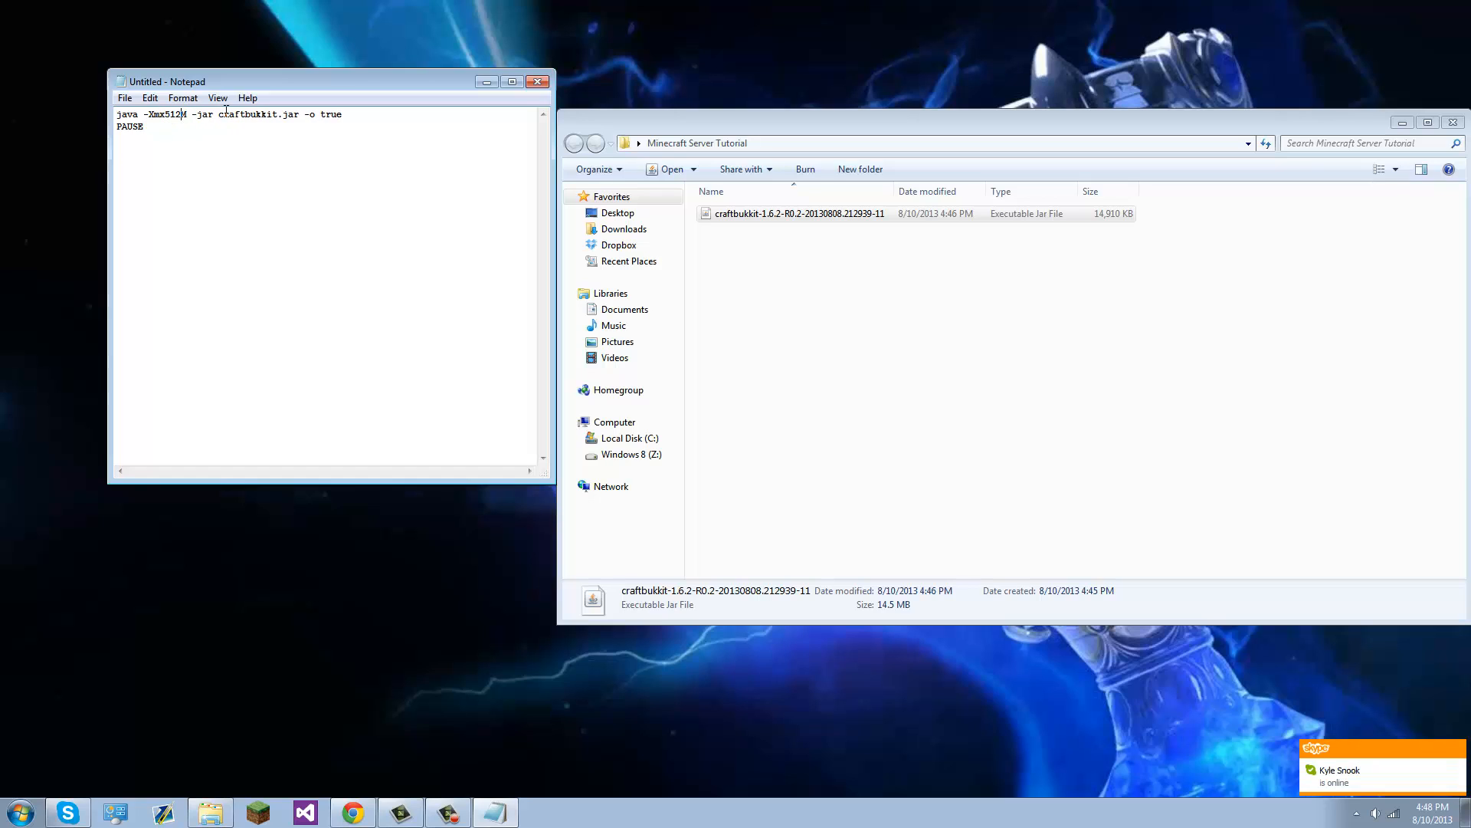
key(BackSpace)
key(BackSpace)
text(024)
key(ctrl+s)
click(818, 121)
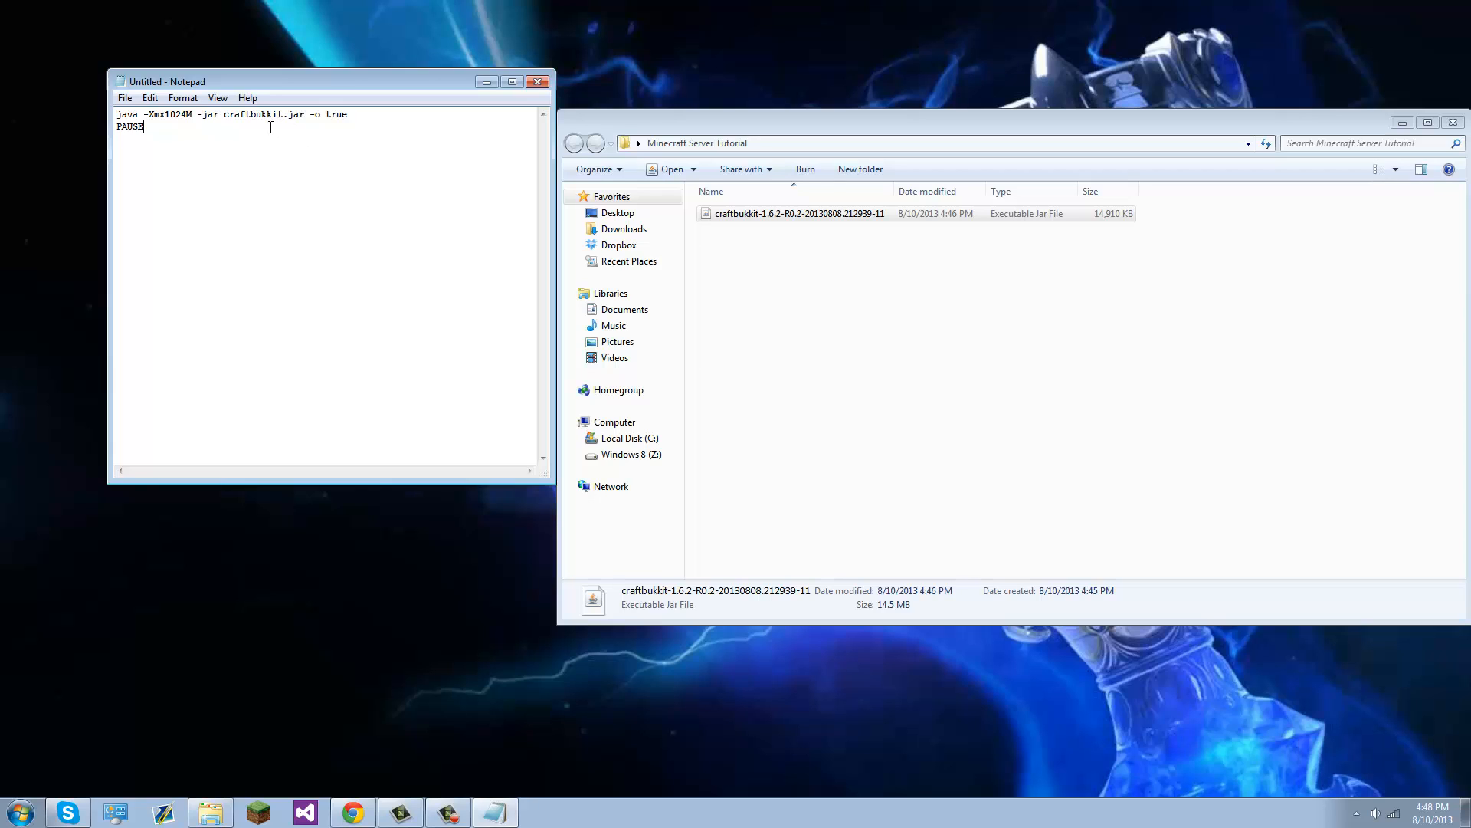
- Compare the craftbukkit.jar name in the startup script with the jar file's name in the server folder
drag(224, 116, 305, 115)
click(304, 128)
drag(224, 116, 301, 118)
click(778, 281)
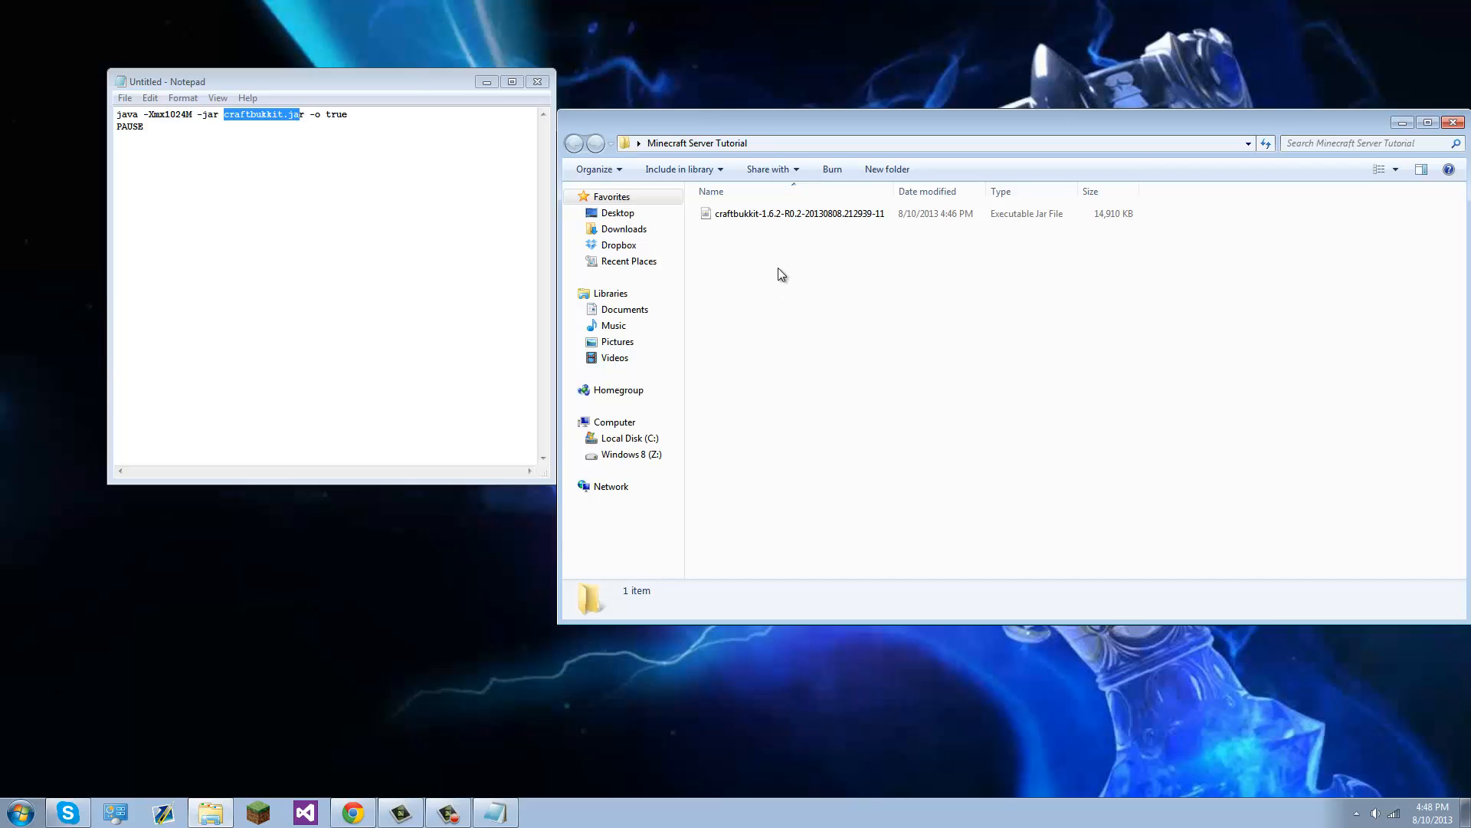
click(375, 156)
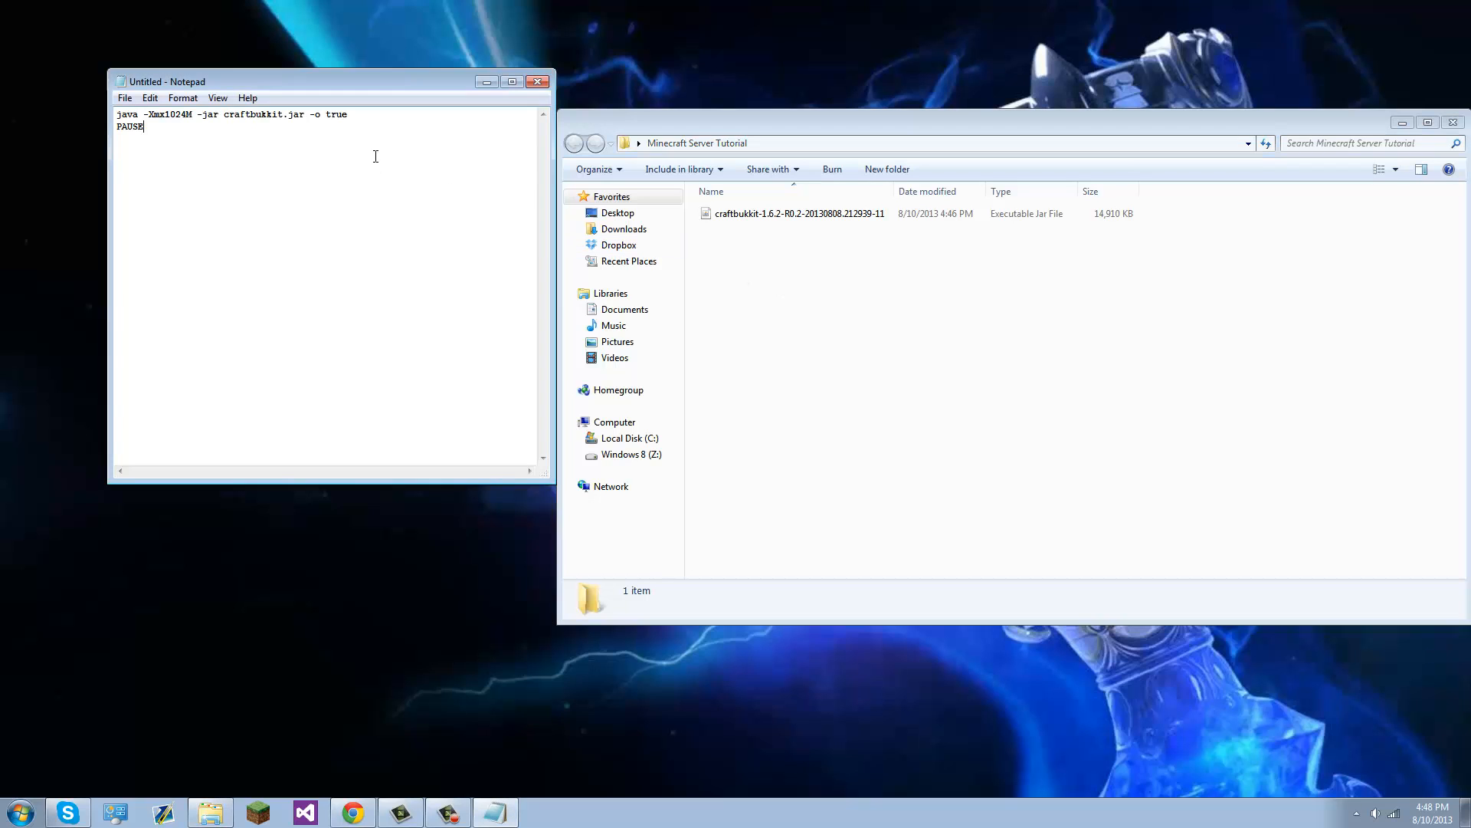
- Rename the CraftBukkit 1.6.2-R0.2 jar file in the Minecraft Server Tutorial folder to craftbukkit
click(790, 212)
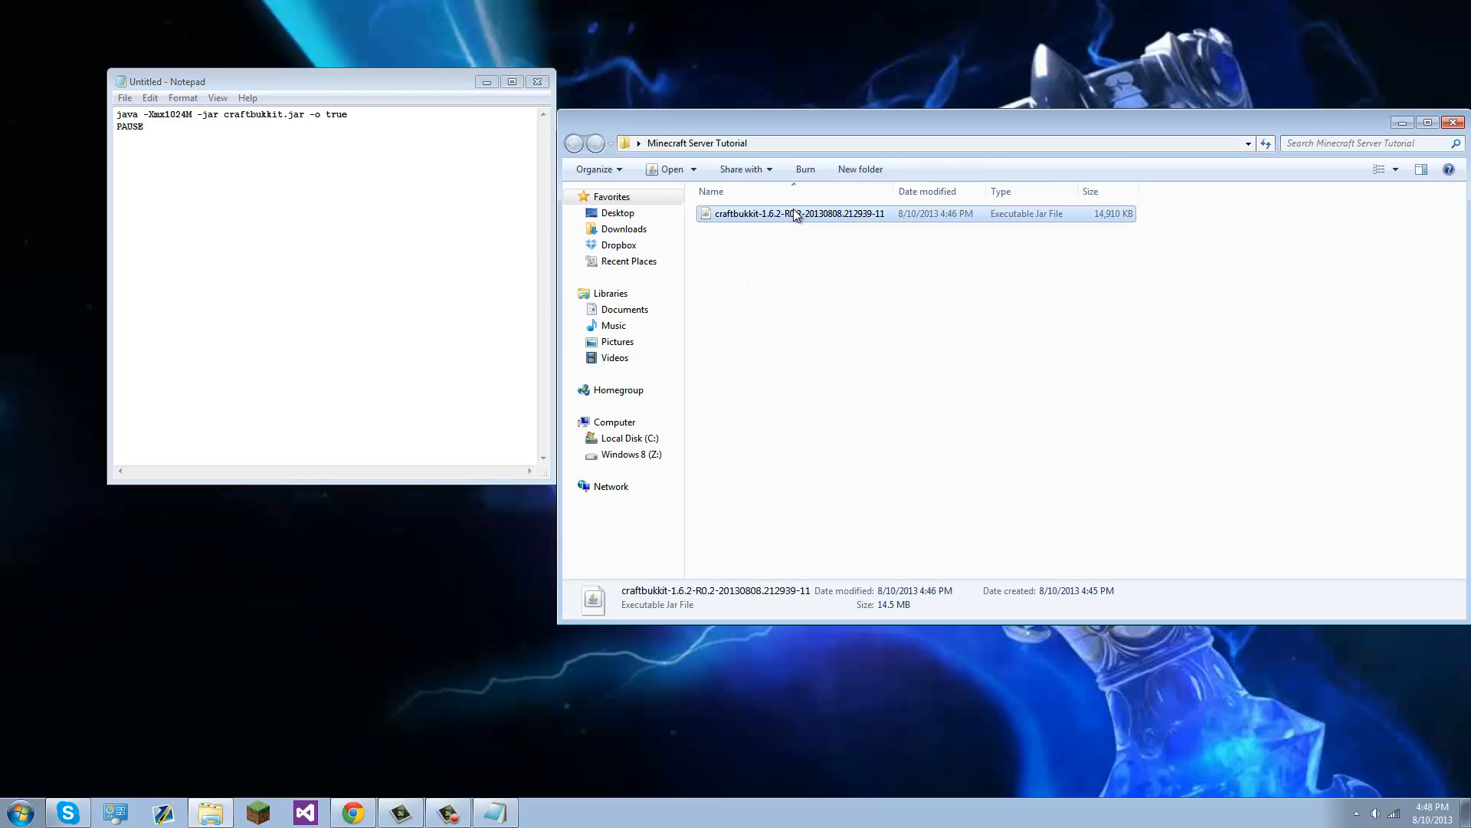
right_click(789, 213)
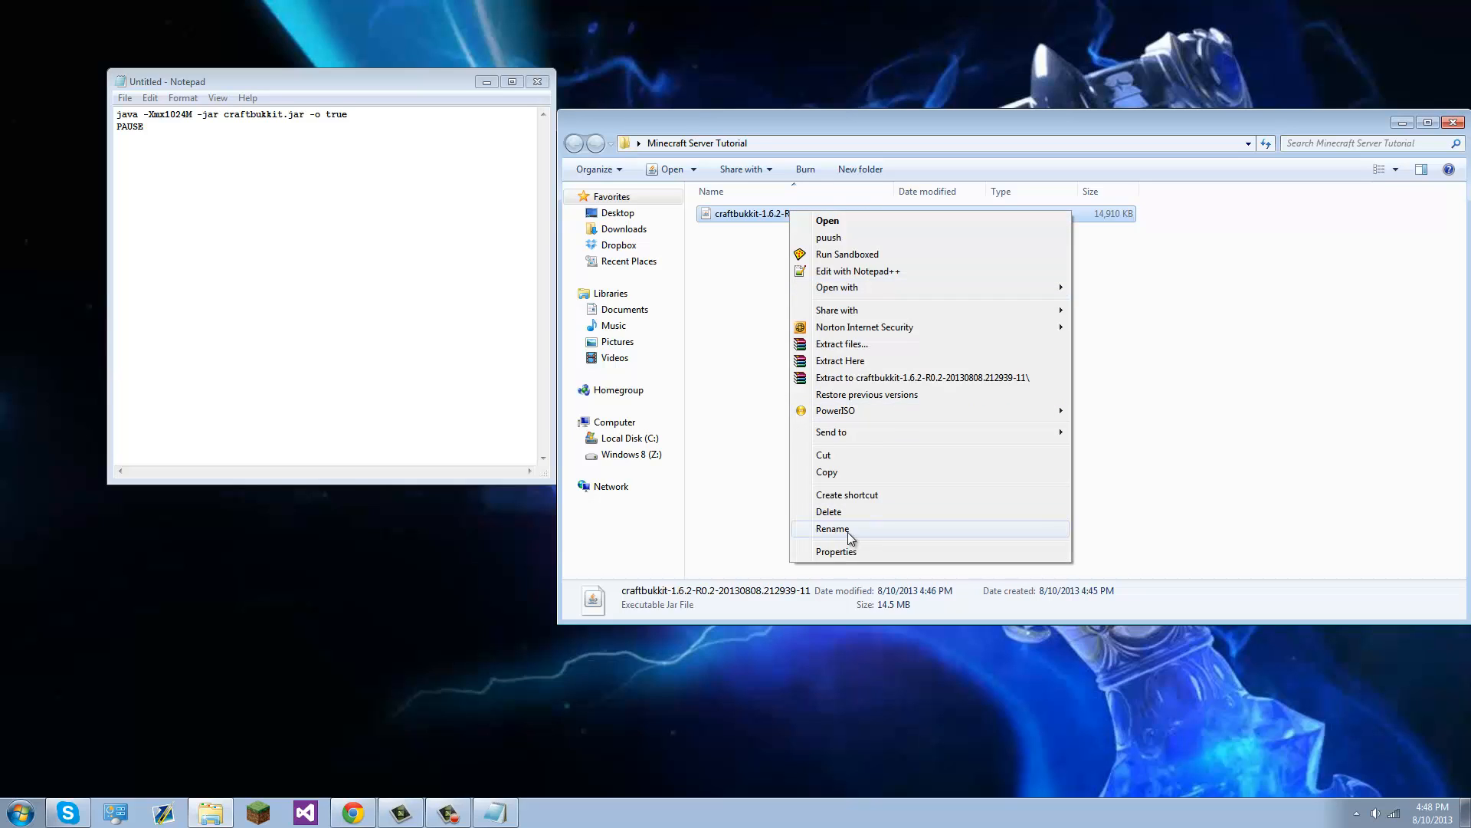
click(847, 527)
key(End)
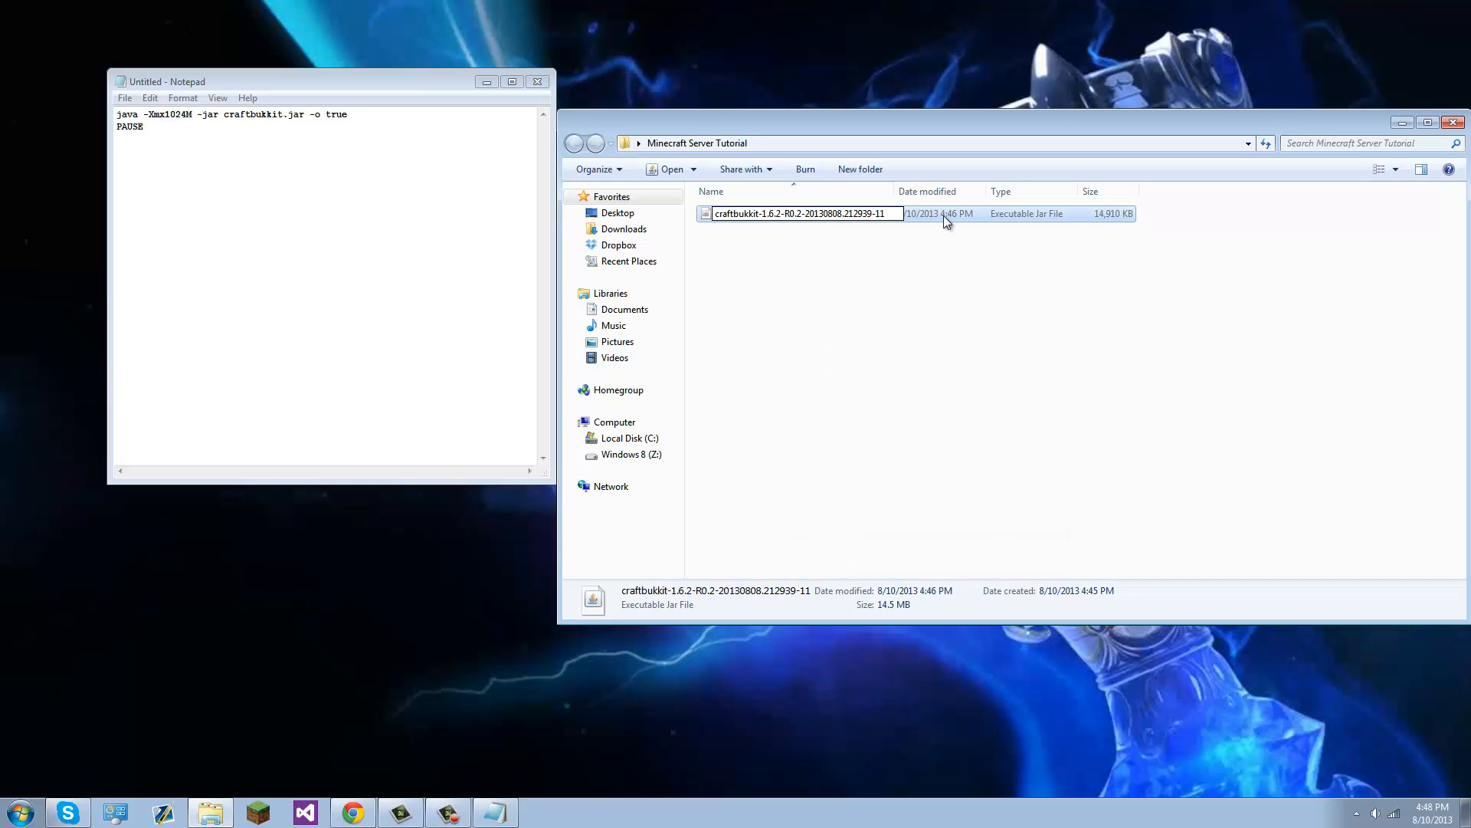
key(BackSpace)
key(BackSpace)
key(BackSpace)
key(BackSpace)
key(BackSpace)
key(BackSpace)
key(BackSpace)
key(BackSpace)
key(BackSpace)
key(BackSpace)
key(BackSpace)
key(BackSpace)
key(BackSpace)
key(BackSpace)
key(BackSpace)
key(BackSpace)
key(BackSpace)
key(BackSpace)
key(BackSpace)
key(BackSpace)
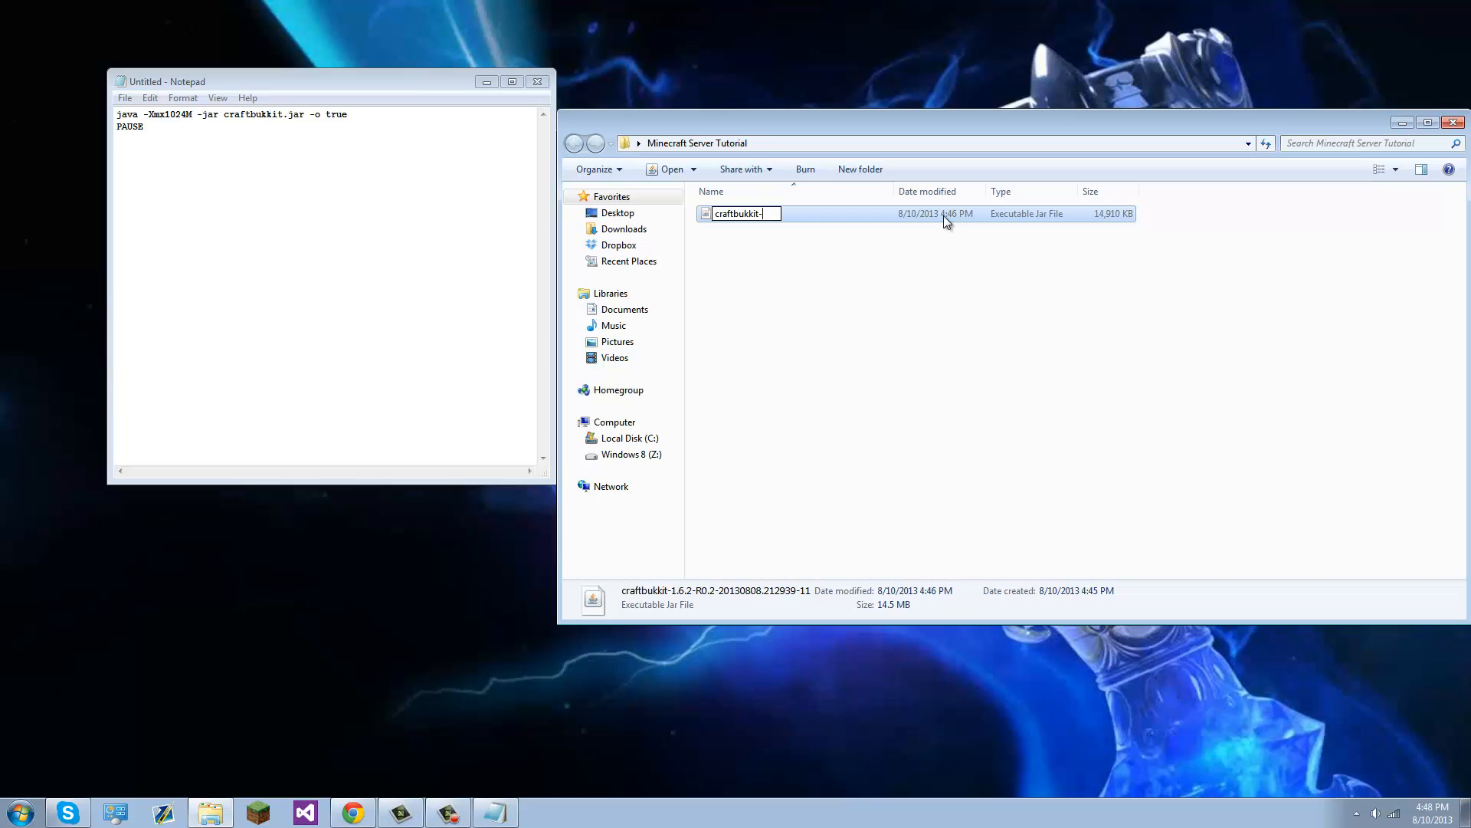
key(BackSpace)
key(Return)
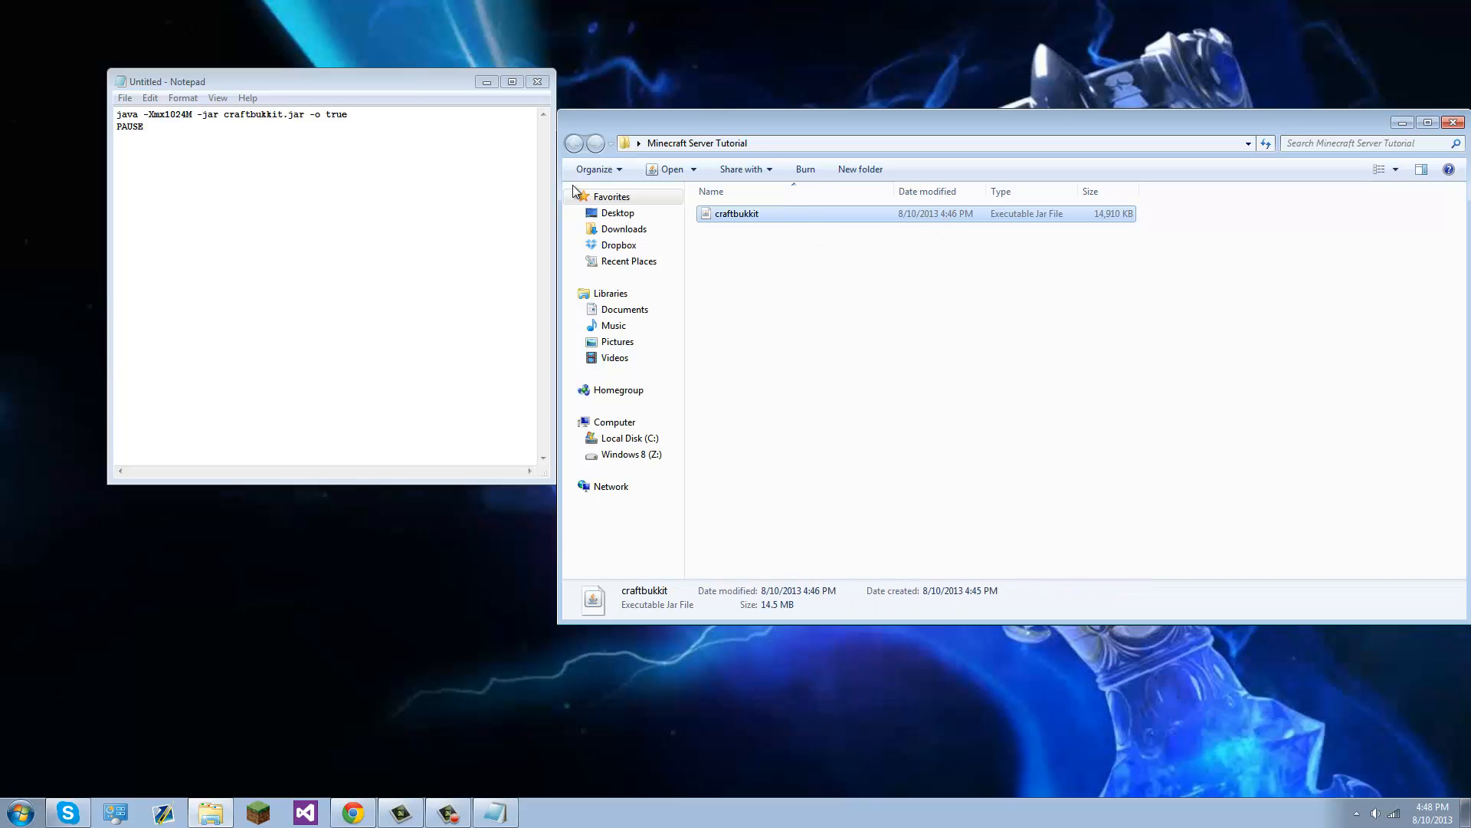
- Check the craftbukkit.jar name in the startup script against the renamed jar file
click(293, 125)
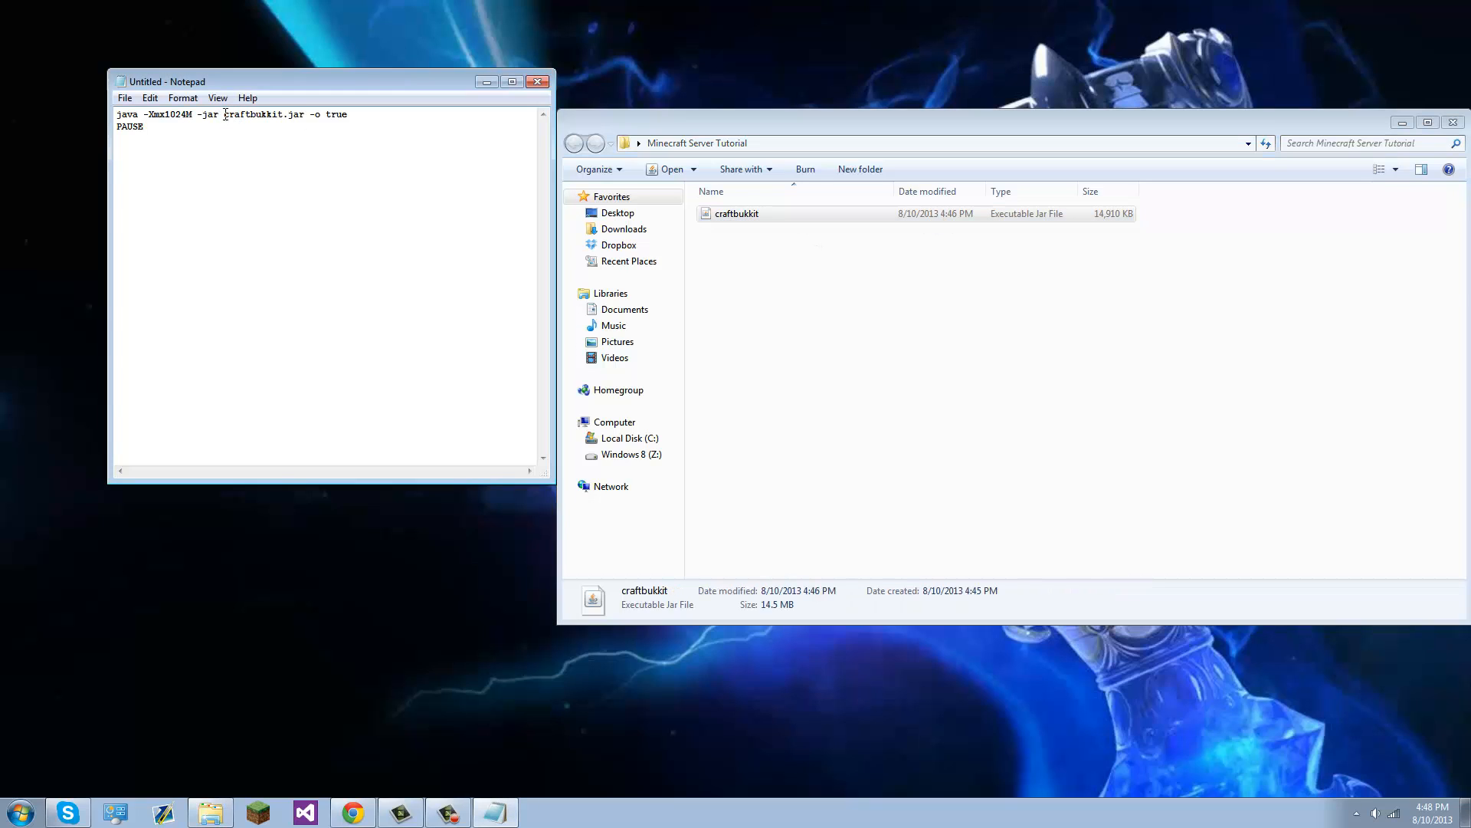
click(773, 209)
click(221, 116)
drag(221, 115, 307, 115)
click(319, 139)
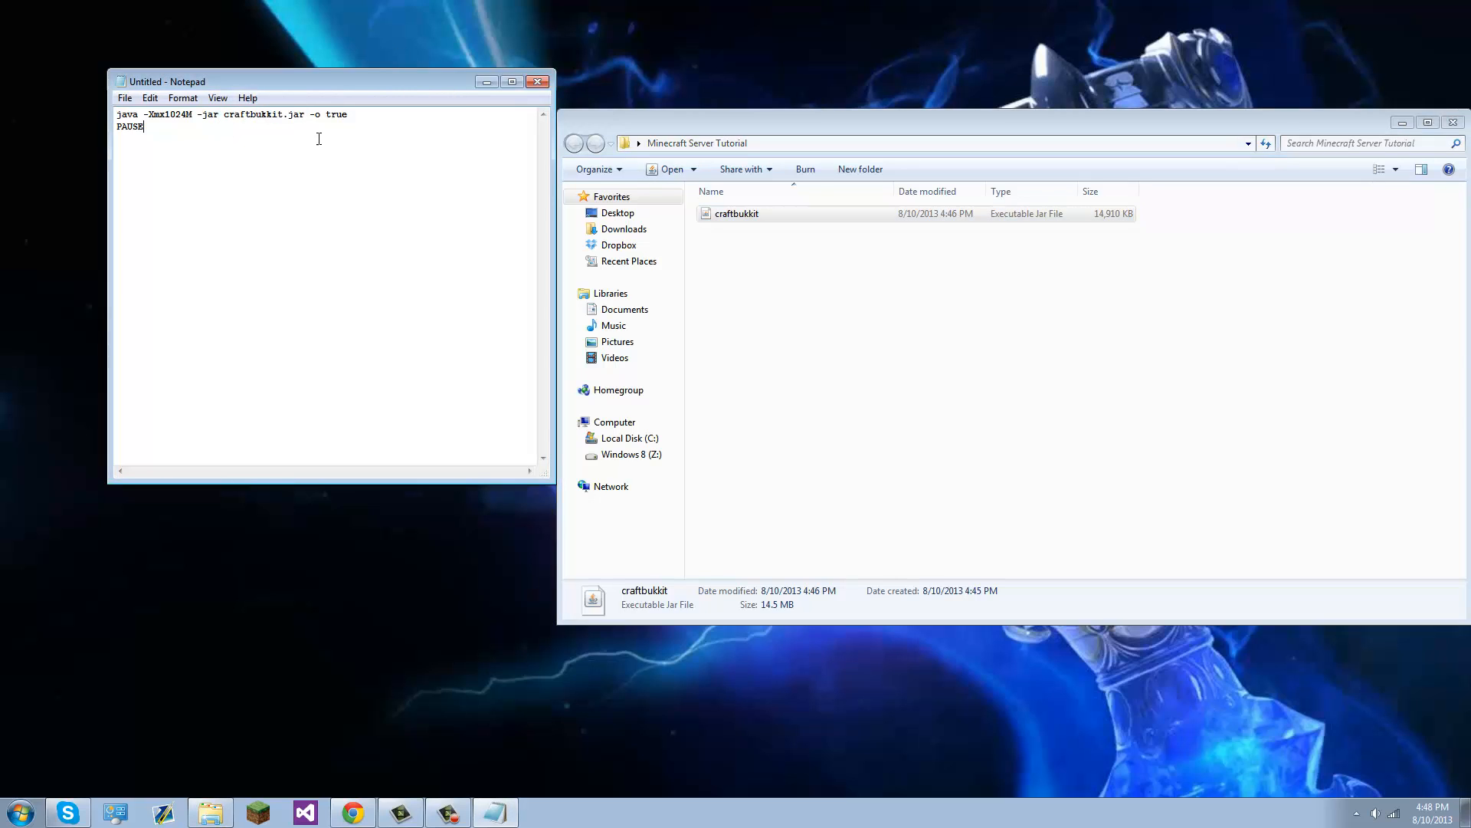
- Save the startup script as run.bat in the Minecraft Server Tutorial folder and close Notepad
click(124, 98)
click(176, 166)
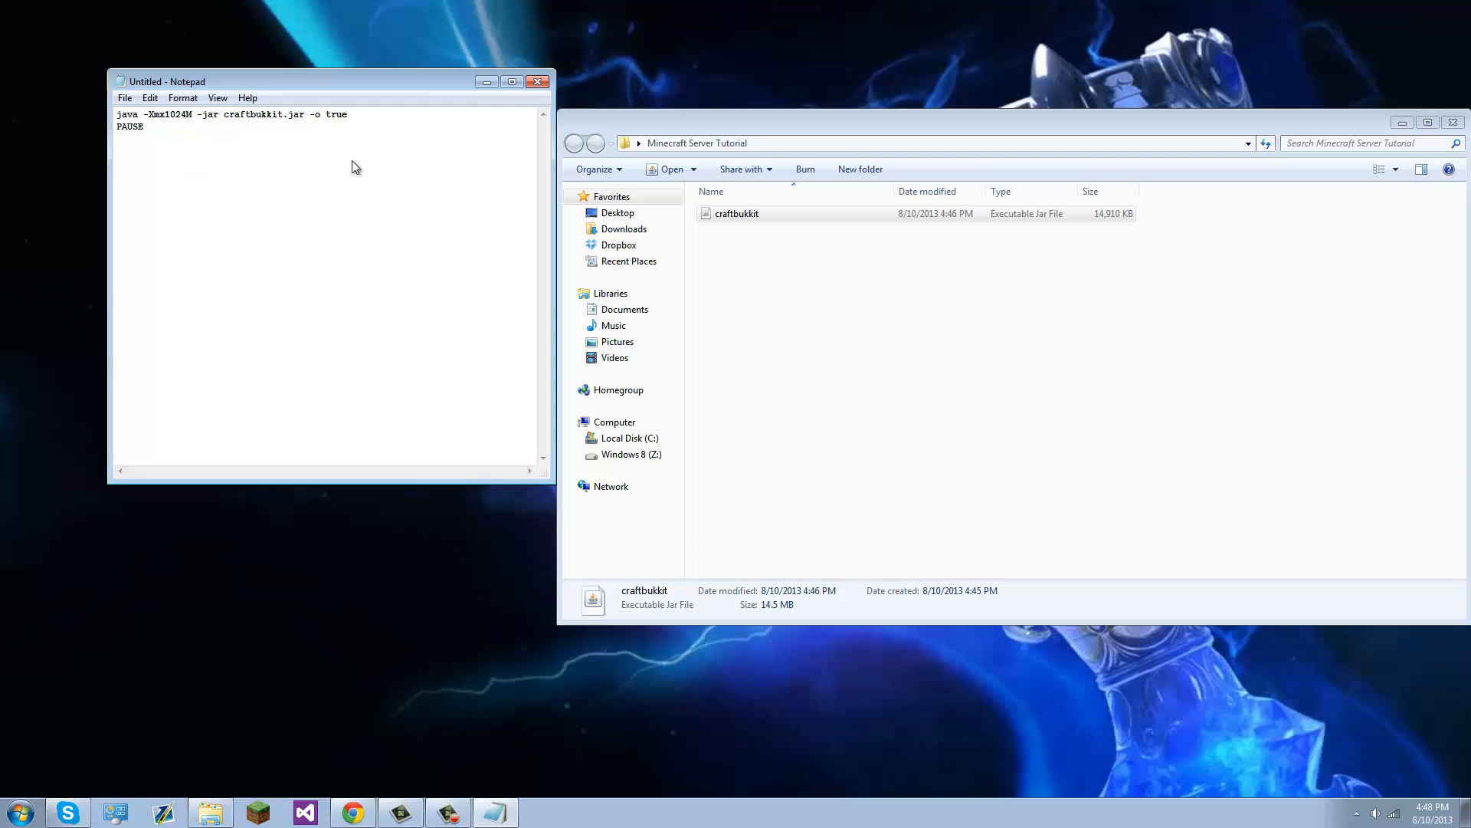
drag(369, 121, 906, 88)
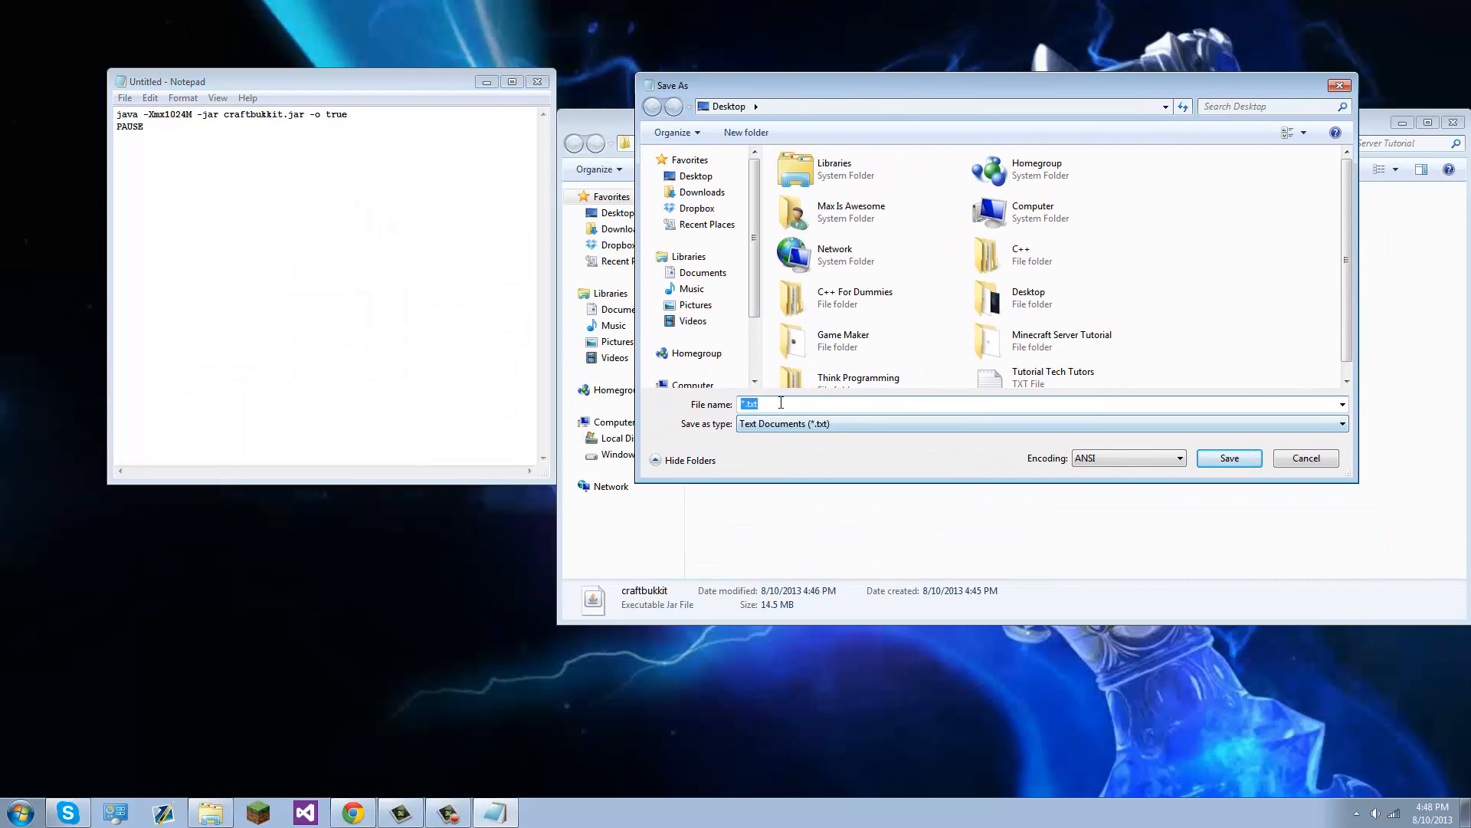
click(782, 404)
key(BackSpace)
text(run.bat)
drag(1349, 260, 1263, 318)
double_click(995, 333)
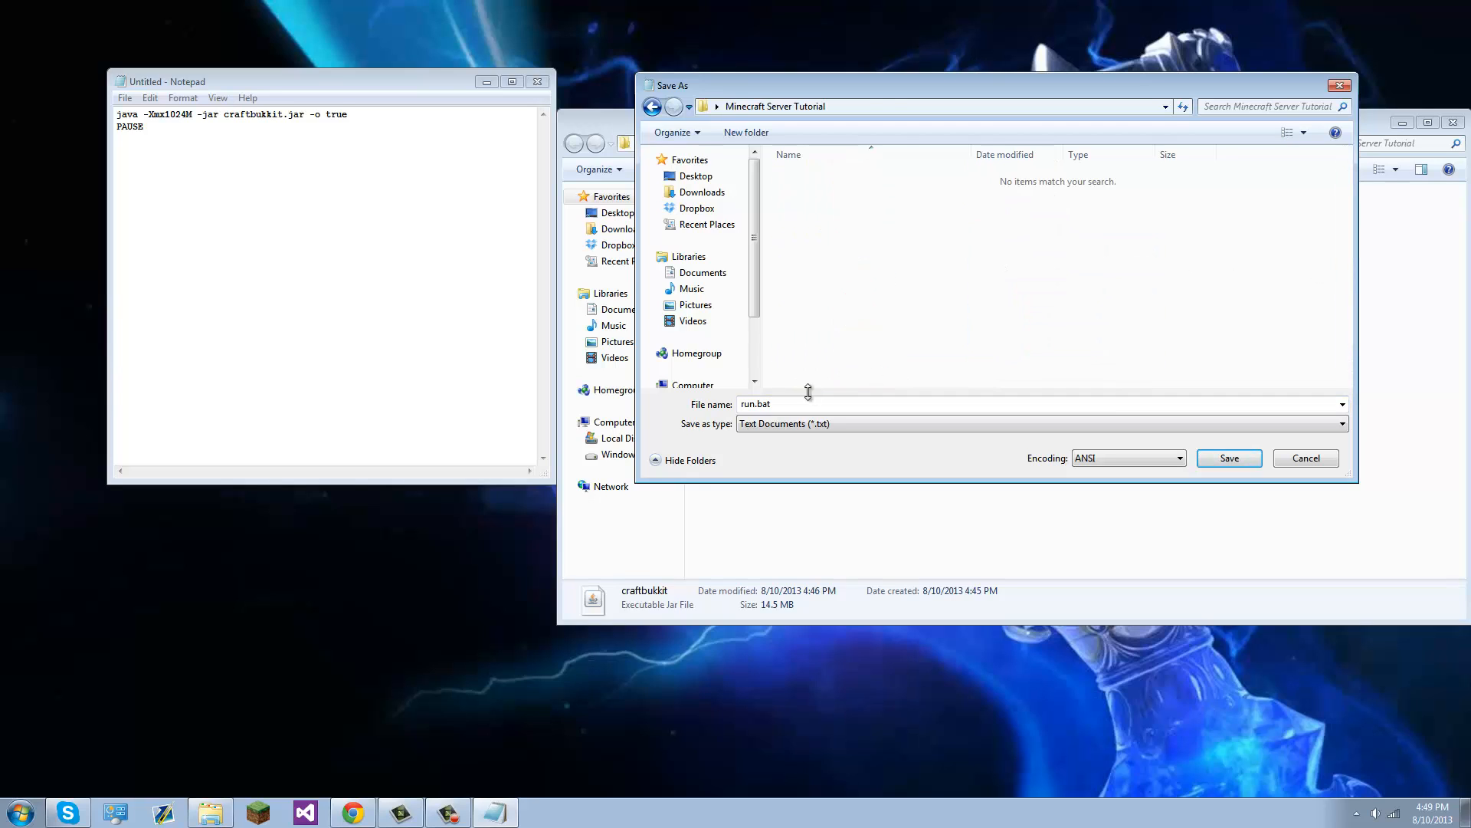
click(1228, 458)
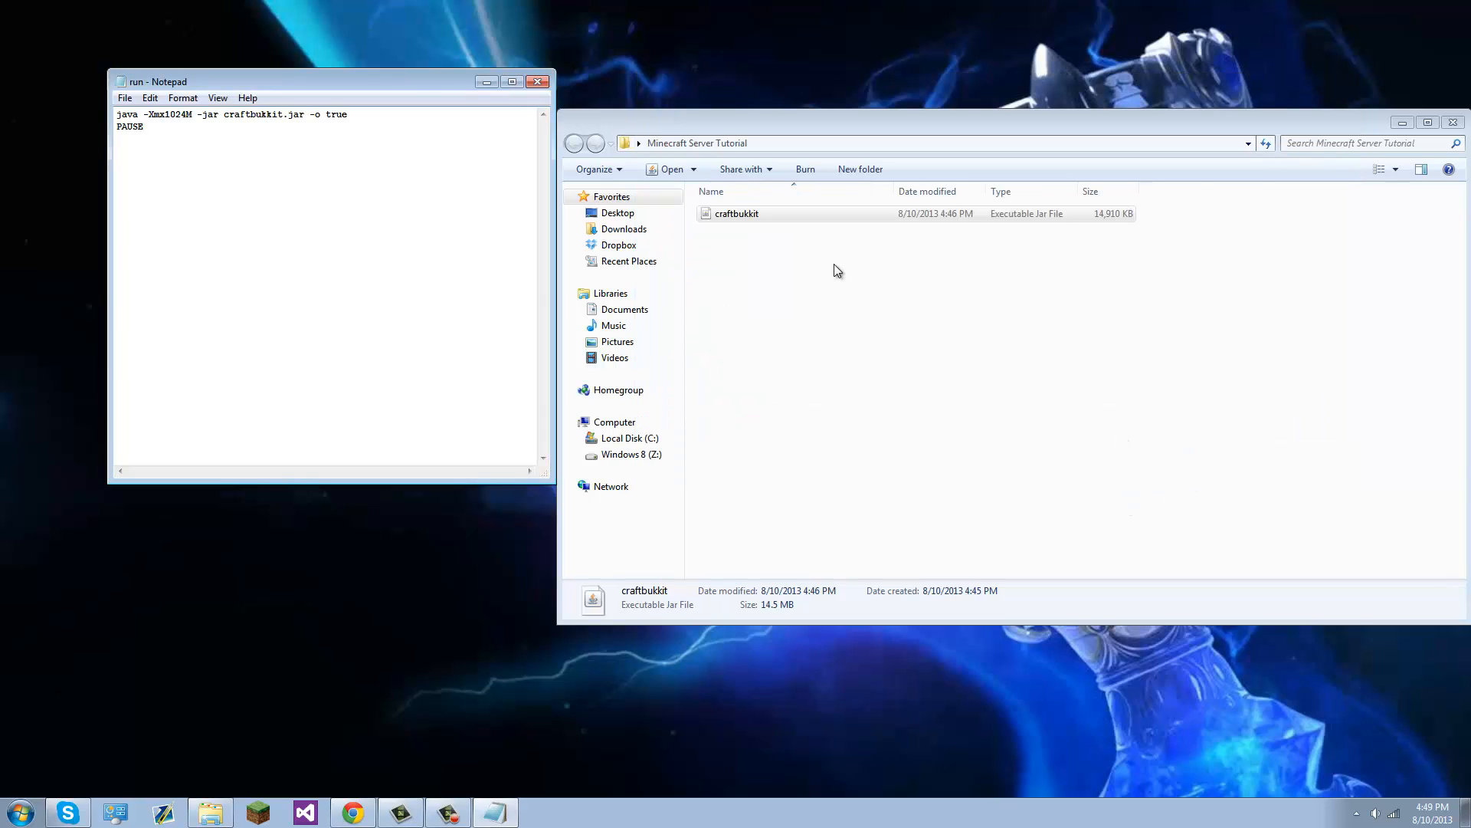
click(757, 241)
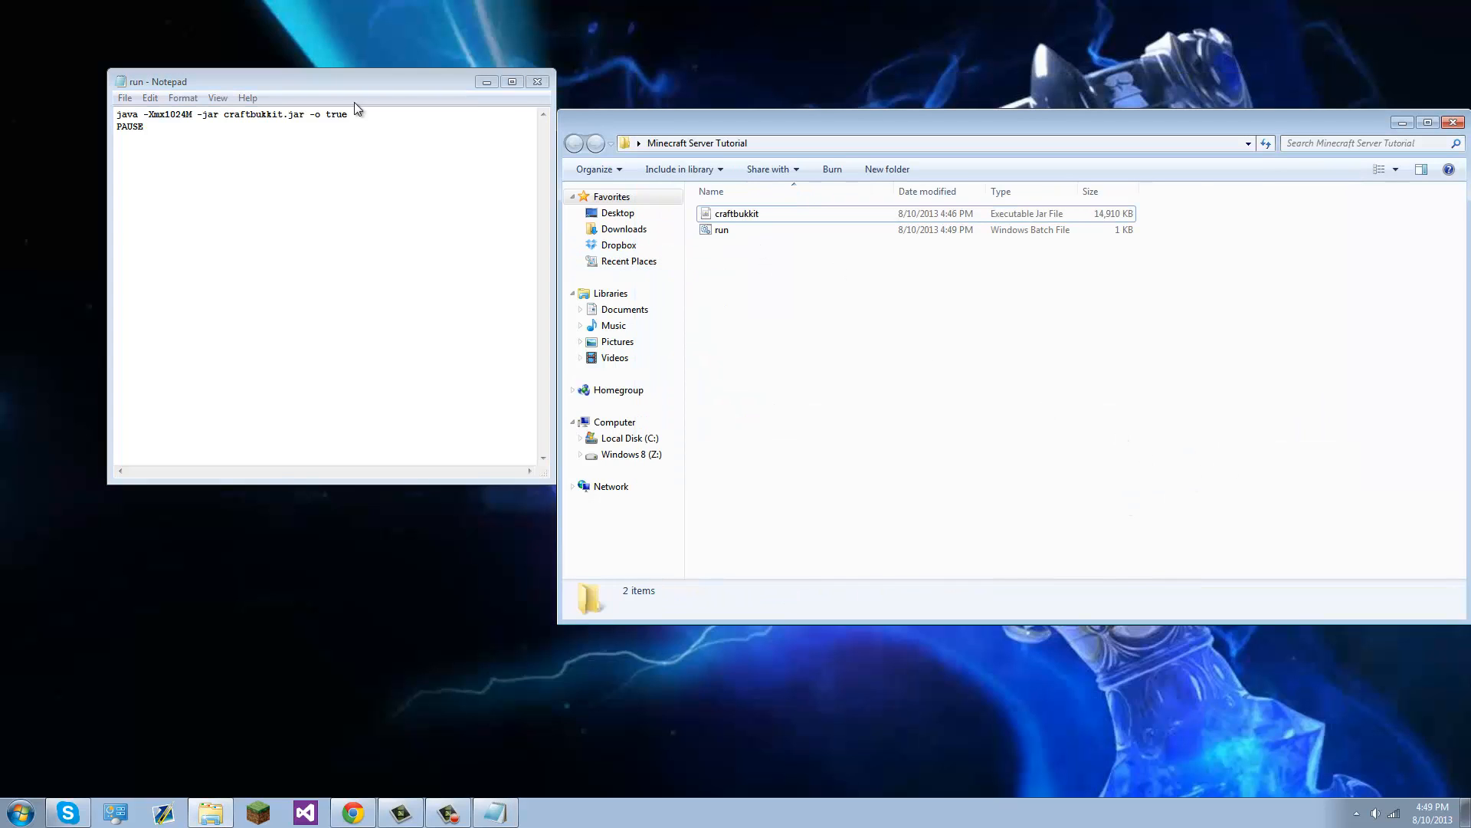
click(537, 82)
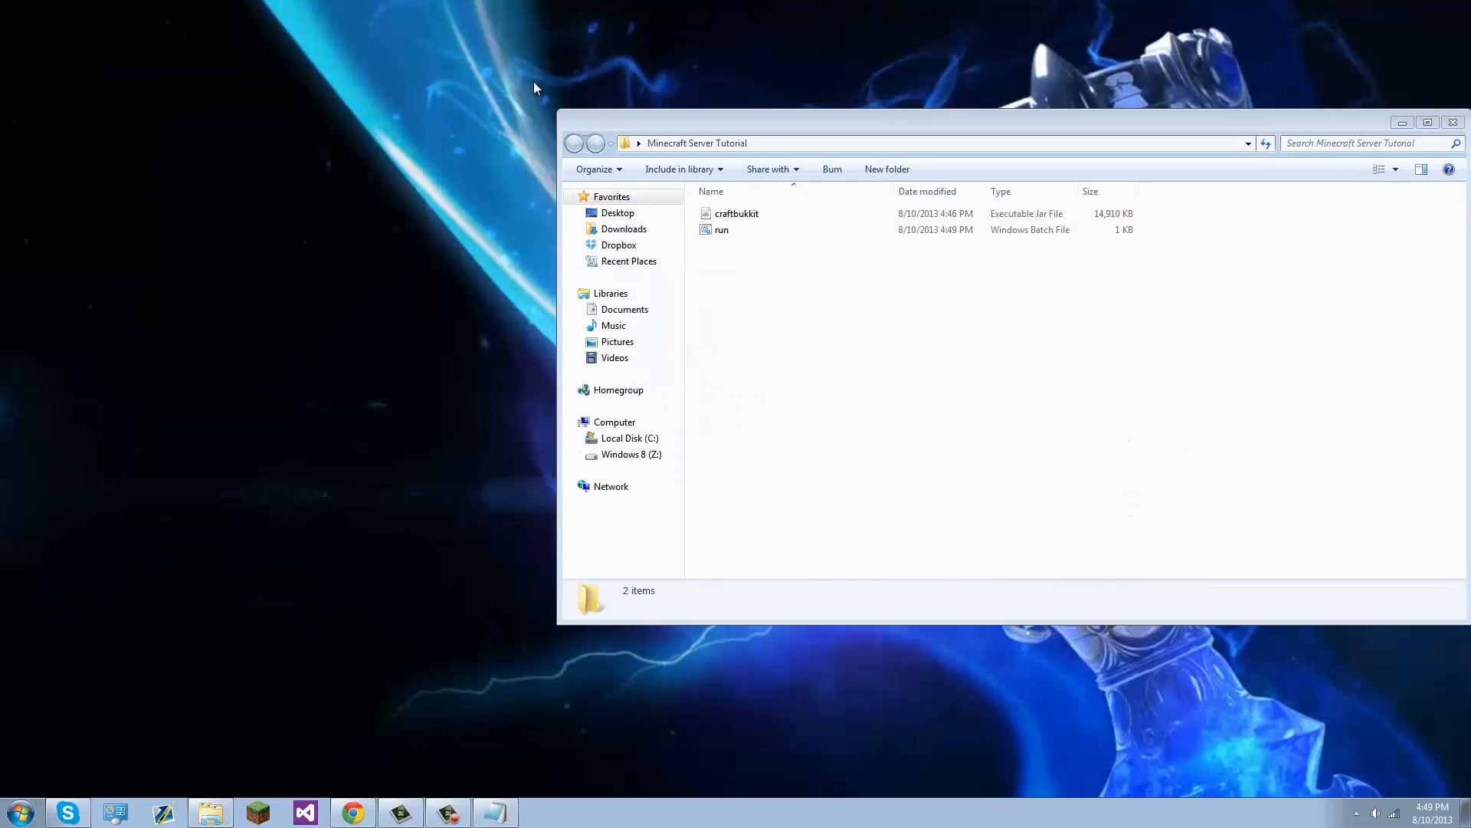
- Launch the server with the run batch file and review its startup output in the console
click(753, 229)
click(1025, 241)
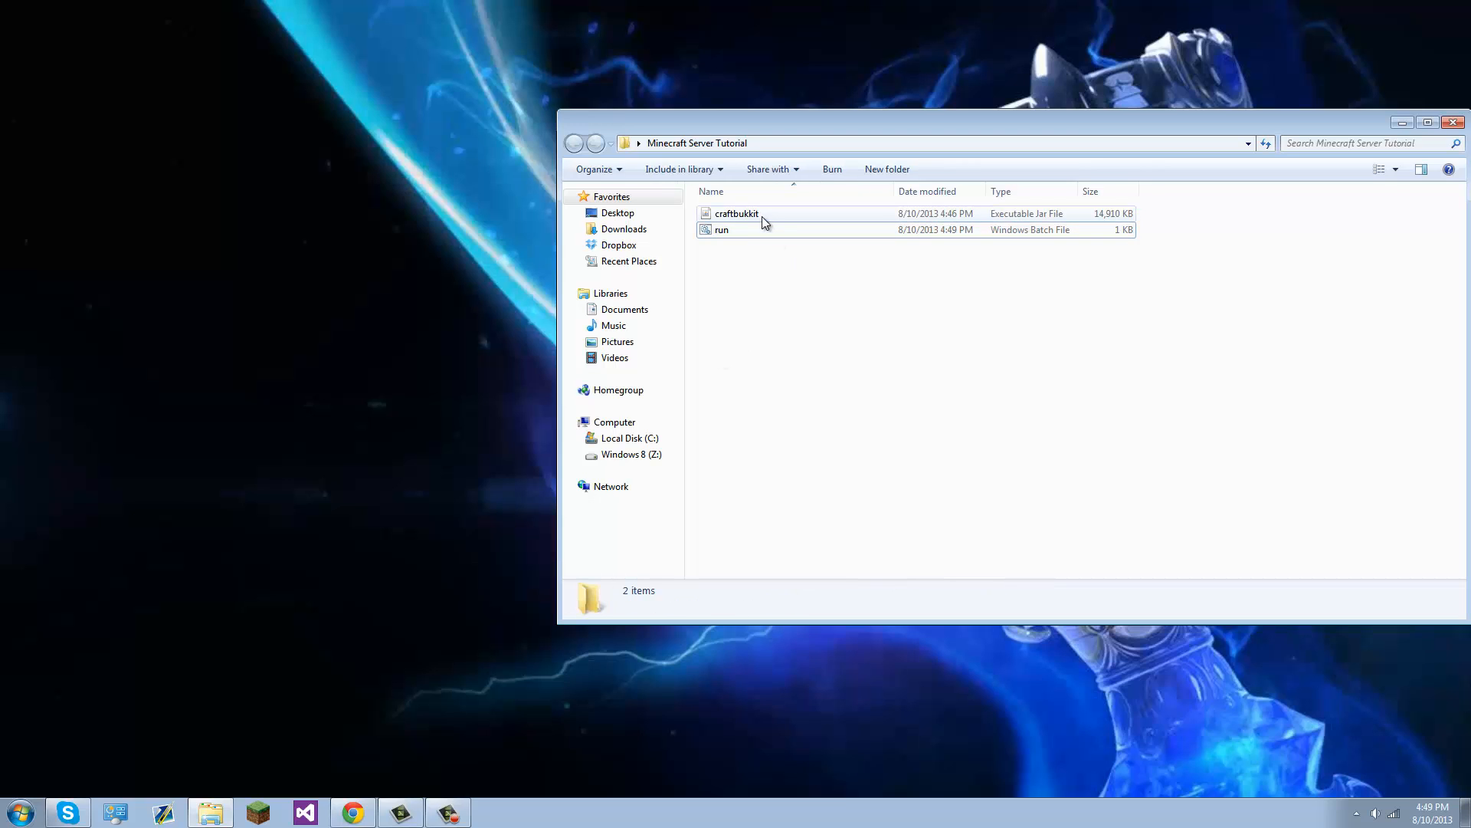
double_click(743, 228)
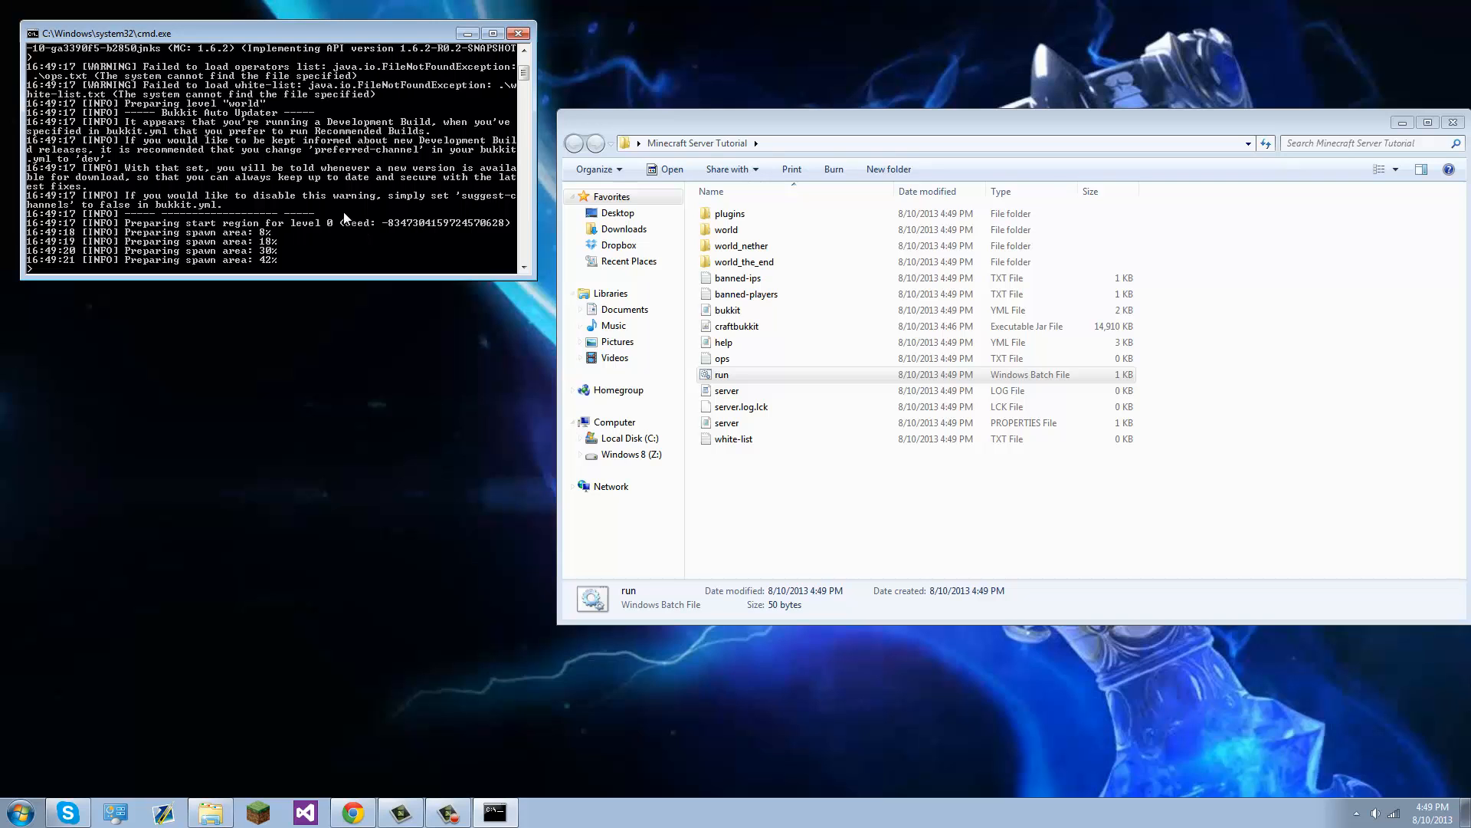
scroll(301, 157, up, 5)
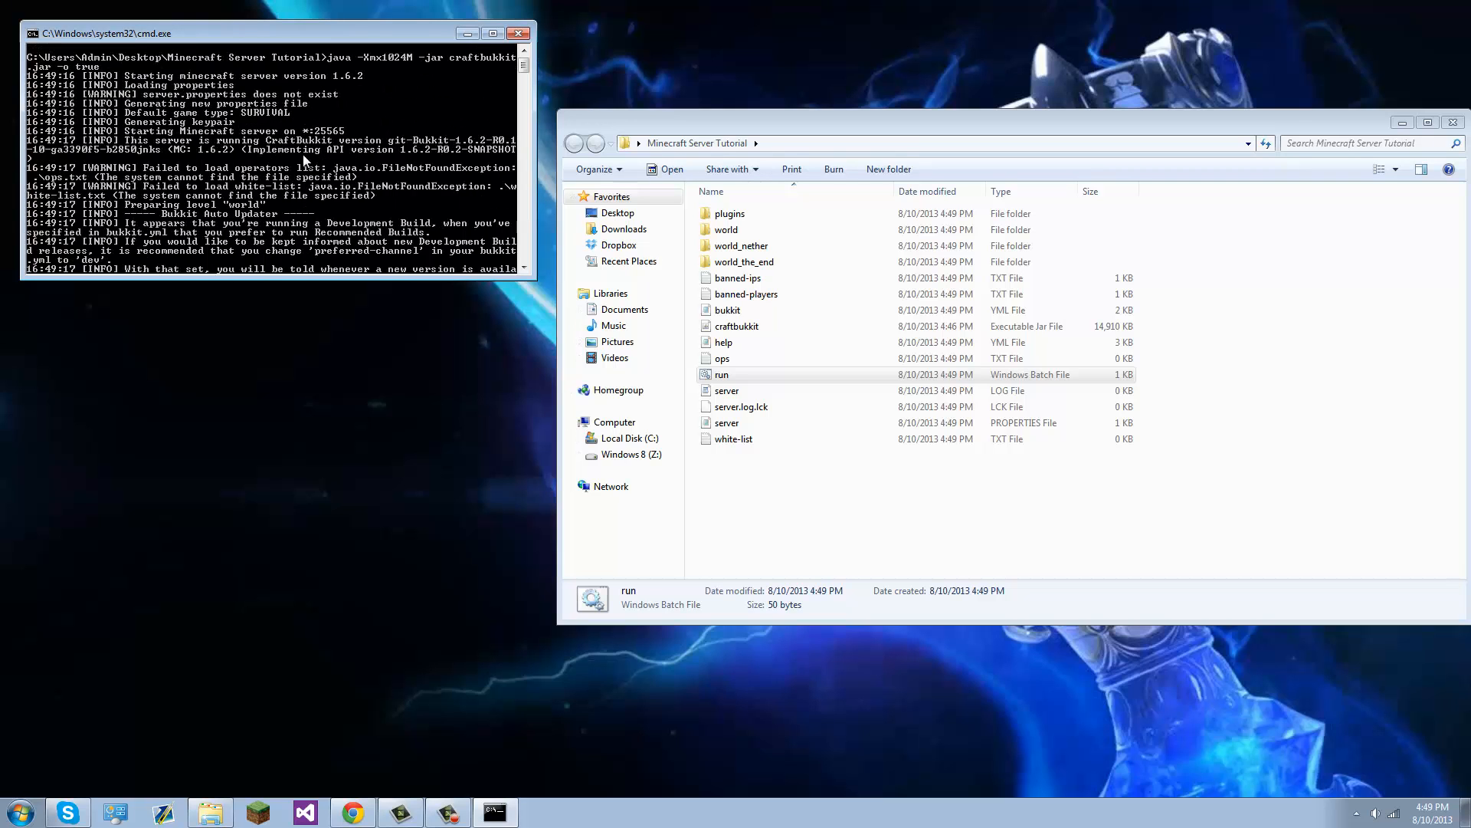
scroll(296, 157, up, 5)
scroll(288, 155, up, 4)
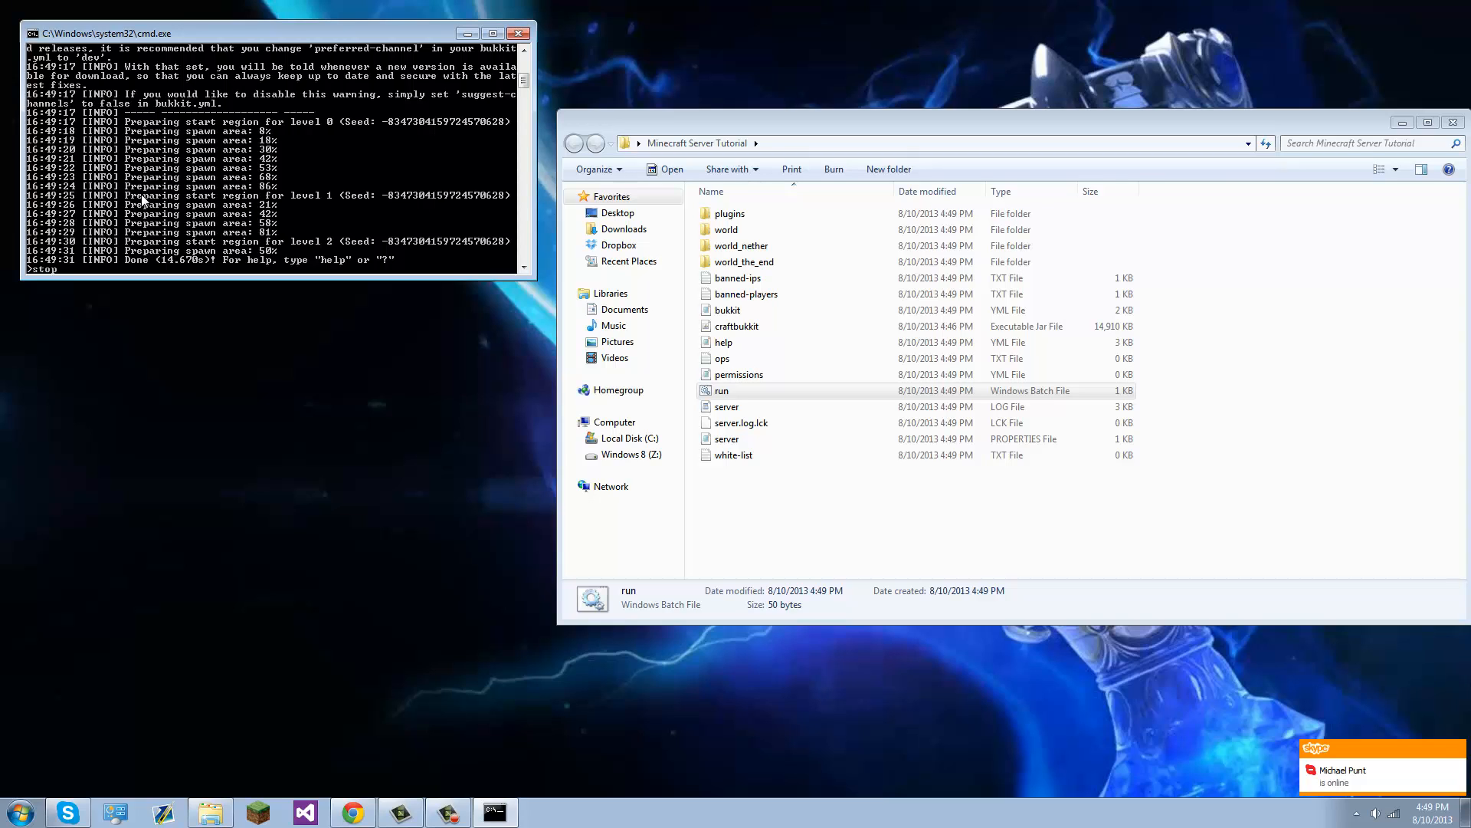
- Shut down the server with the stop command and dismiss the console window
key(Return)
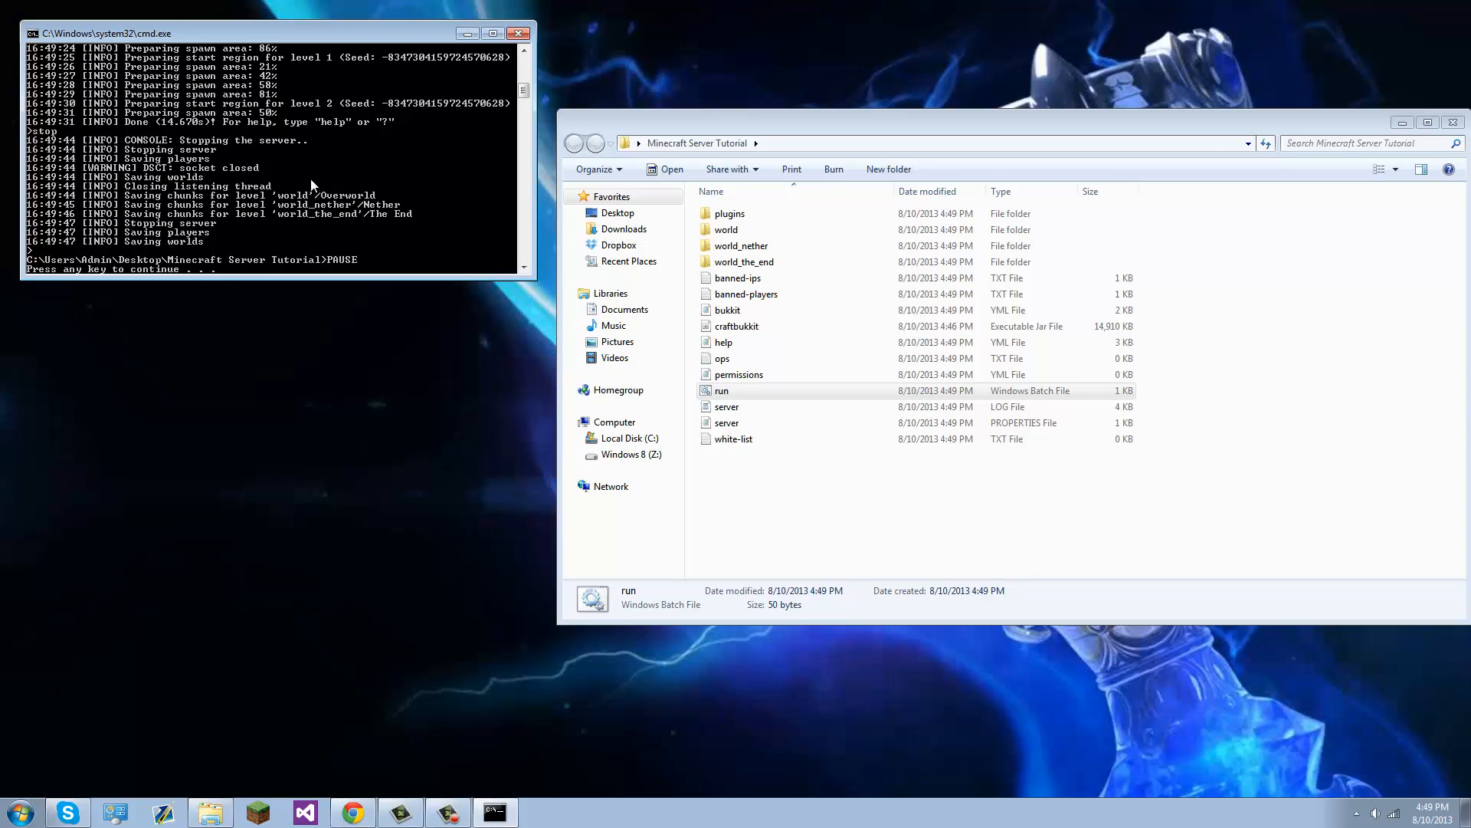
key(Return)
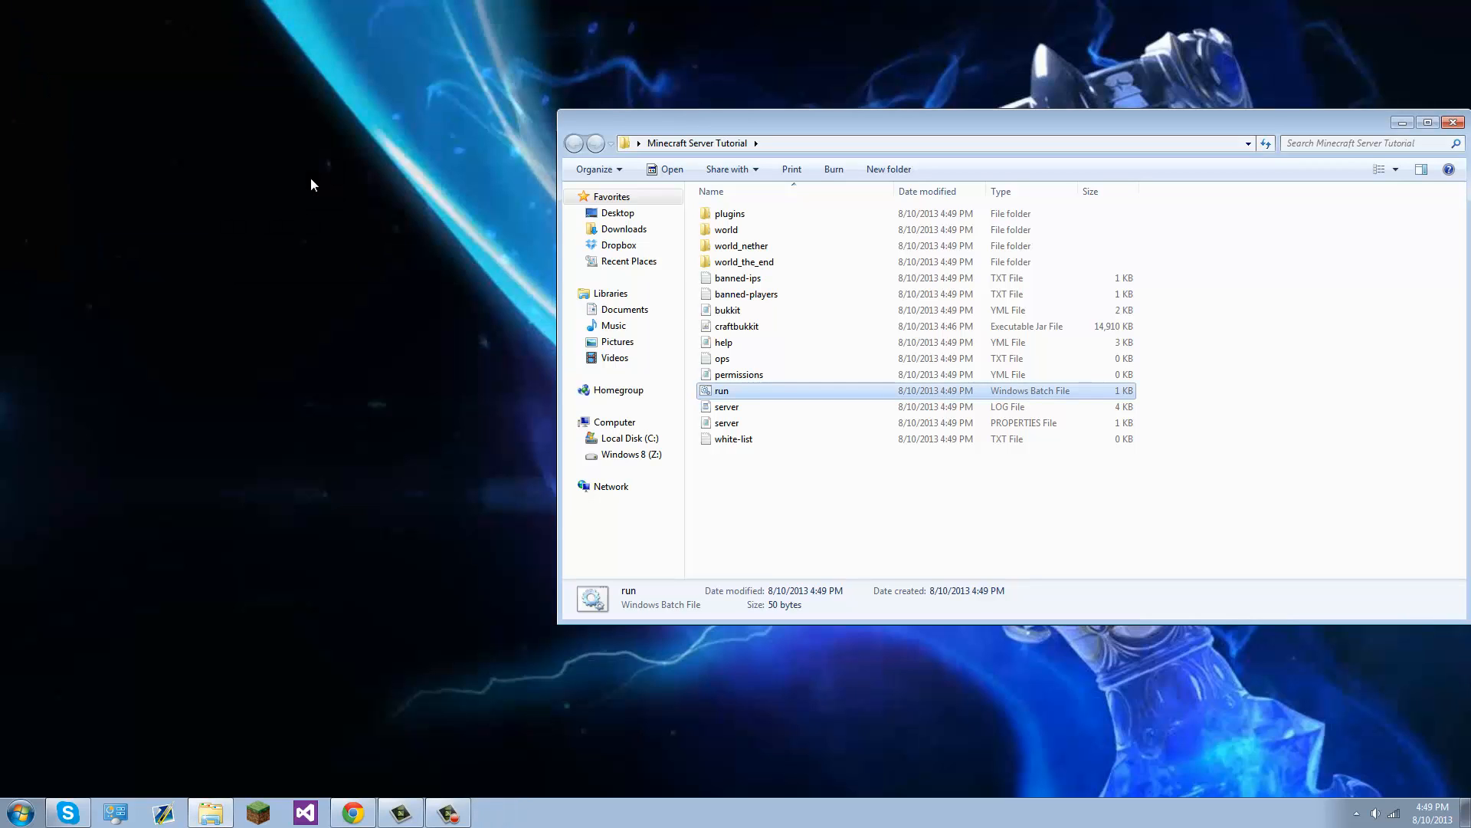
- Examine the files and world folders that the server generated in the Minecraft Server Tutorial folder
click(845, 493)
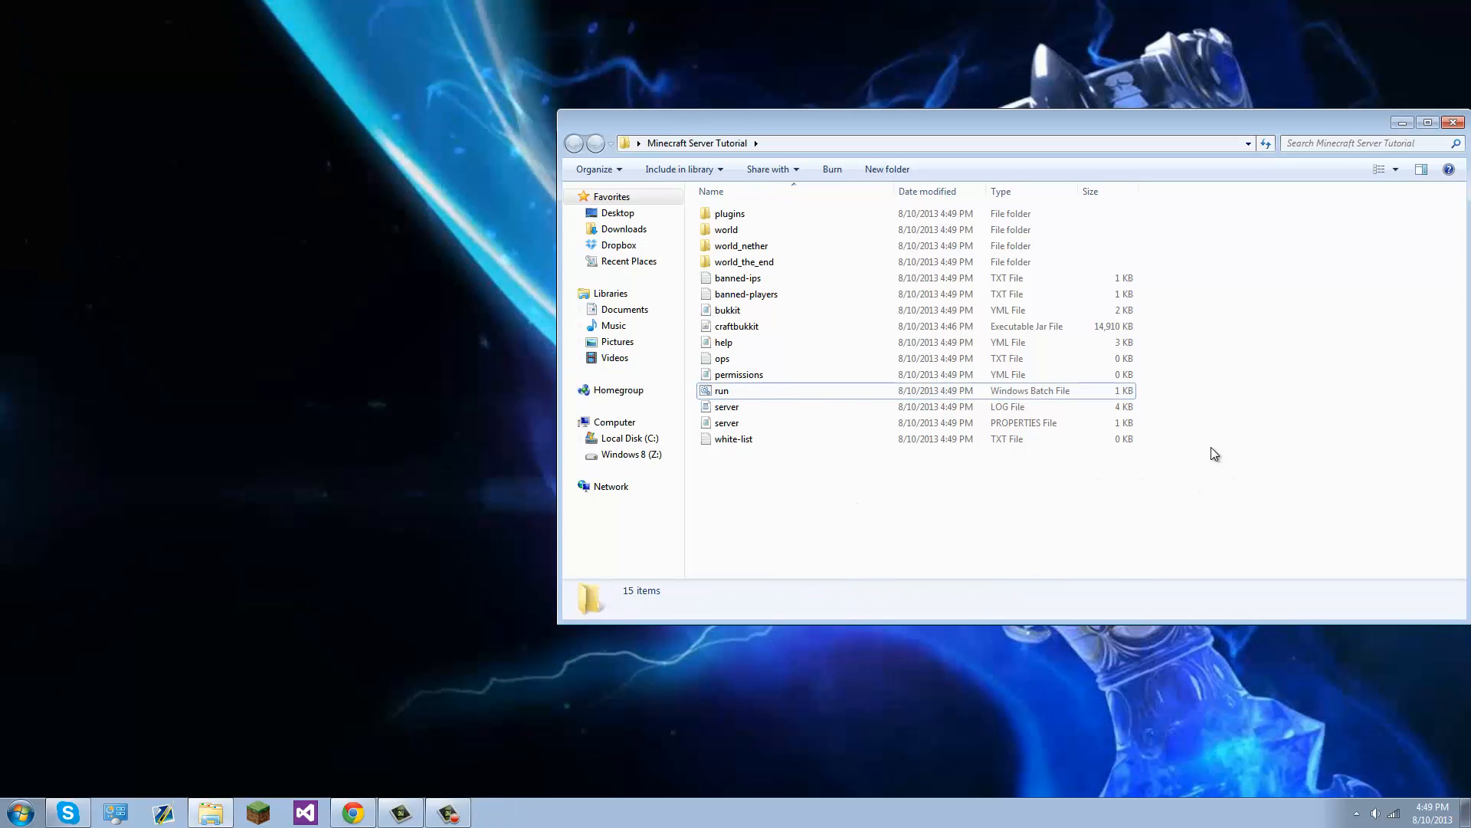
drag(1211, 468, 676, 176)
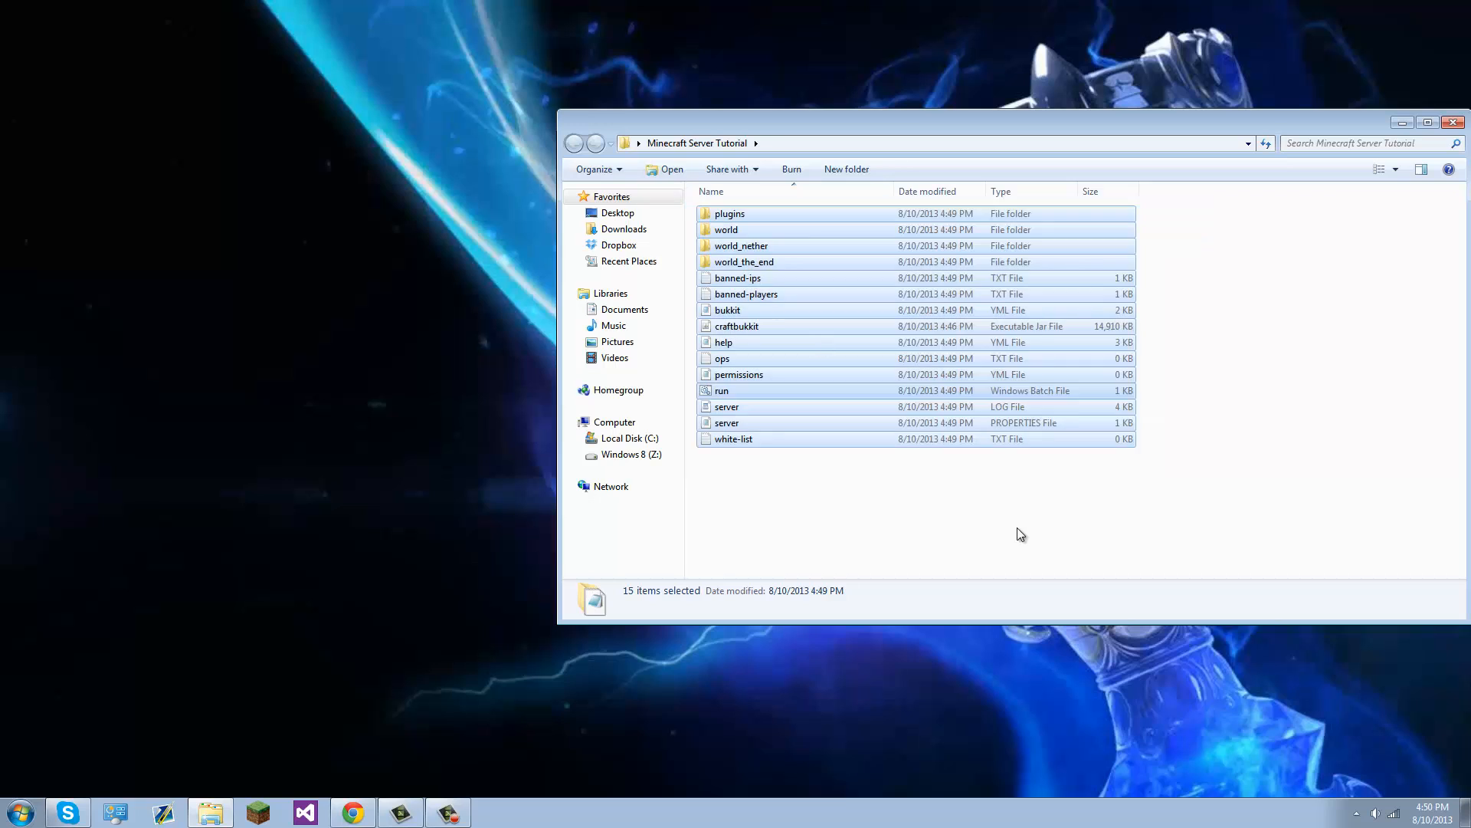
click(985, 521)
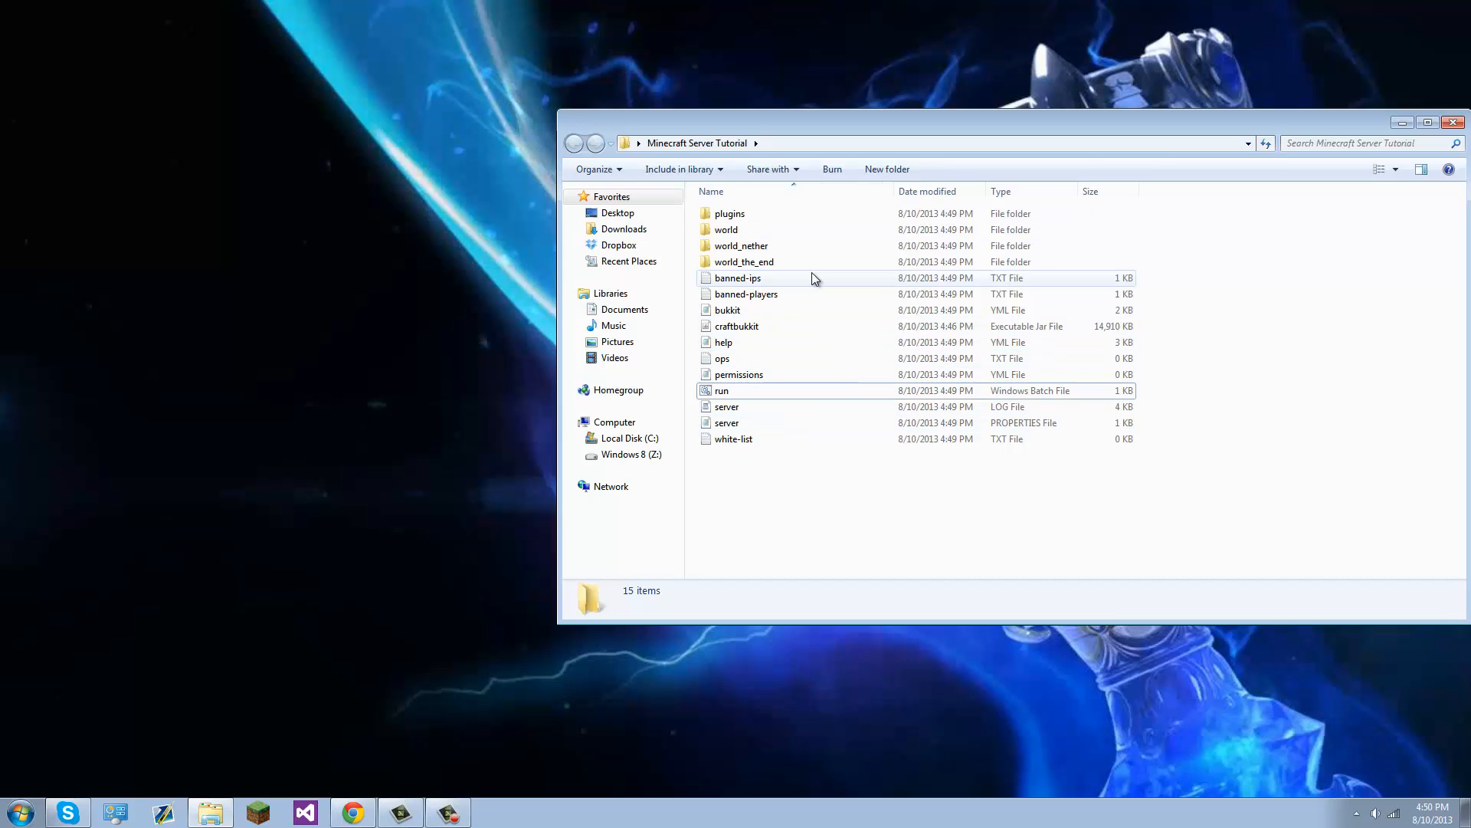
mouse_move(820, 267)
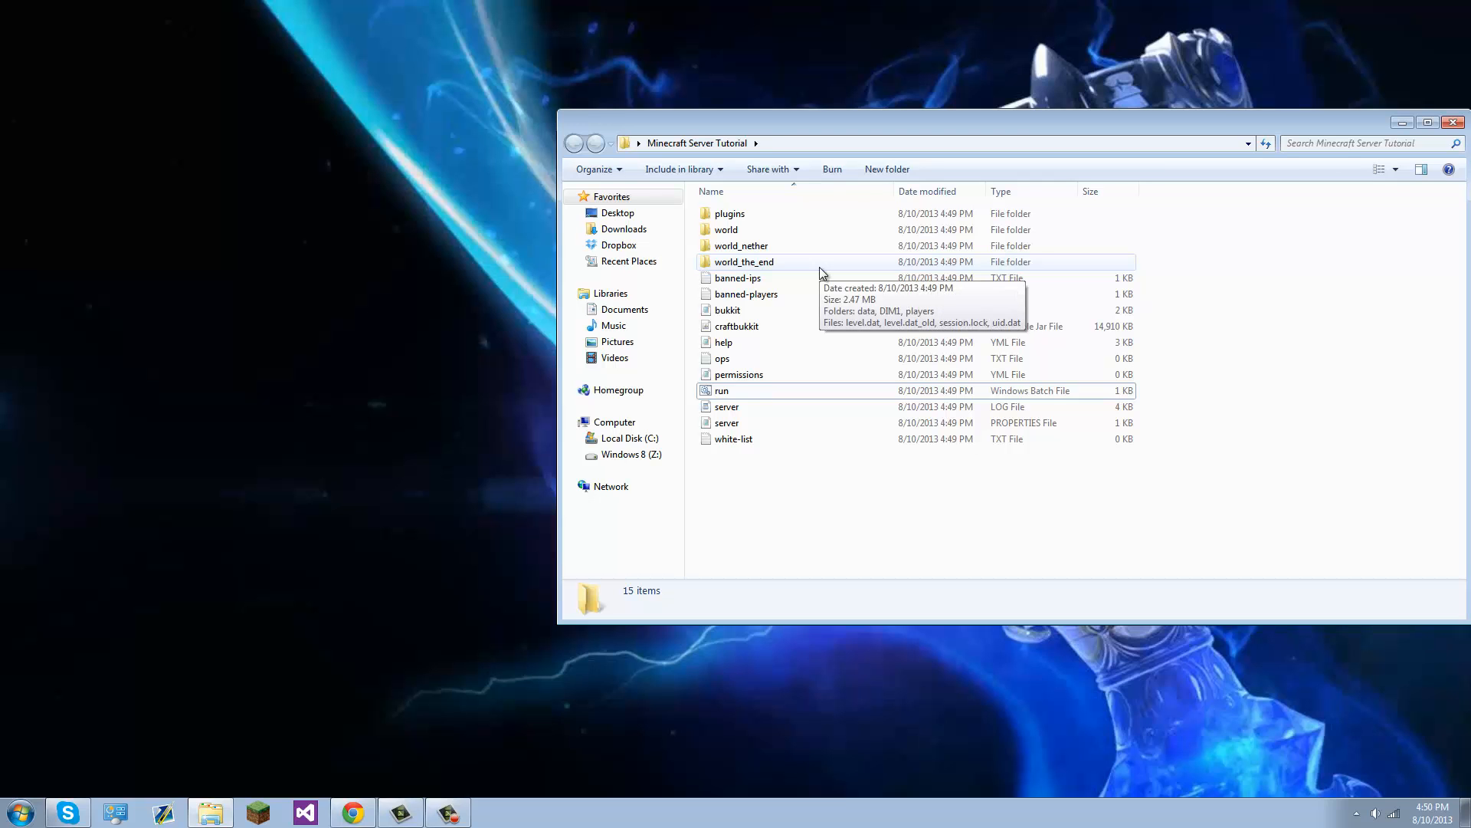
- Switch to Chrome, reopen the server setup guide from the Bukkit home page, review its Windows instructions and minimize the browser
click(353, 812)
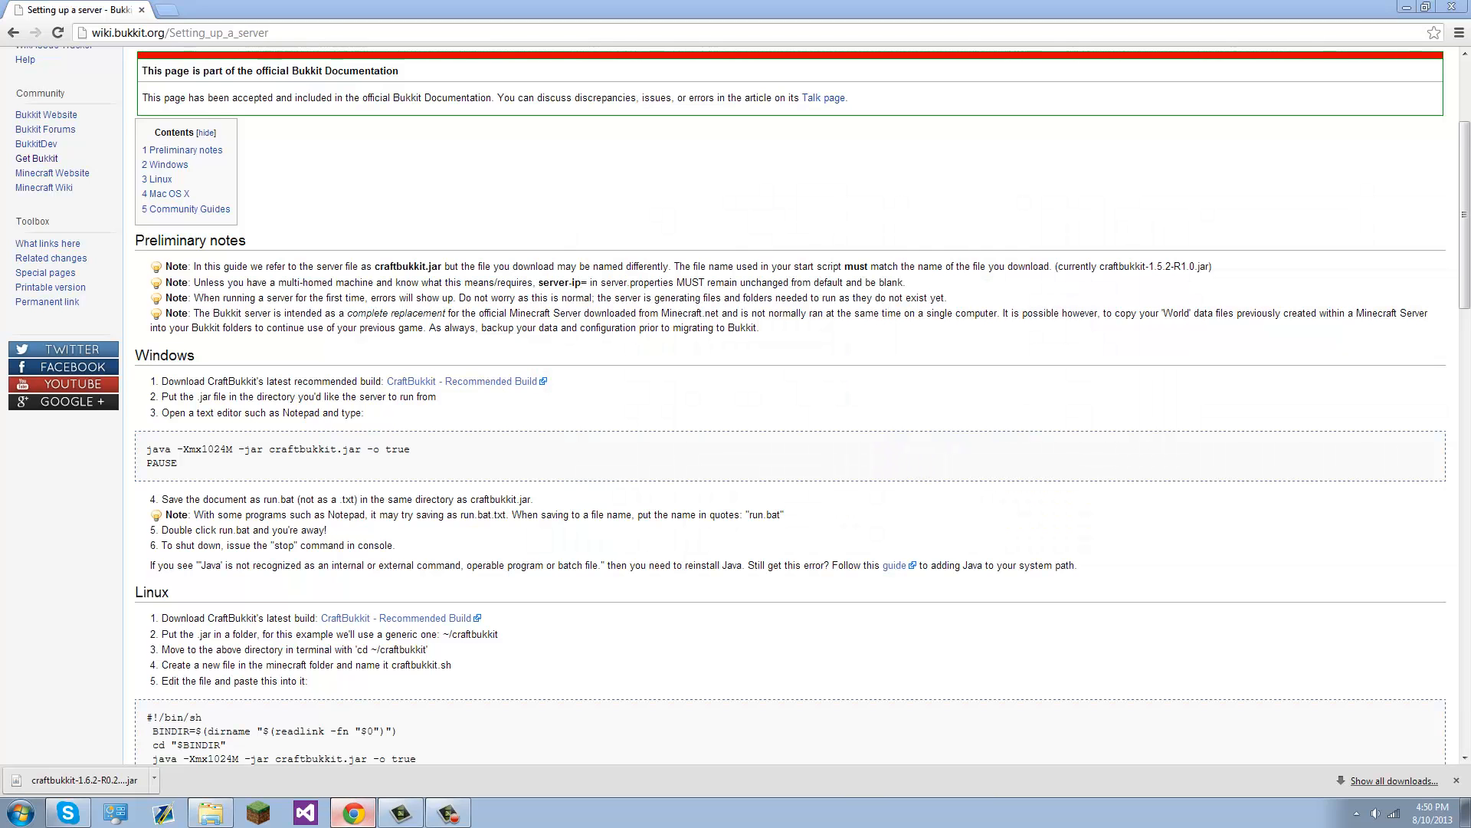
click(353, 812)
click(353, 813)
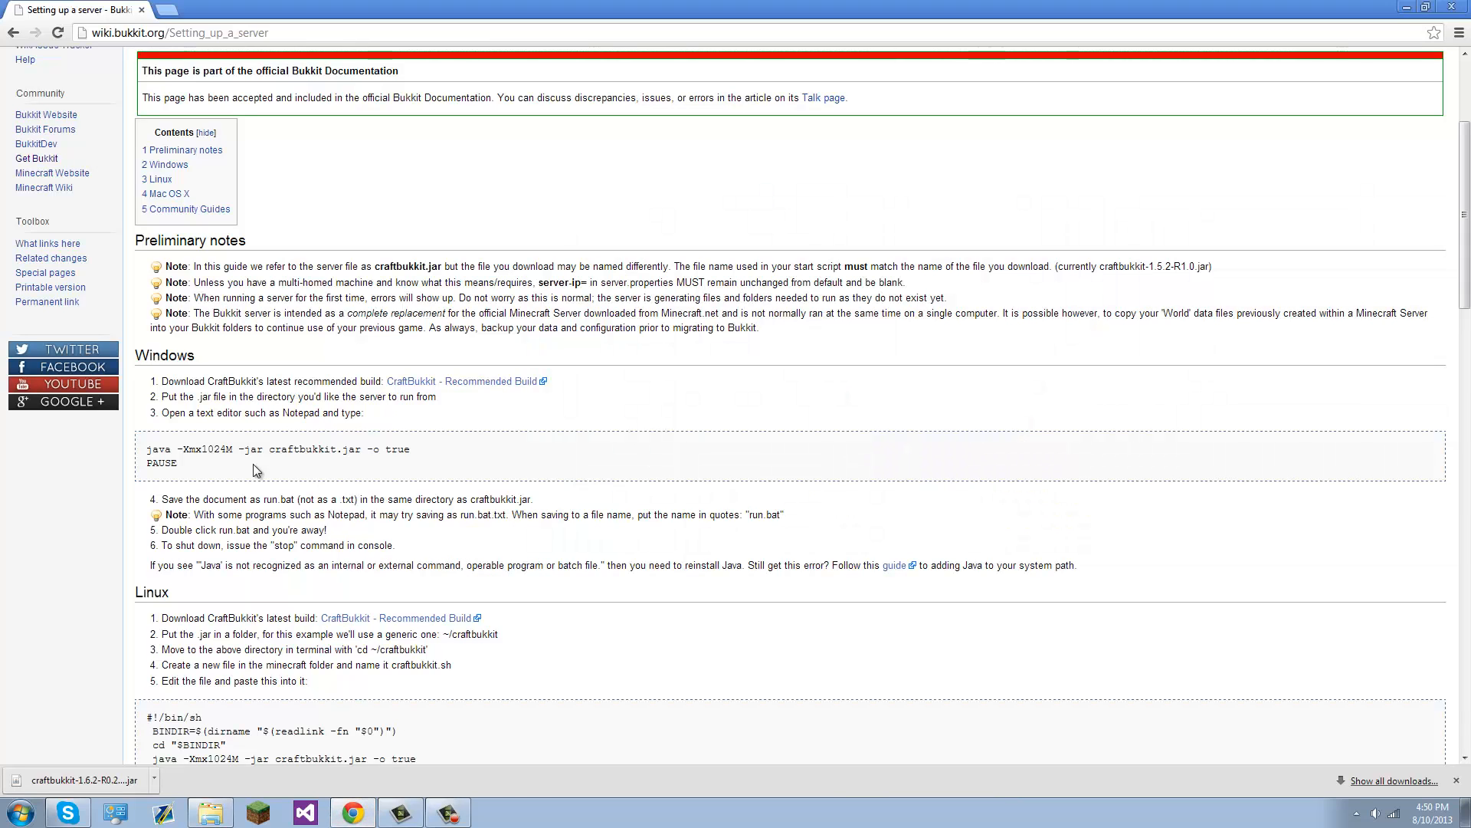
click(13, 33)
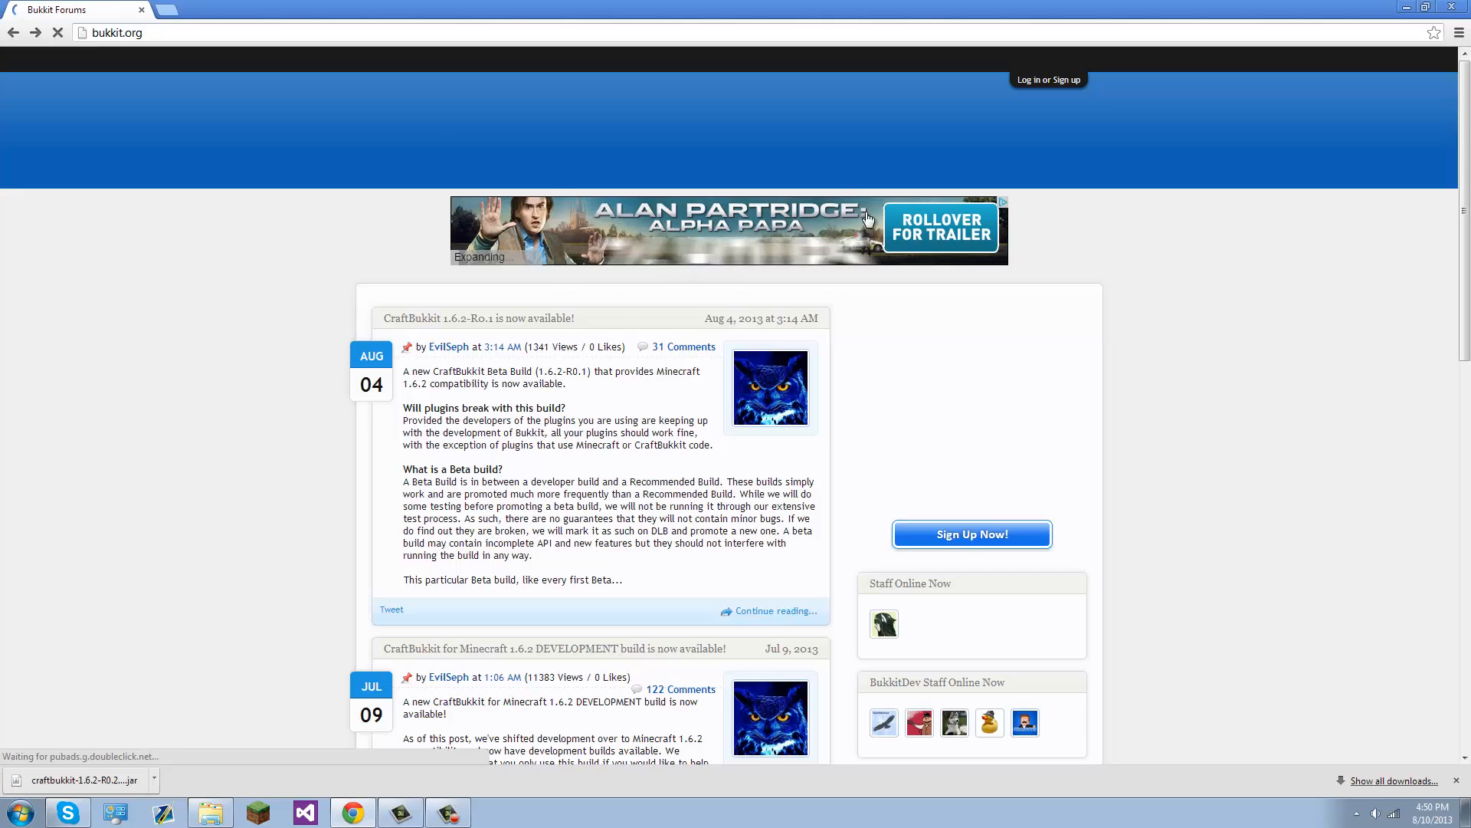
click(829, 149)
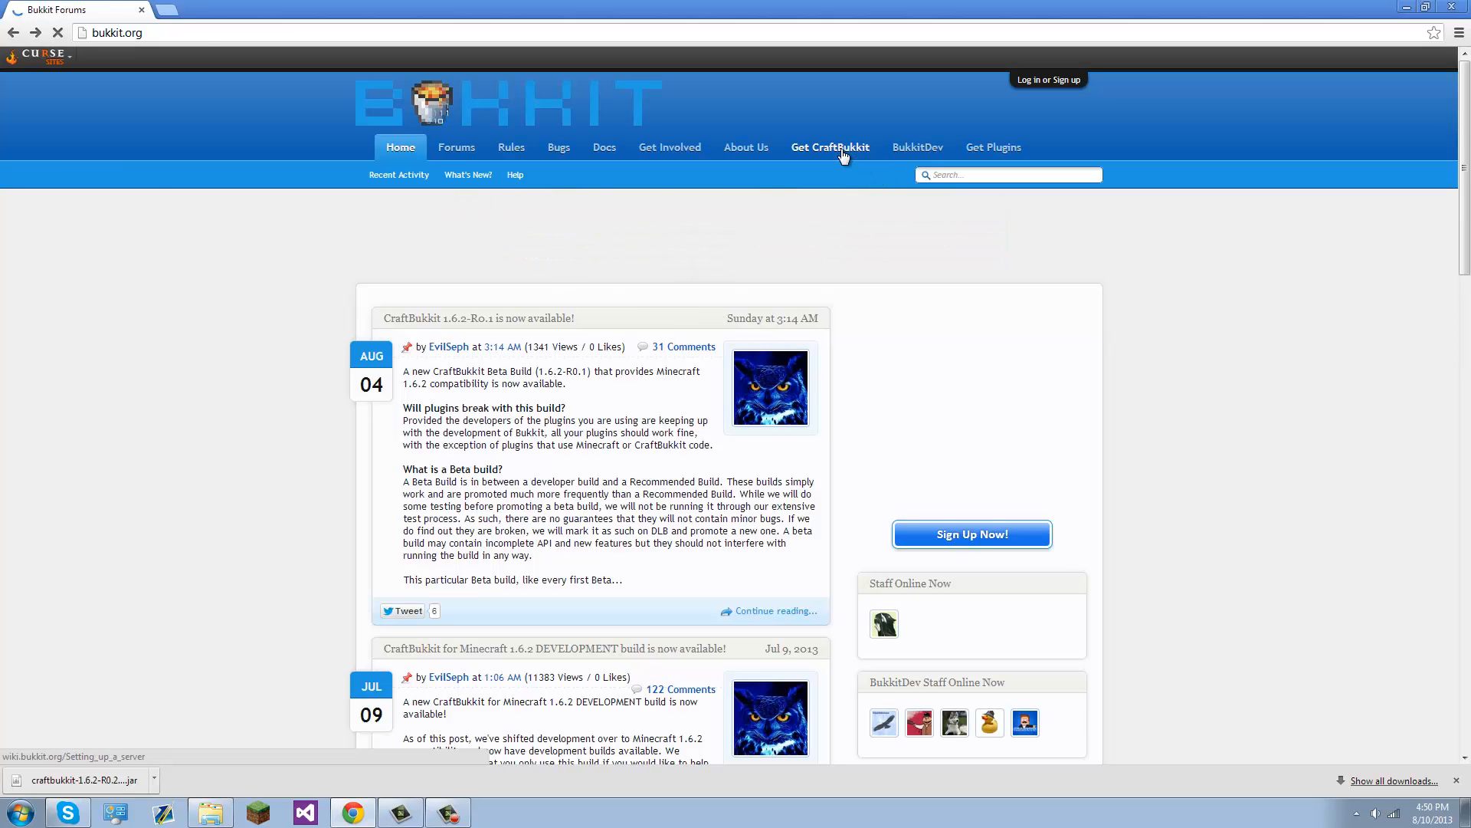
scroll(417, 321, down, 4)
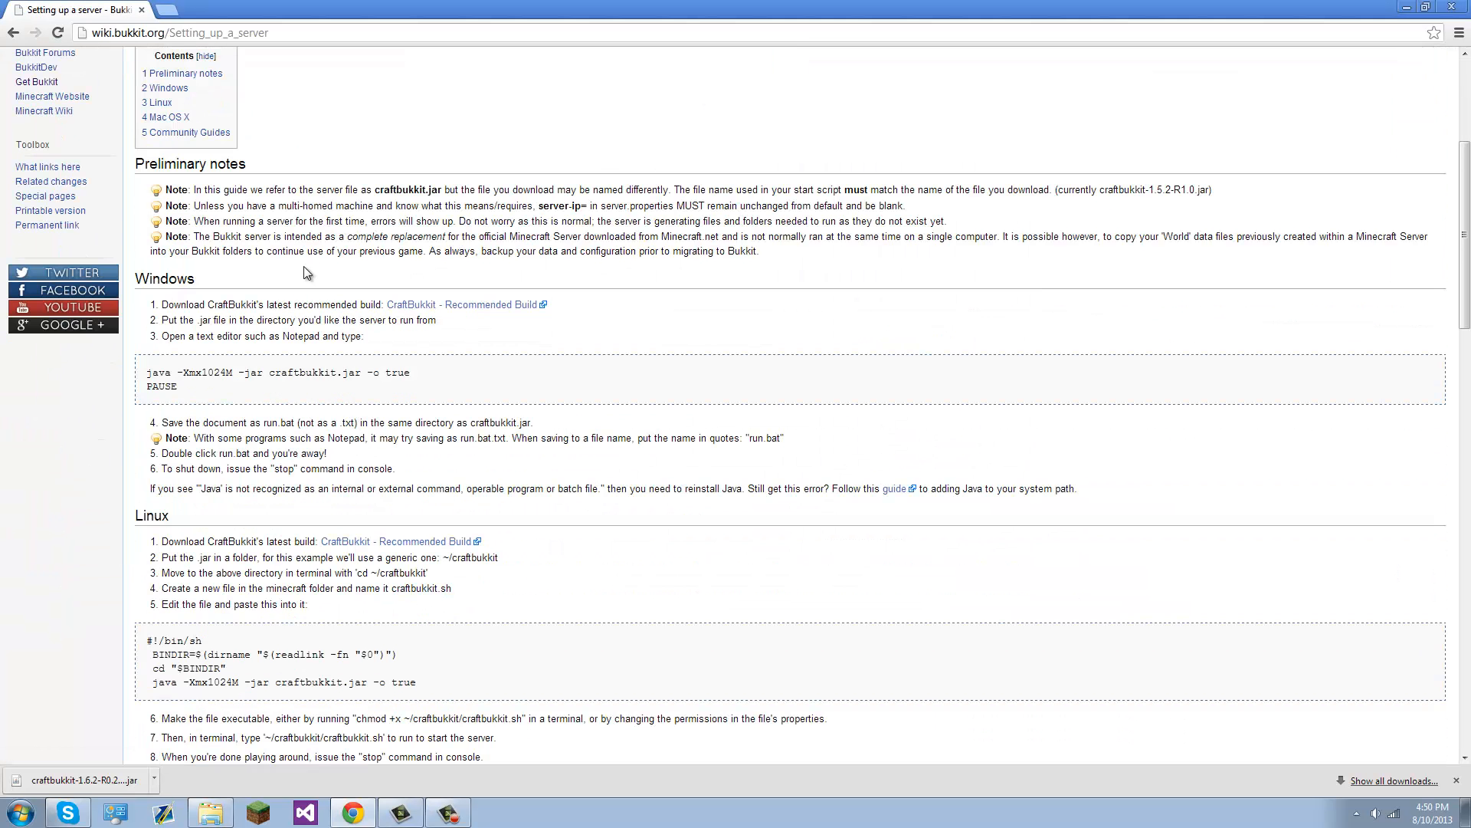
drag(1093, 501, 1124, 486)
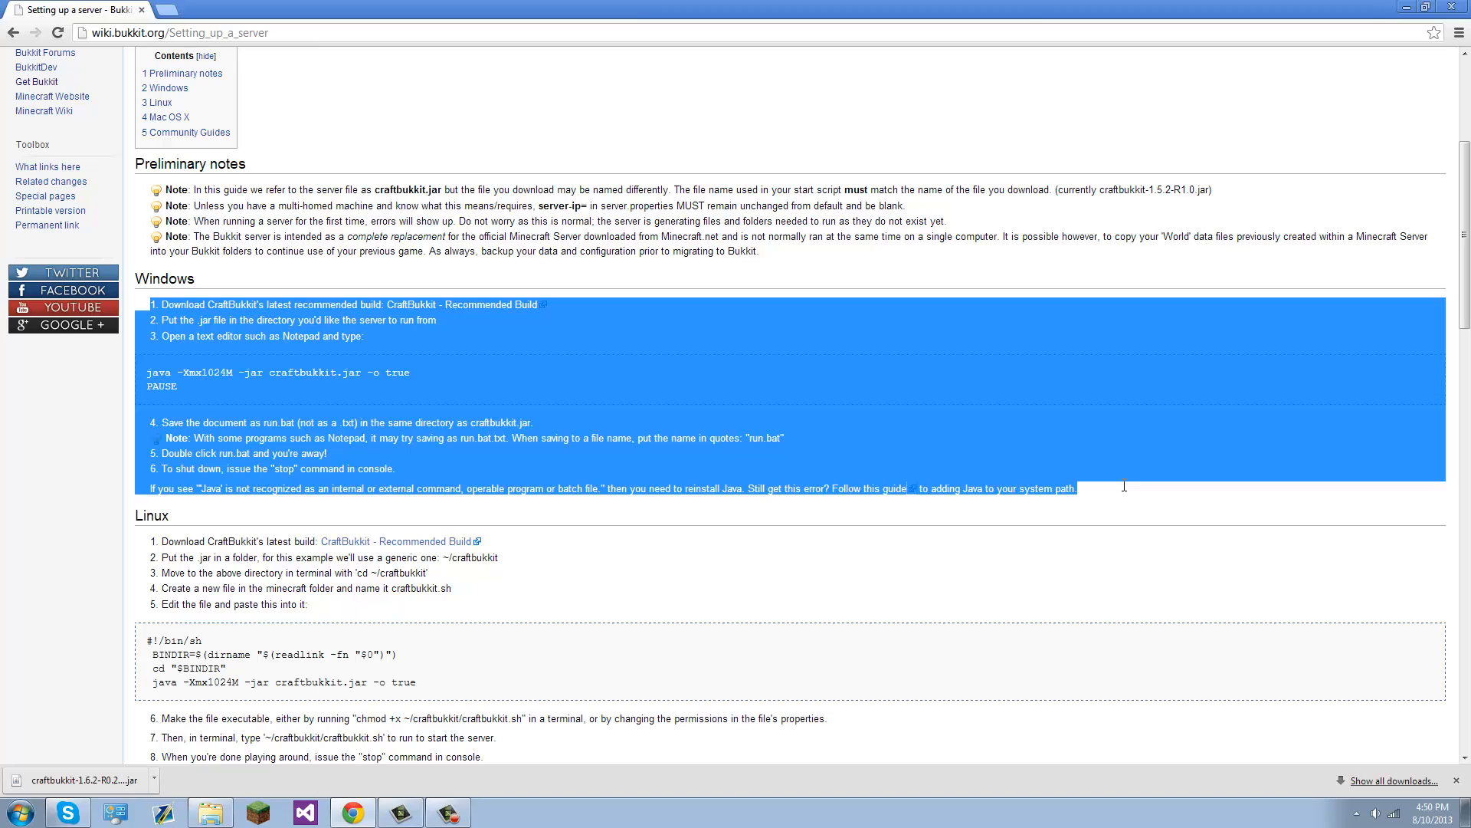
click(1124, 485)
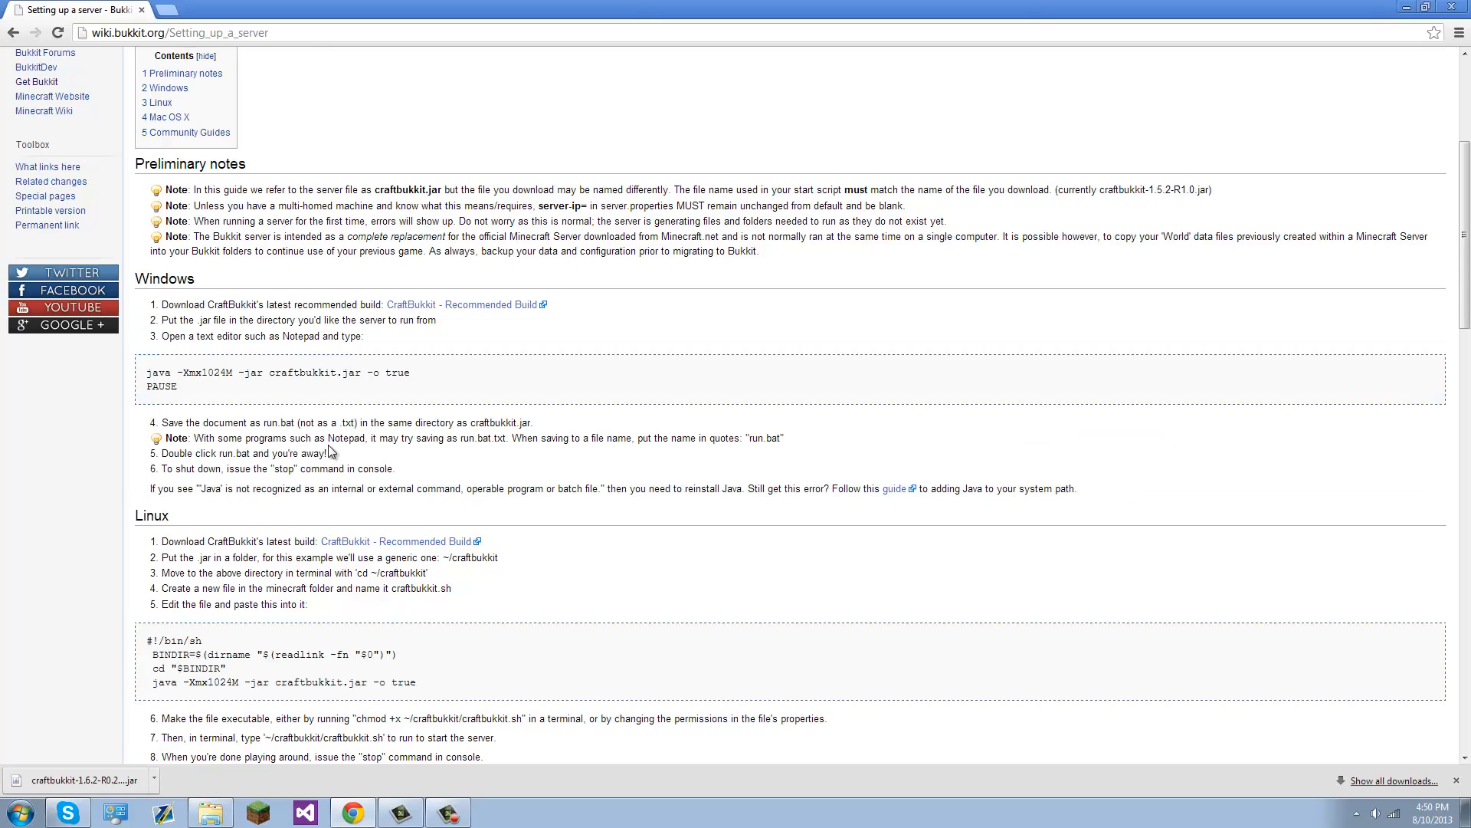
click(352, 812)
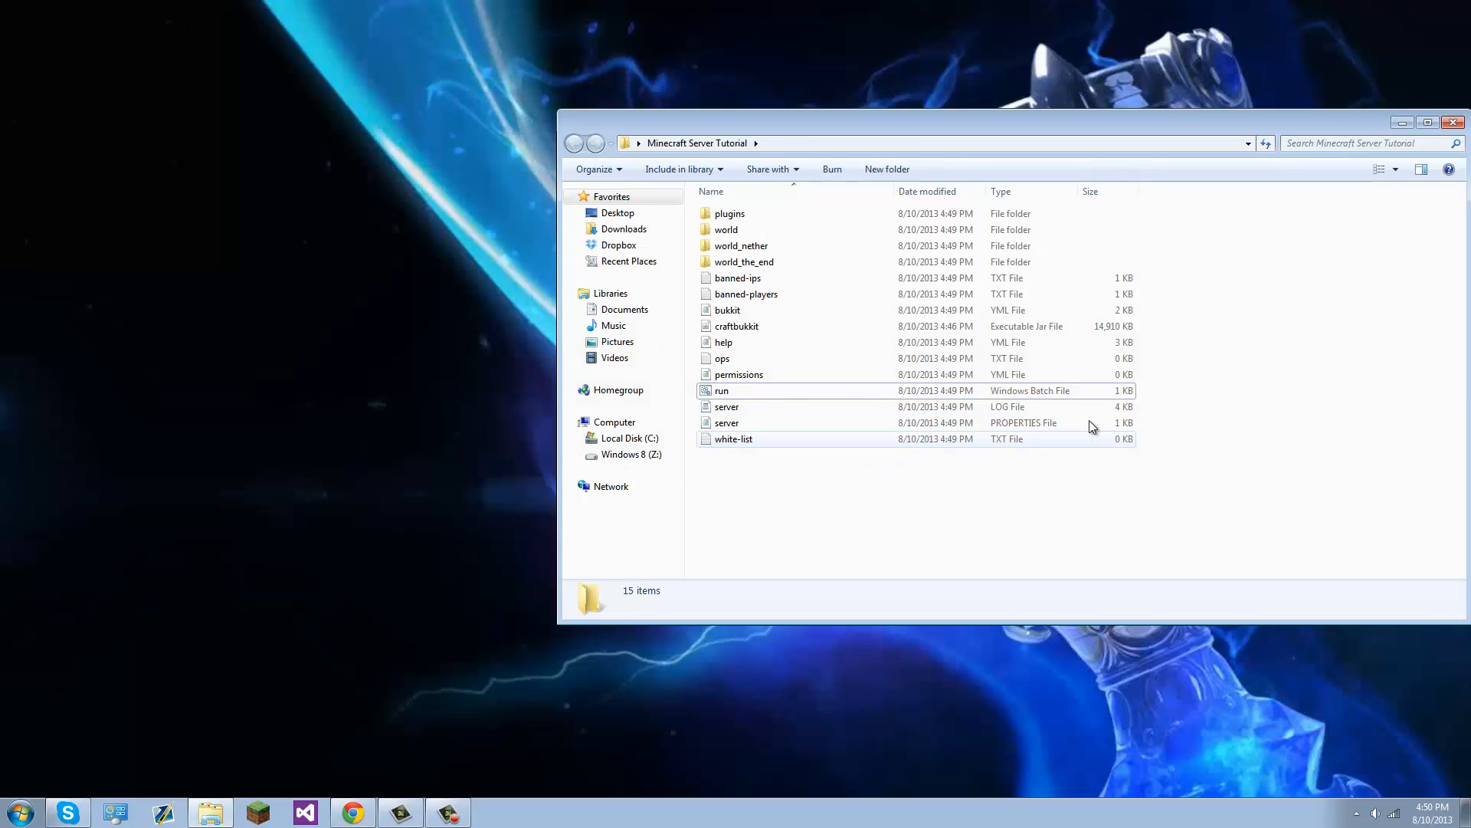
- Open the server PROPERTIES file from the server folder in Notepad++ and maximize the editor window
click(774, 423)
click(1004, 407)
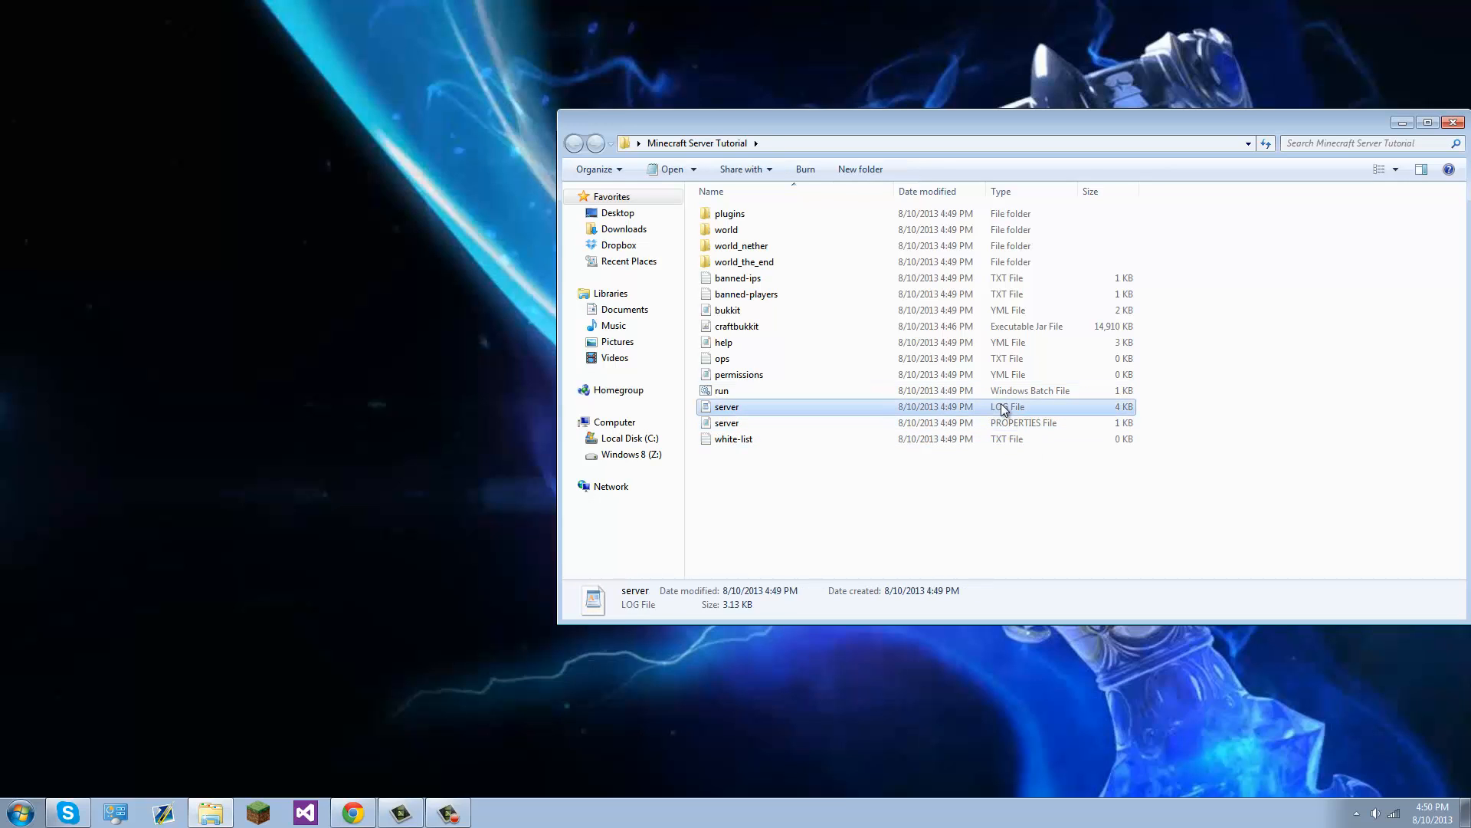
click(1004, 423)
right_click(757, 422)
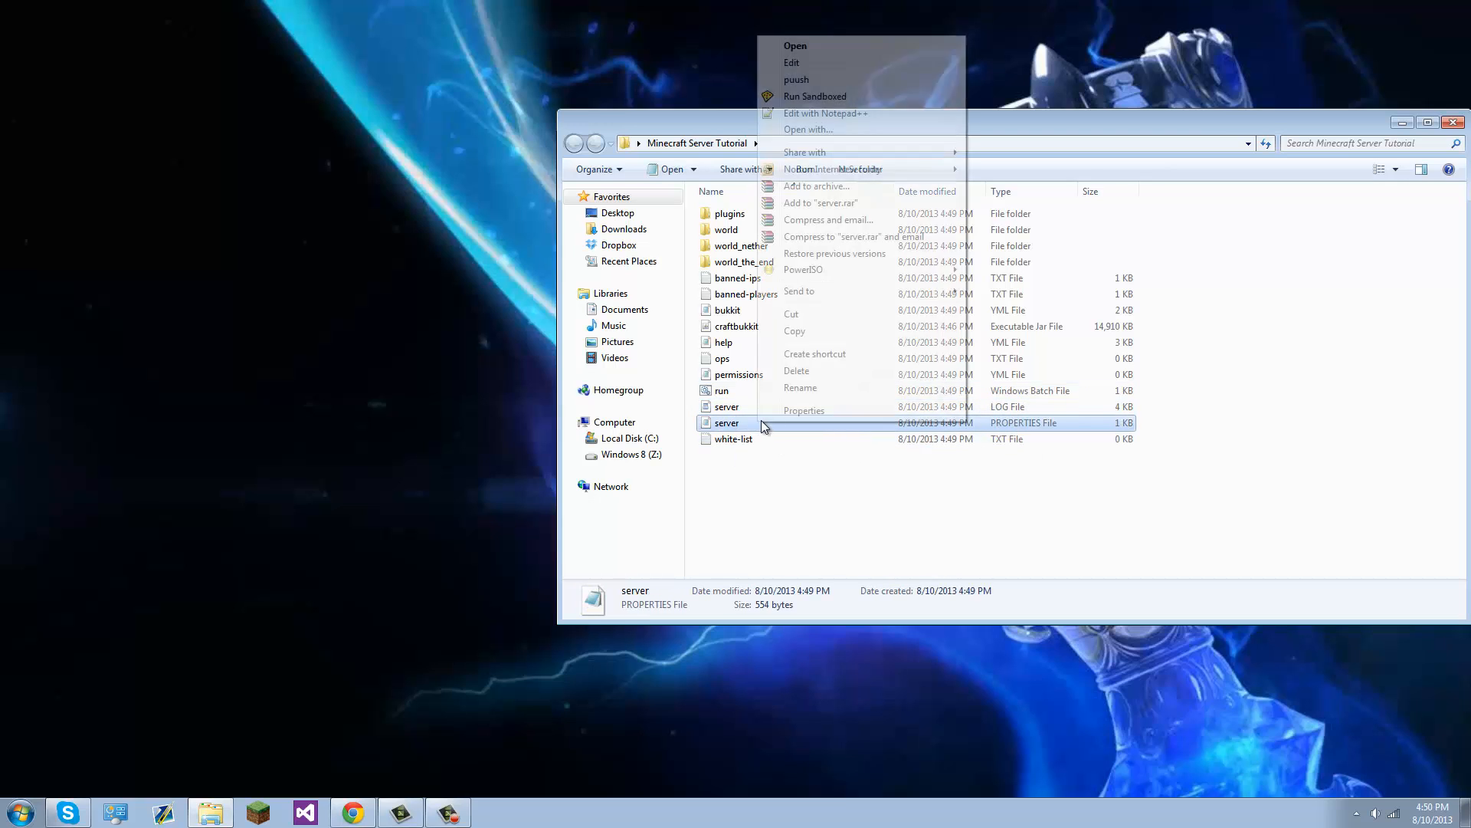
click(857, 115)
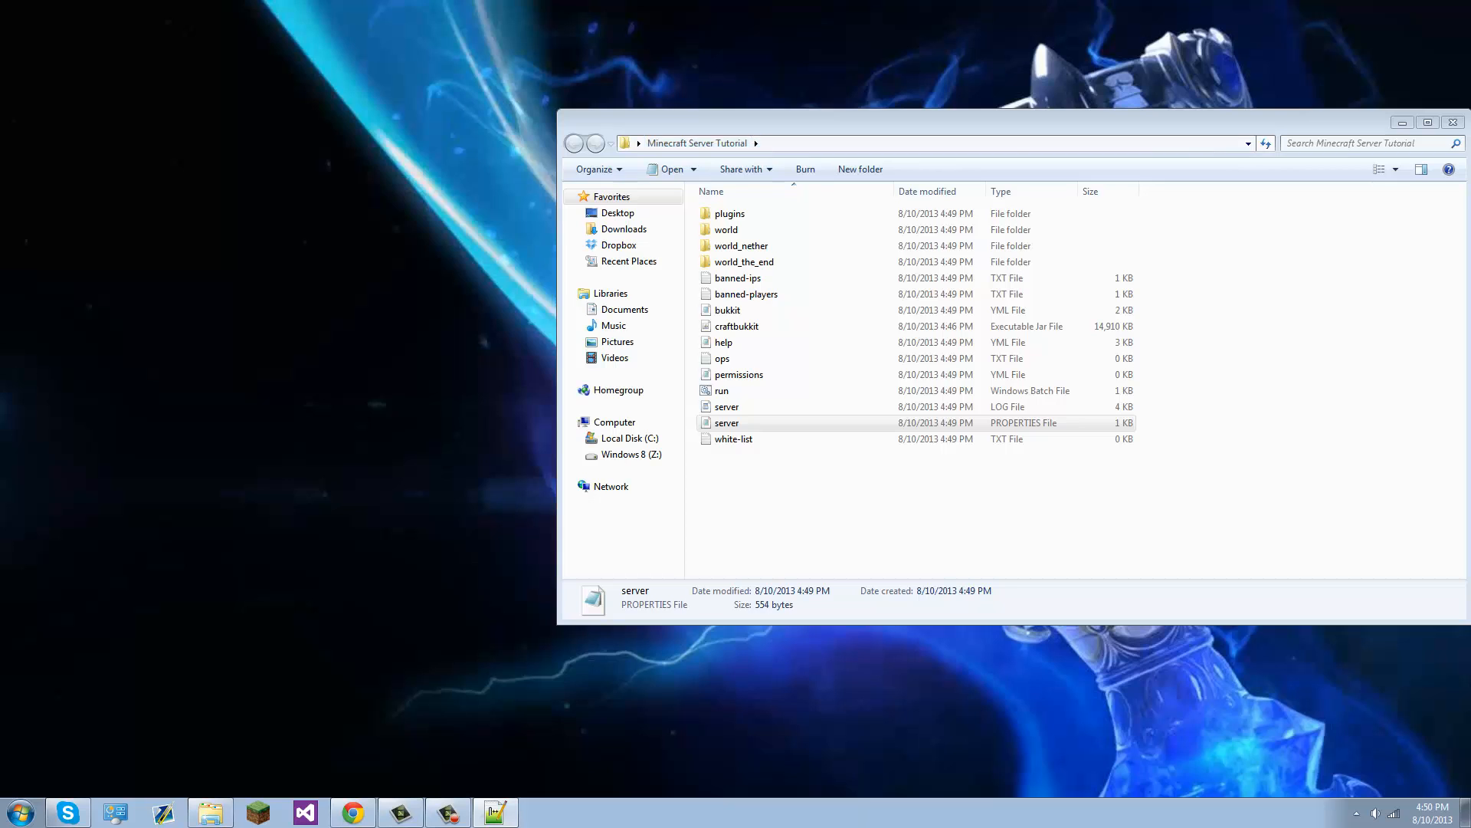
drag(232, 143, 325, 3)
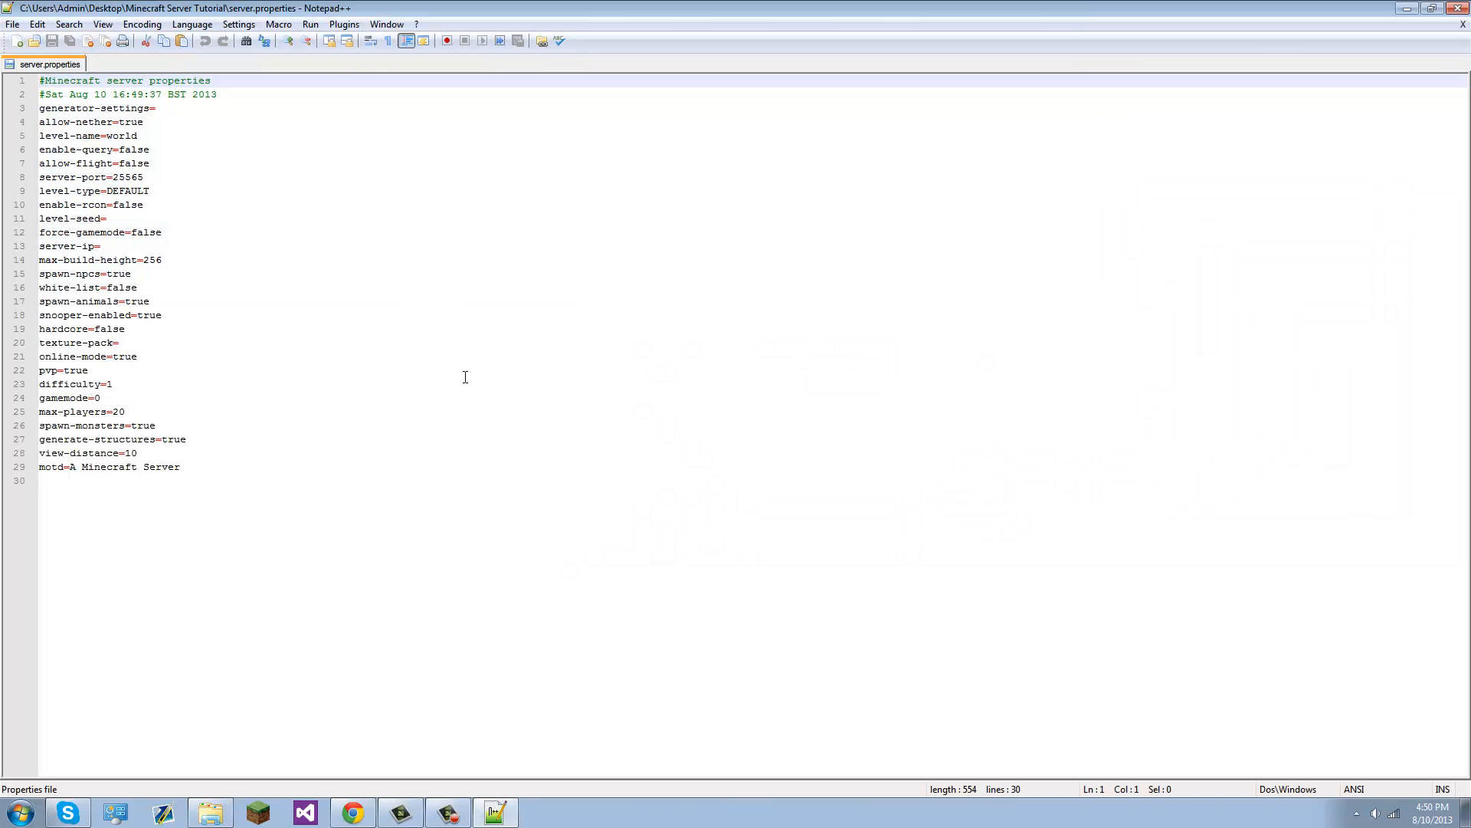
- Set the allow-nether property to false in server.properties
click(334, 192)
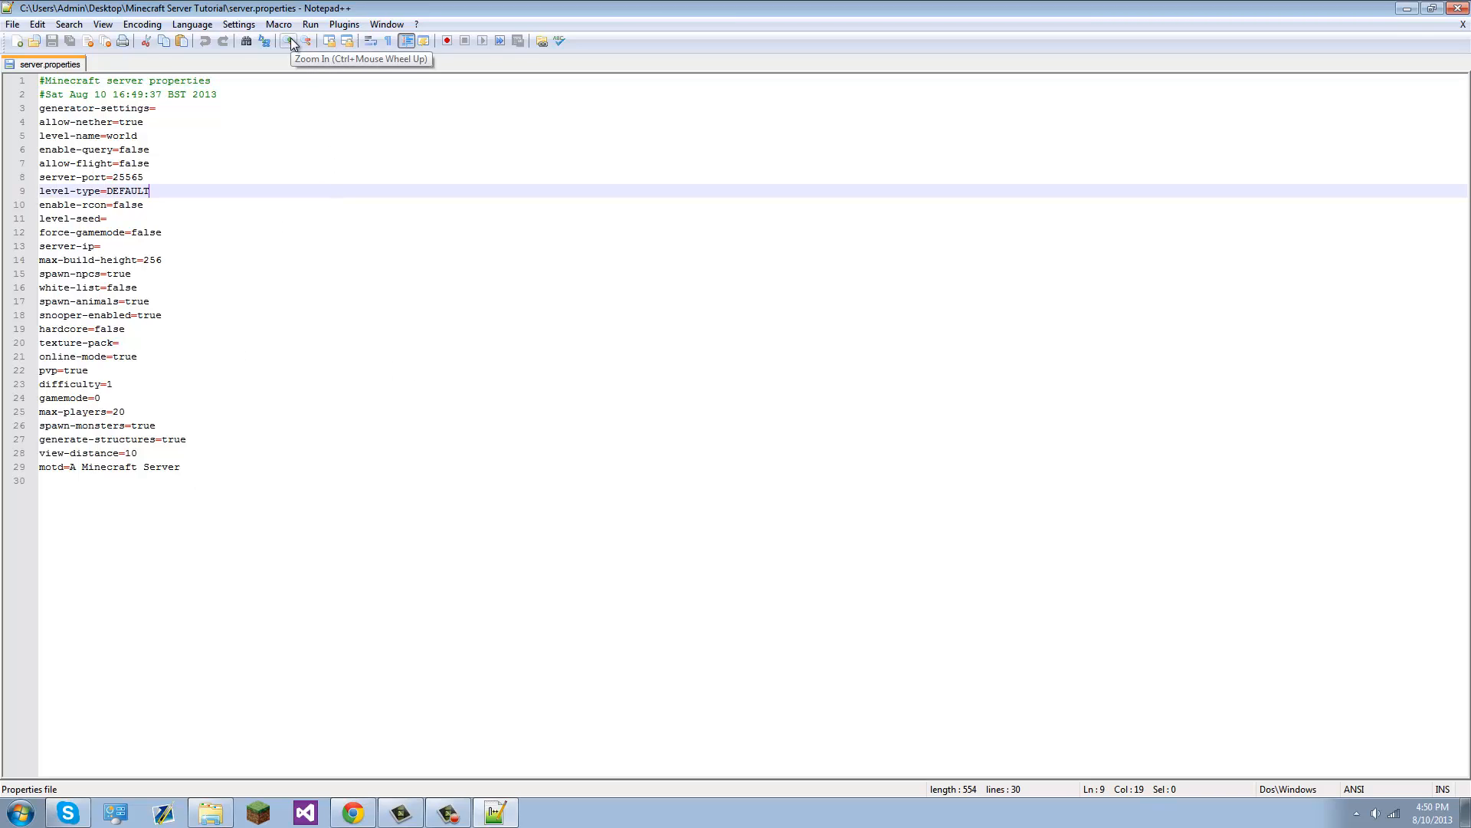
double_click(123, 123)
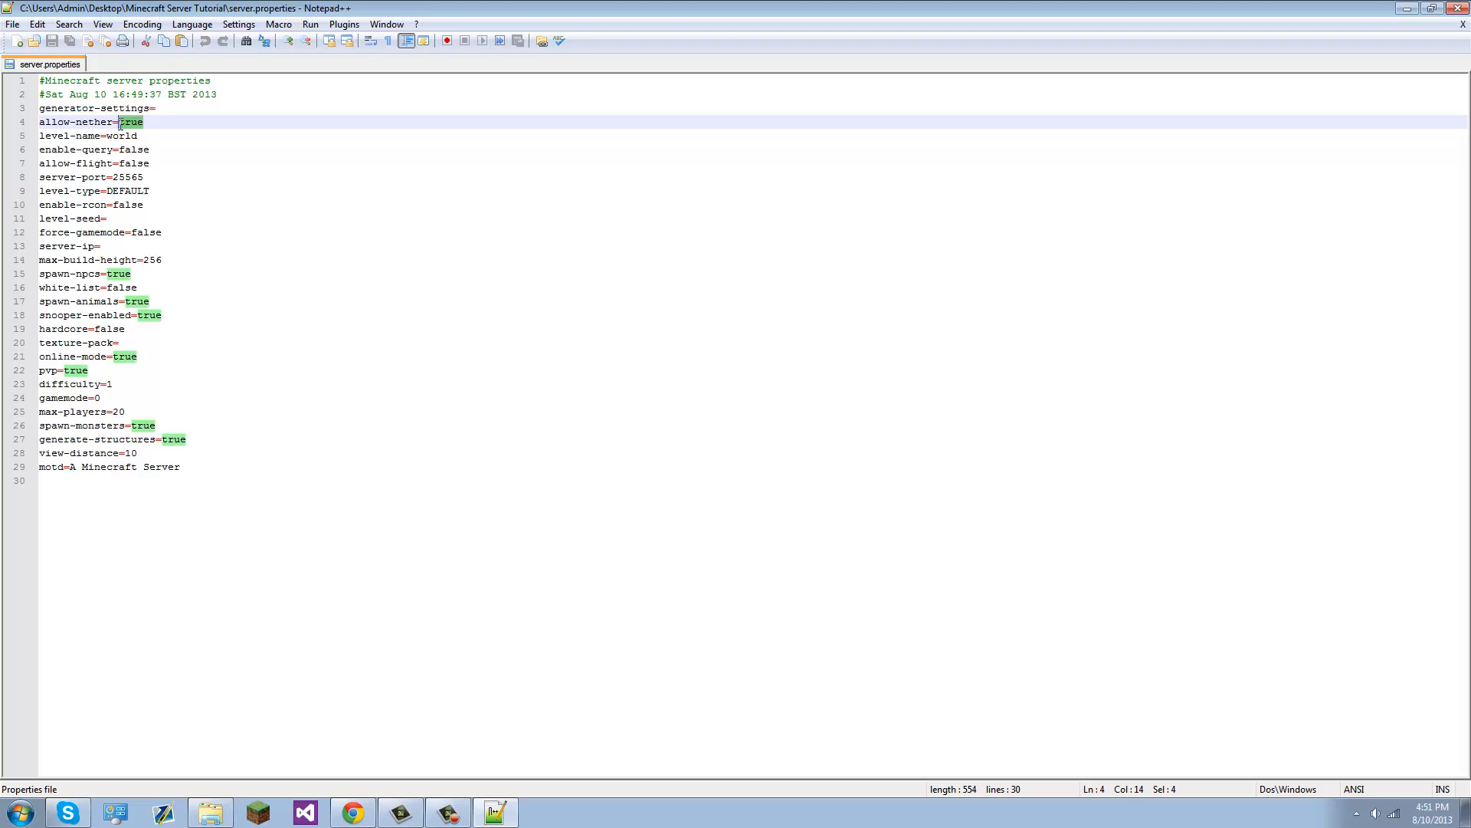
text(false)
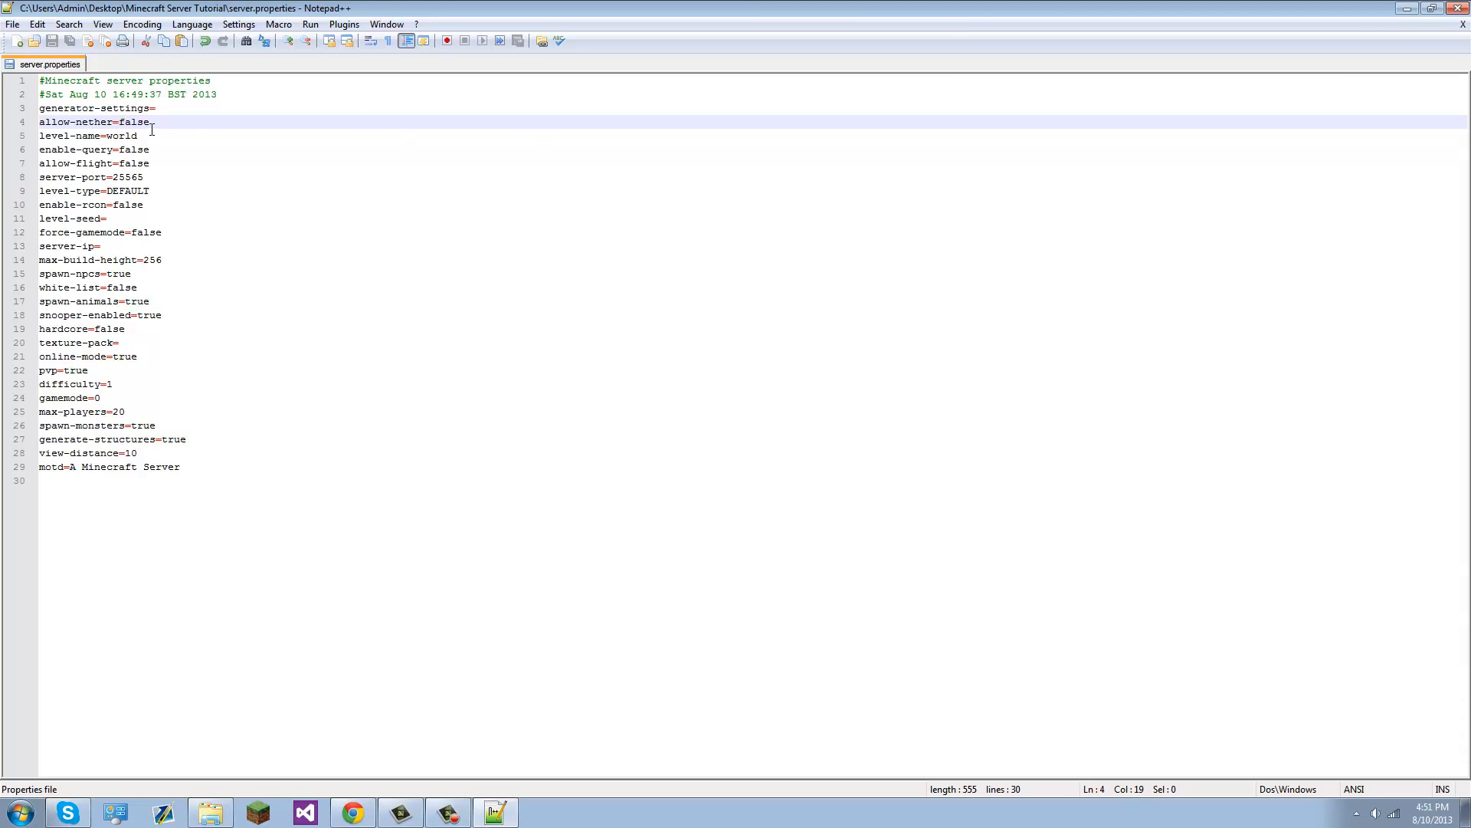
- Change the level-name property to main and save the file
double_click(117, 136)
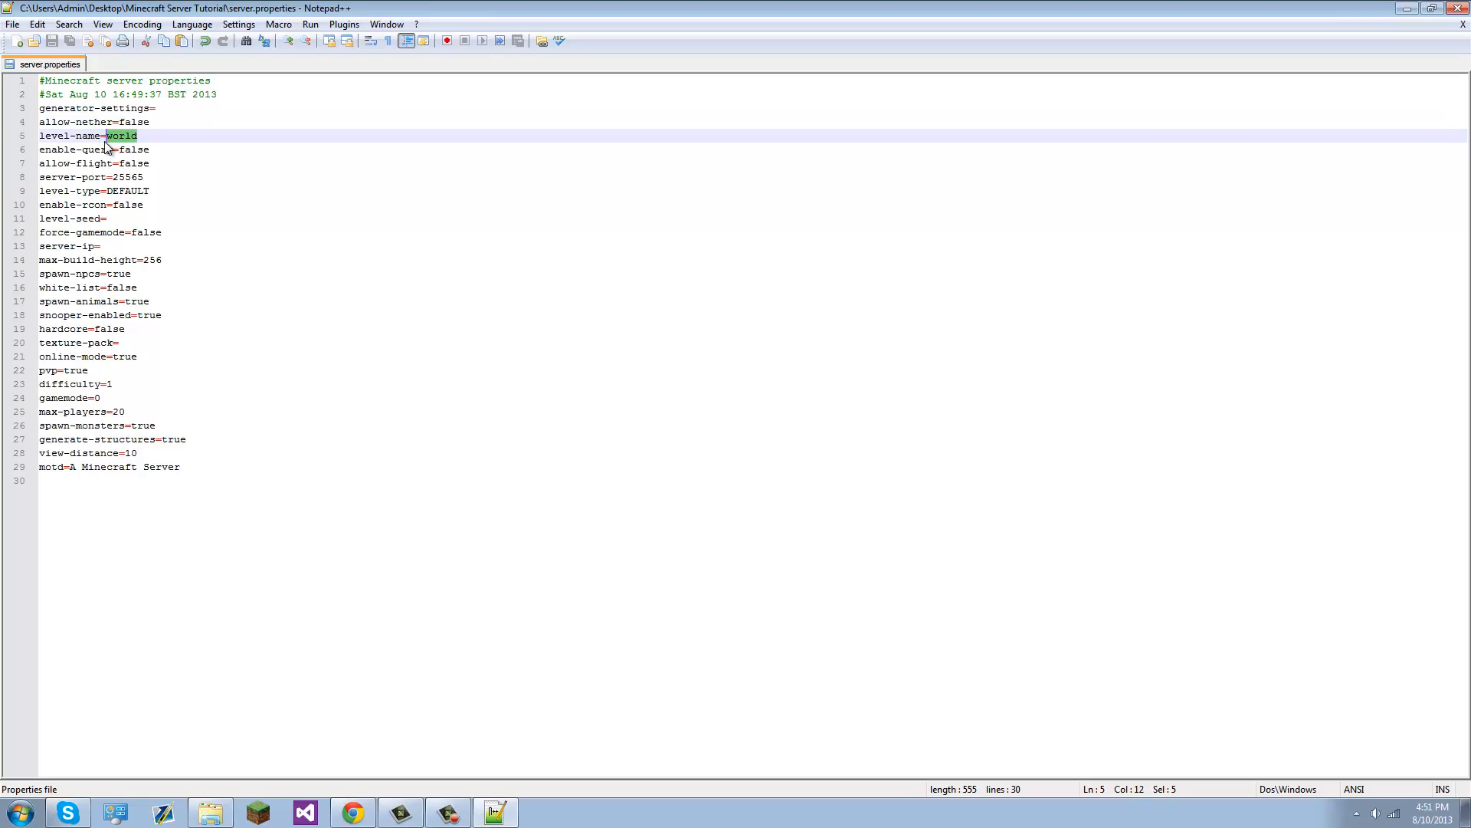
text(tutorial)
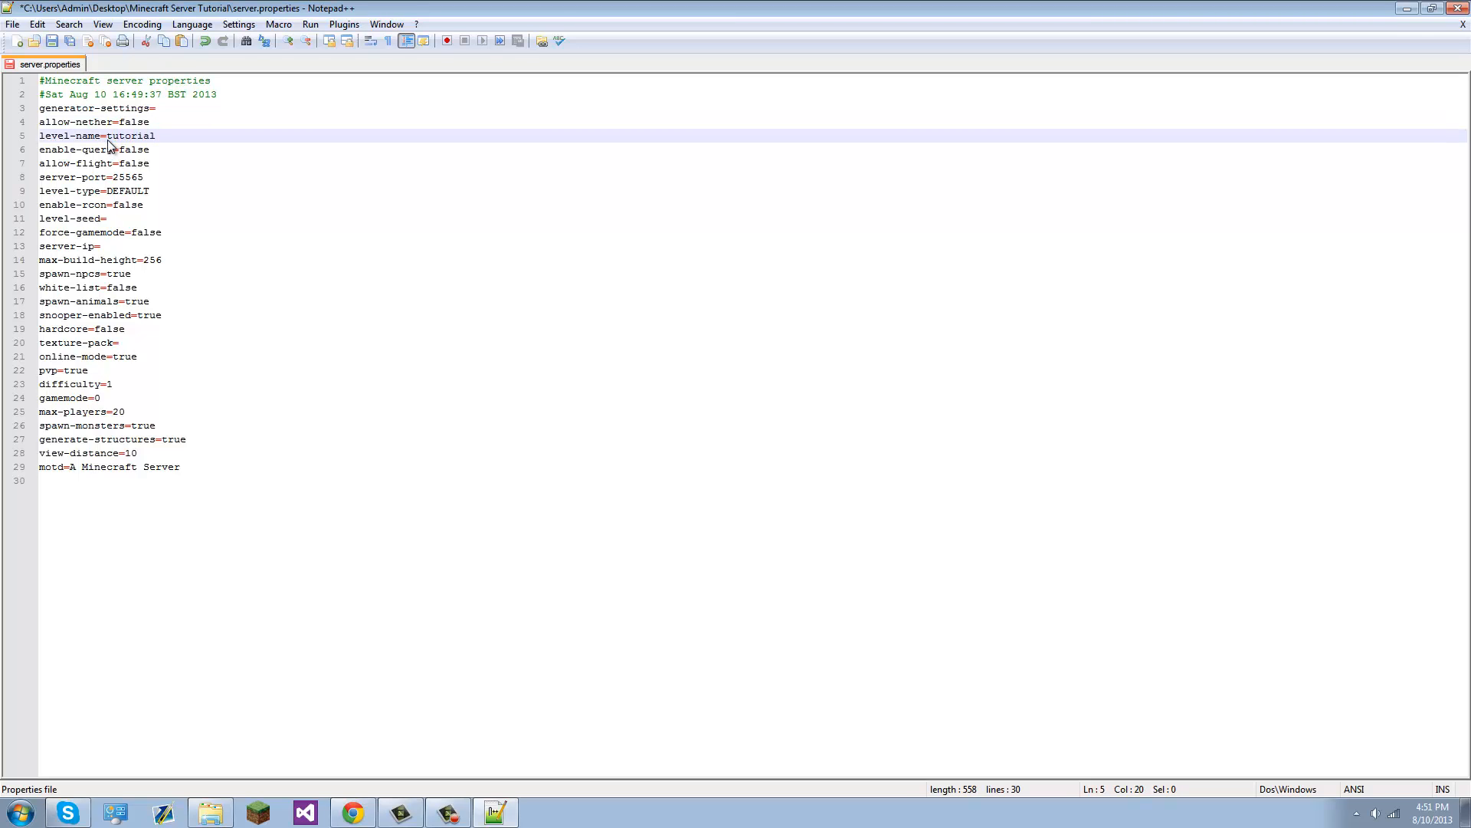
key(ctrl+s)
key(BackSpace)
key(ctrl+s)
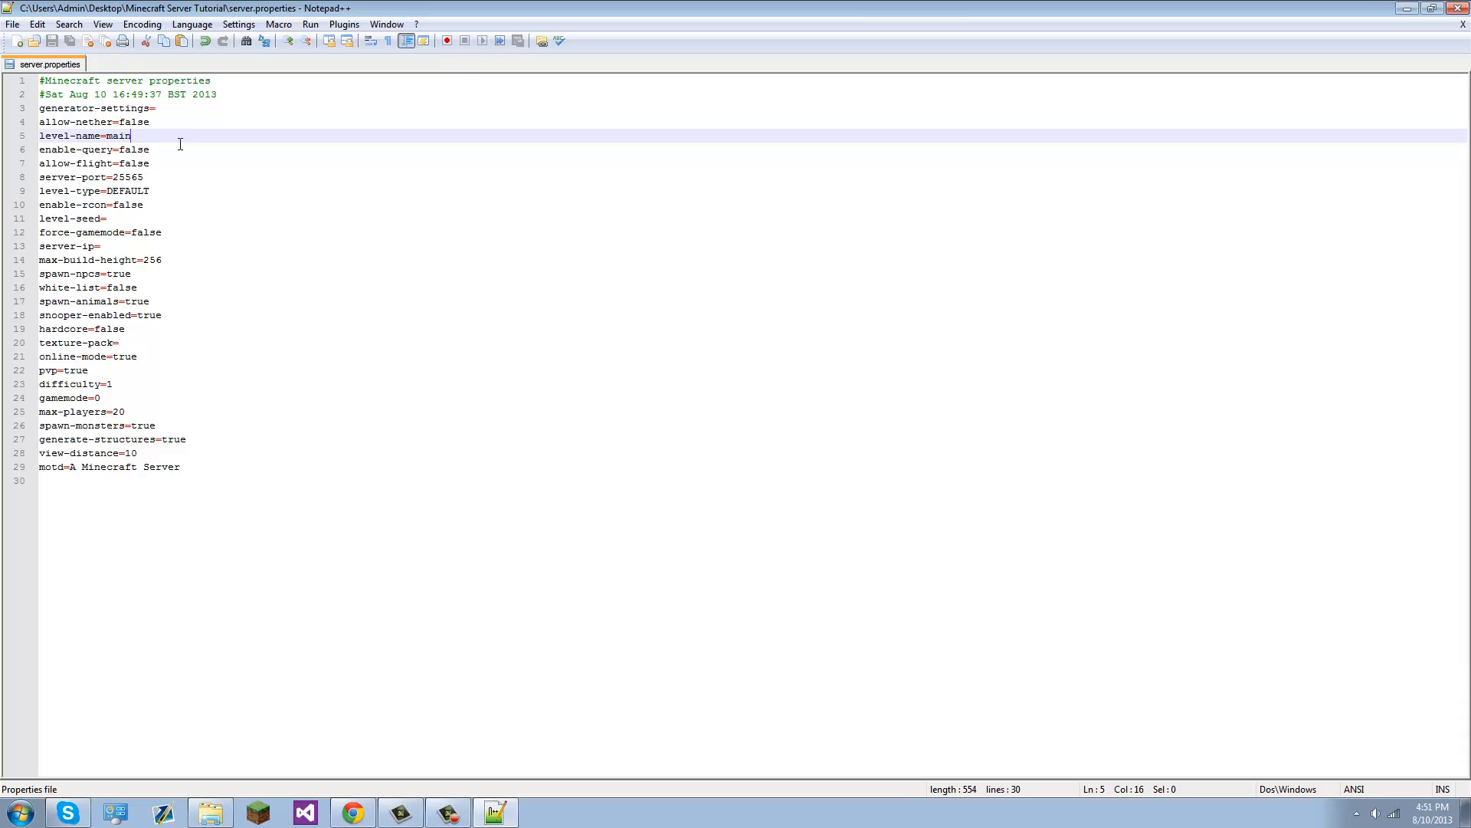
- Review the enable-query, allow-flight and server-port properties without editing them
drag(150, 149, 118, 163)
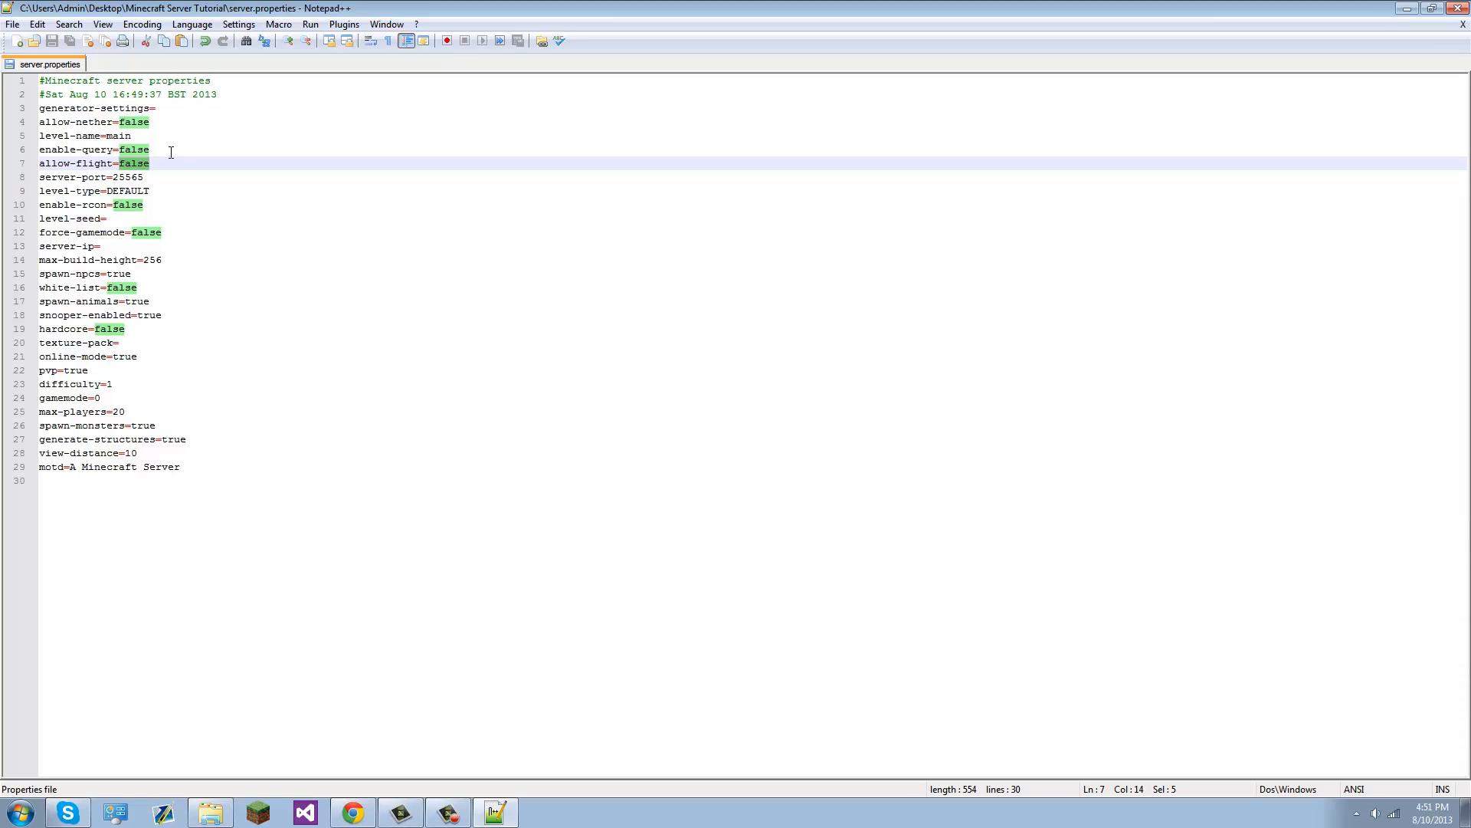
drag(158, 161, 119, 164)
triple_click(120, 166)
click(201, 168)
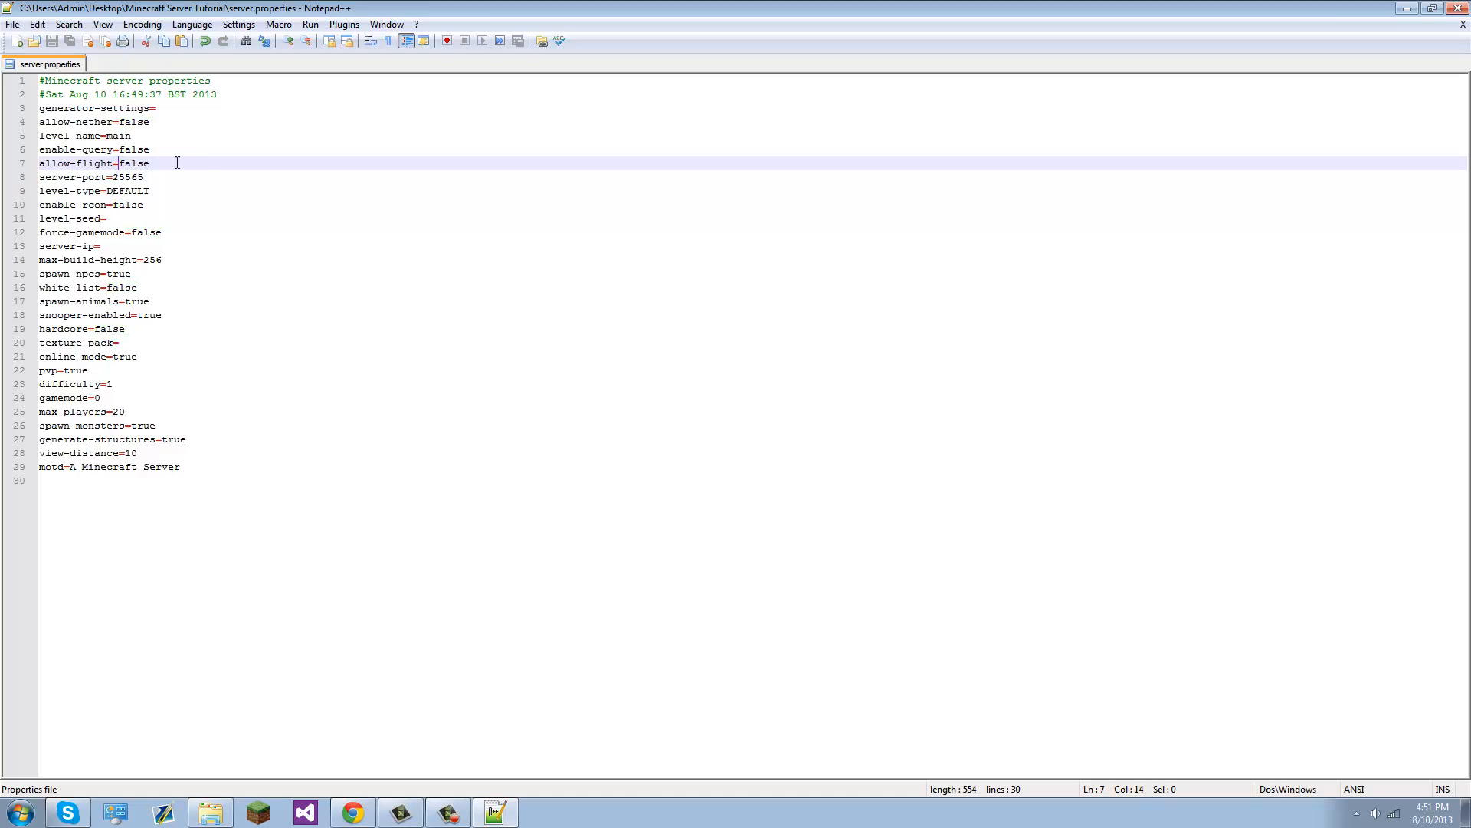
drag(154, 163, 119, 164)
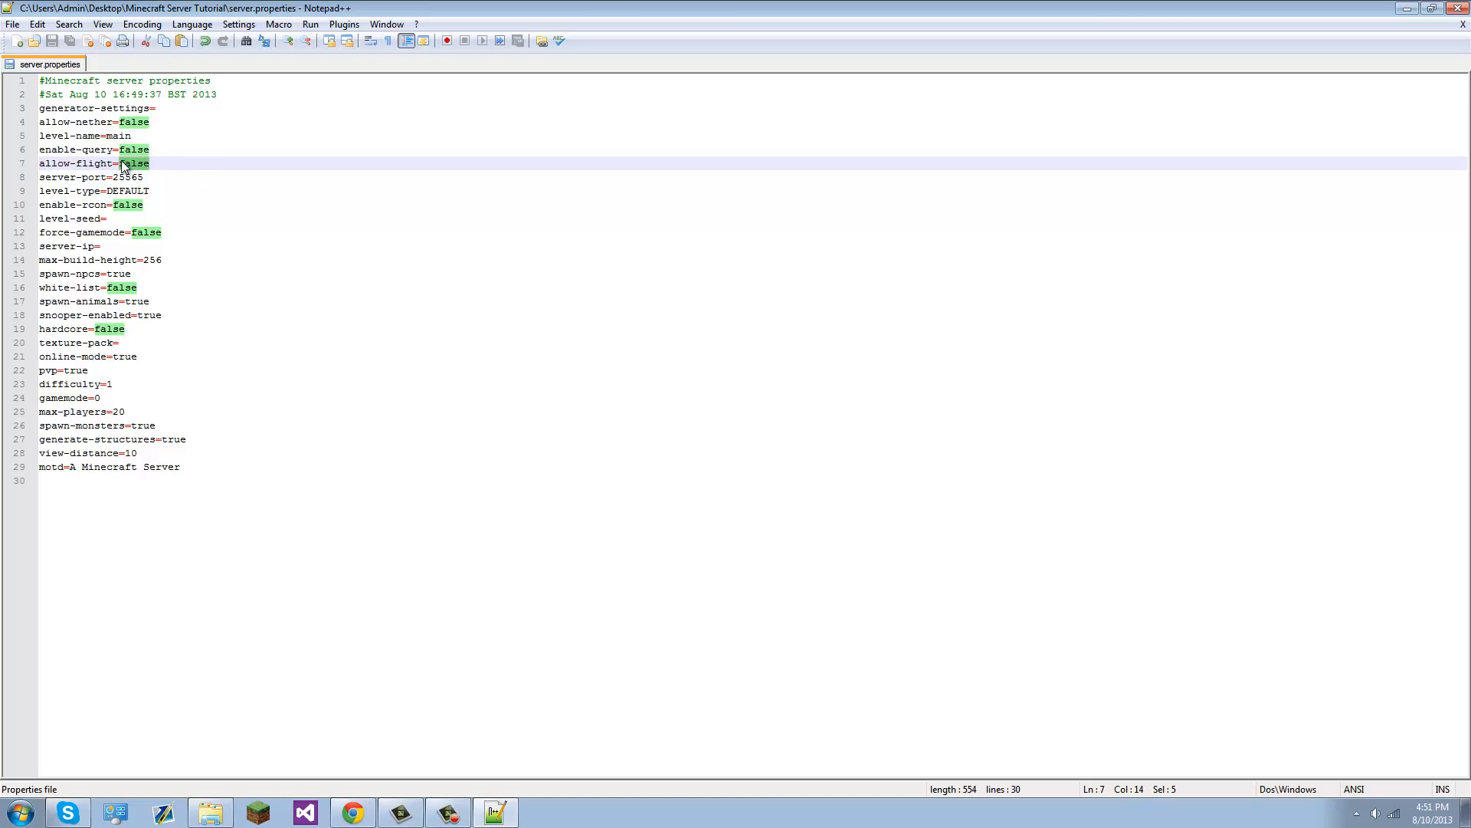
click(157, 181)
drag(157, 181, 113, 179)
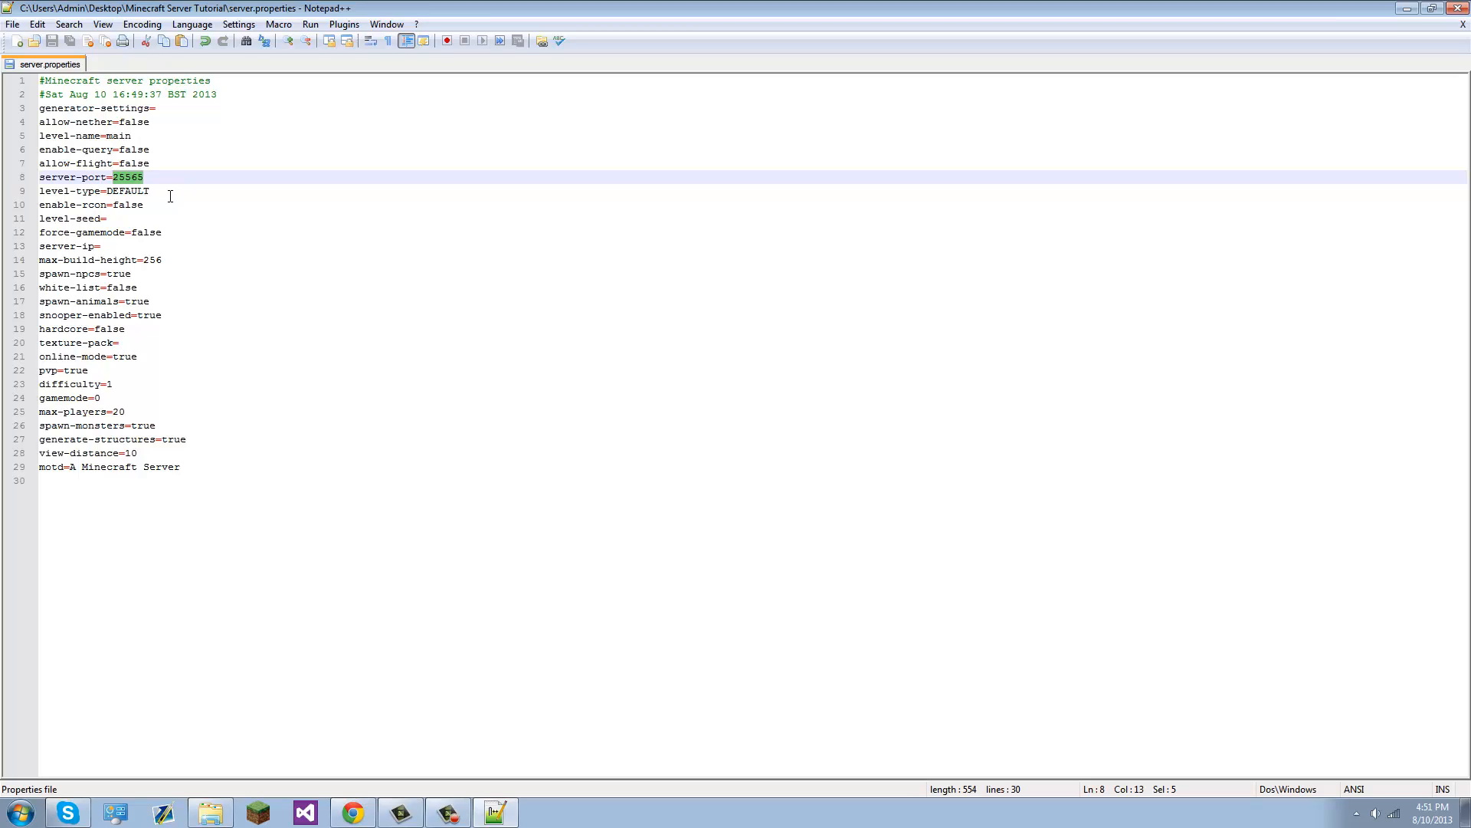
drag(164, 179, 115, 179)
click(151, 178)
- Try FLAT as the level-type value, restore it to DEFAULT and save the file
drag(151, 192, 107, 193)
text(FLAT)
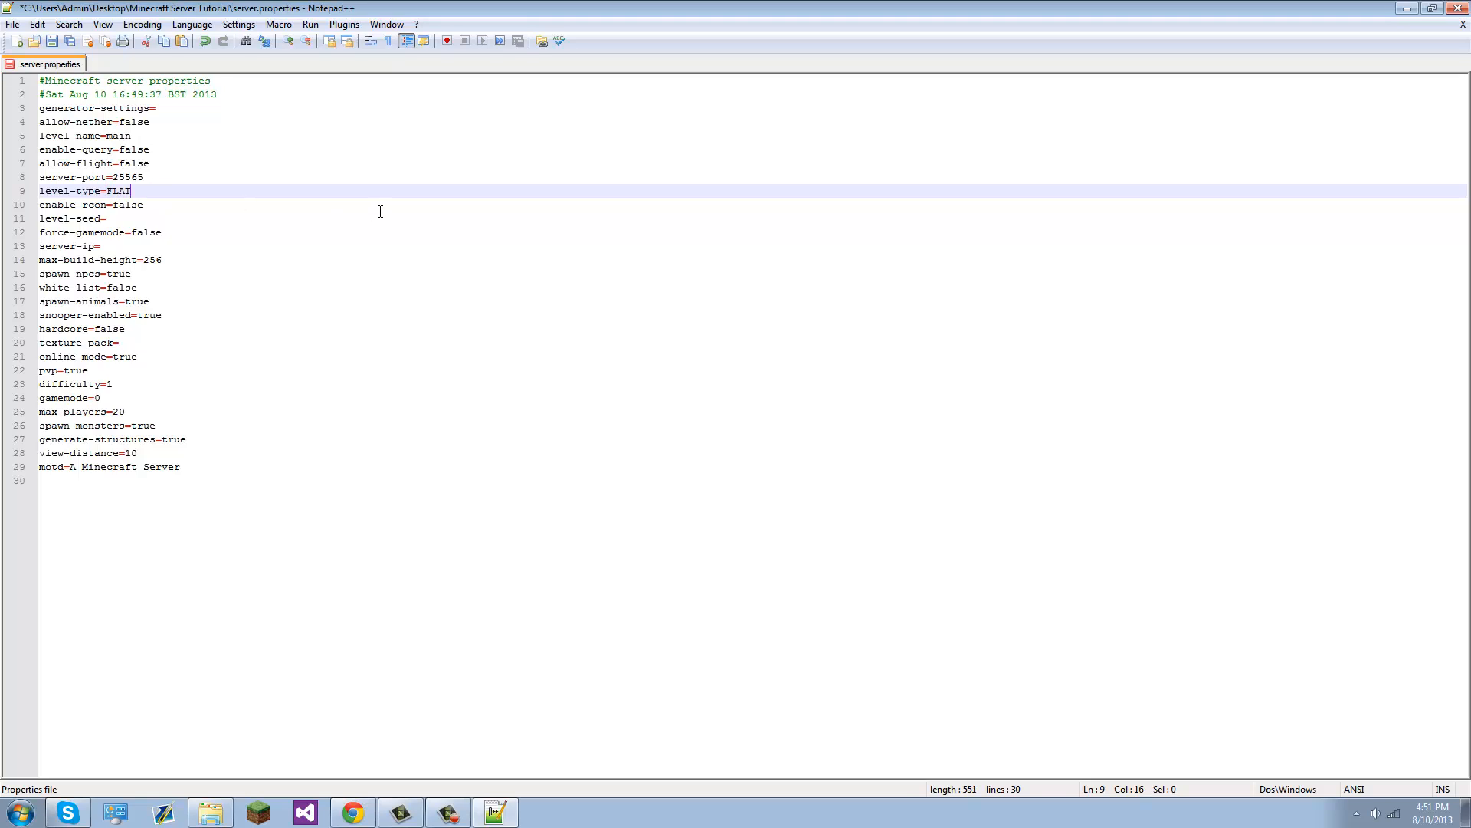
key(BackSpace)
key(BackSpace)
key(BackSpace)
key(BackSpace)
text(DEFAULT)
key(ctrl+s)
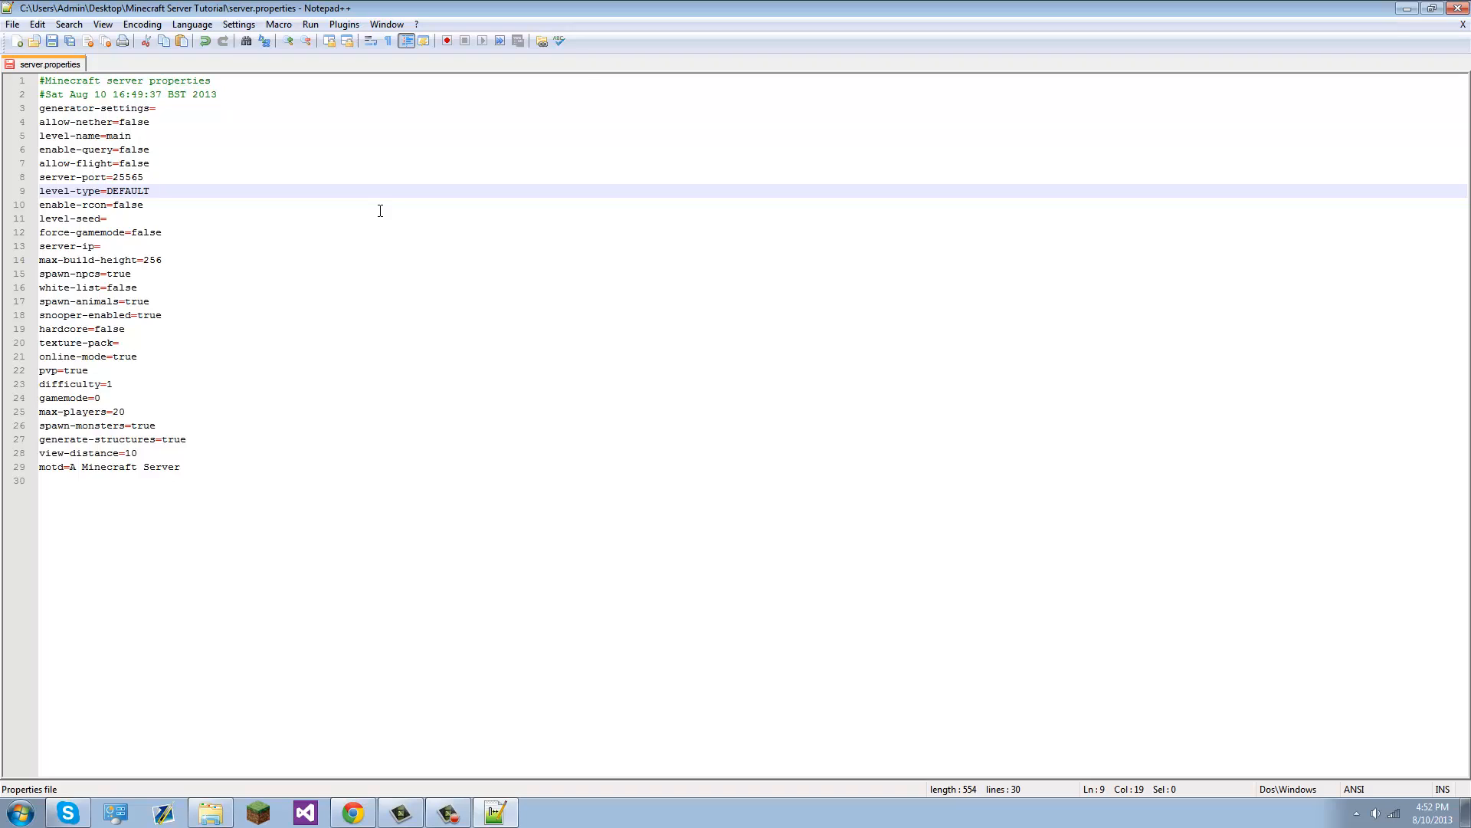
- Enter helloworld as the level-seed value and save the file
click(116, 221)
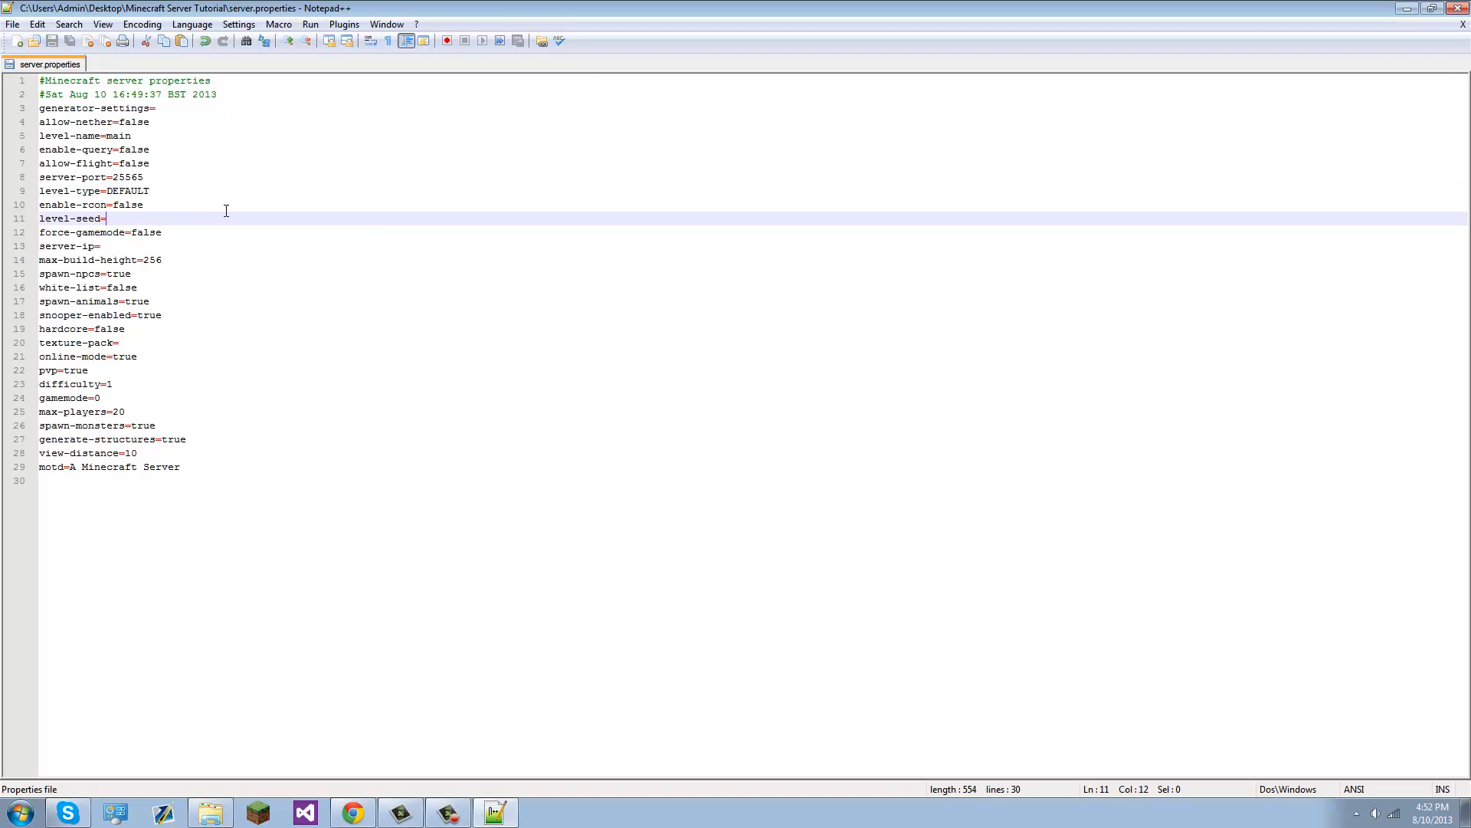
text(helloworld)
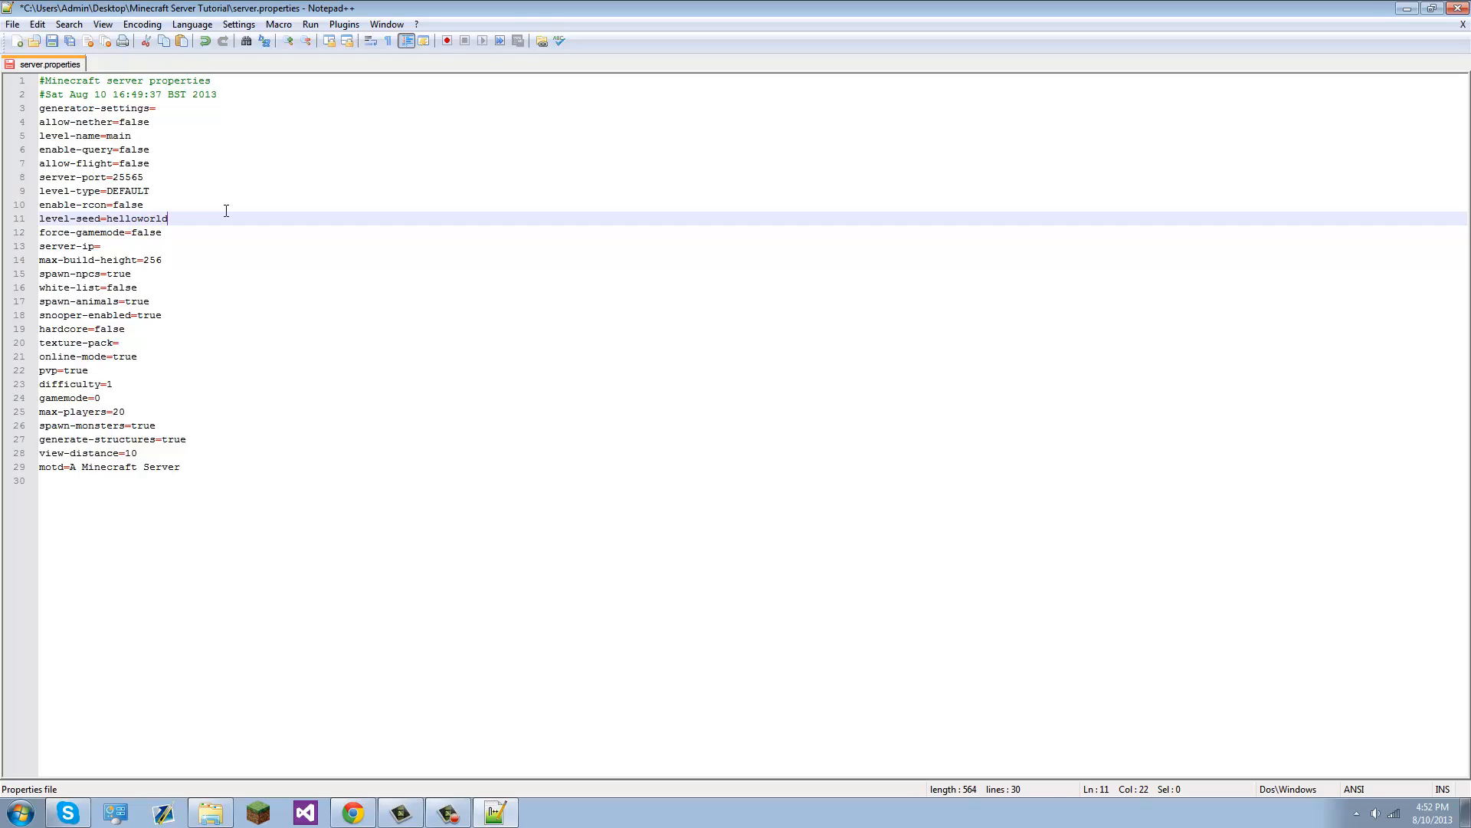
key(ctrl+s)
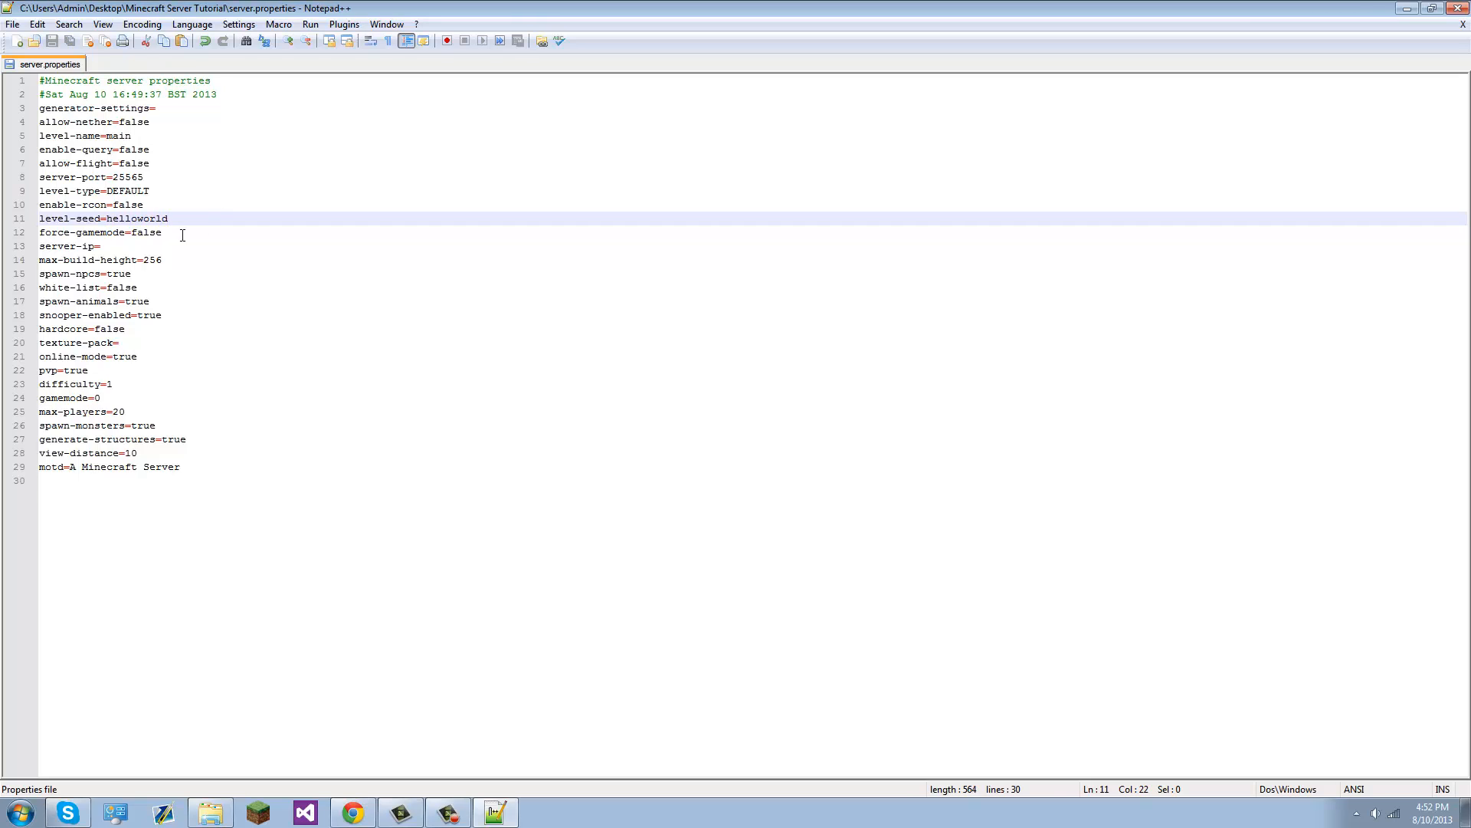
- Check the force-gamemode, server-ip and max-build-height entries, and set spawn-npcs to false and save
double_click(134, 233)
drag(132, 239, 167, 234)
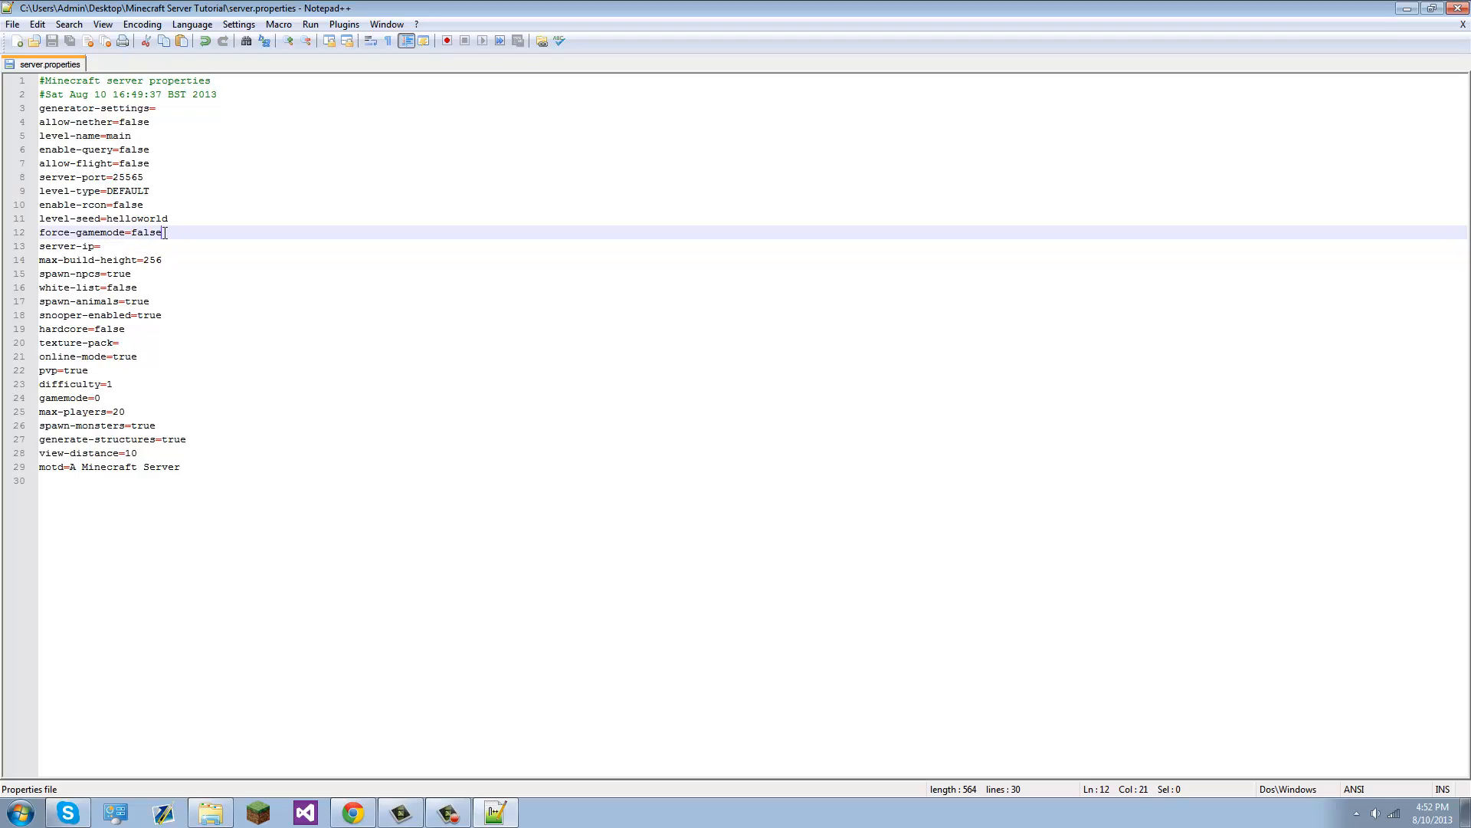
click(136, 259)
click(119, 245)
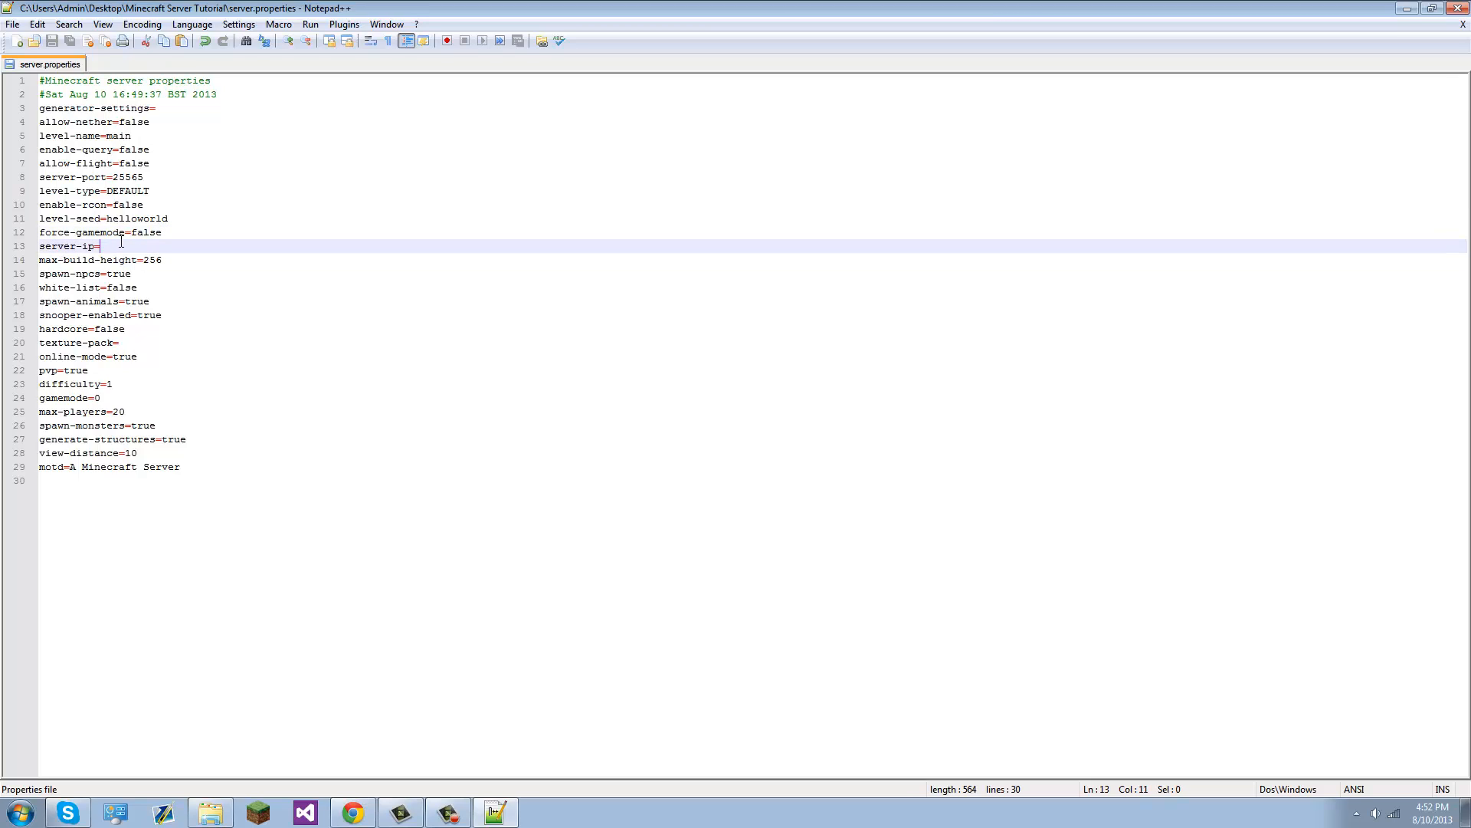
click(158, 261)
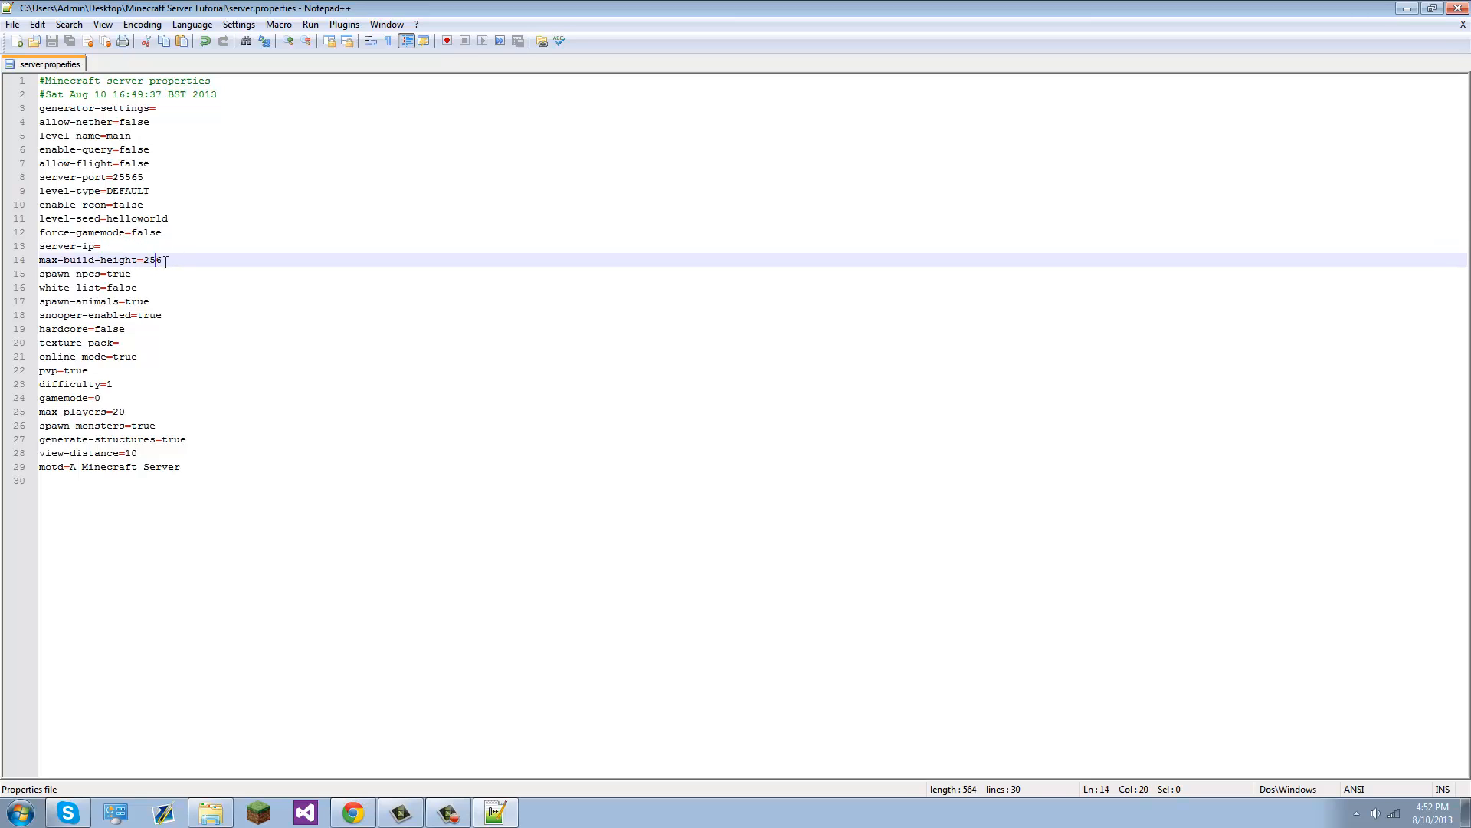
drag(148, 275, 108, 272)
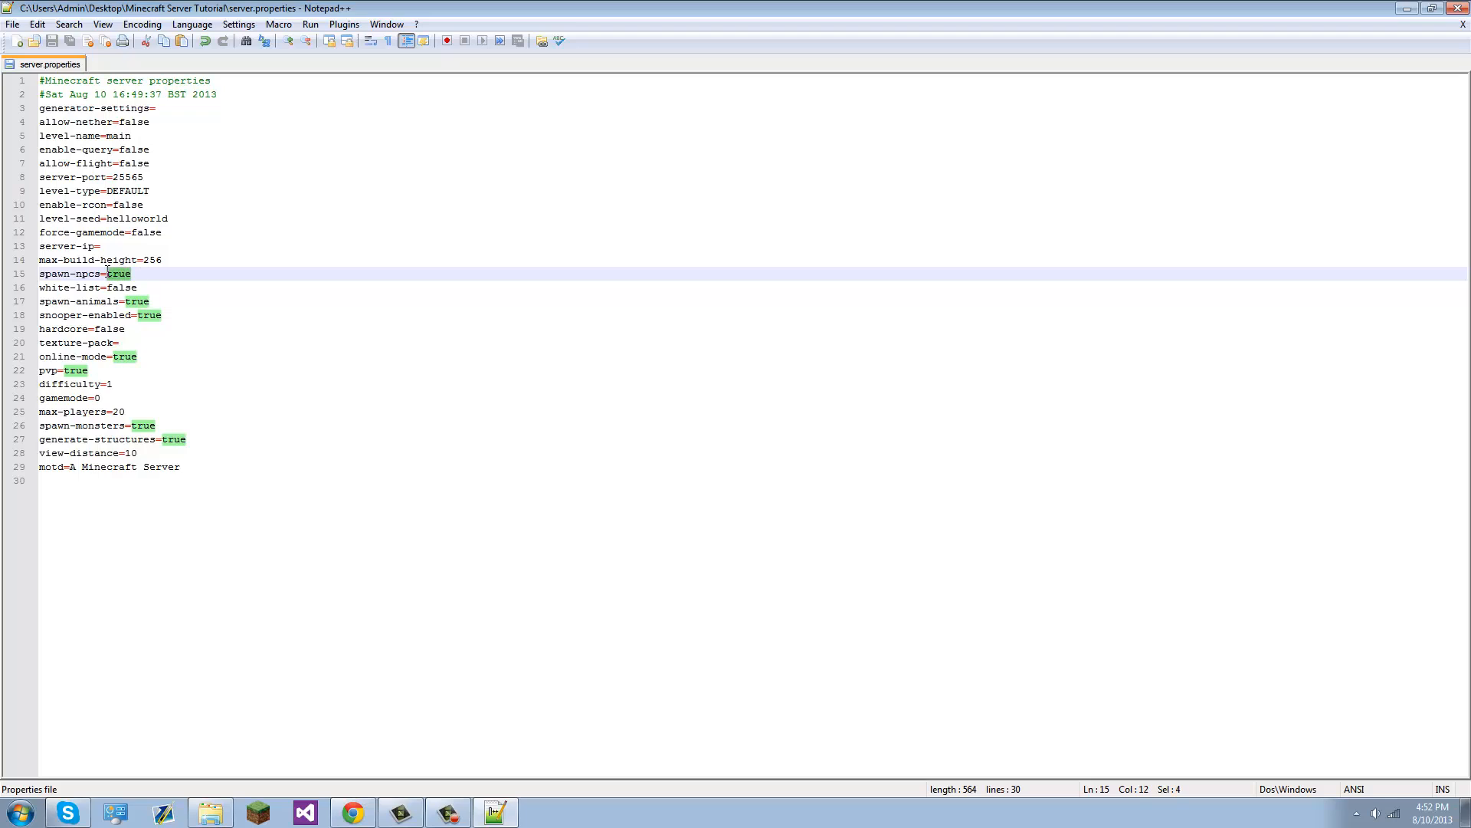
text(fals)
key(ctrl+s)
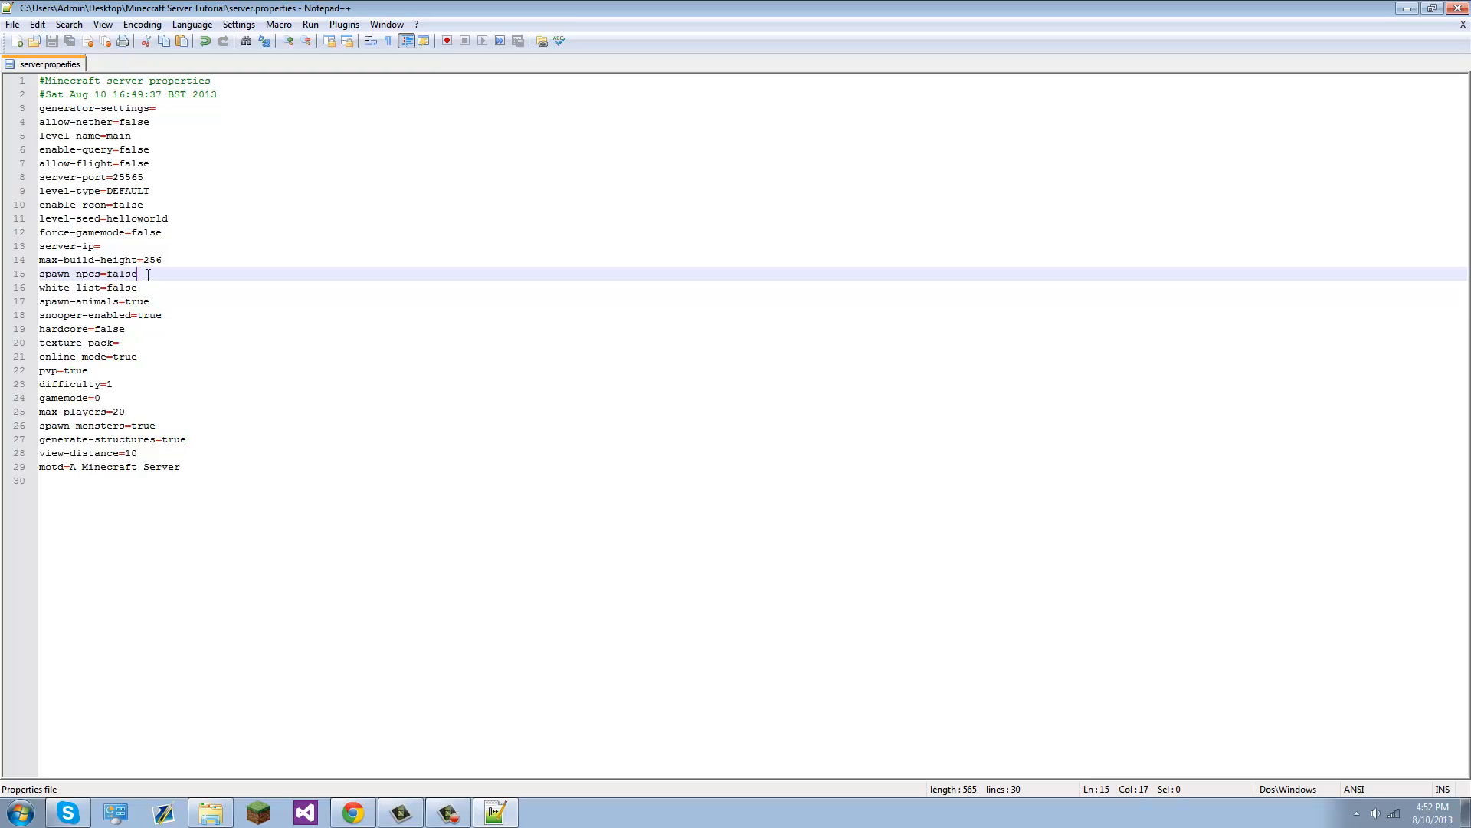
- Set the snooper-enabled property to false and save the file
mouse_move(138, 288)
mouse_down()
mouse_move(109, 294)
mouse_move(166, 300)
mouse_move(127, 301)
mouse_up()
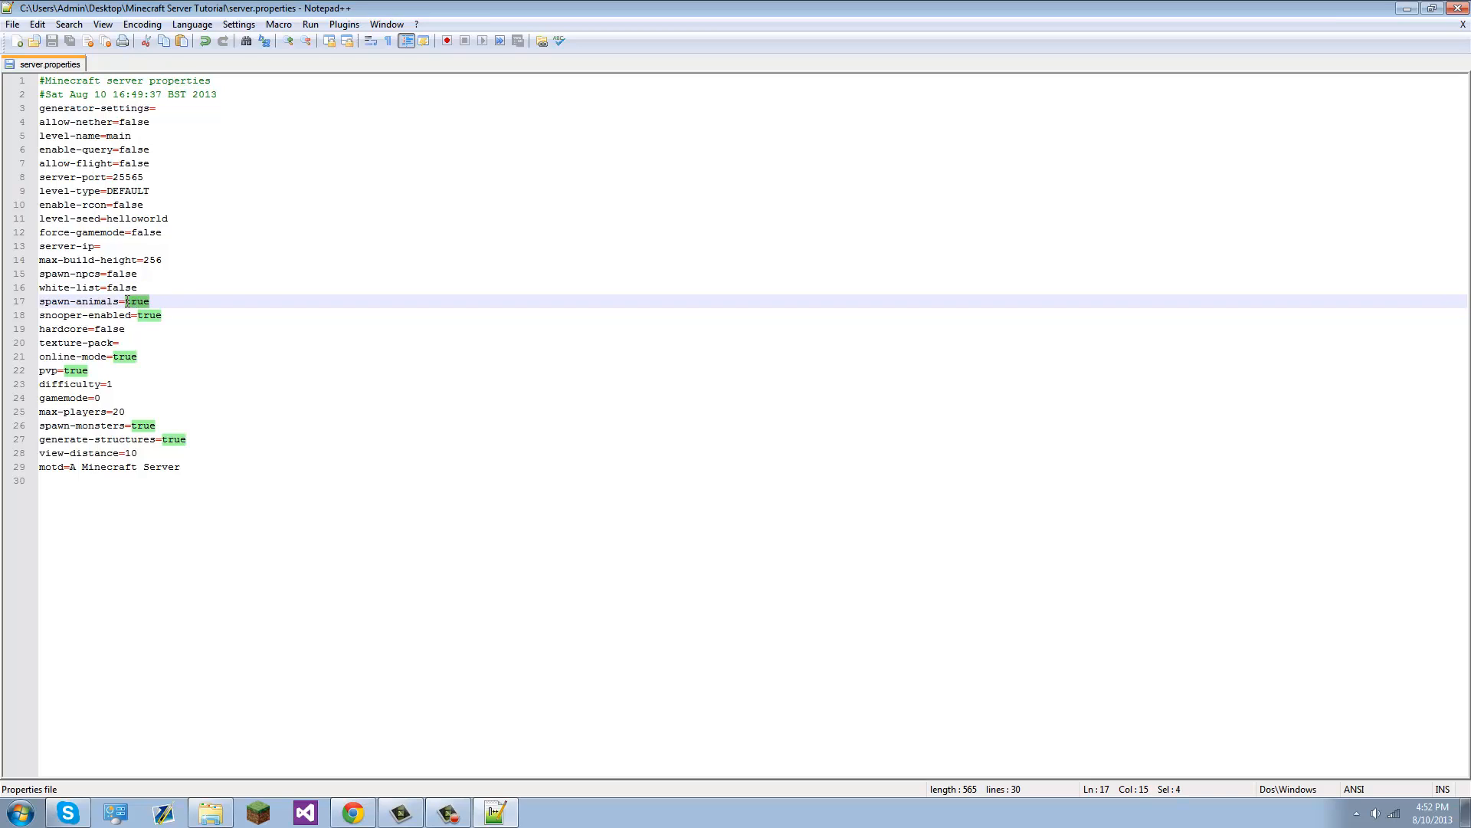
click(164, 321)
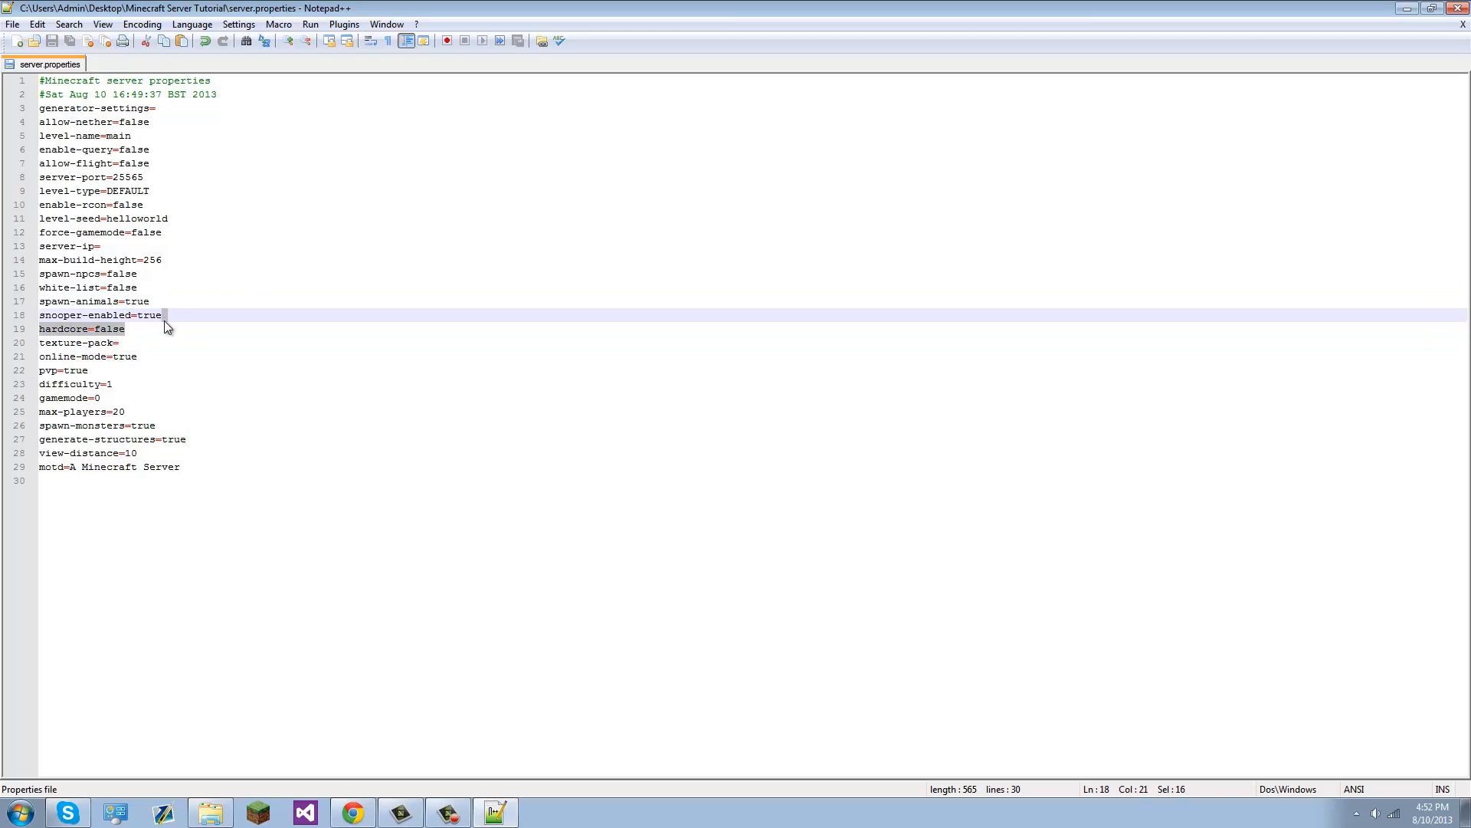
drag(166, 318, 137, 315)
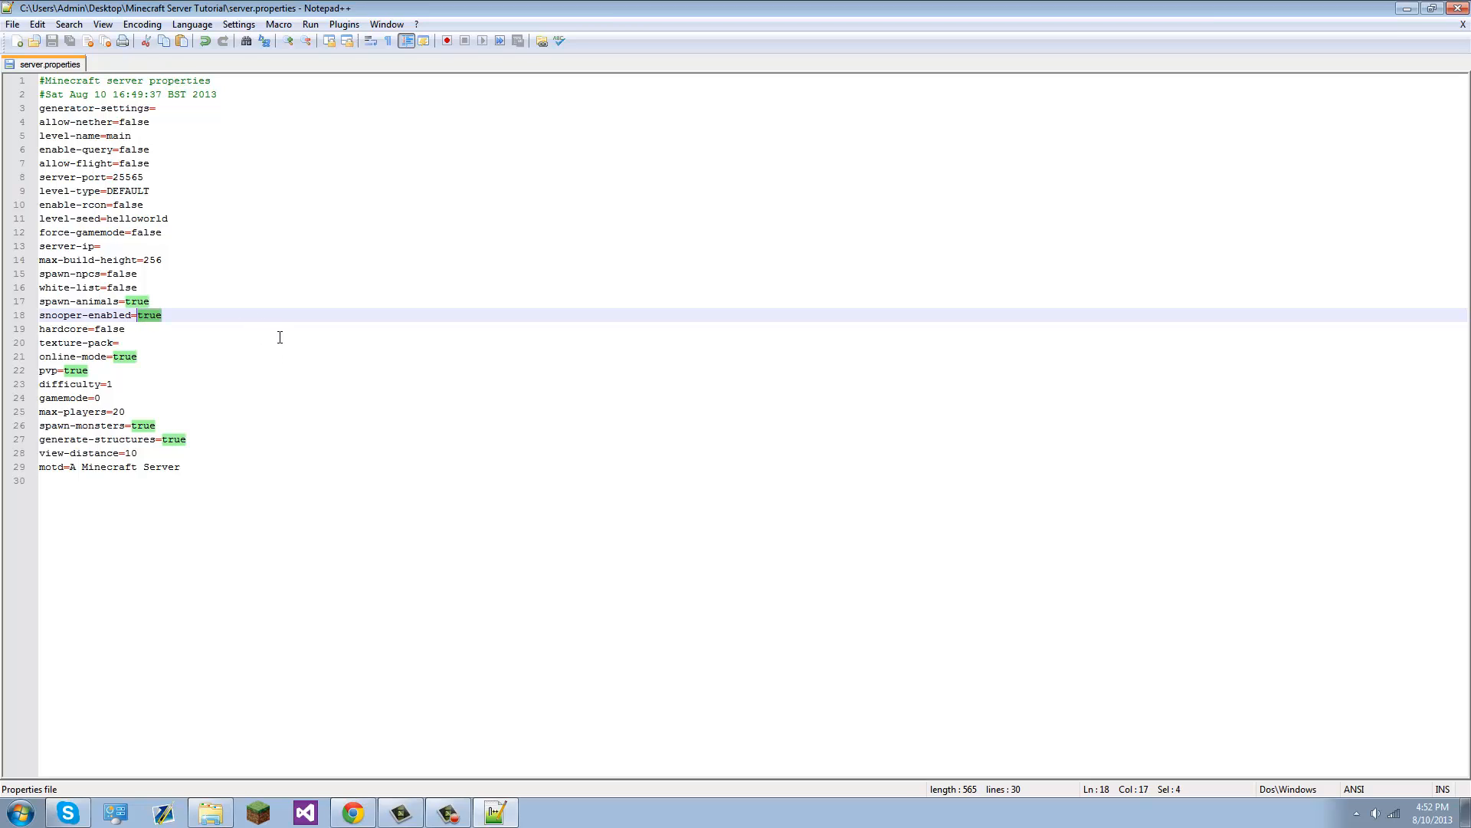
text(false)
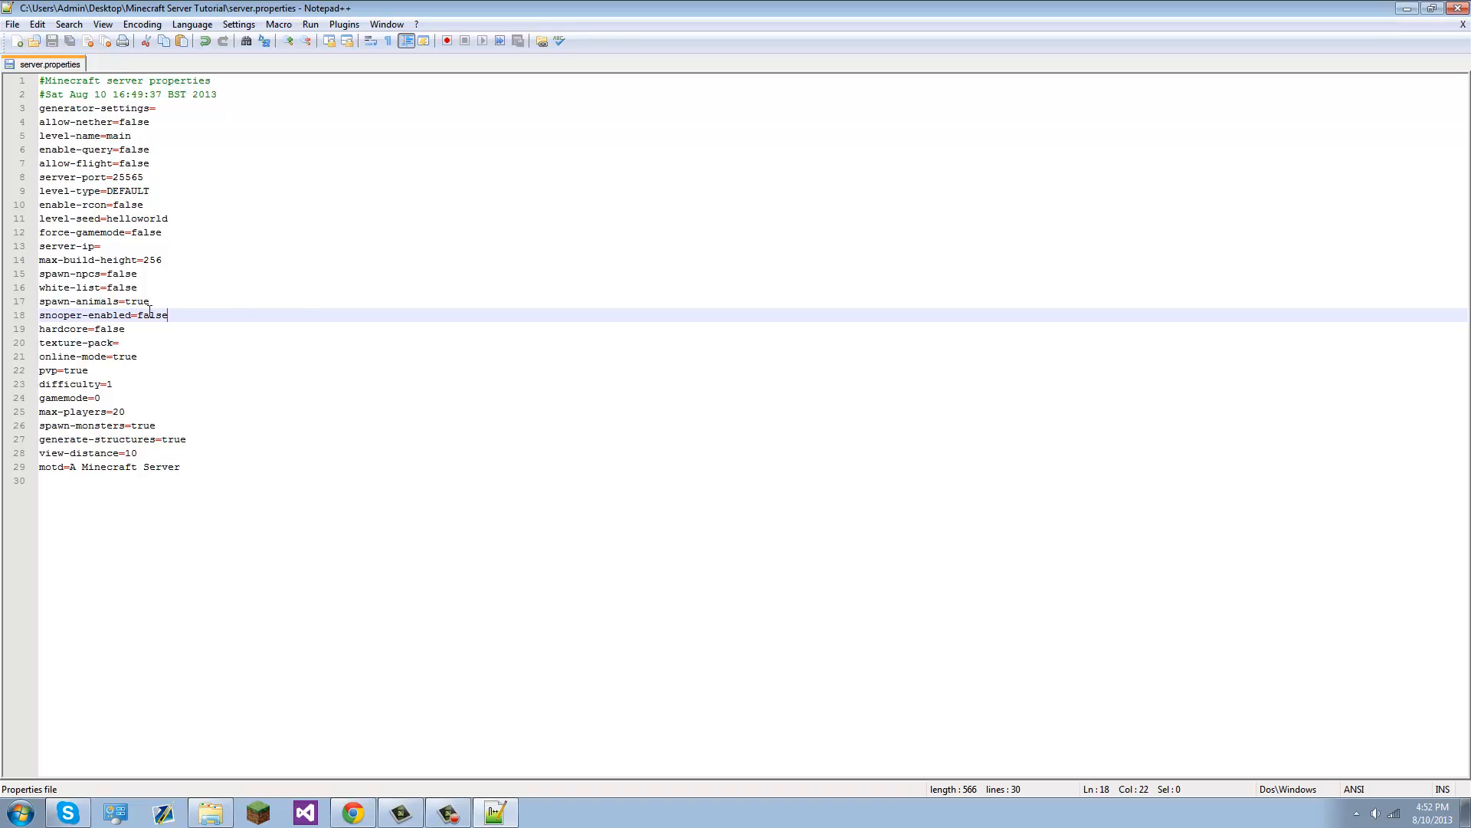
- Review the hardcore, texture-pack, online-mode and pvp properties without editing them
drag(127, 329, 95, 330)
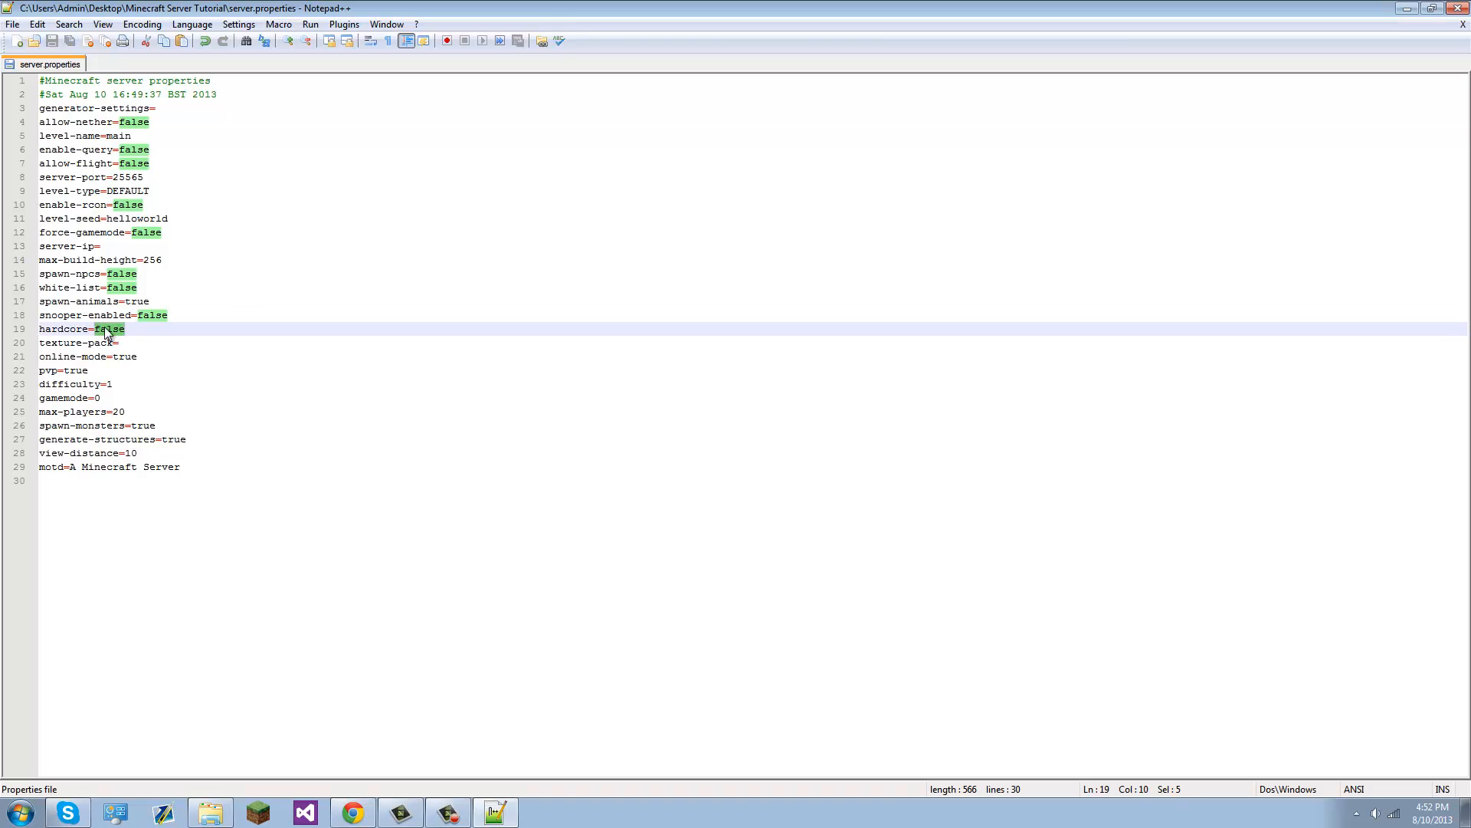
click(138, 343)
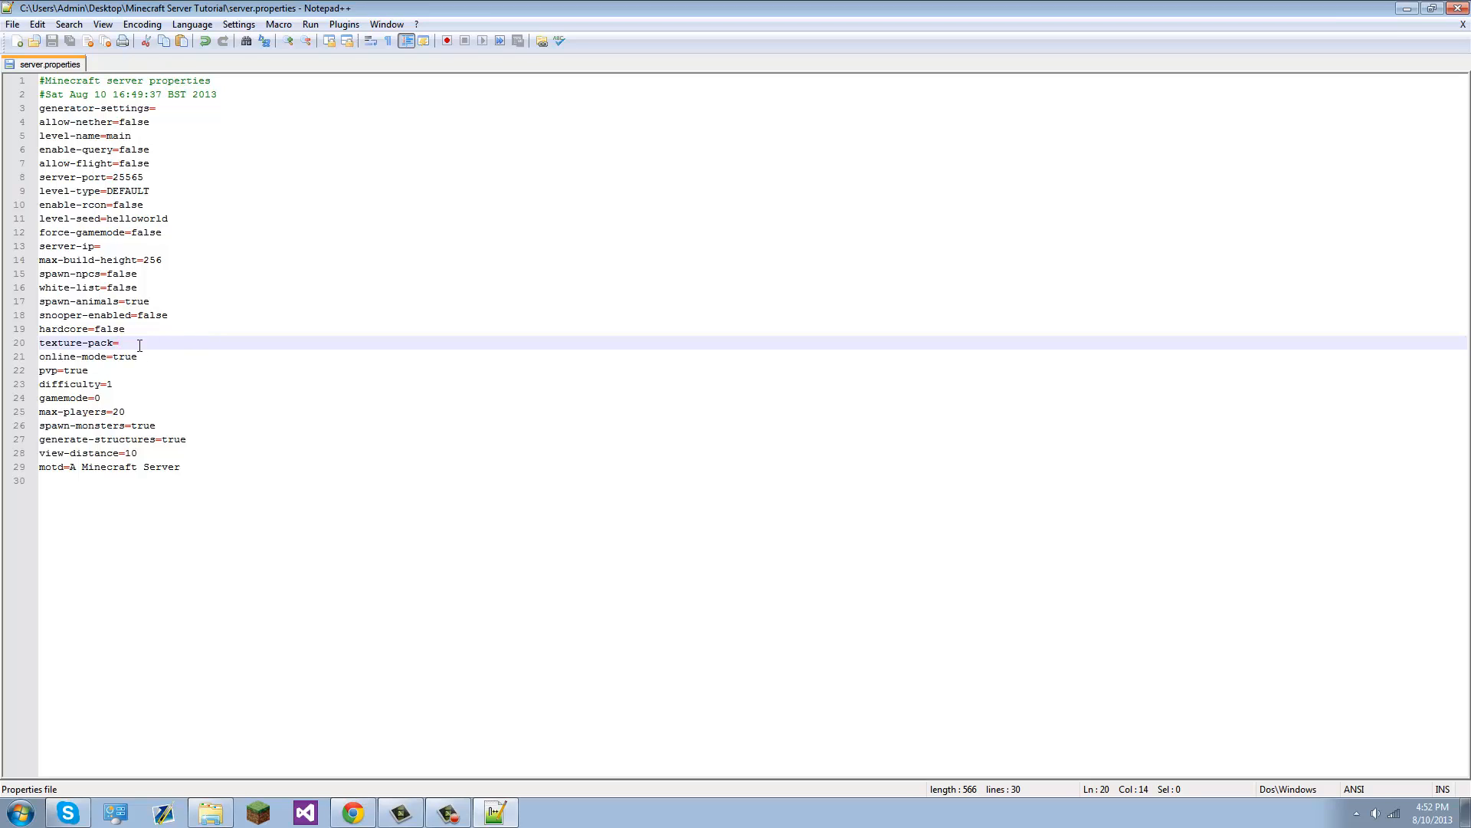
drag(139, 355, 109, 357)
click(120, 360)
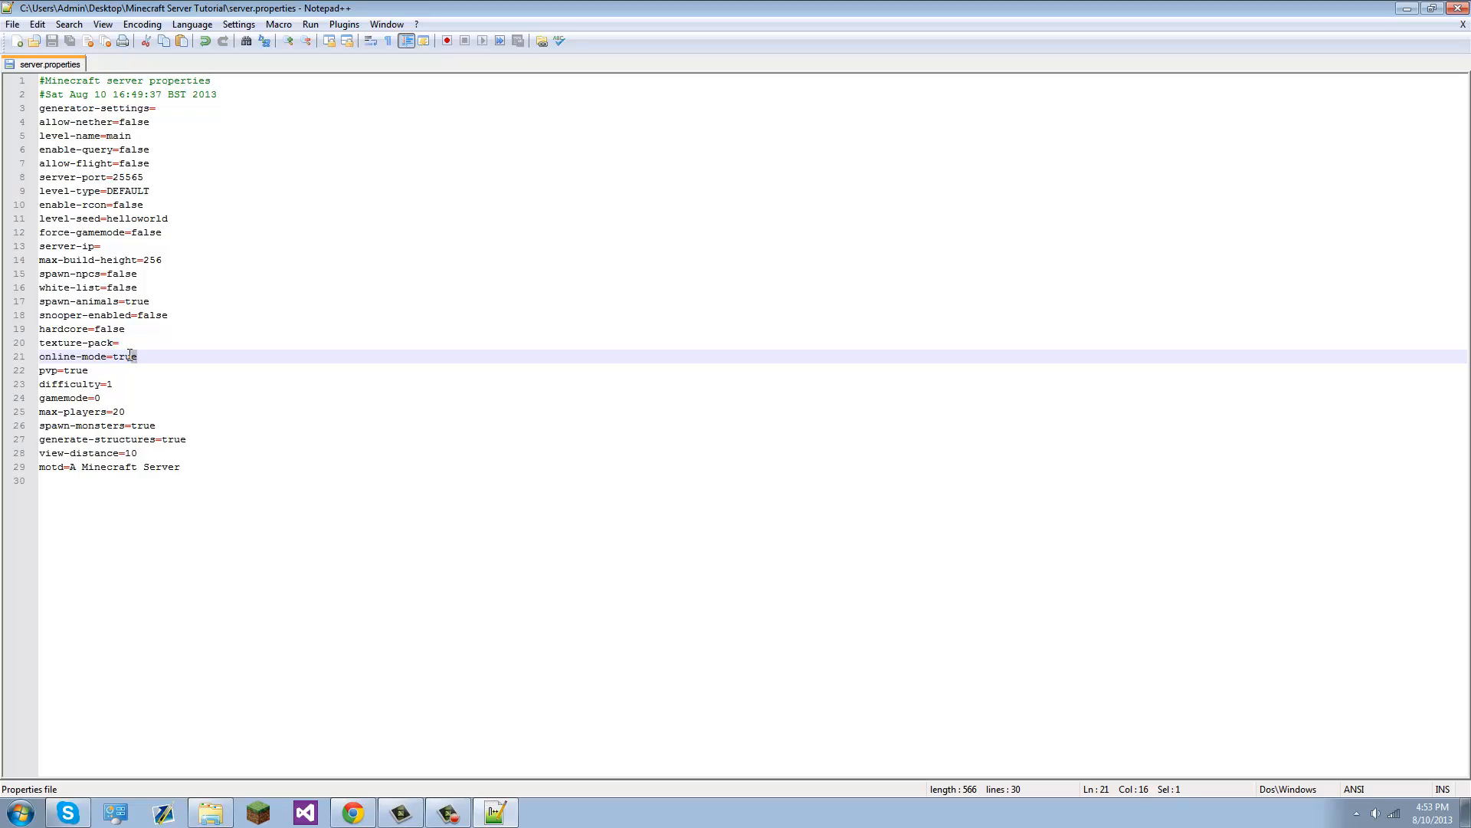
drag(131, 355, 115, 360)
click(114, 357)
drag(112, 355, 114, 360)
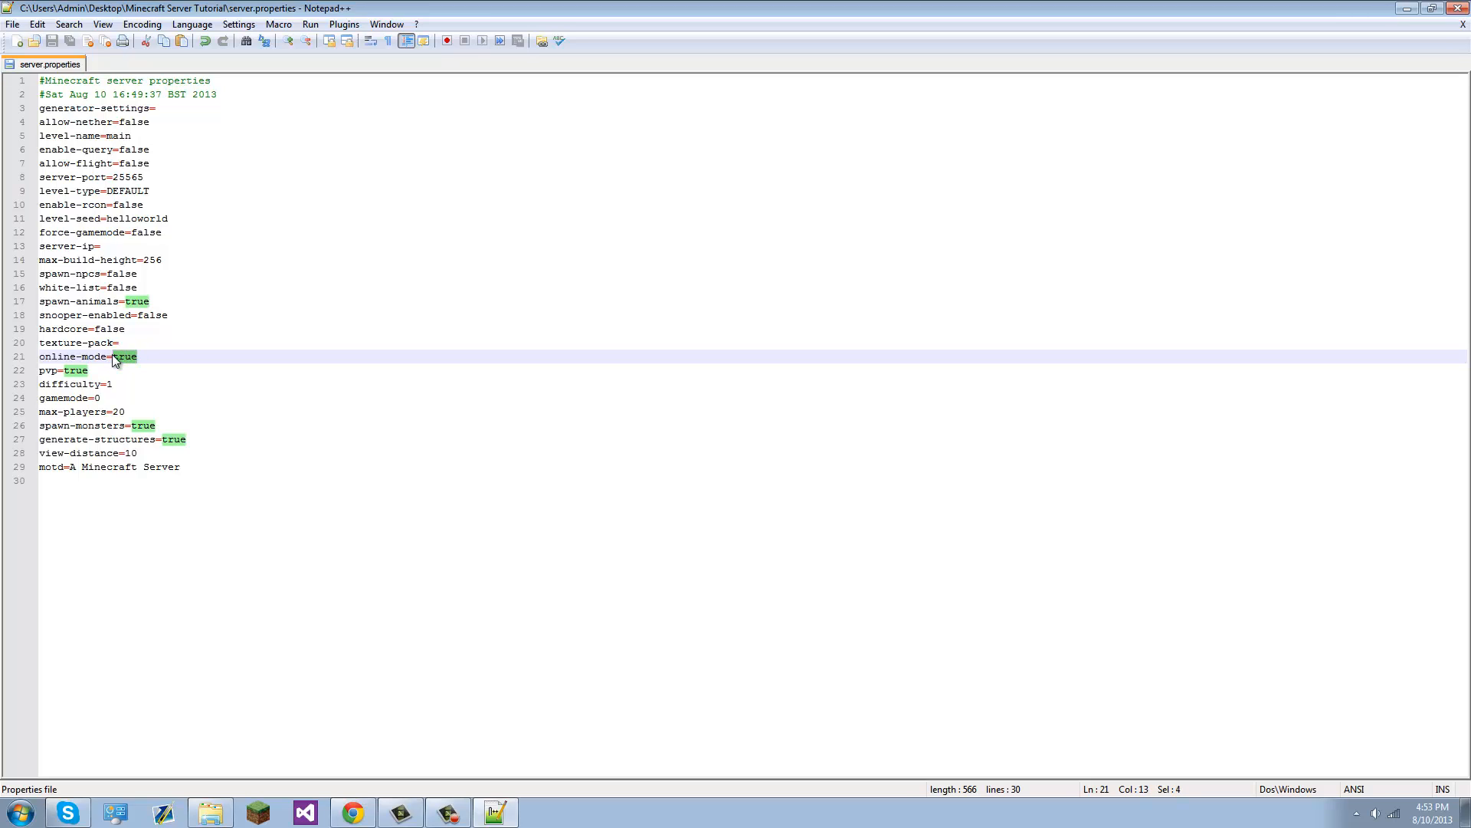
click(168, 352)
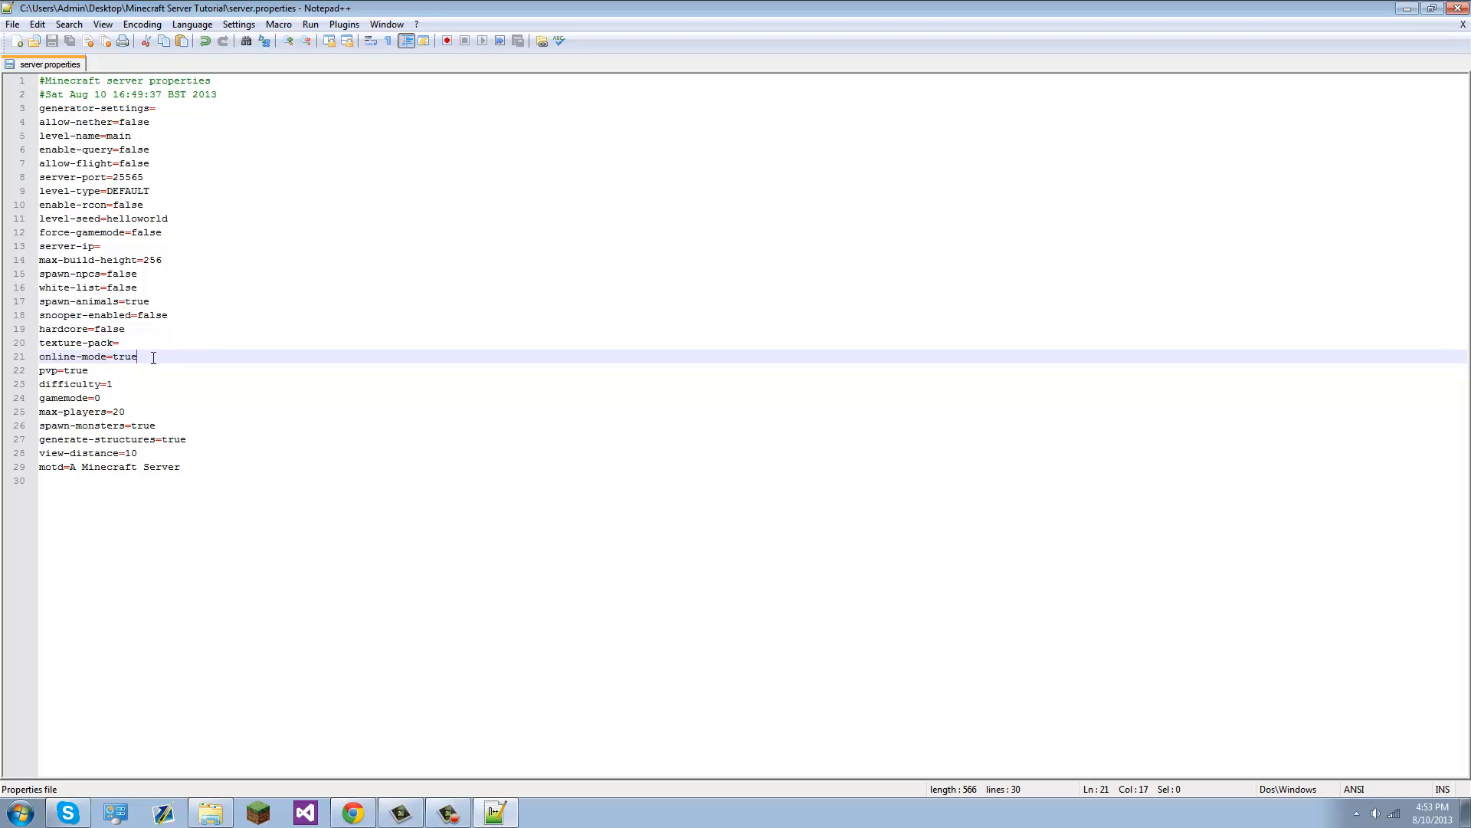
mouse_move(121, 357)
mouse_down()
mouse_move(124, 343)
mouse_move(114, 358)
mouse_up()
click(142, 356)
click(101, 369)
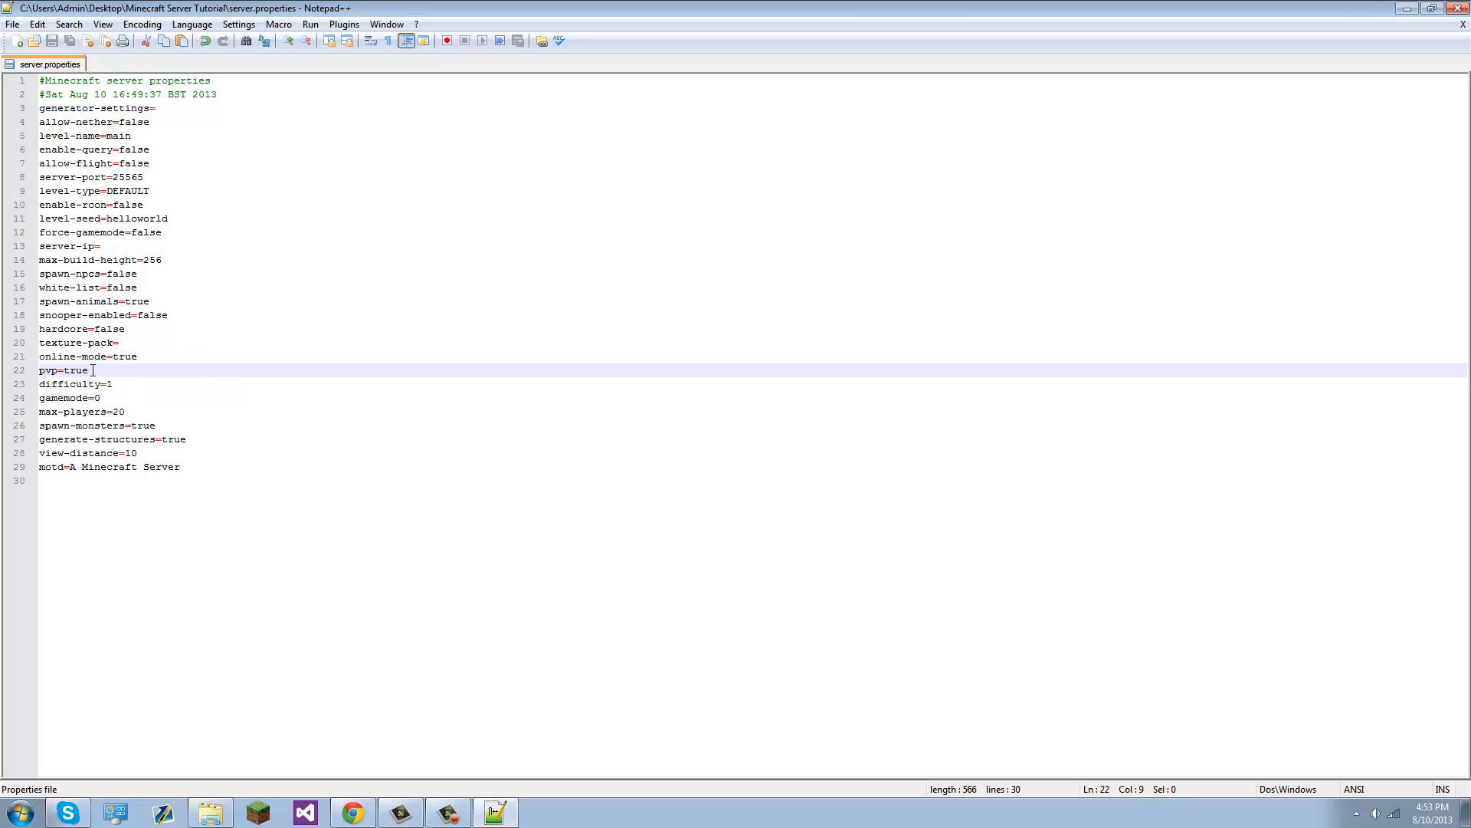
- Set the difficulty property to 0 and save the file
mouse_move(93, 370)
mouse_down()
mouse_move(64, 370)
mouse_move(106, 384)
mouse_up()
click(125, 384)
text(0)
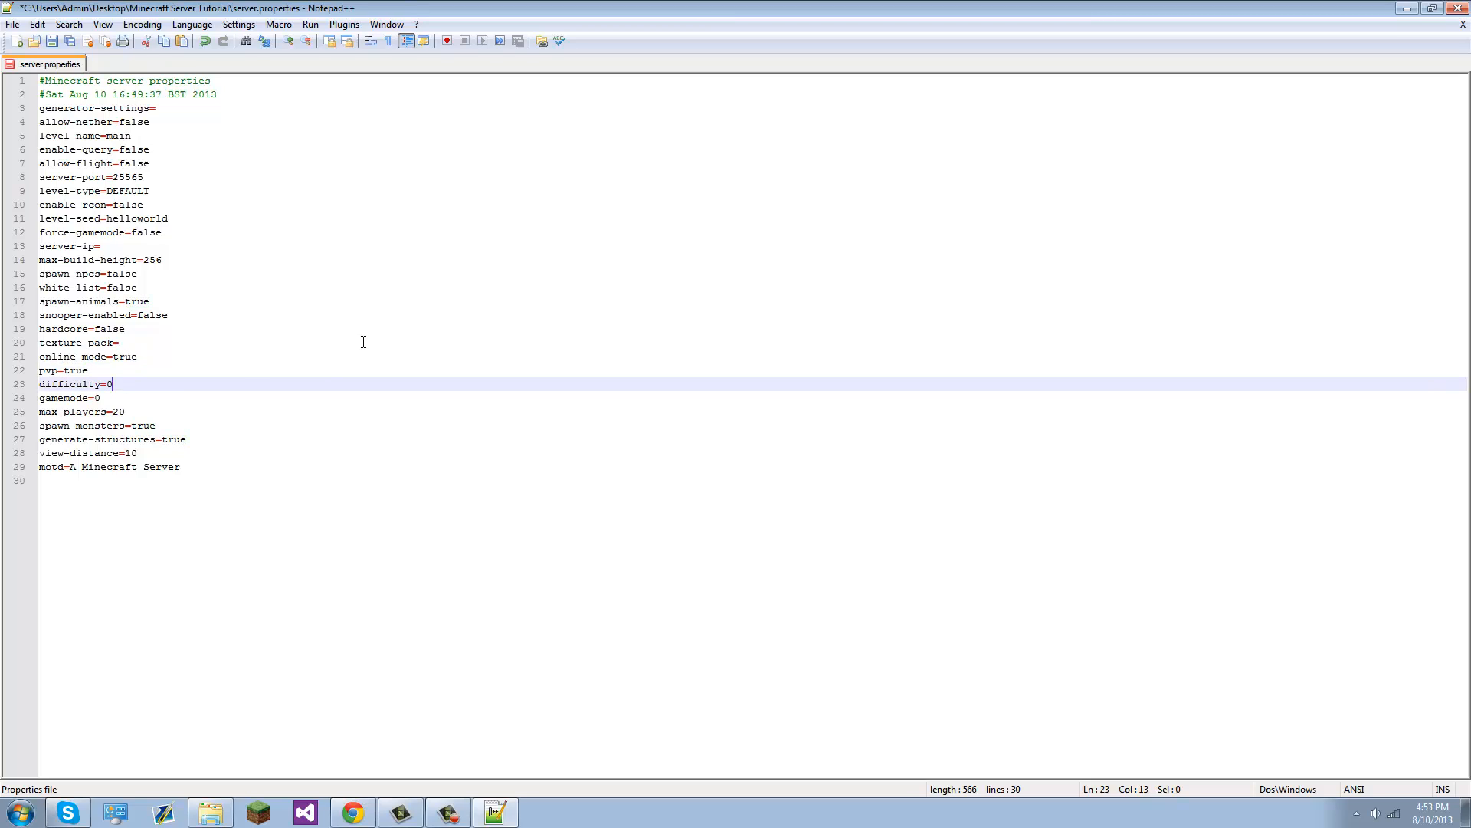
key(ctrl+s)
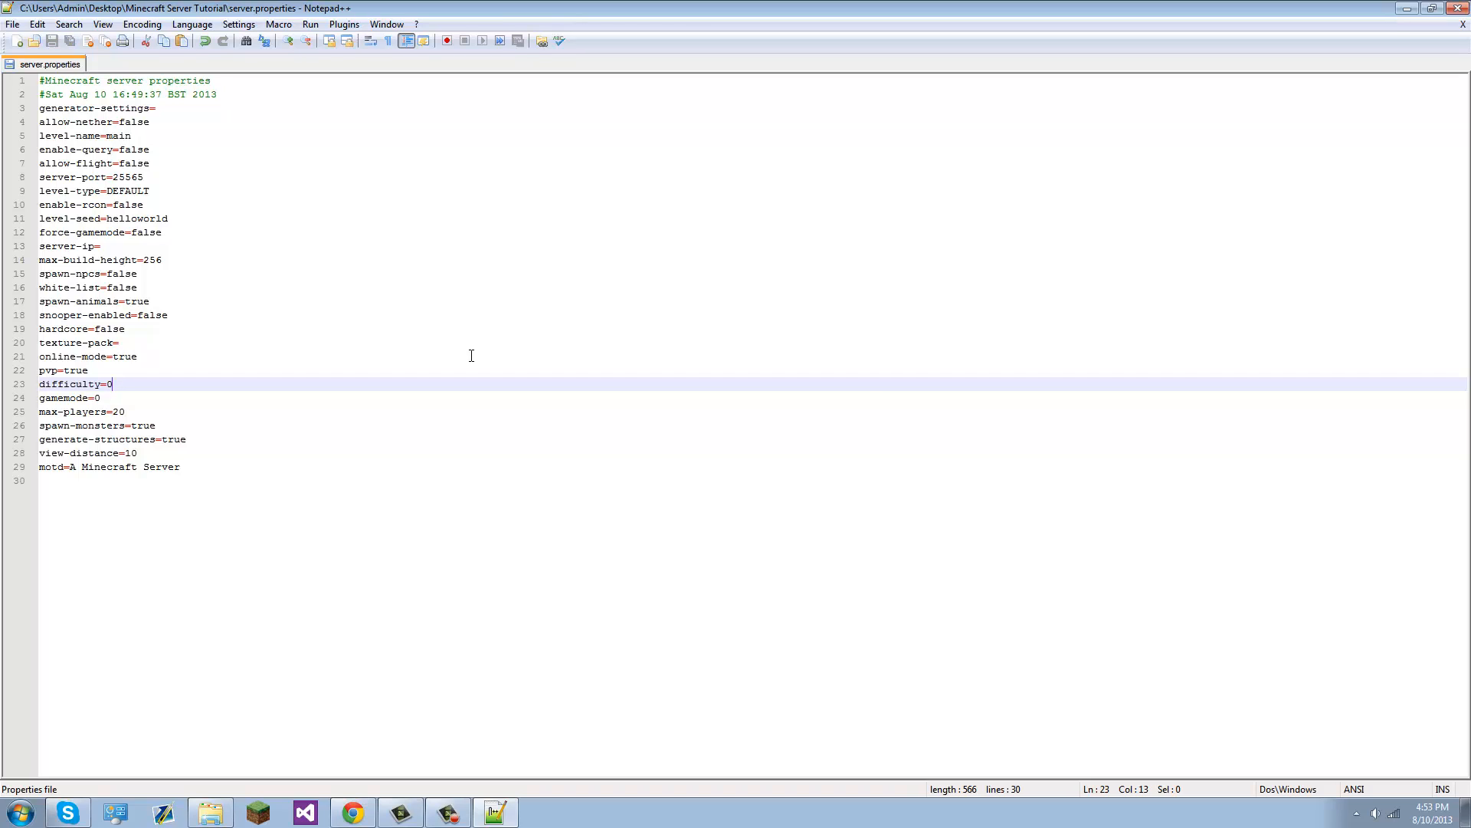
- Set the max-players property to 10, leaving the gamemode value as it is
click(103, 399)
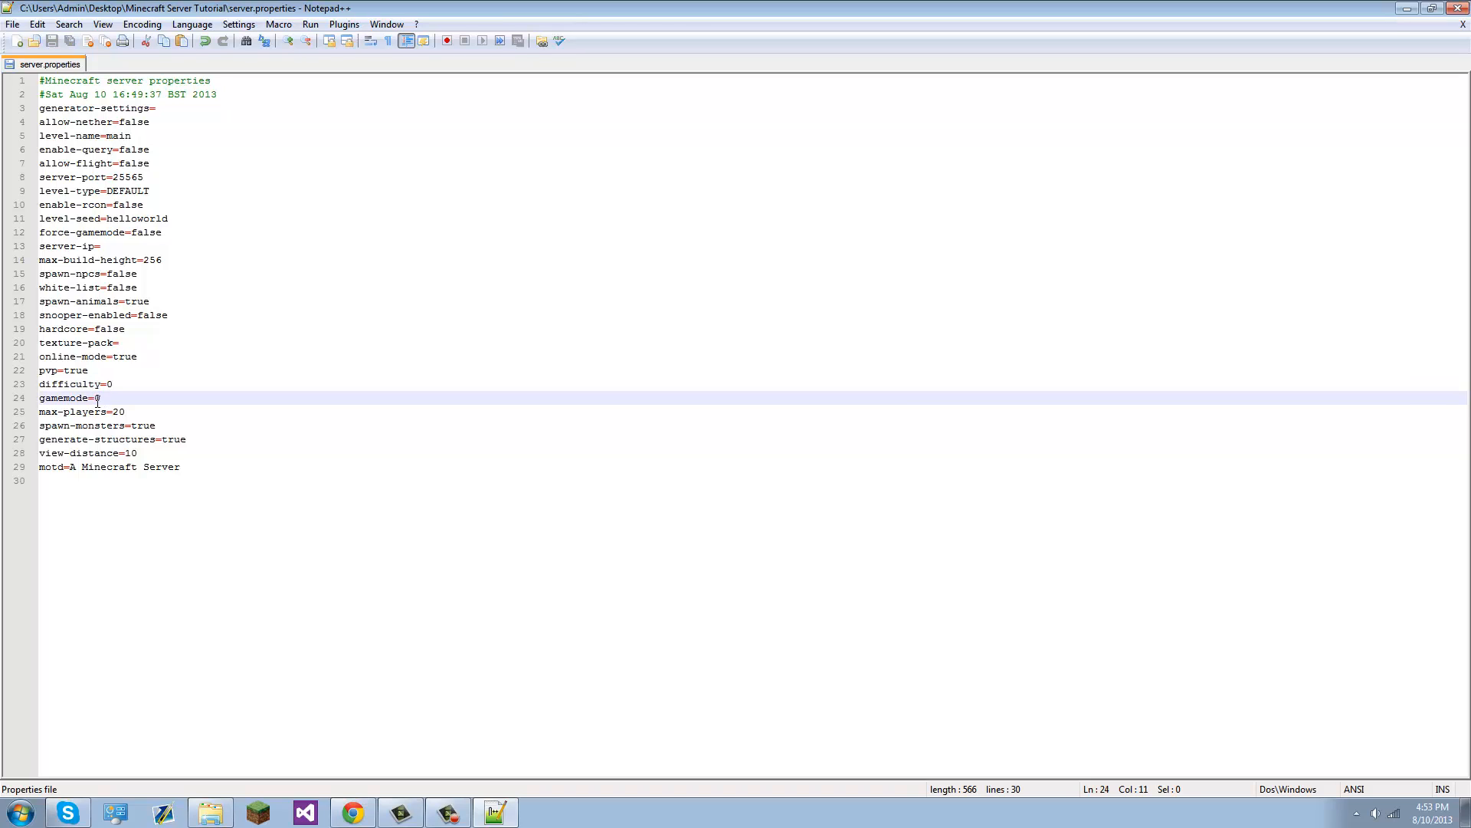
drag(127, 410, 112, 407)
click(128, 415)
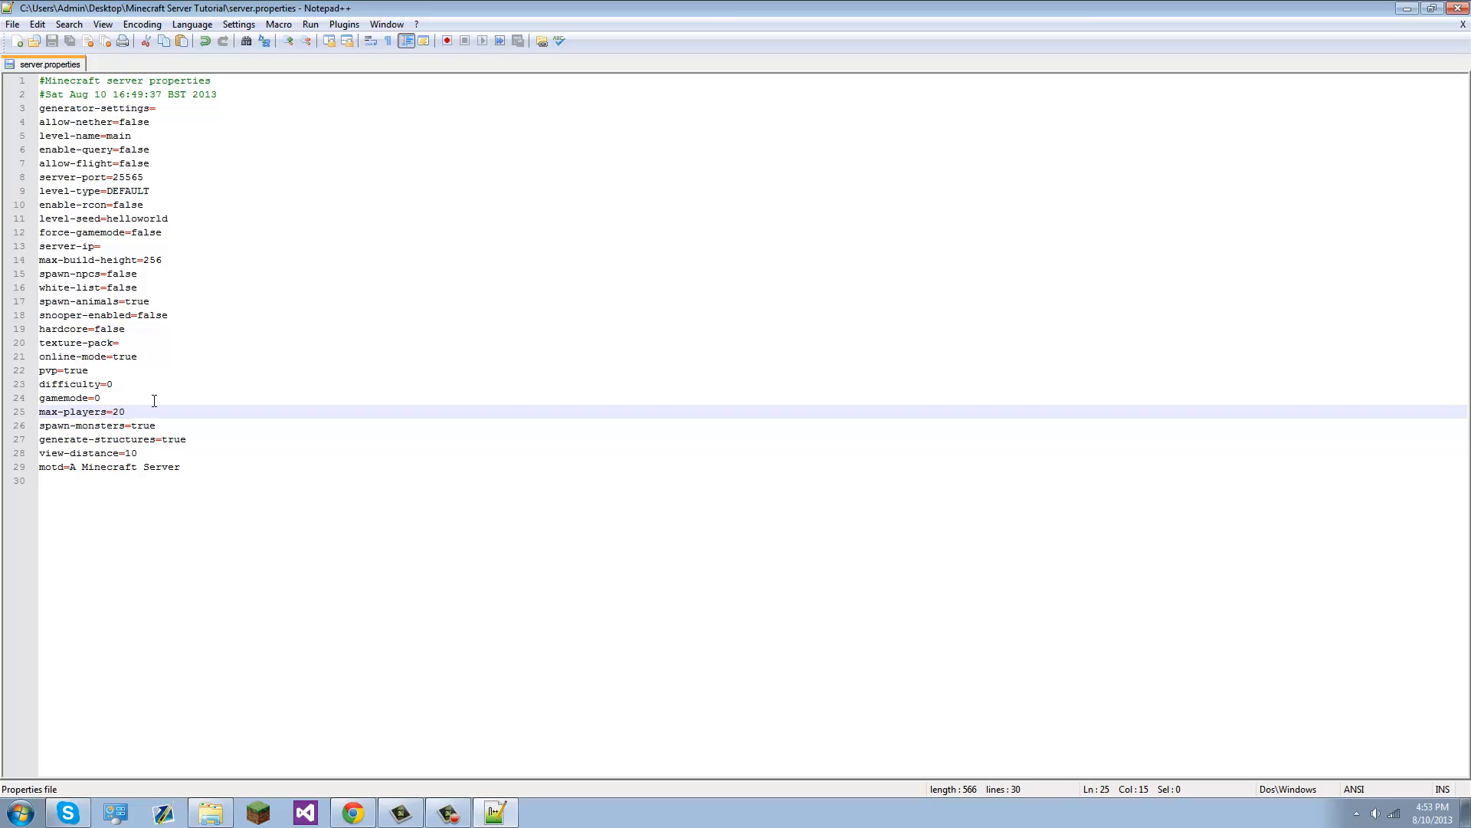
key(BackSpace)
key(BackSpace)
text(10)
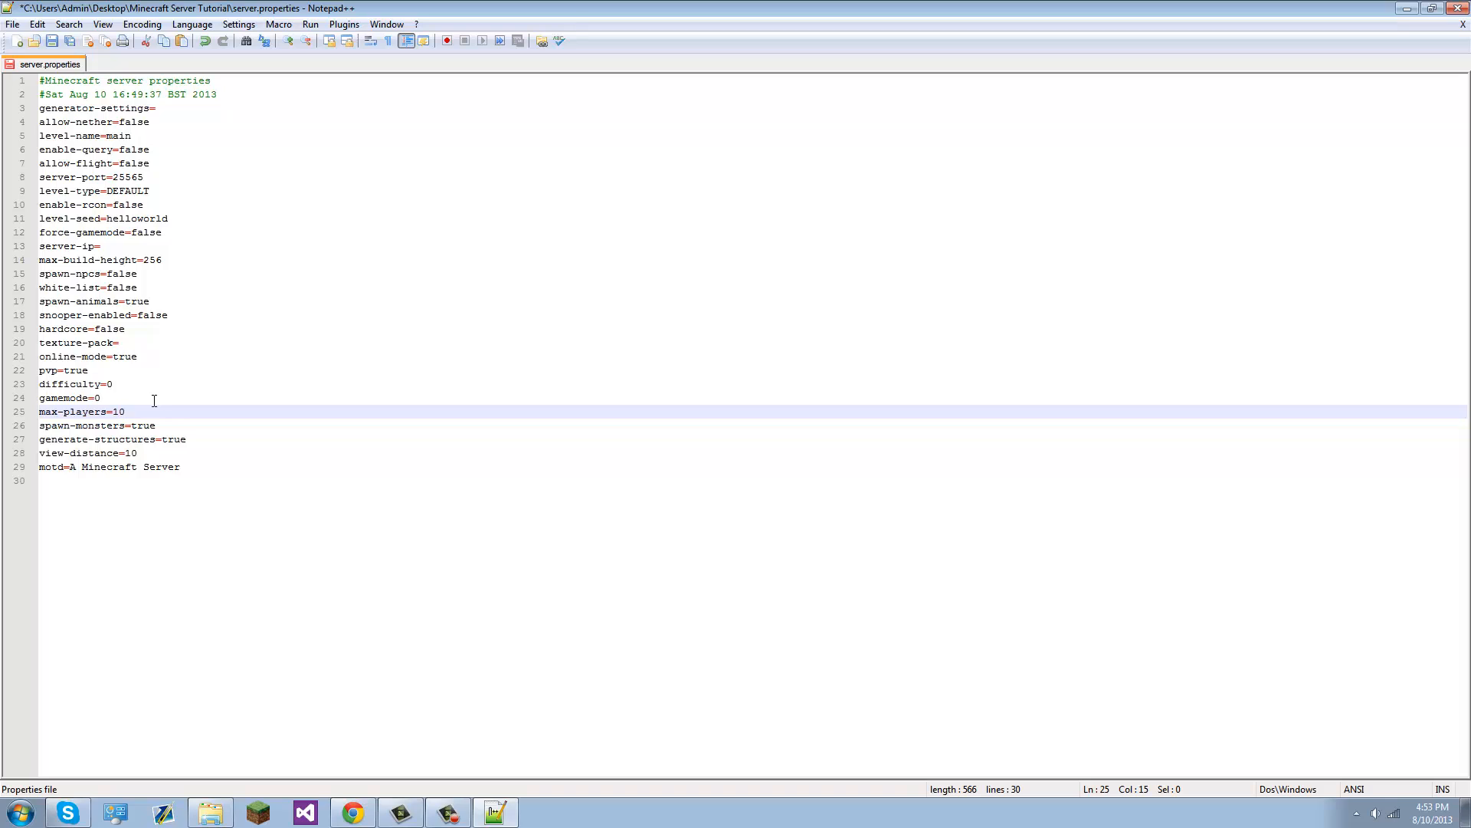
- Save the properties file and review the spawn-monsters, generate-structures and view-distance properties without editing them
key(ctrl+s)
drag(156, 425, 127, 454)
click(207, 422)
click(219, 452)
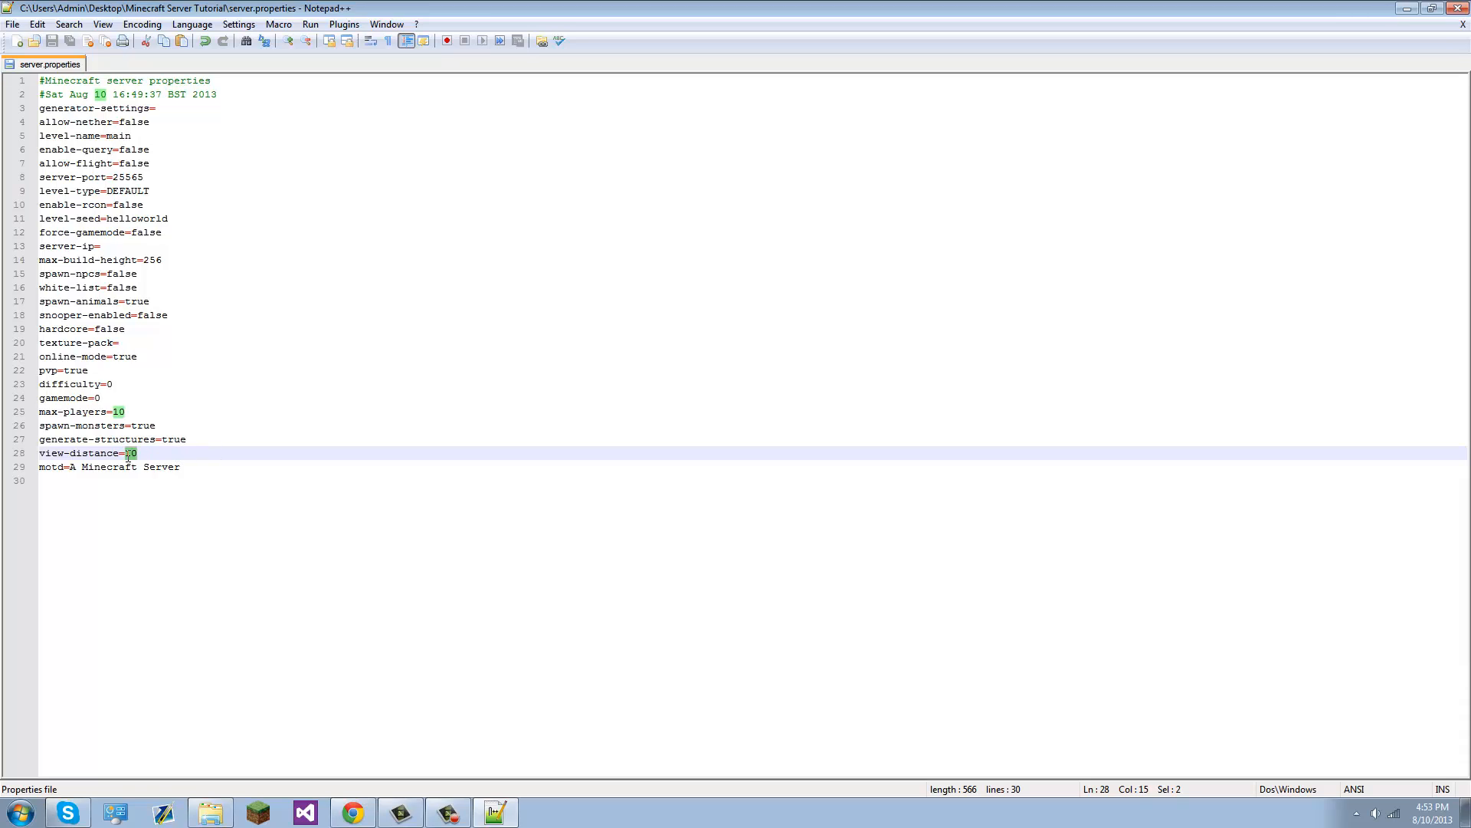
click(261, 453)
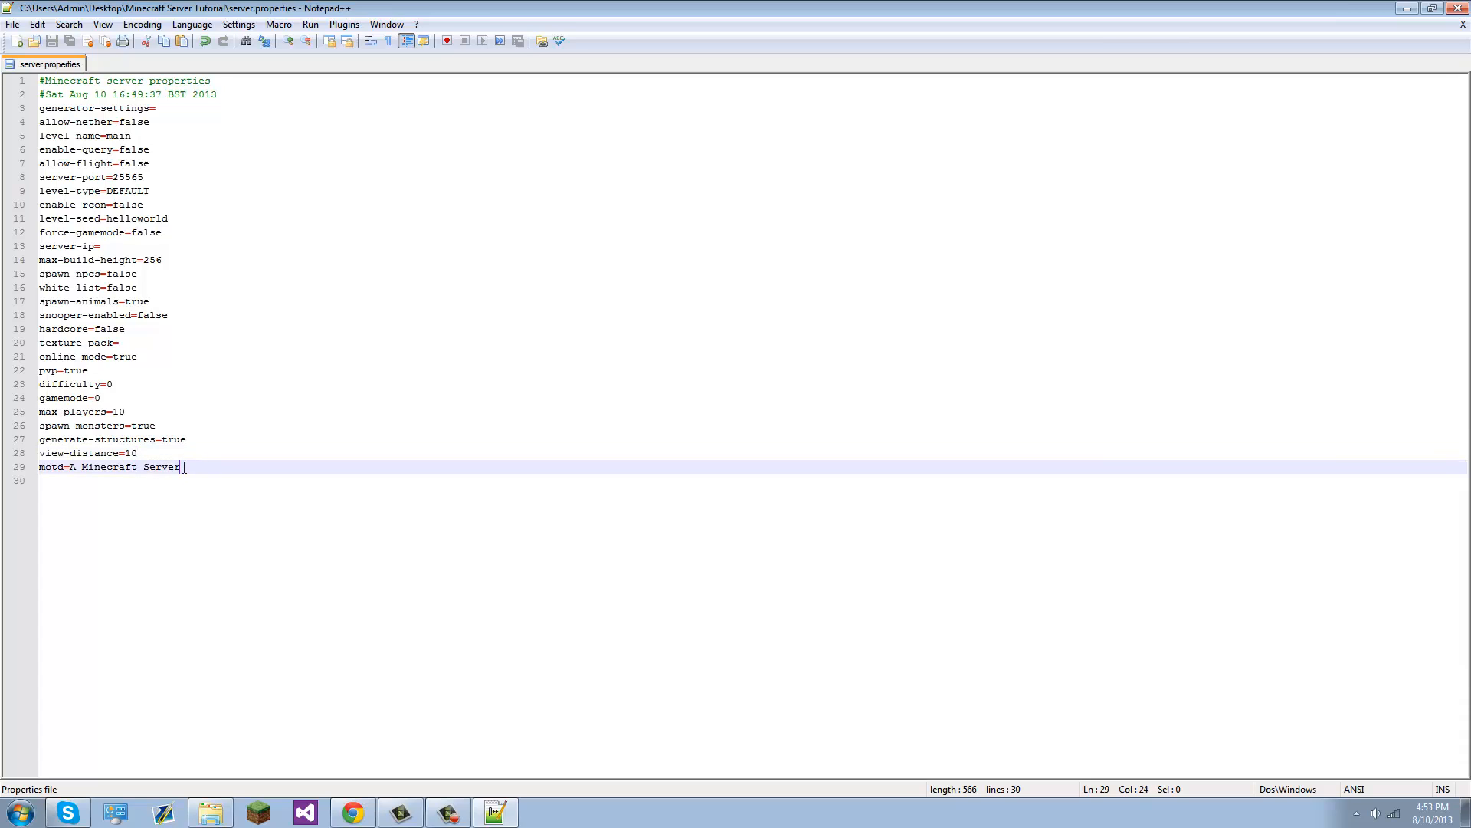
- Launch Minecraft, examine how server messages appear in the multiplayer list for the motd property, and close the game
drag(193, 469, 70, 470)
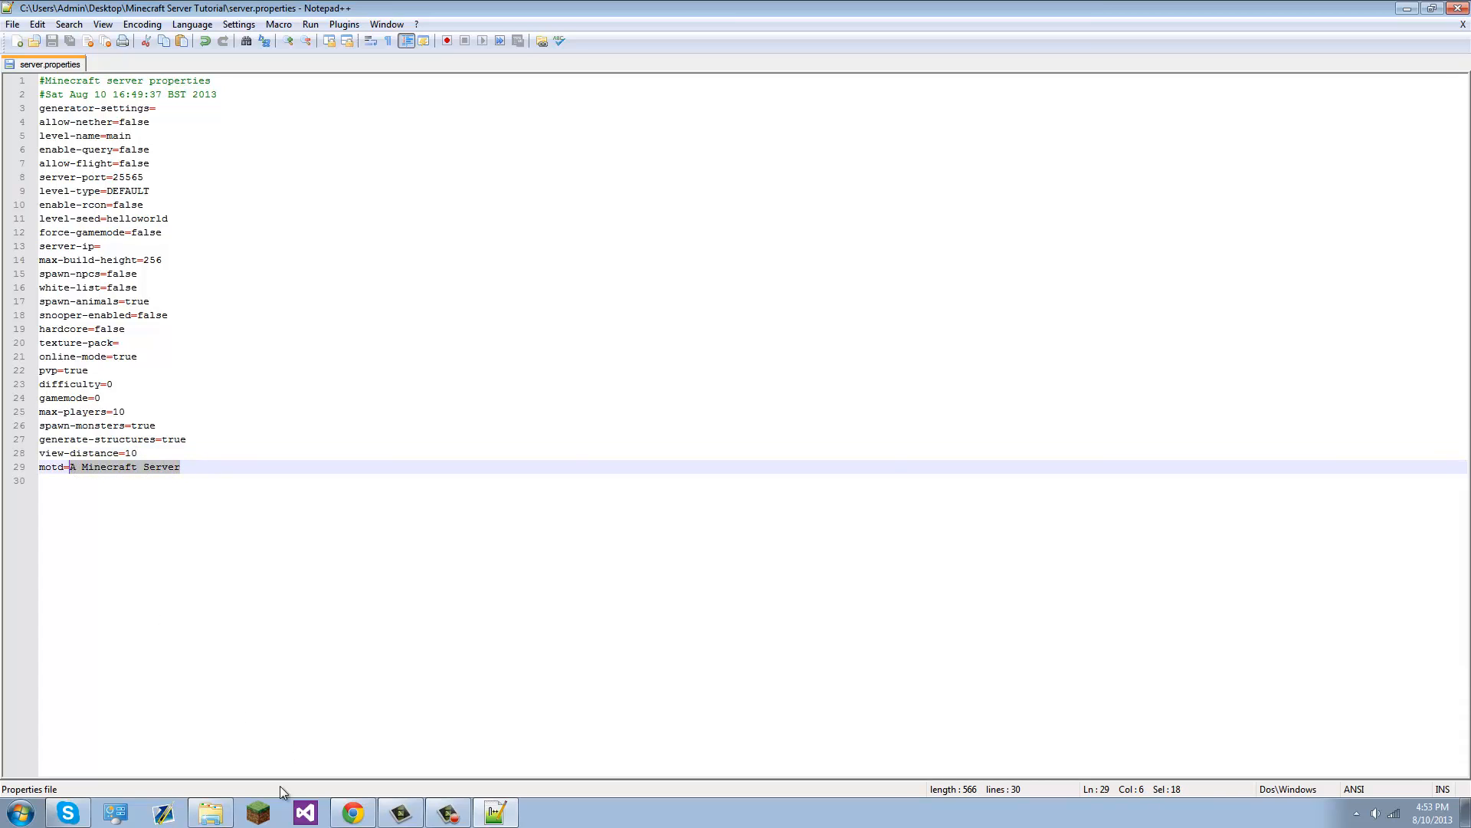
click(259, 813)
click(774, 421)
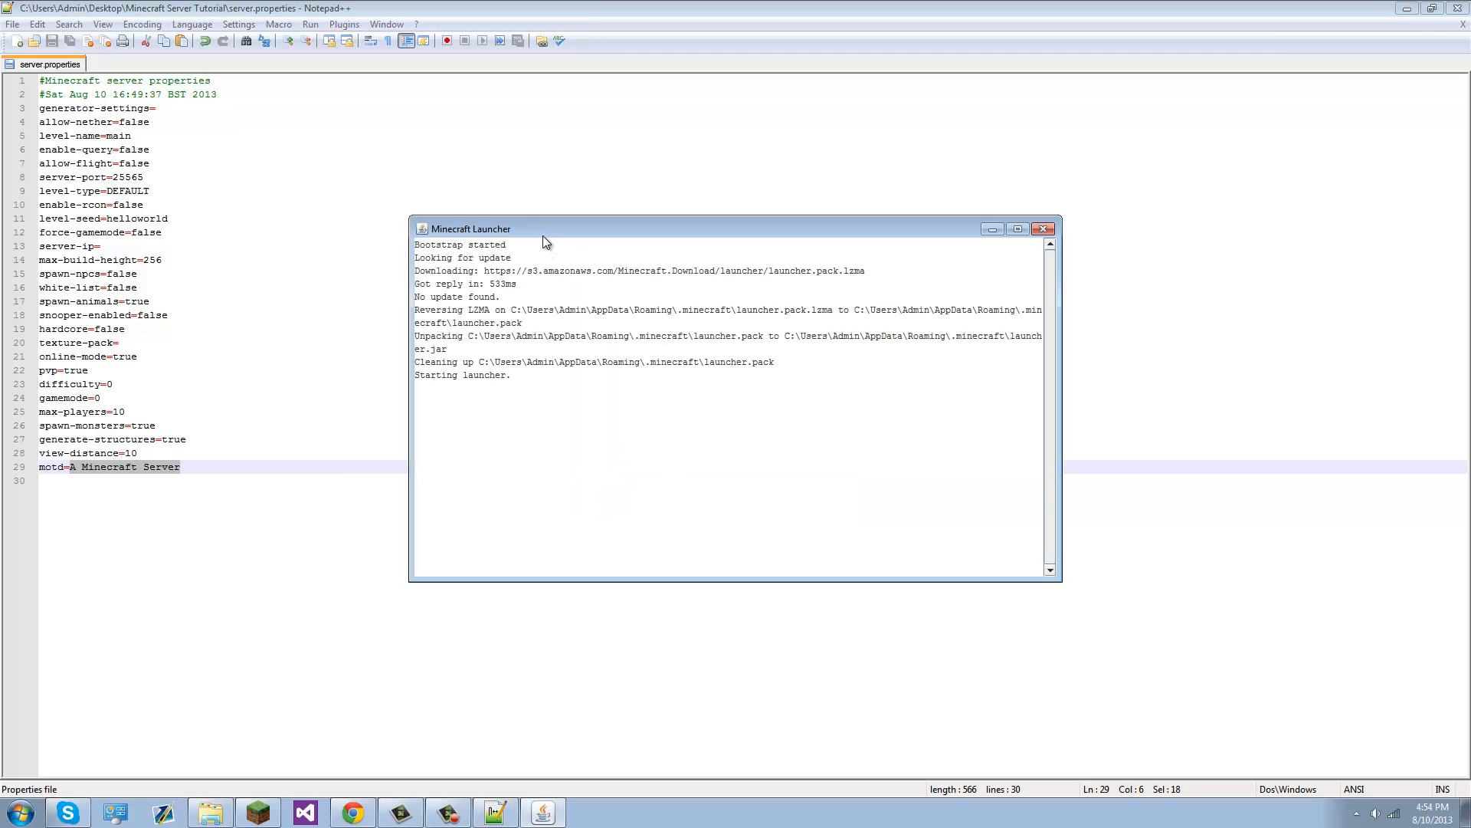
drag(584, 221, 685, 170)
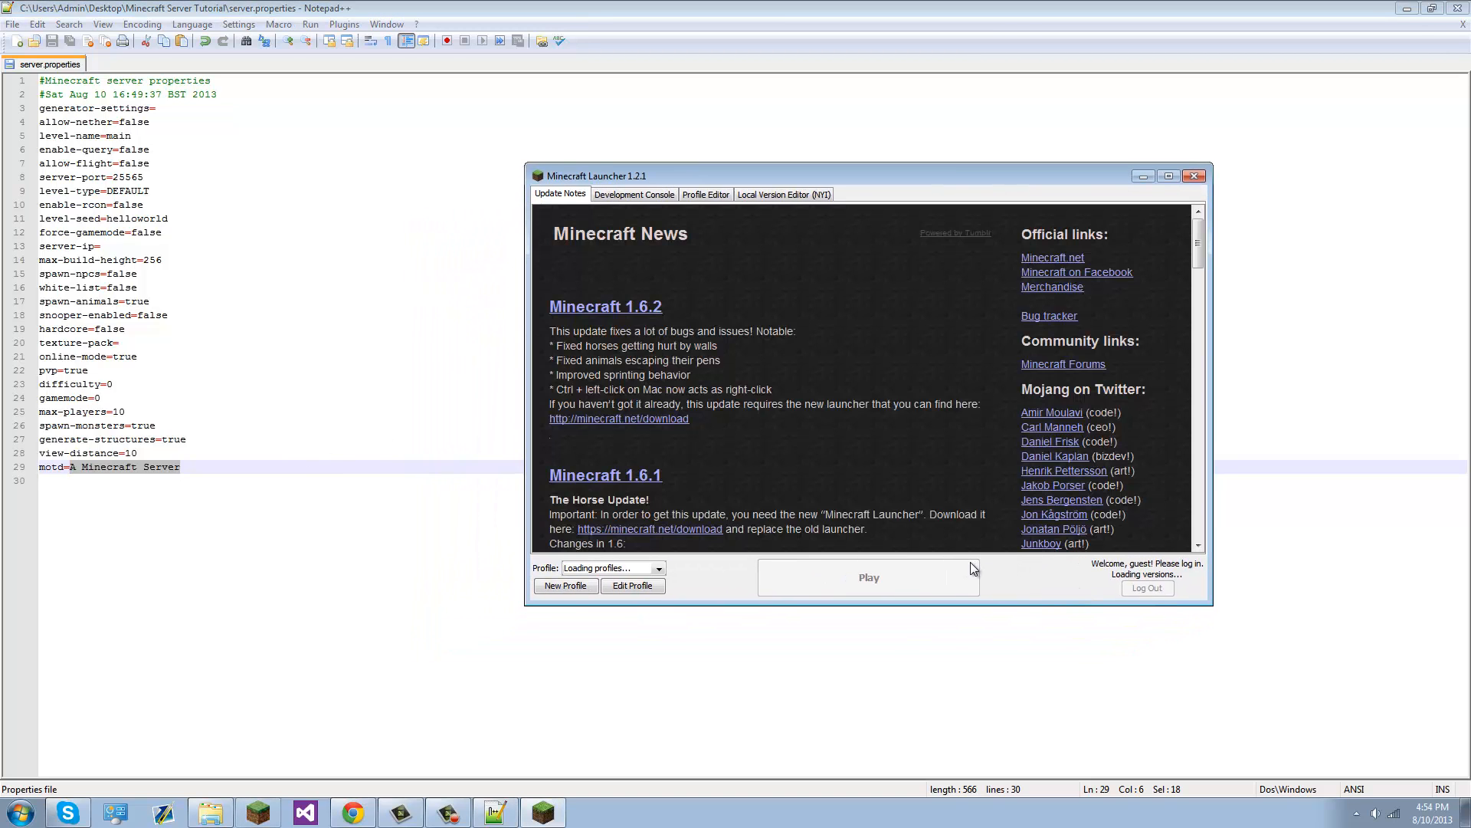
click(899, 573)
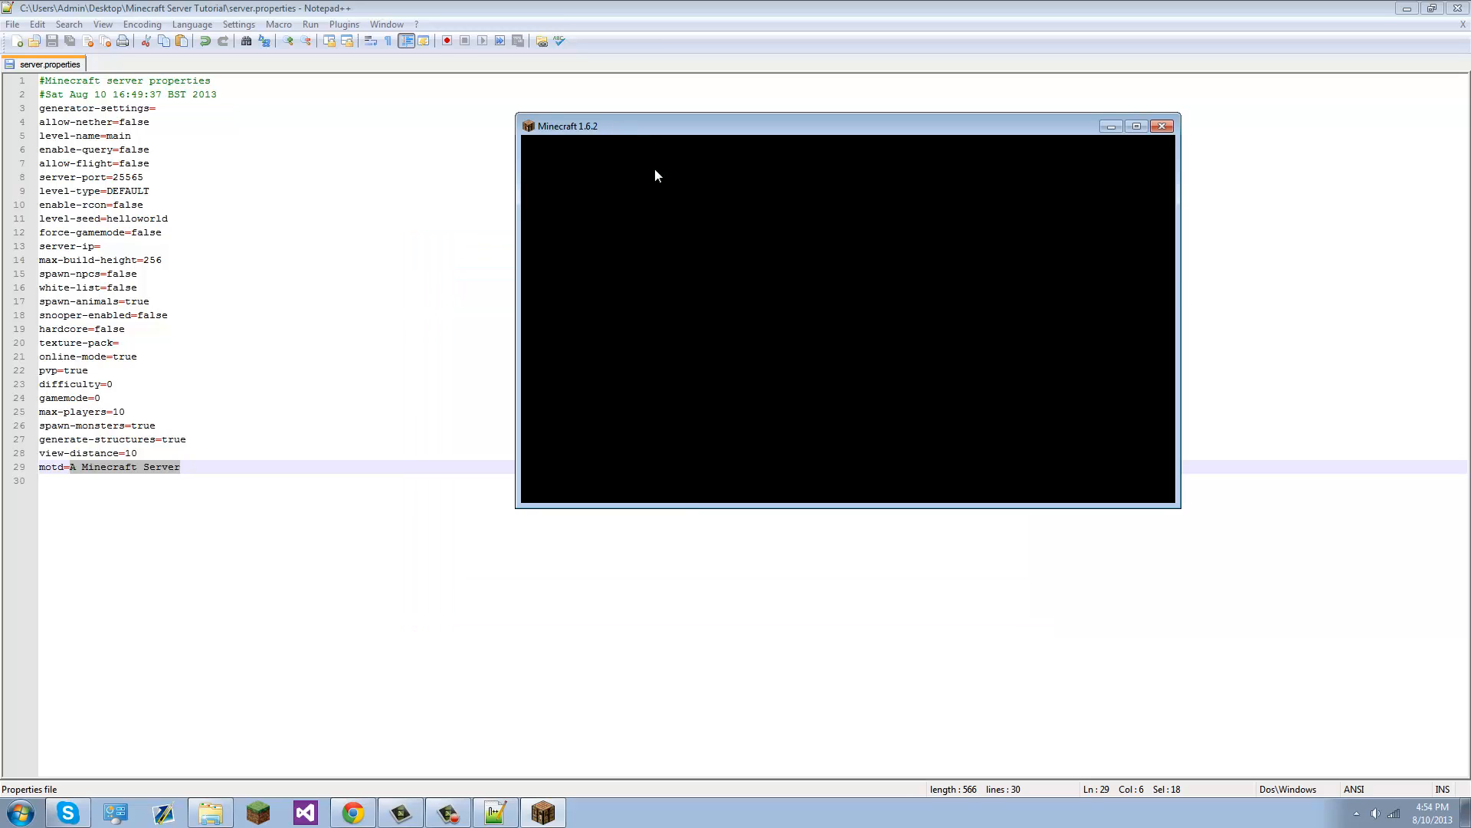
click(790, 363)
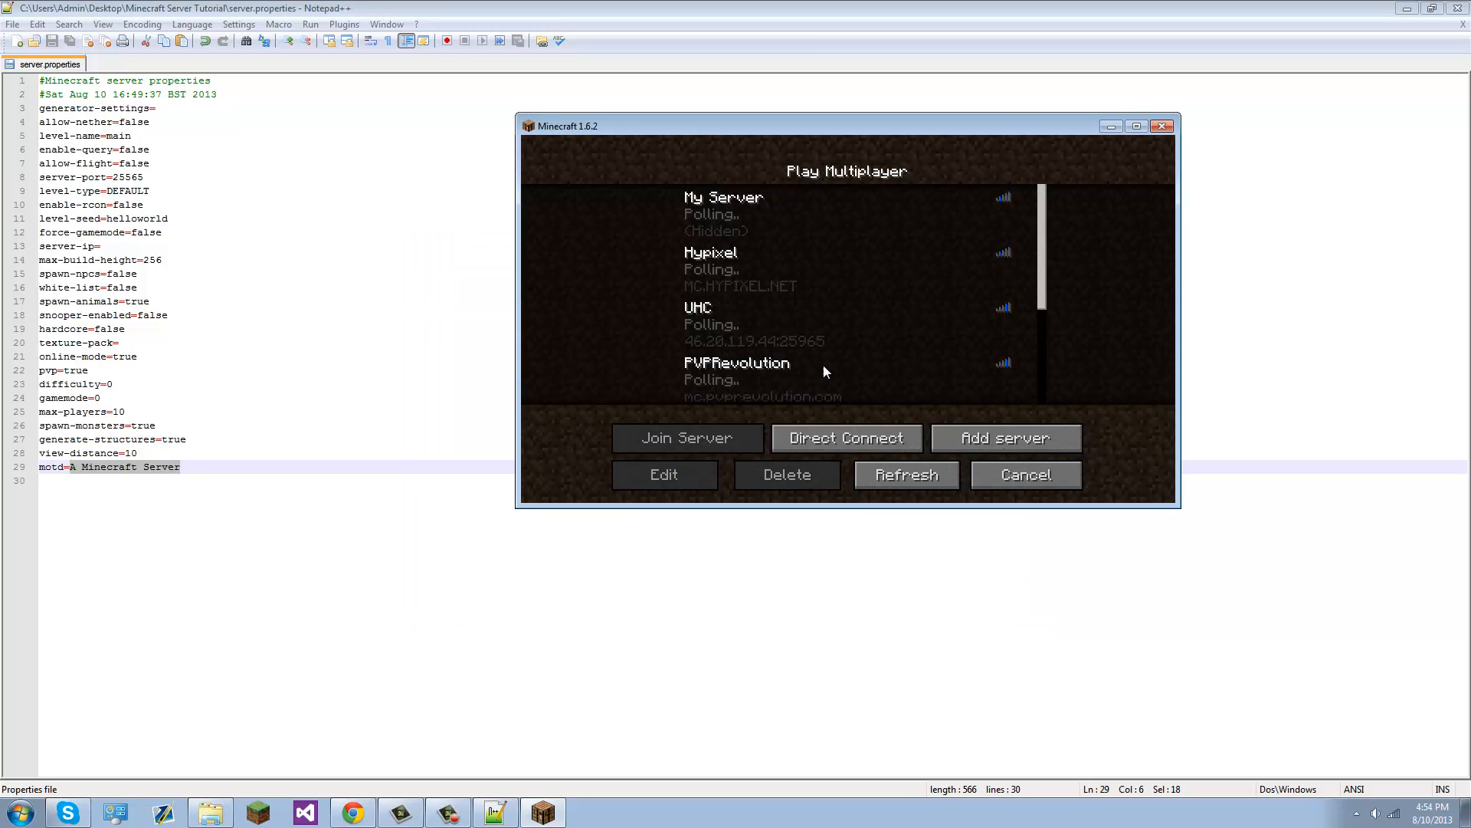
click(710, 268)
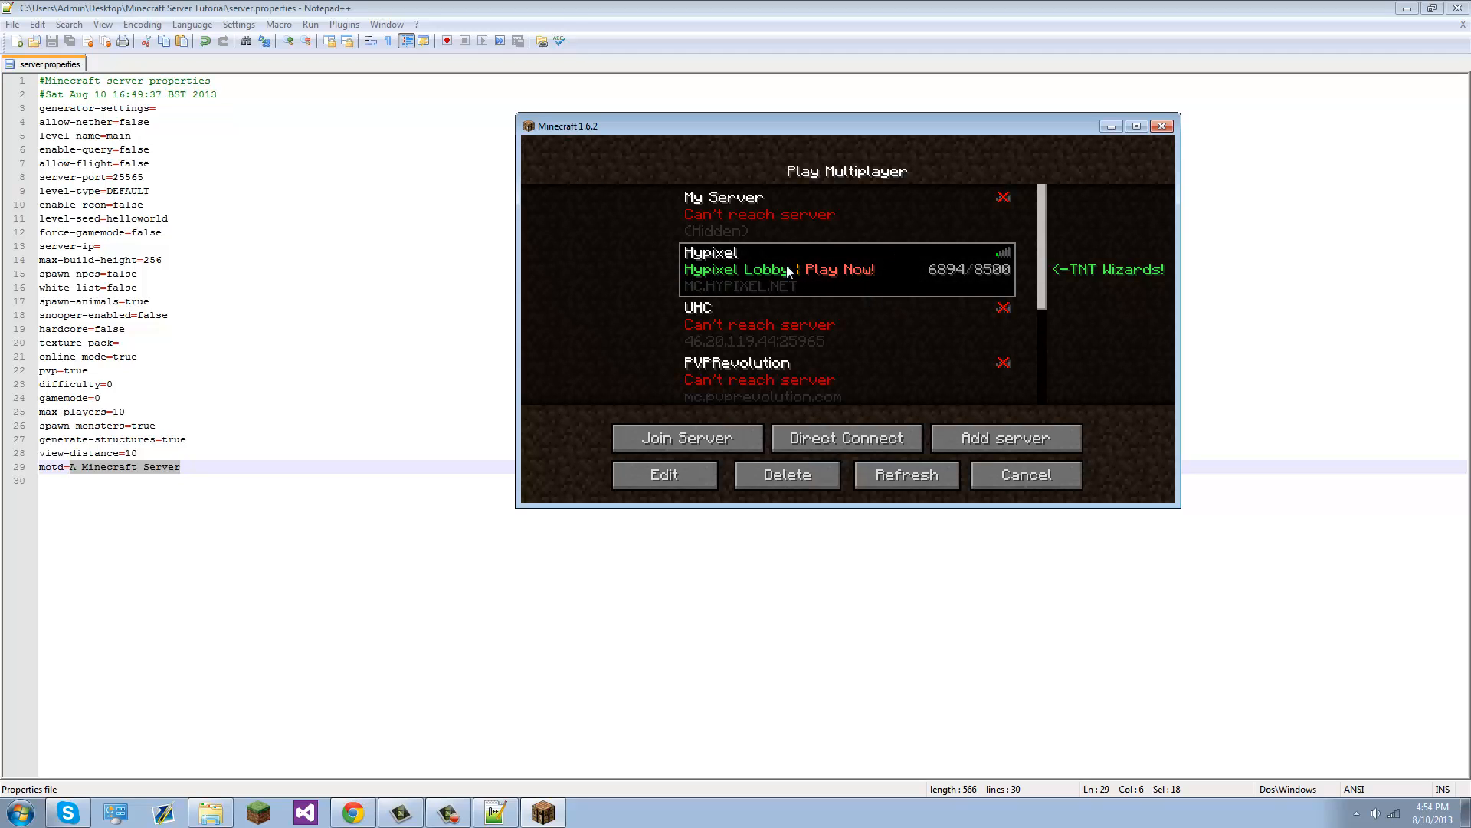
scroll(840, 279, down, 6)
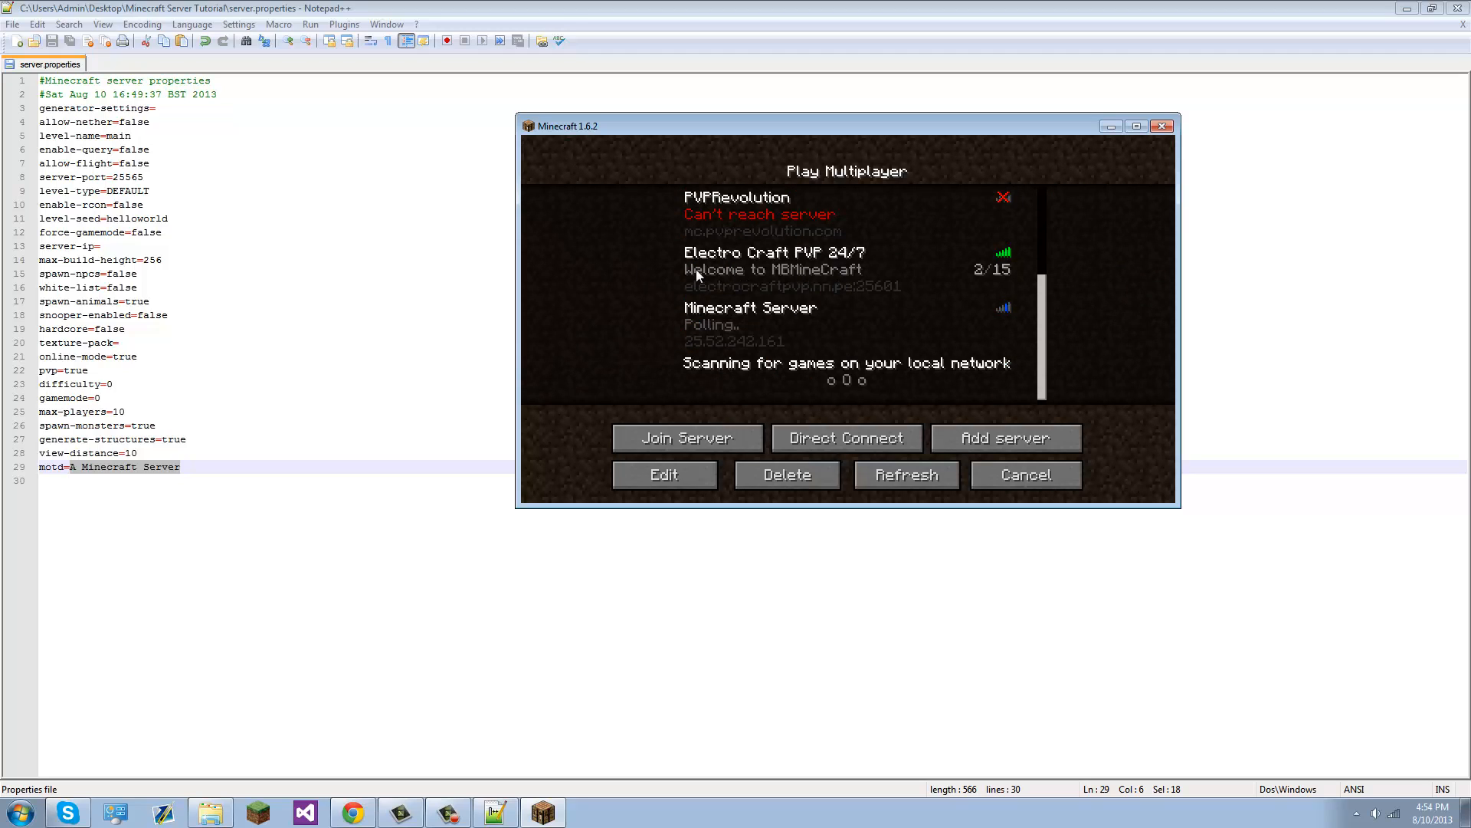
click(1161, 128)
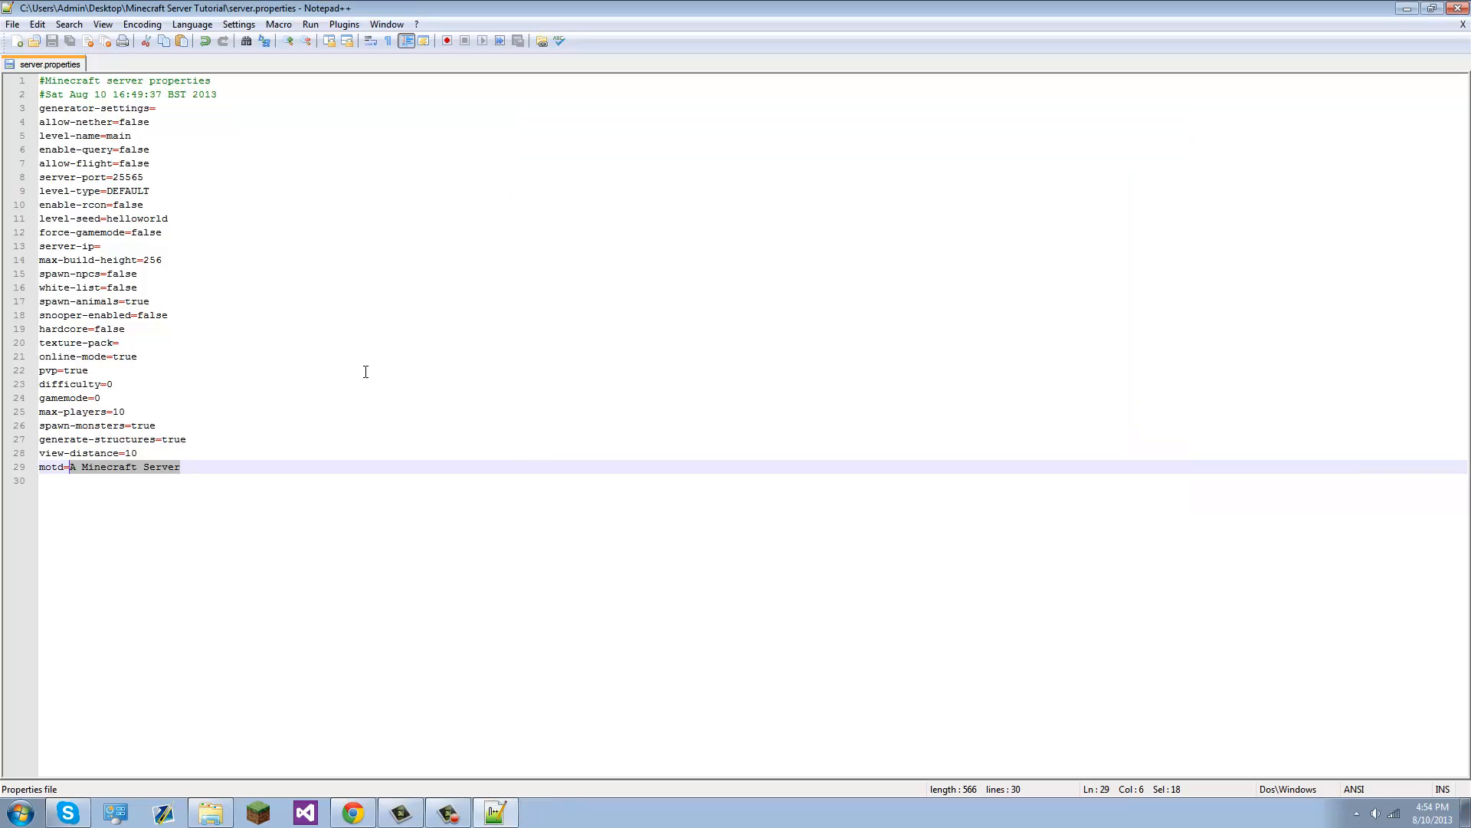
- Set the motd property to "Professional Minecraft Server Tutorial", then save and close the properties file
click(181, 467)
drag(181, 466, 70, 467)
text(P)
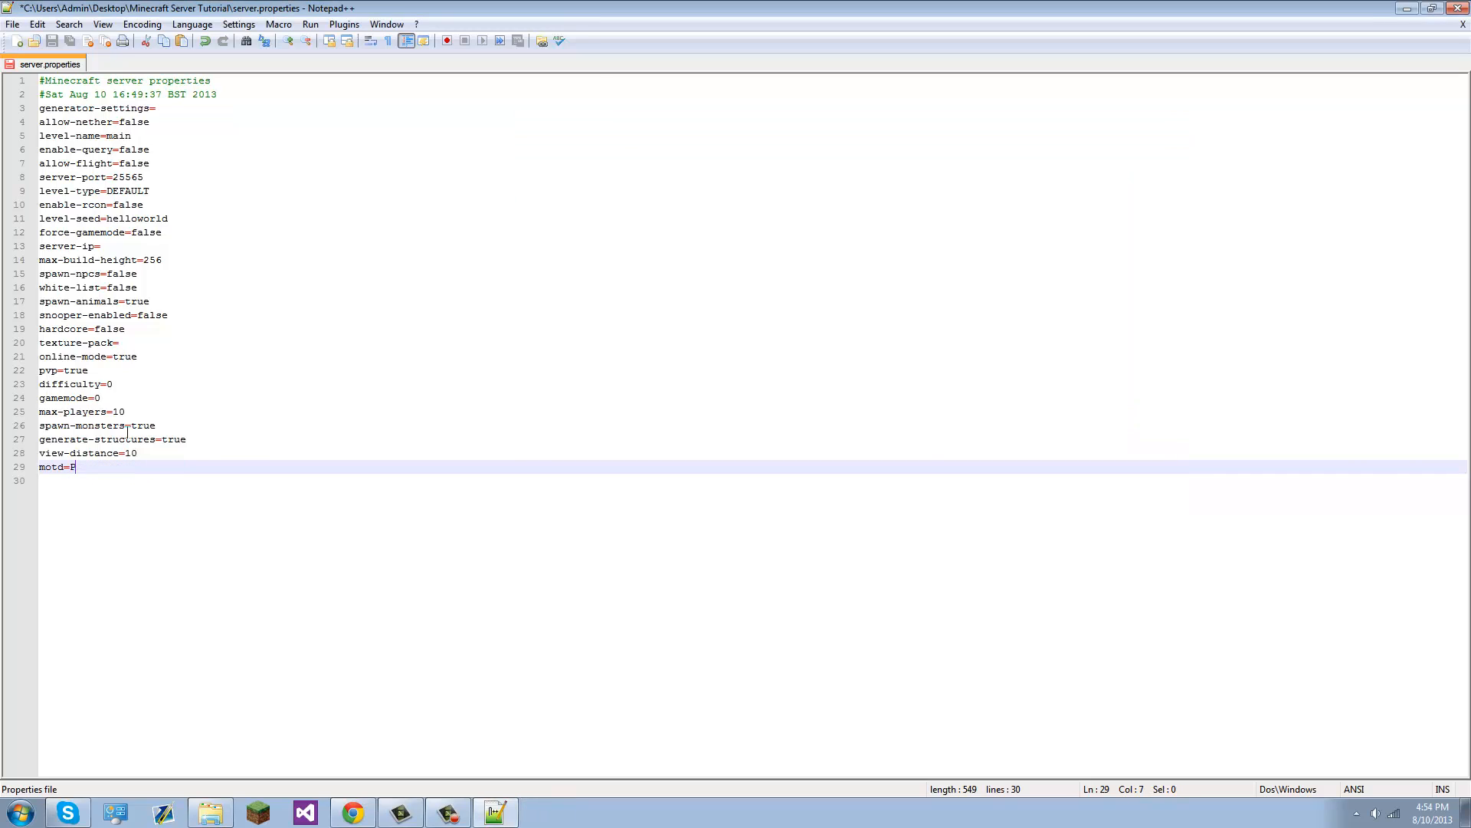
text(rofessional )
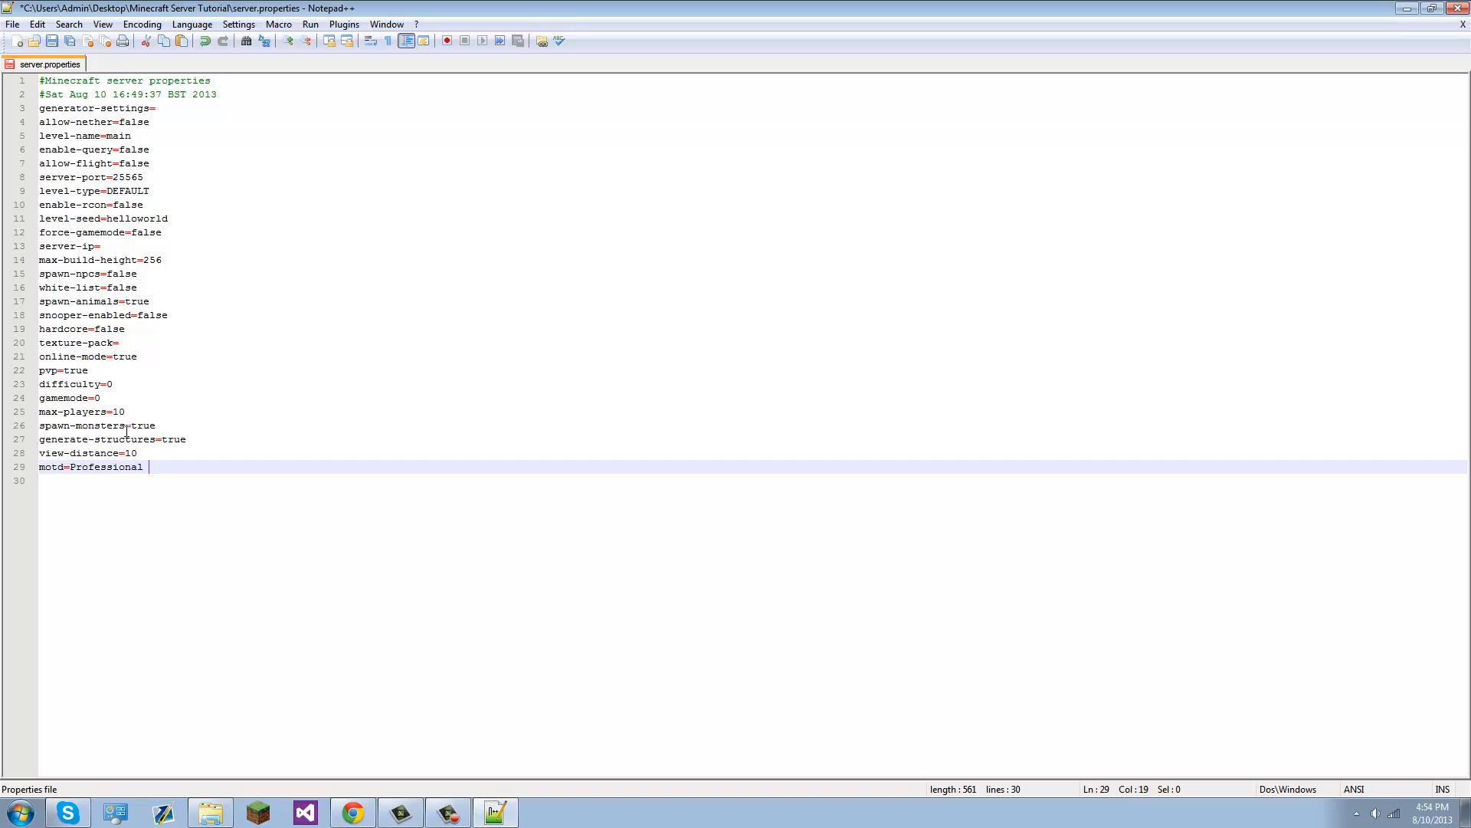
text(Minecraft Server Tutorial)
key(ctrl+s)
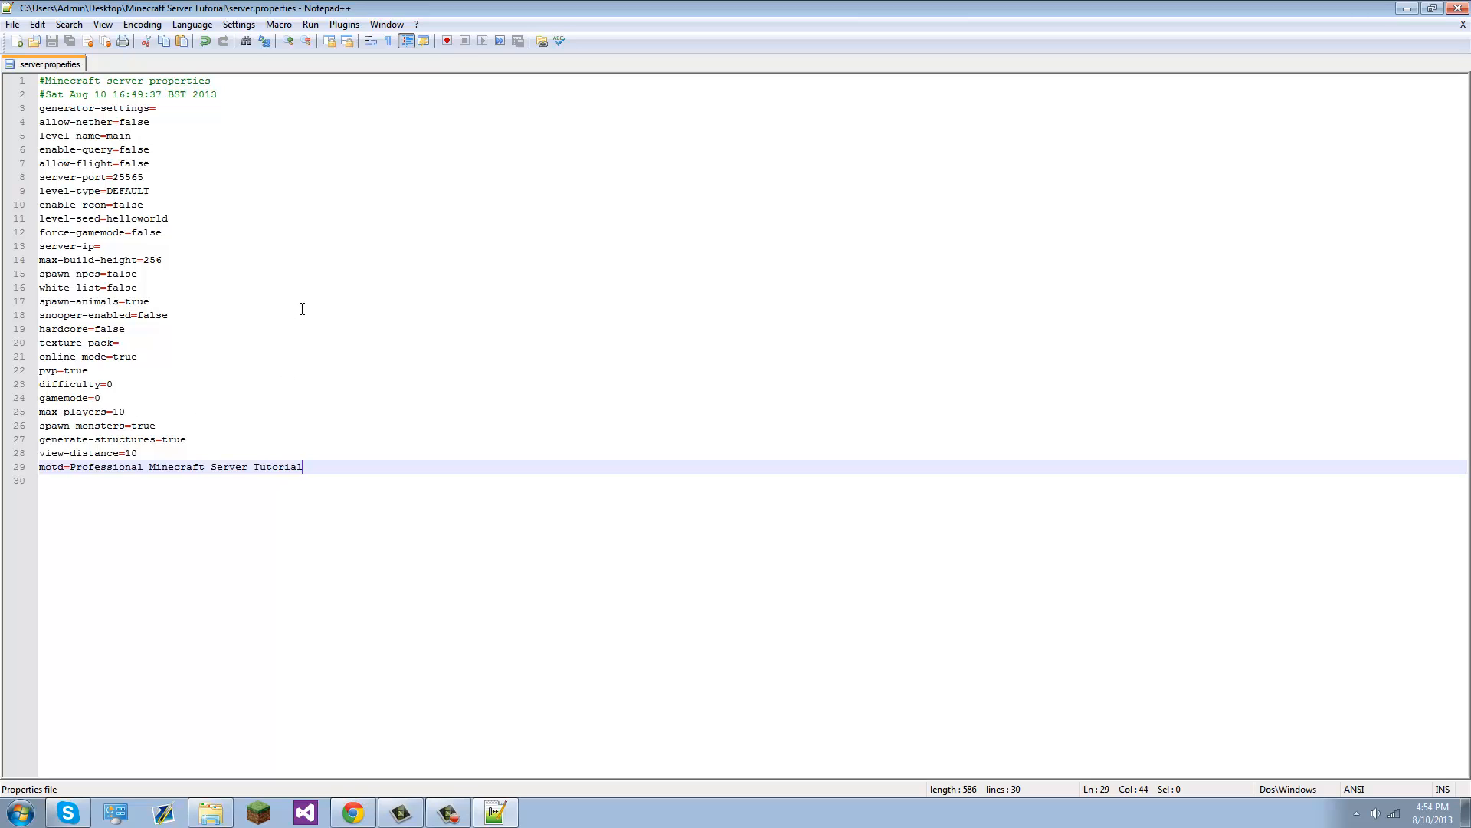
click(36, 25)
click(902, 174)
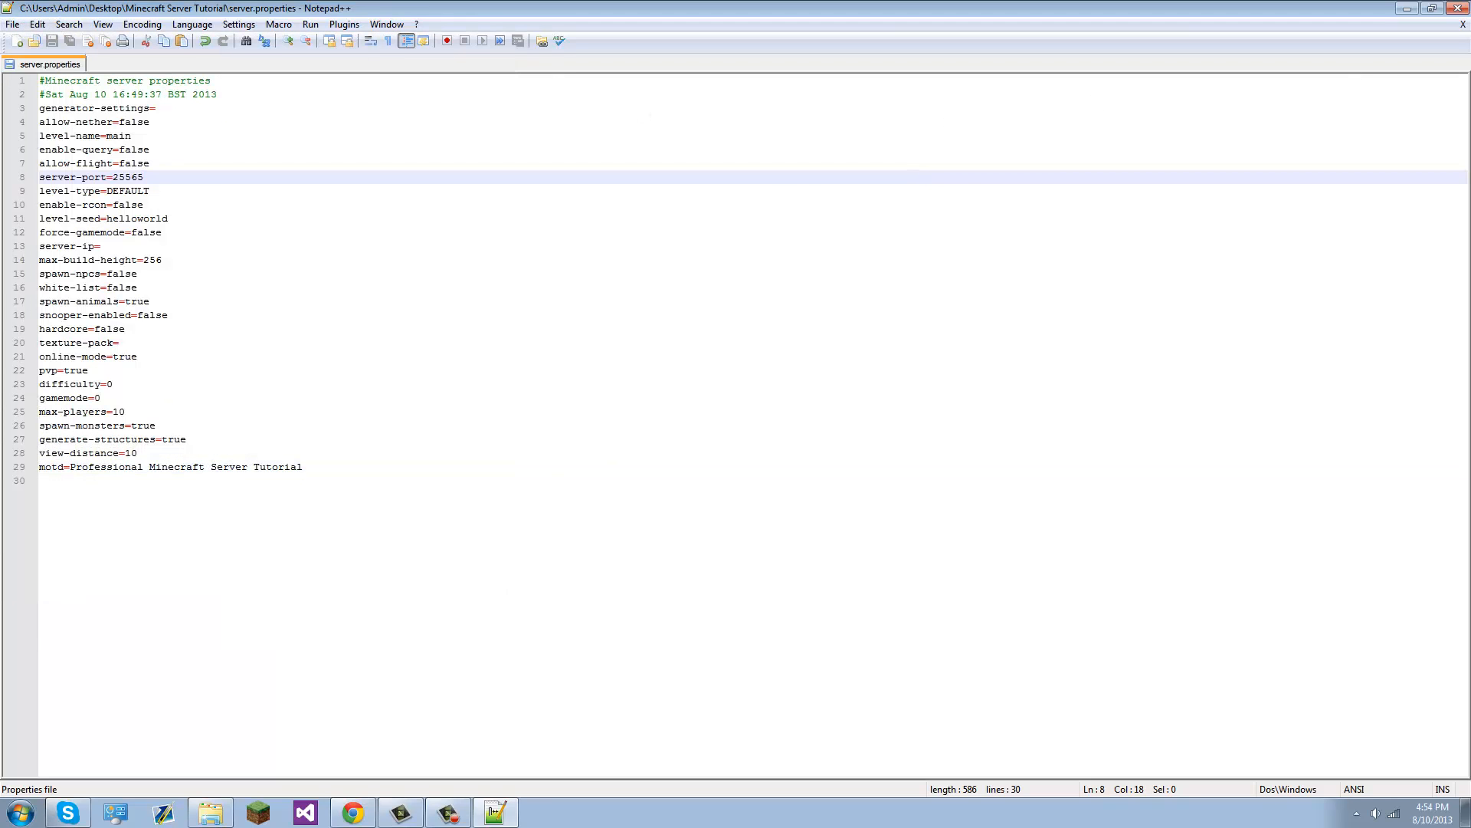
click(1456, 9)
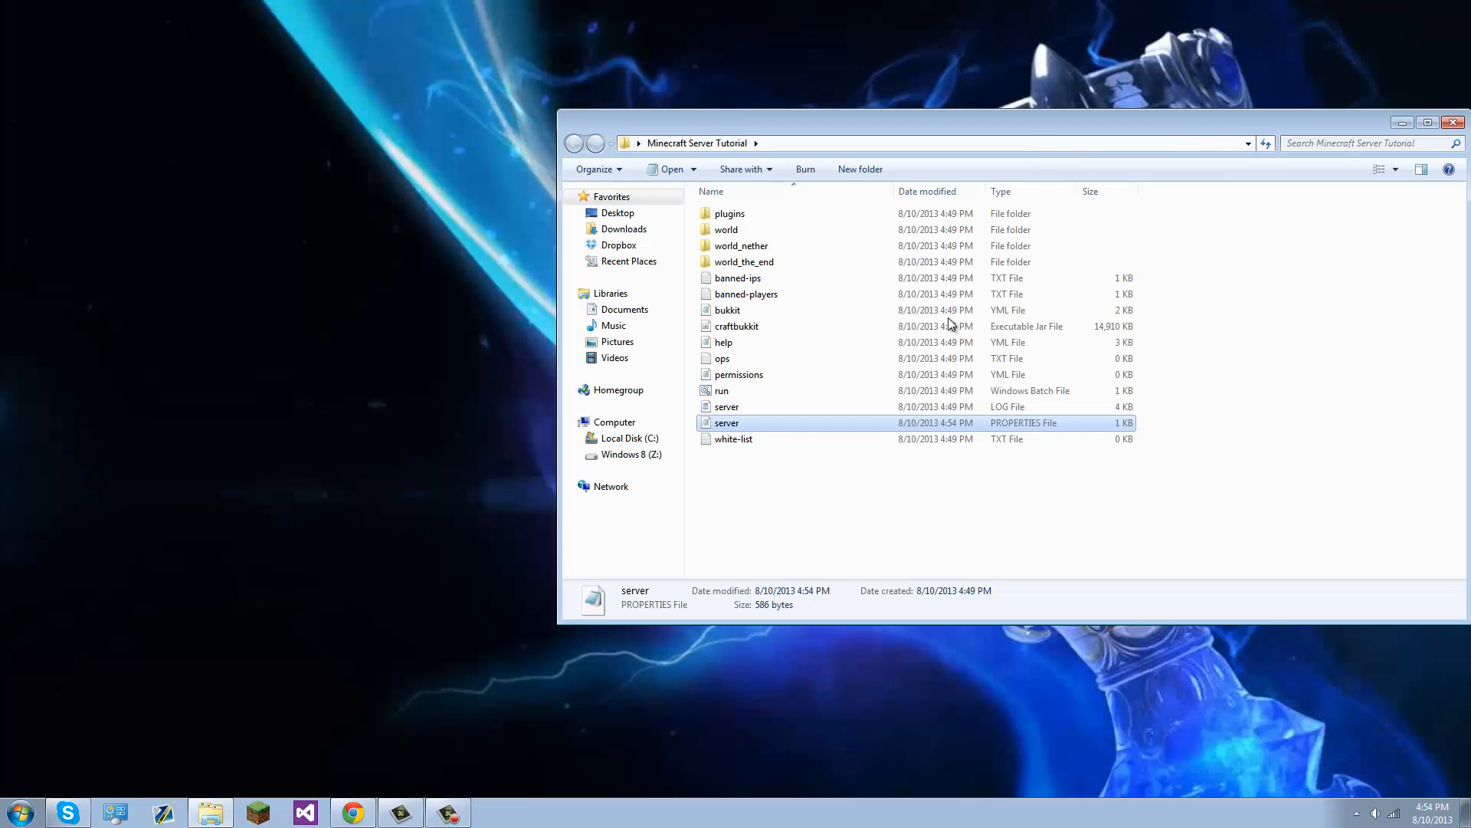
- Start the server from the run batch file and check the main and main_the_end world folders
double_click(760, 390)
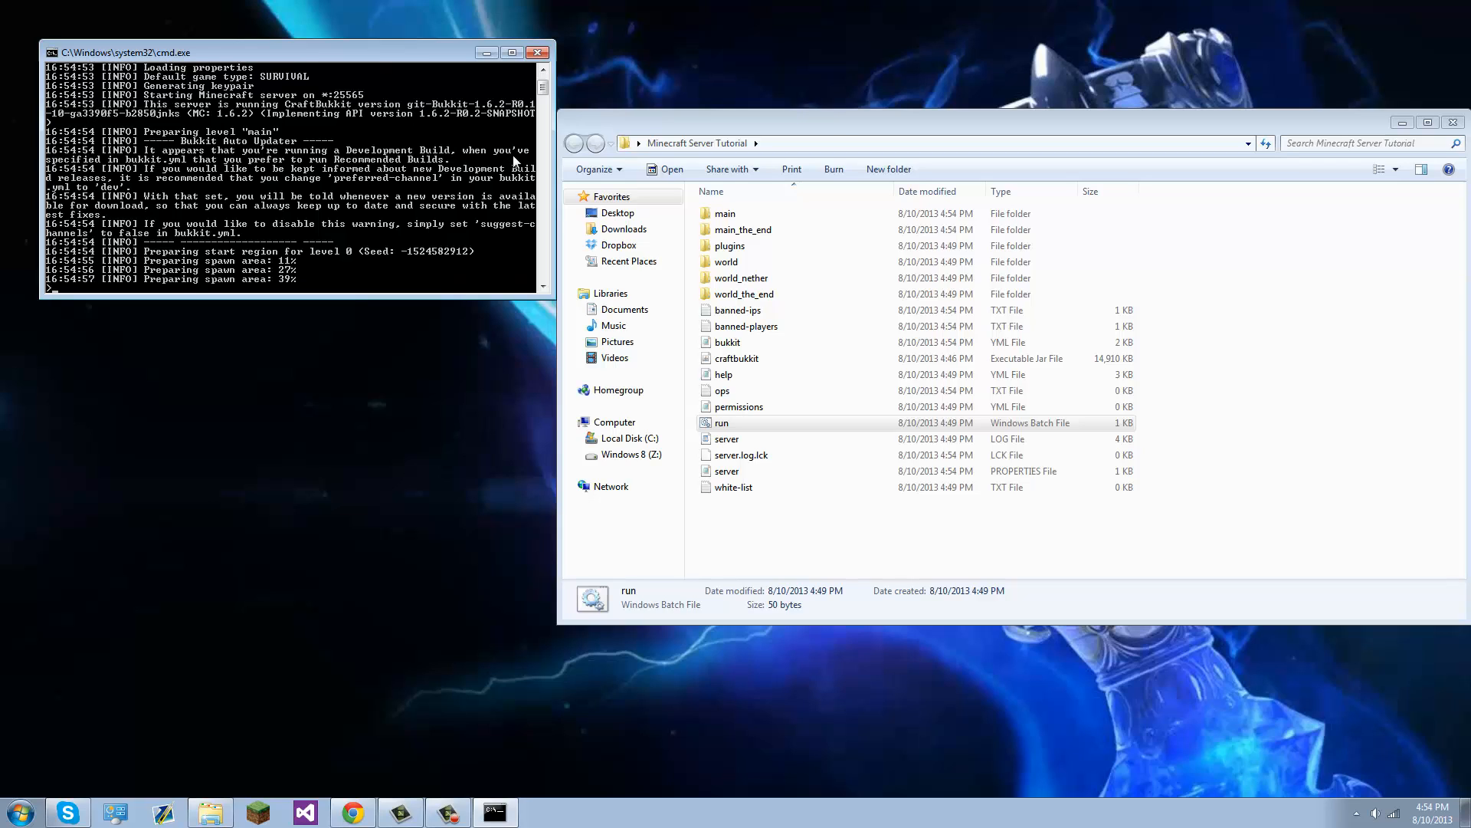
click(753, 217)
click(768, 231)
click(770, 214)
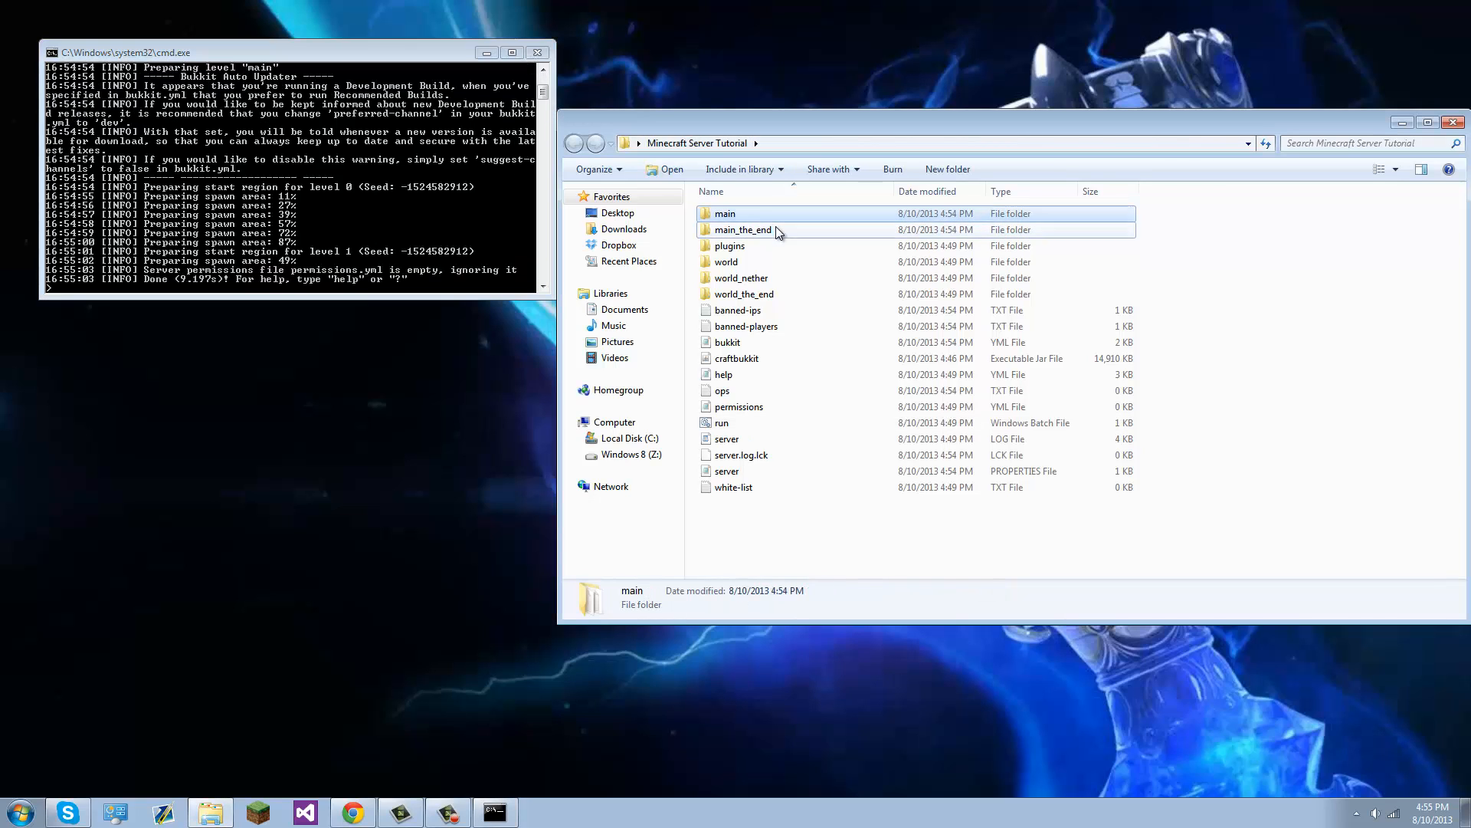
click(777, 230)
click(770, 210)
- Shut down the running server with the stop command and close its console window
click(297, 180)
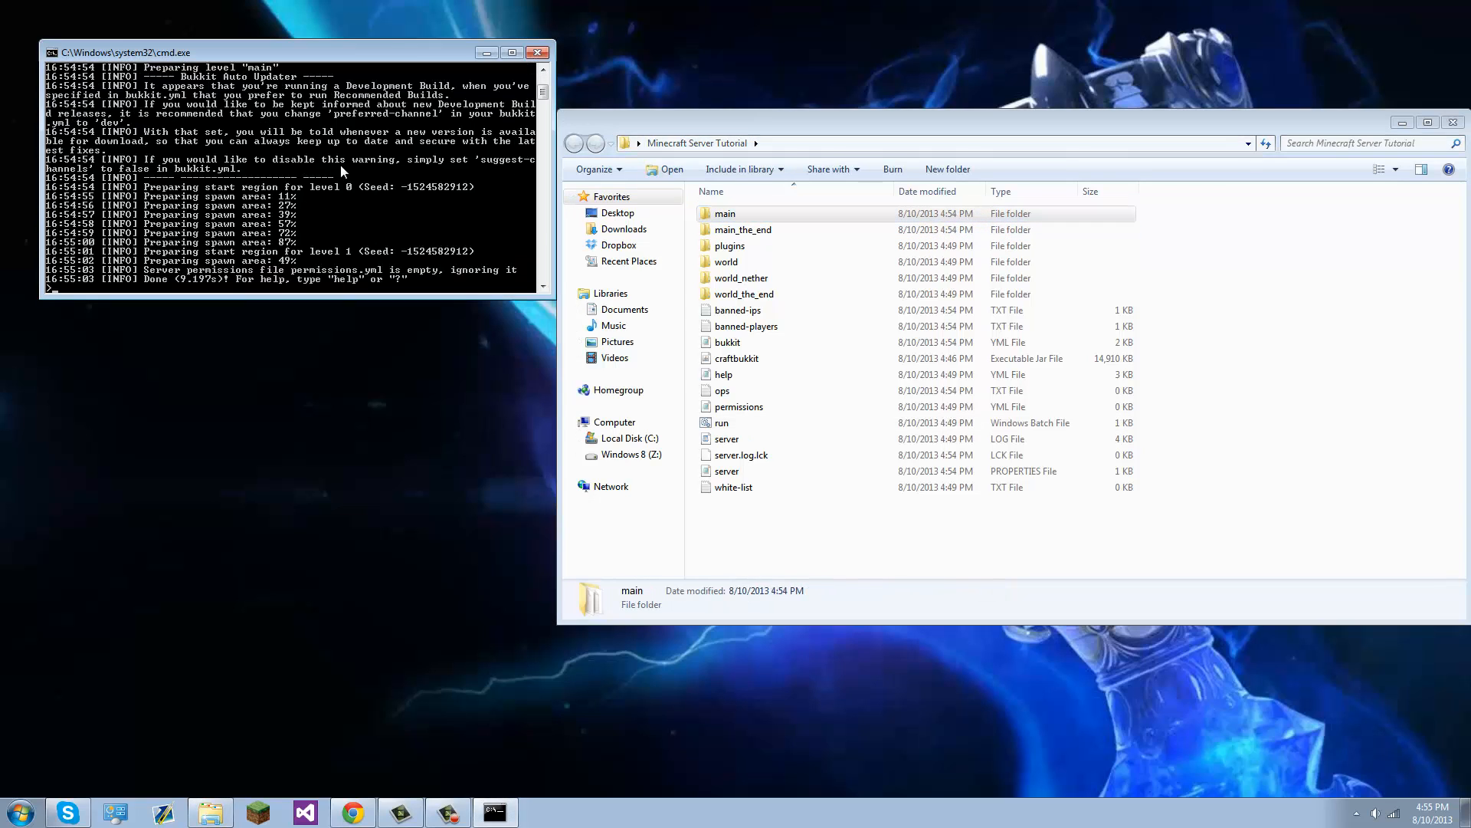
text(st)
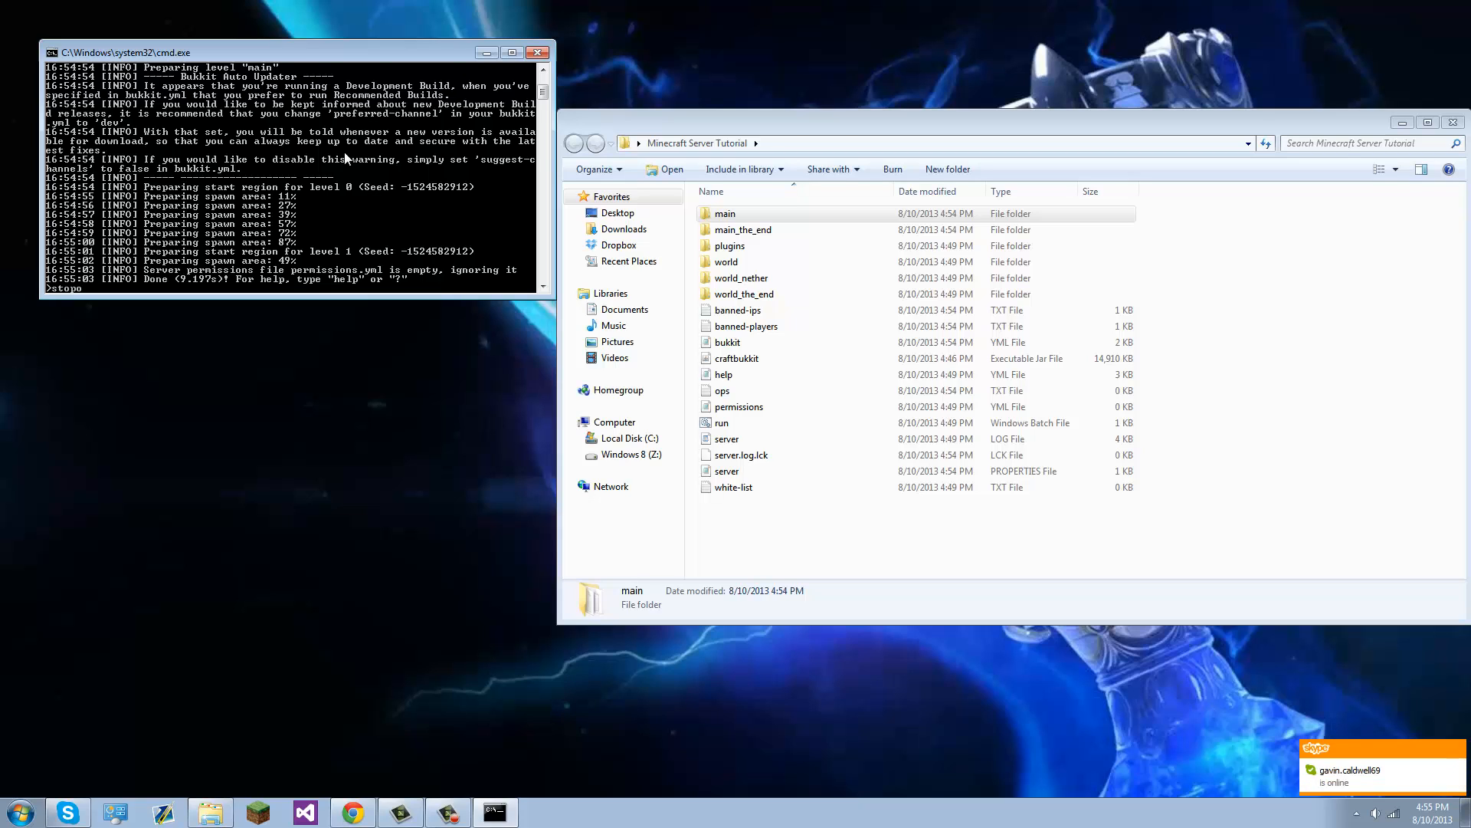
text(op)
key(Return)
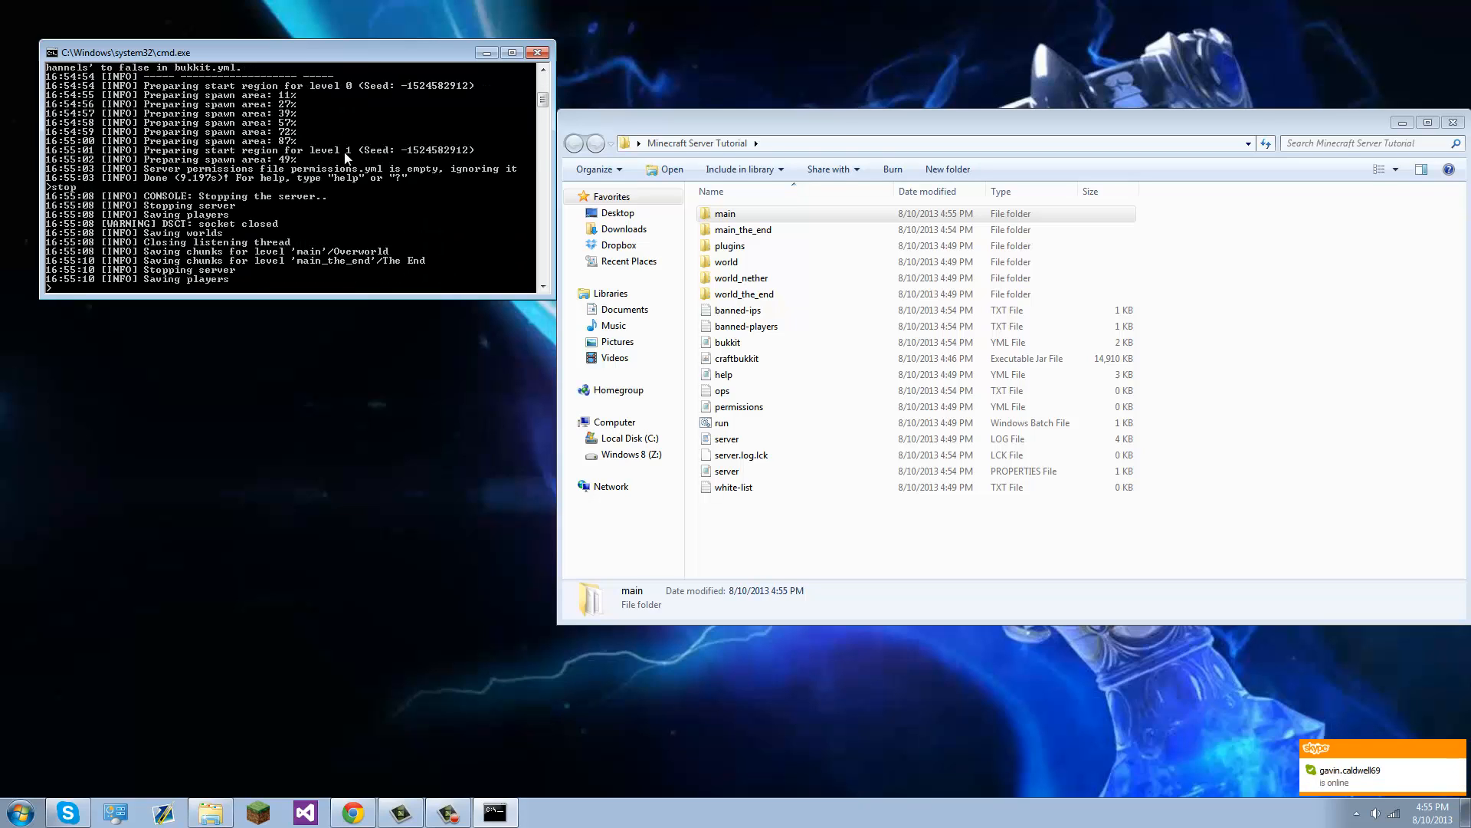
key(Return)
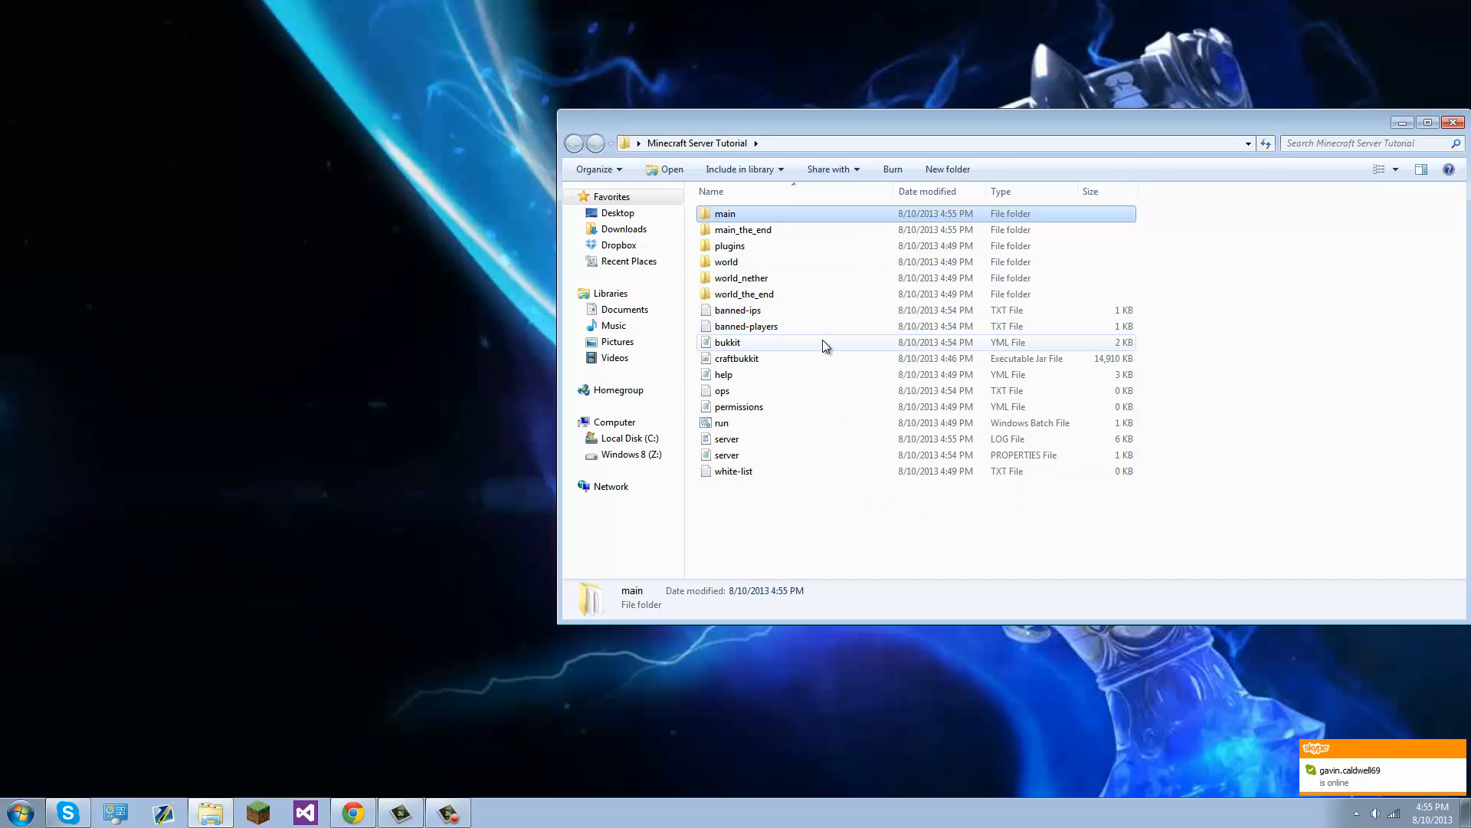
- Restart the server from the run batch file and move its console window clear of the folder
click(747, 426)
double_click(746, 425)
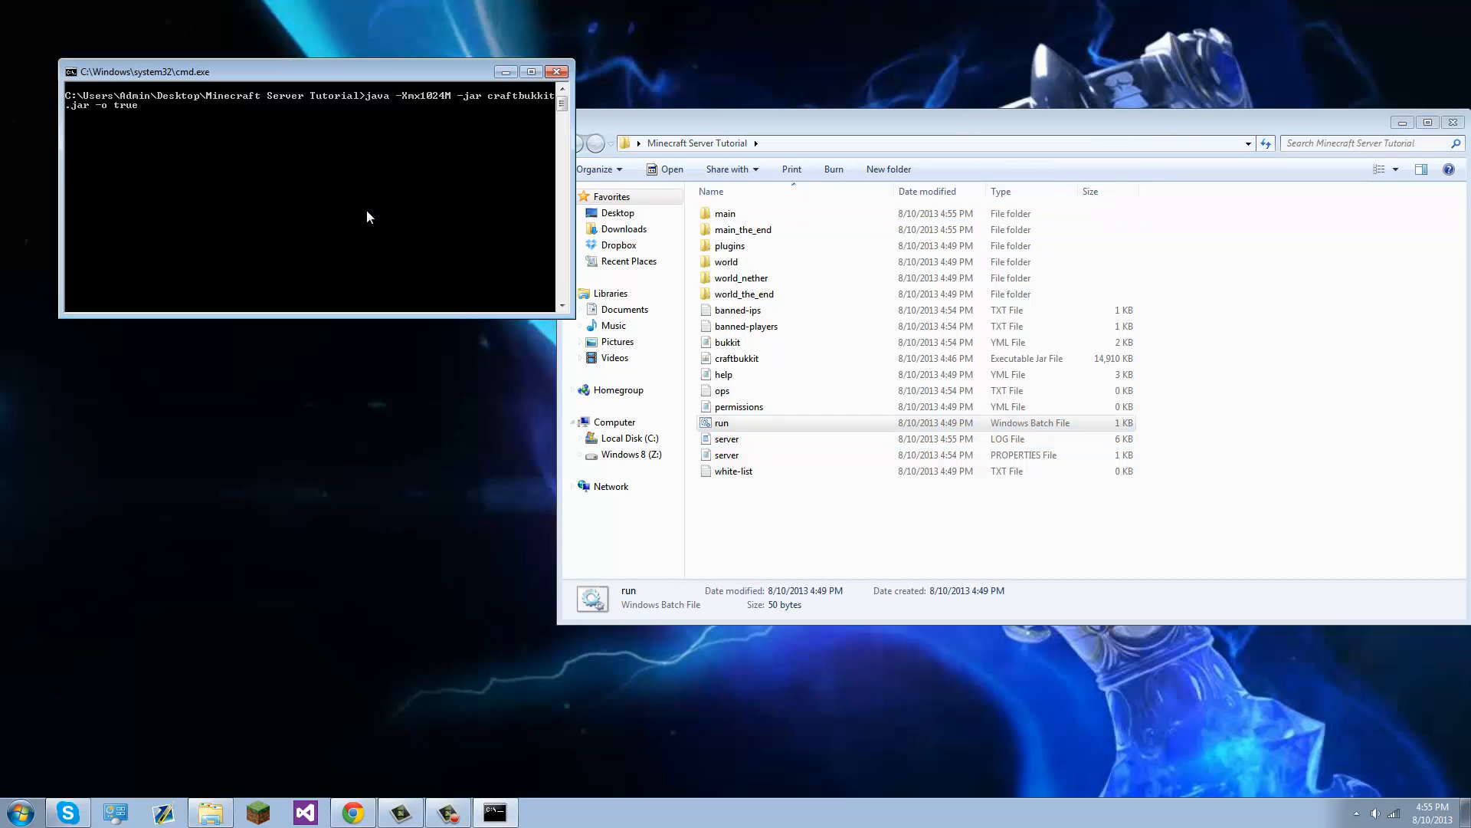
drag(219, 30, 225, 27)
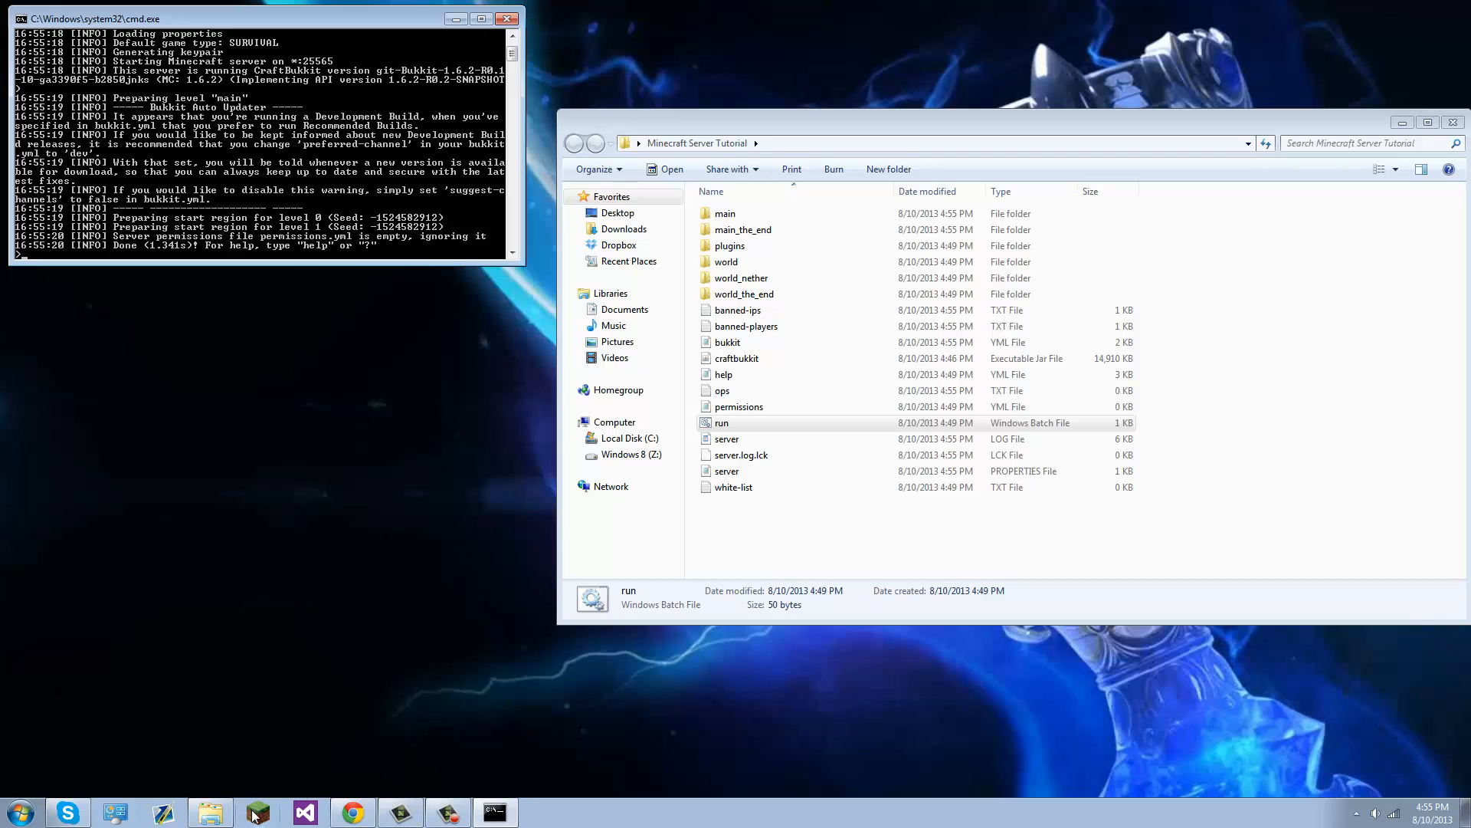
- Launch Minecraft 1.6.2 through its launcher and open the multiplayer server list
double_click(767, 423)
click(770, 422)
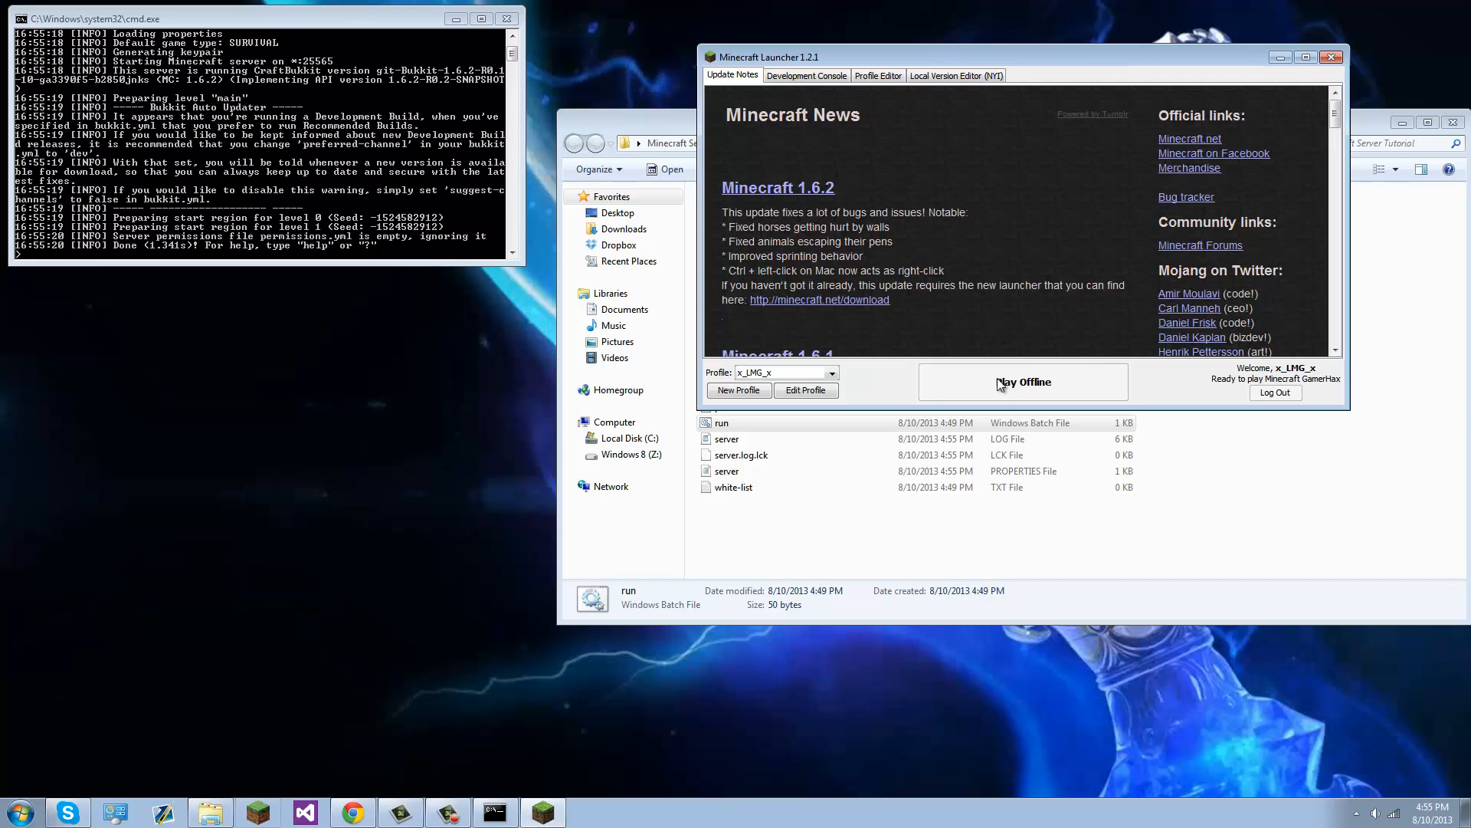
click(999, 382)
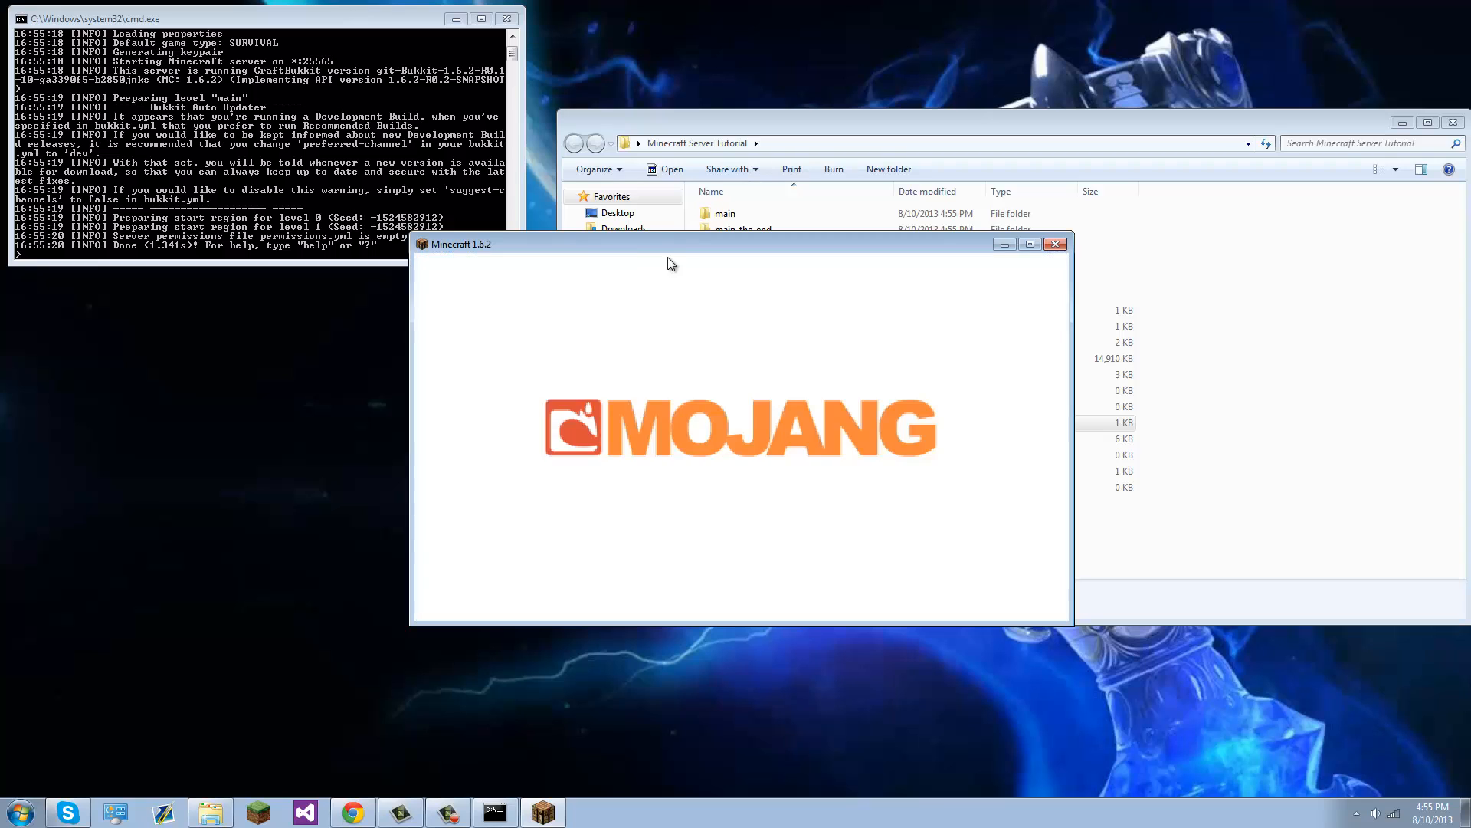
drag(668, 256, 903, 144)
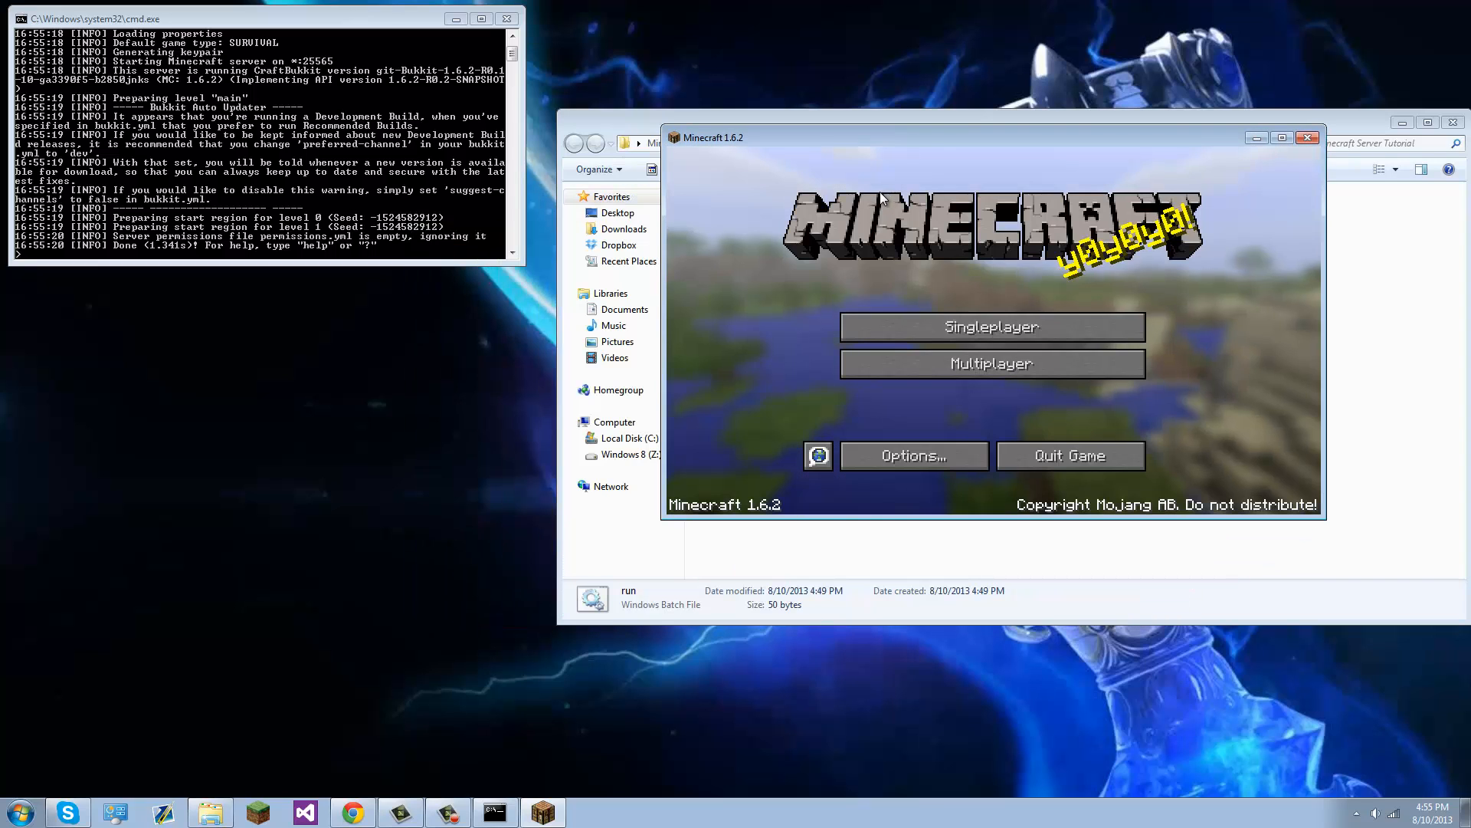
click(986, 363)
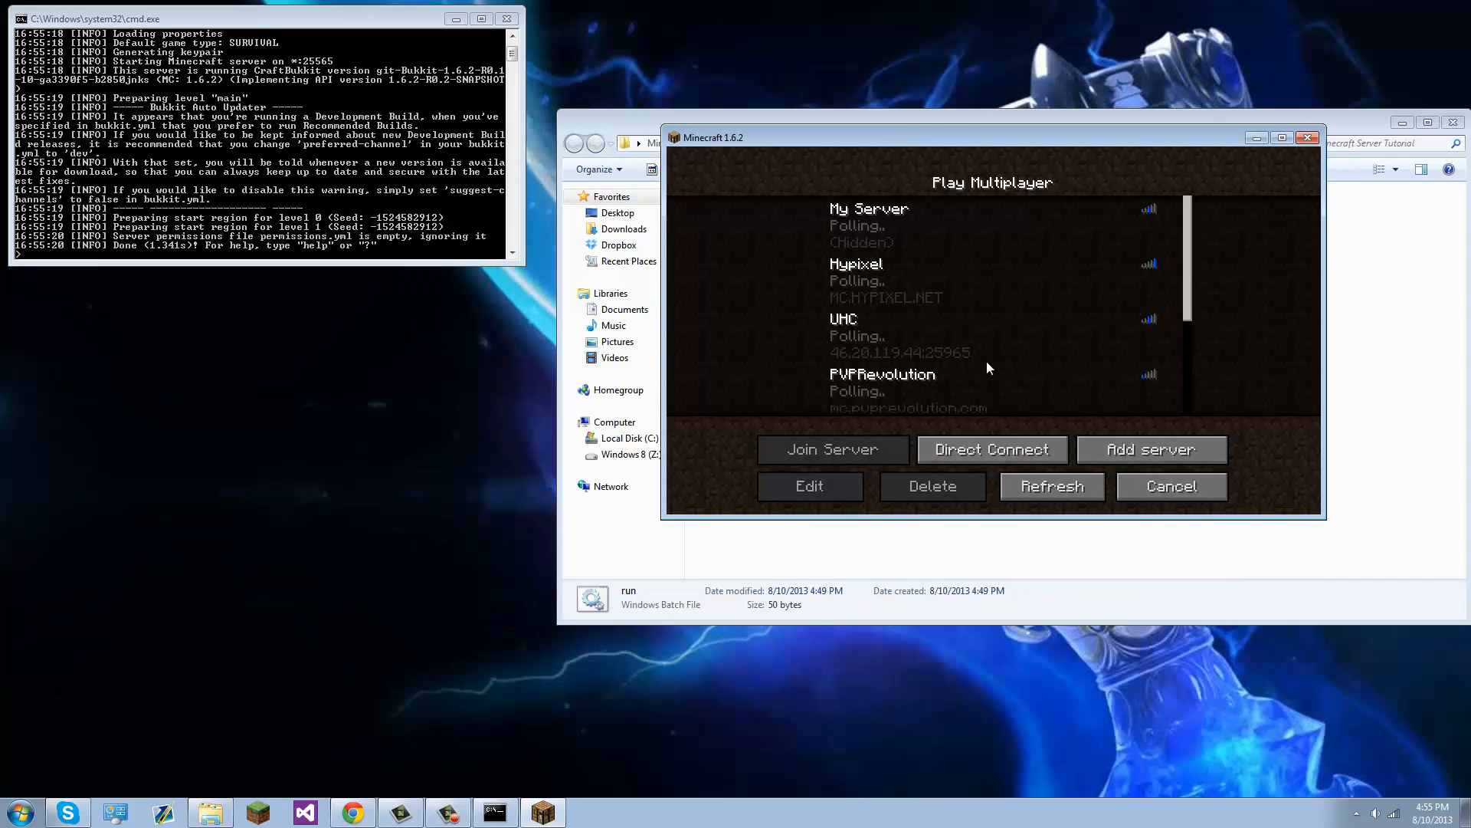
- Join the local server by direct connection, replacing the server address with 127.0.0.1
click(1015, 445)
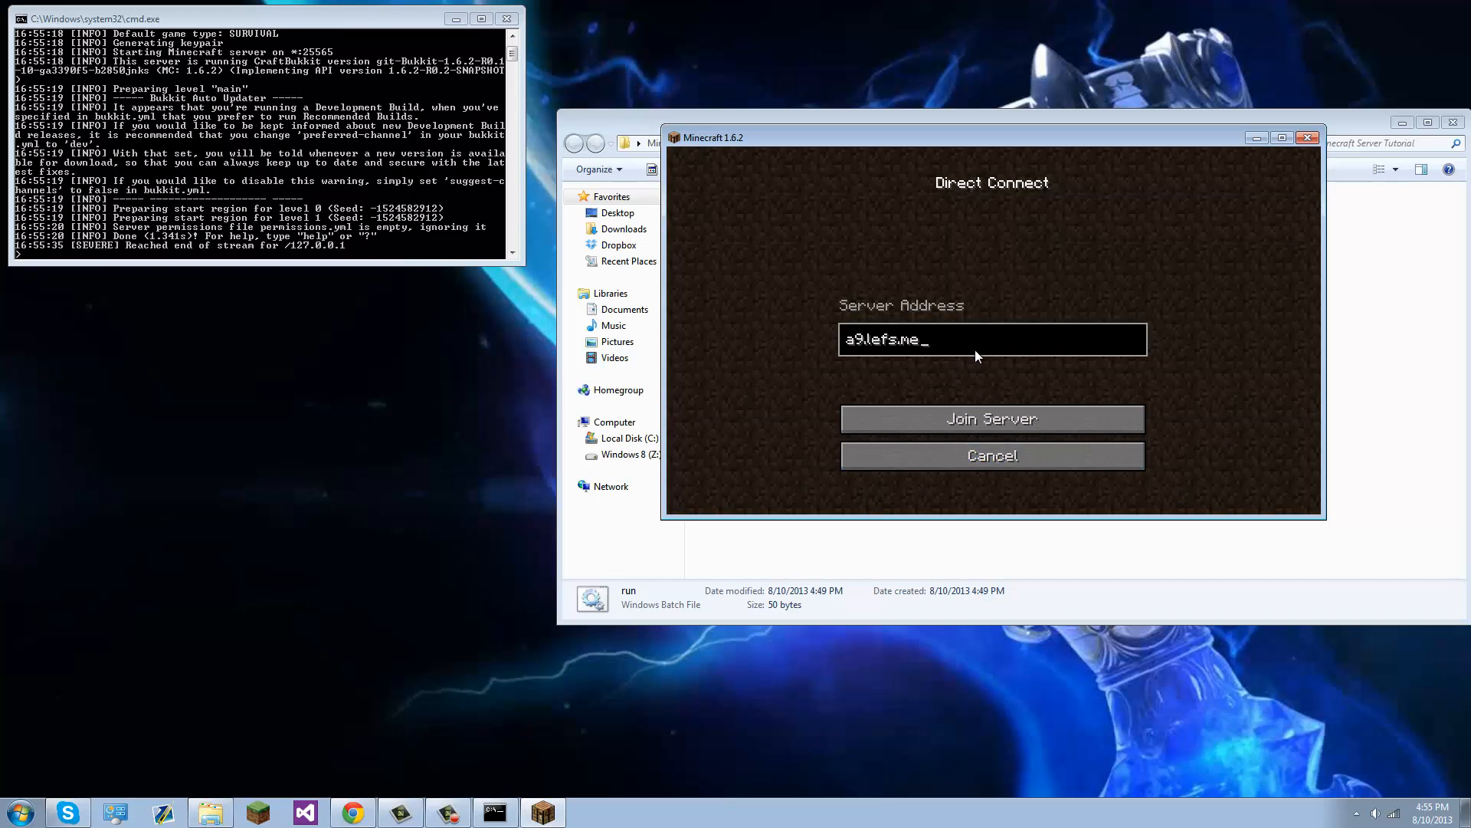
key(BackSpace)
key(BackSpace)
key(BackSpace)
key(BackSpace)
key(BackSpace)
key(BackSpace)
key(BackSpace)
key(BackSpace)
key(BackSpace)
key(BackSpace)
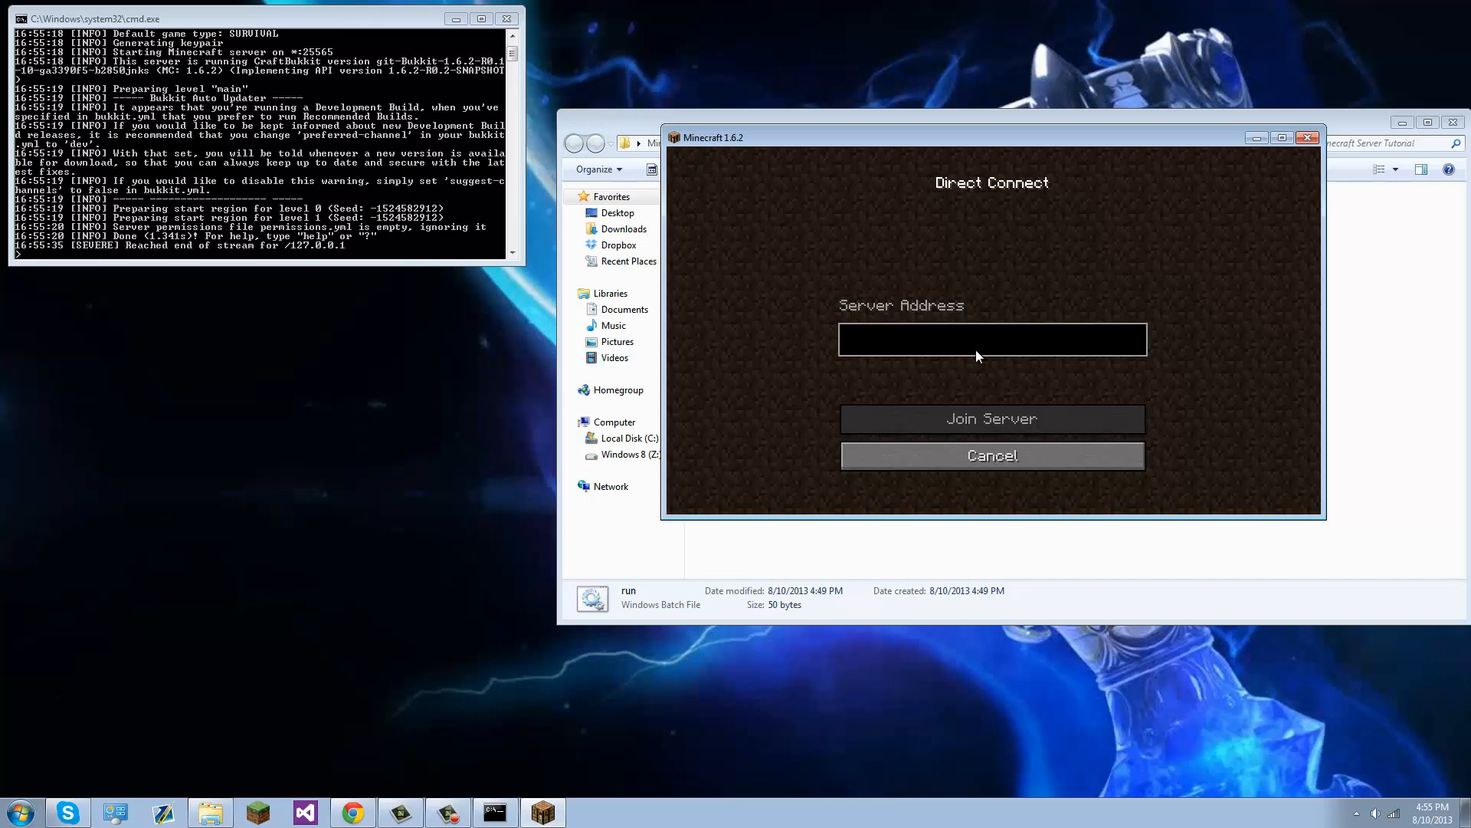
text(127.)
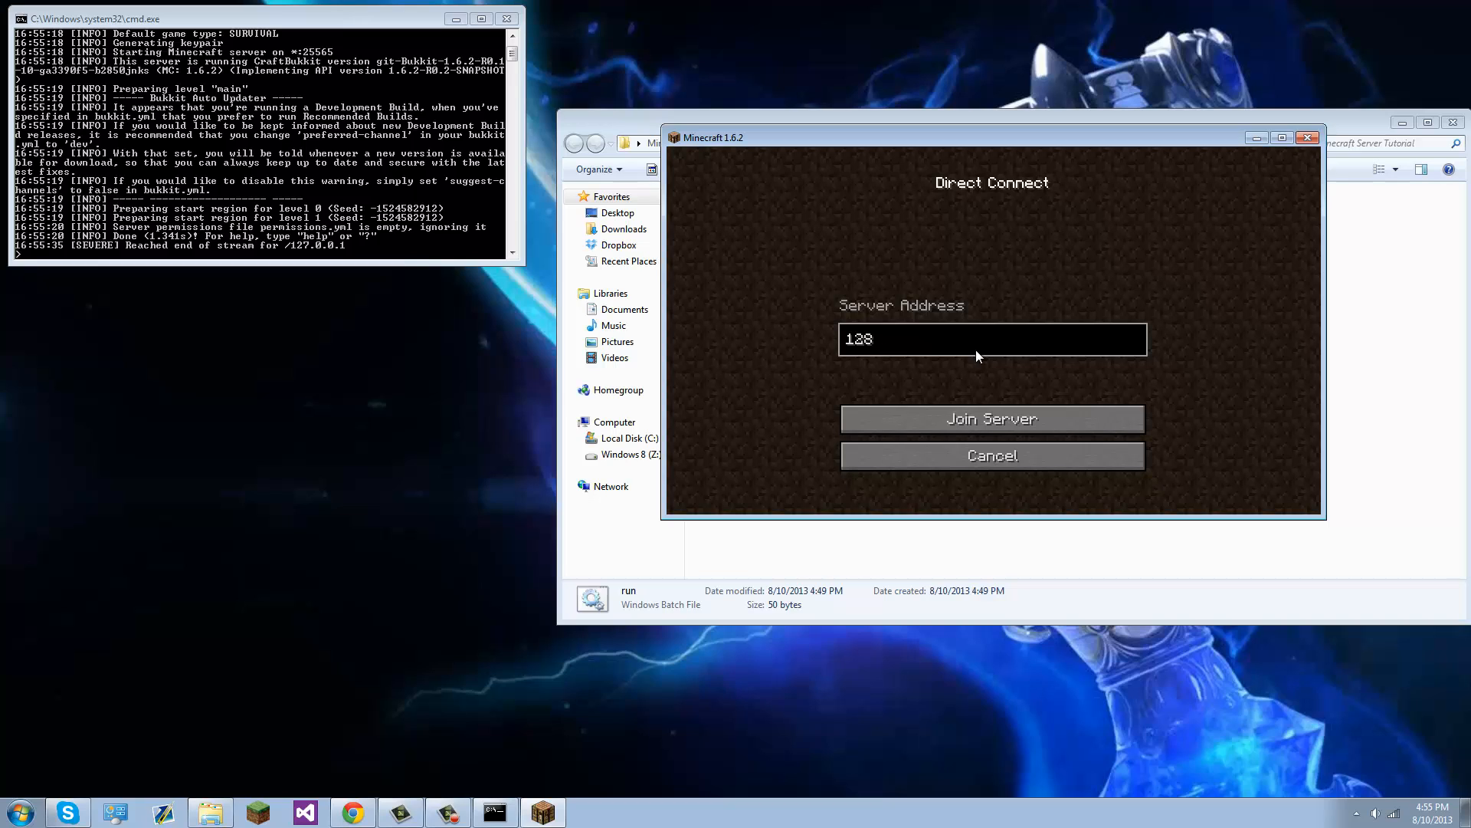
text(0.0.1)
click(986, 421)
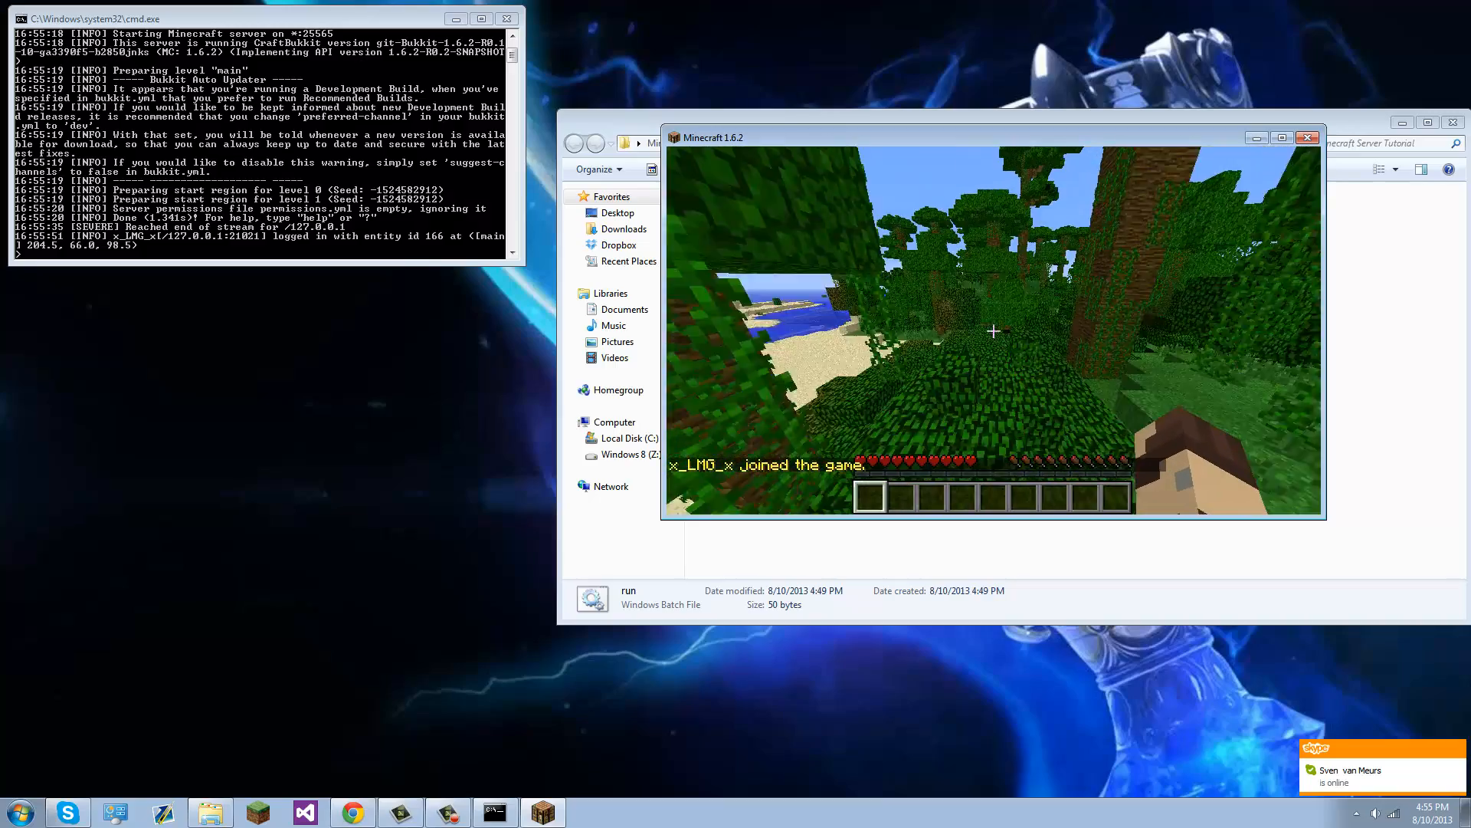
- Send the chat message "Hey" in the game and disconnect from the server
text(tHey)
key(Return)
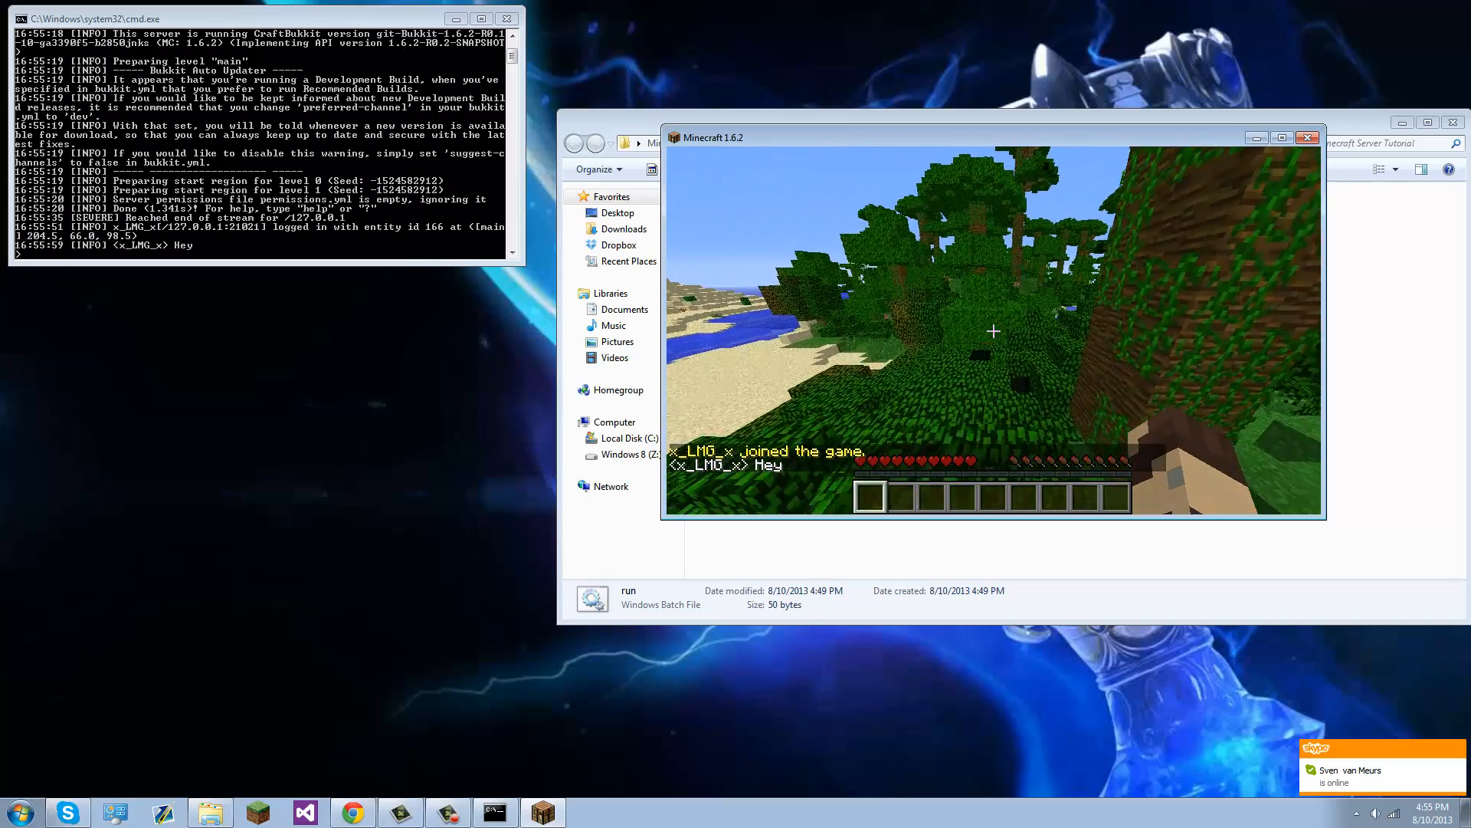
key(Escape)
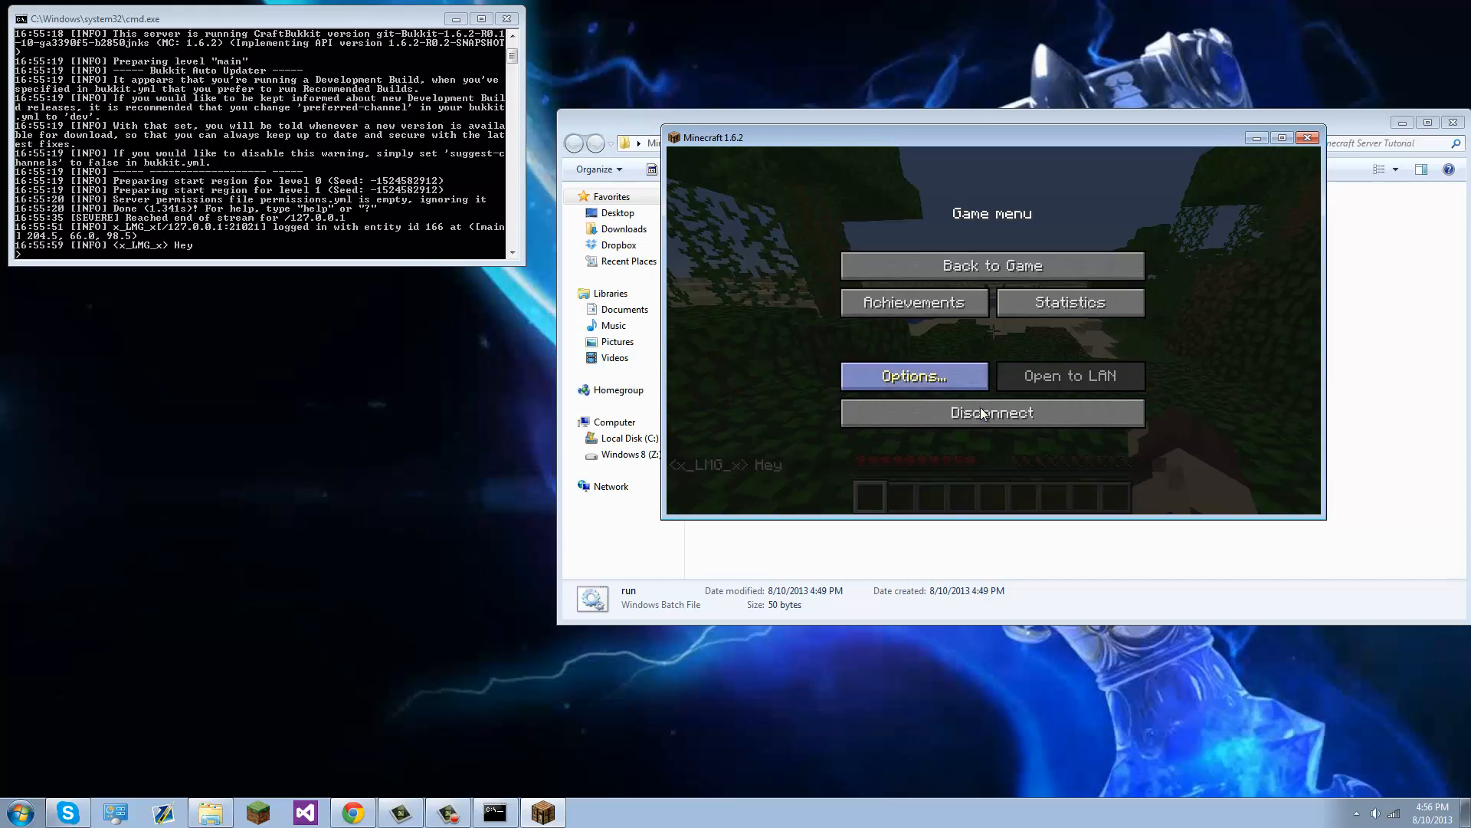
click(981, 407)
- Rejoin the server by direct connection using the address localhost and walk forward in the world
click(967, 367)
click(967, 460)
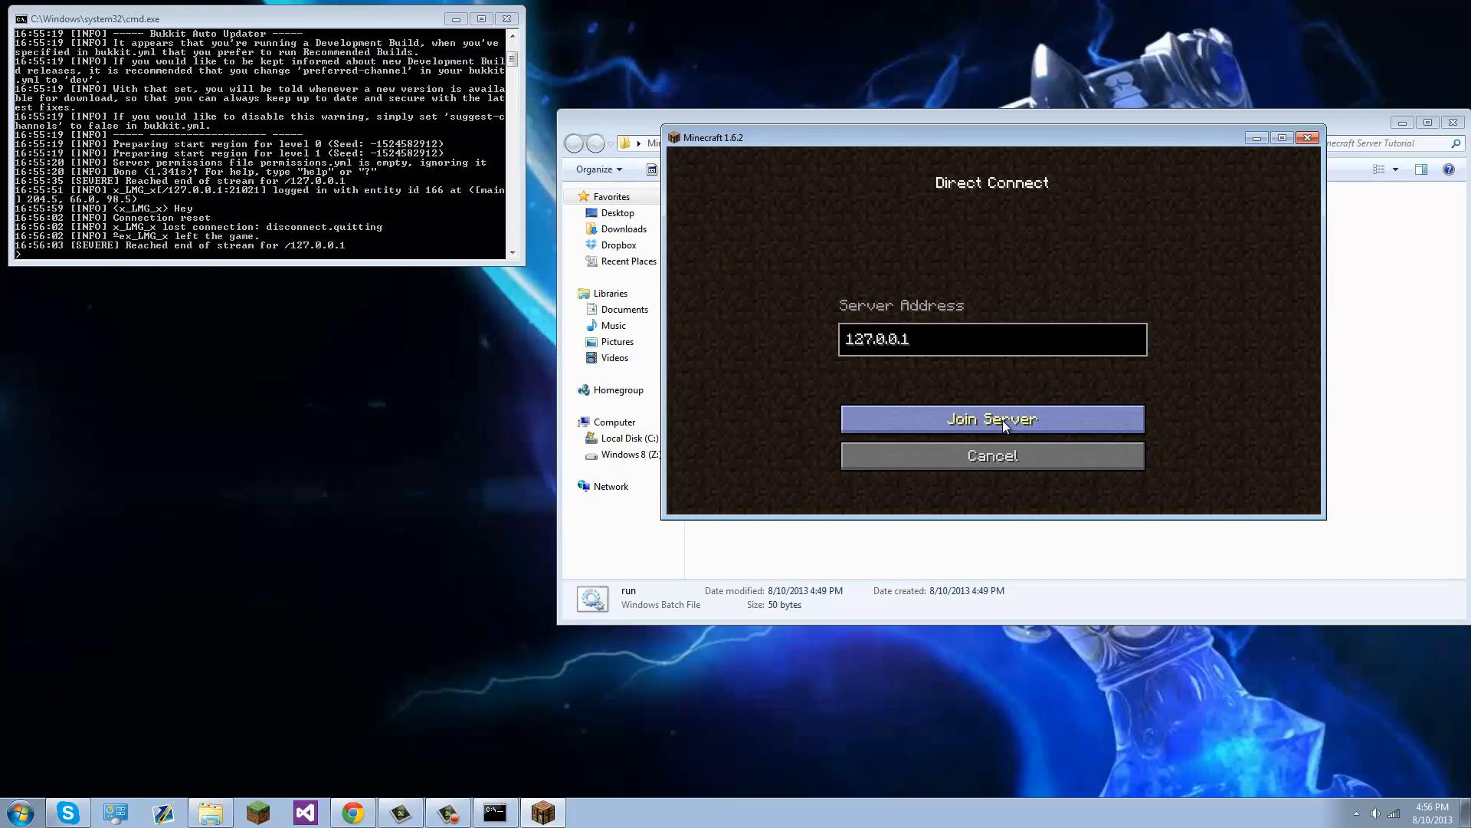
key(BackSpace)
key(BackSpace)
key(BackSpace)
key(BackSpace)
key(BackSpace)
key(BackSpace)
key(BackSpace)
key(BackSpace)
key(BackSpace)
text(localhost)
click(1003, 419)
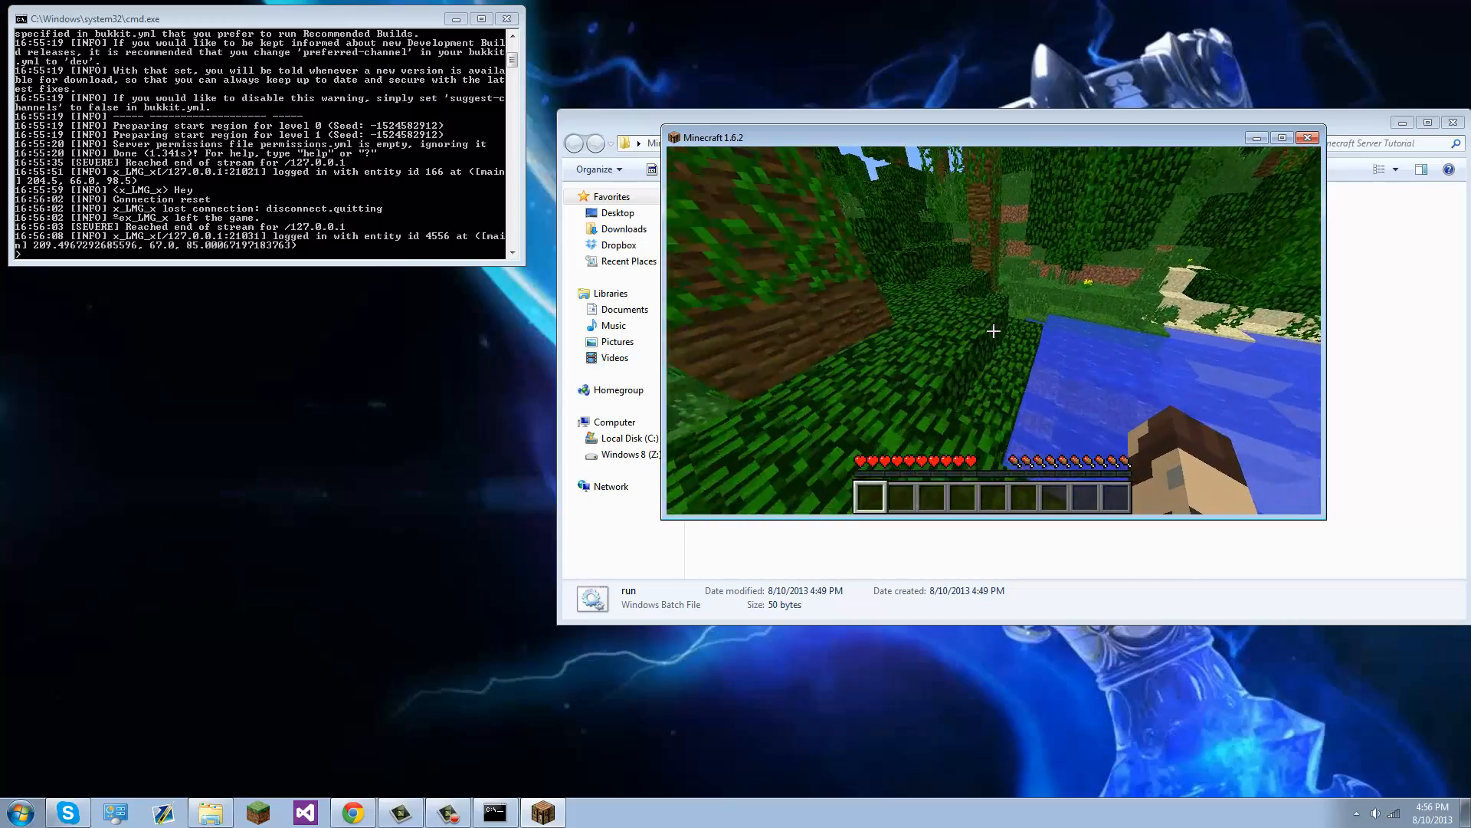
key(w)
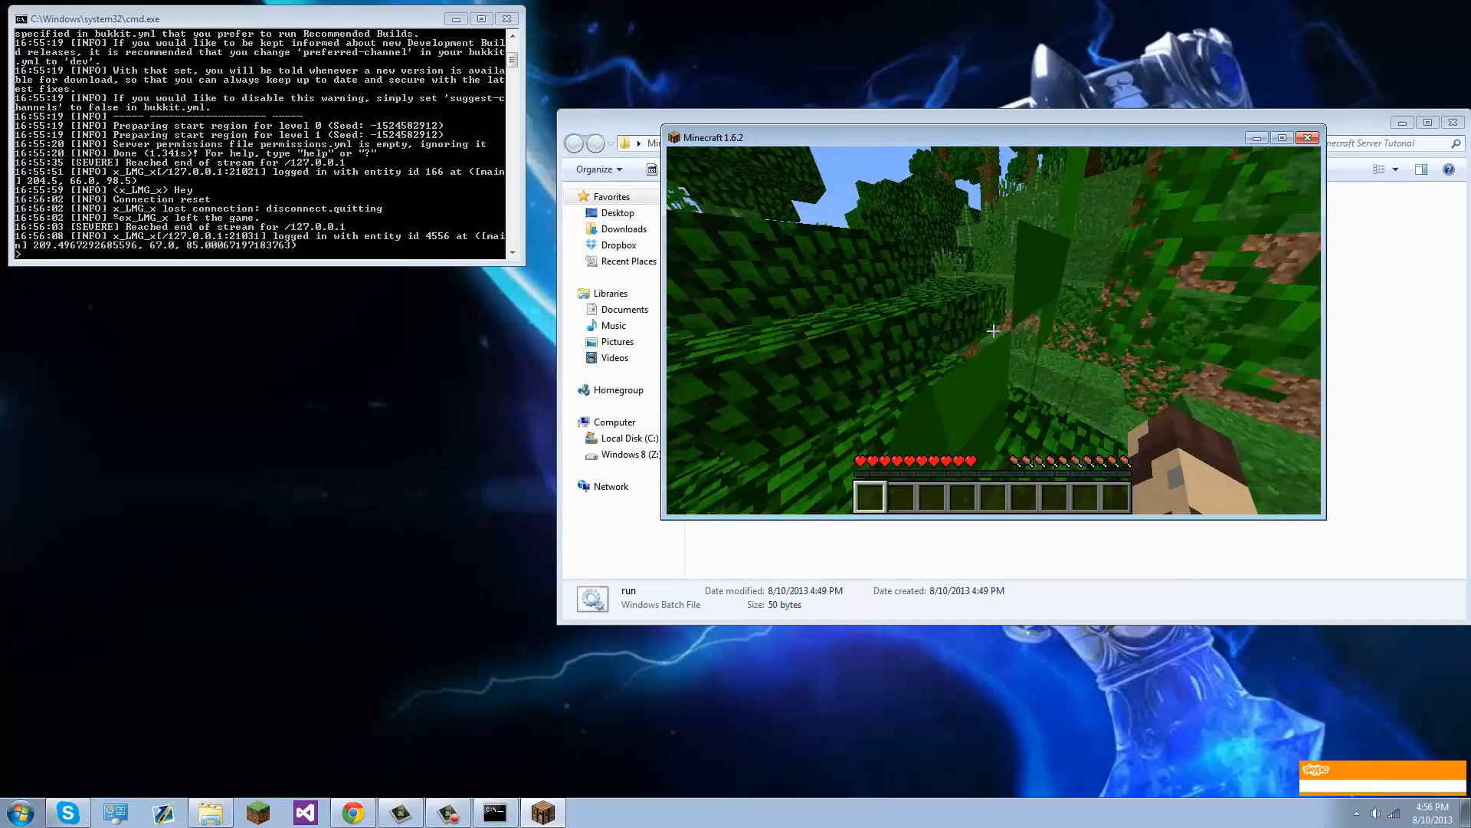